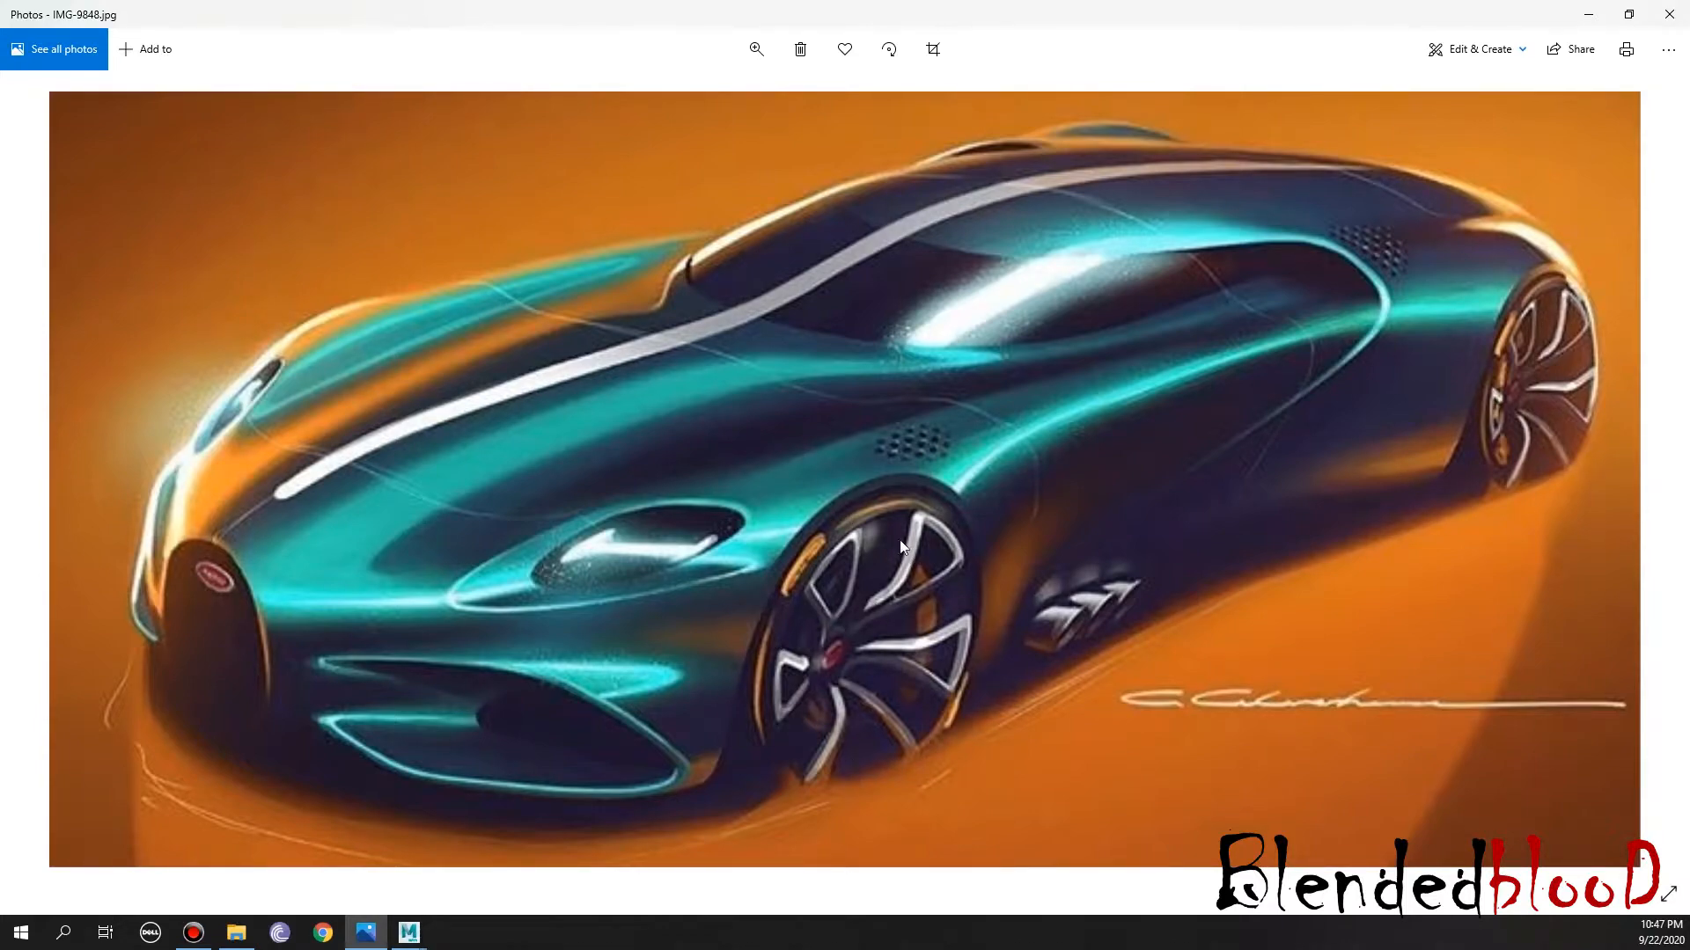
Switch to Maya and examine the tire model's tread and inner ring from several angles in the perspective view
{"action": "mouse_move", "coordinate": [415, 930]}
{"action": "left_click", "coordinate": [515, 852]}
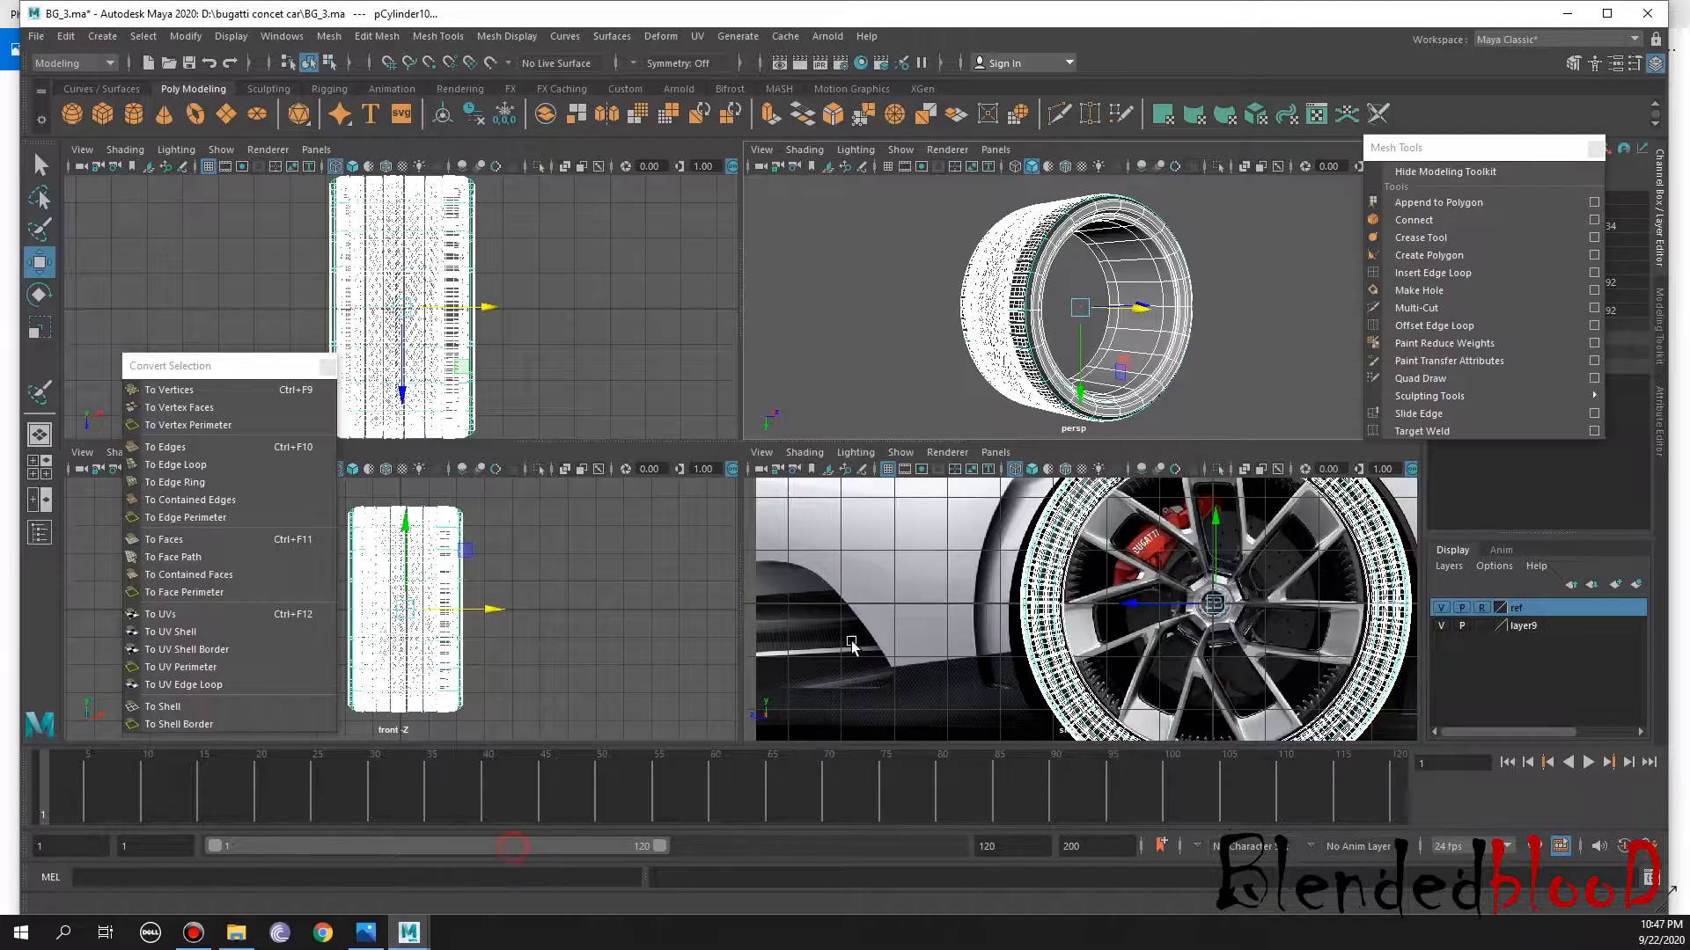
{"action": "key", "text": "space"}
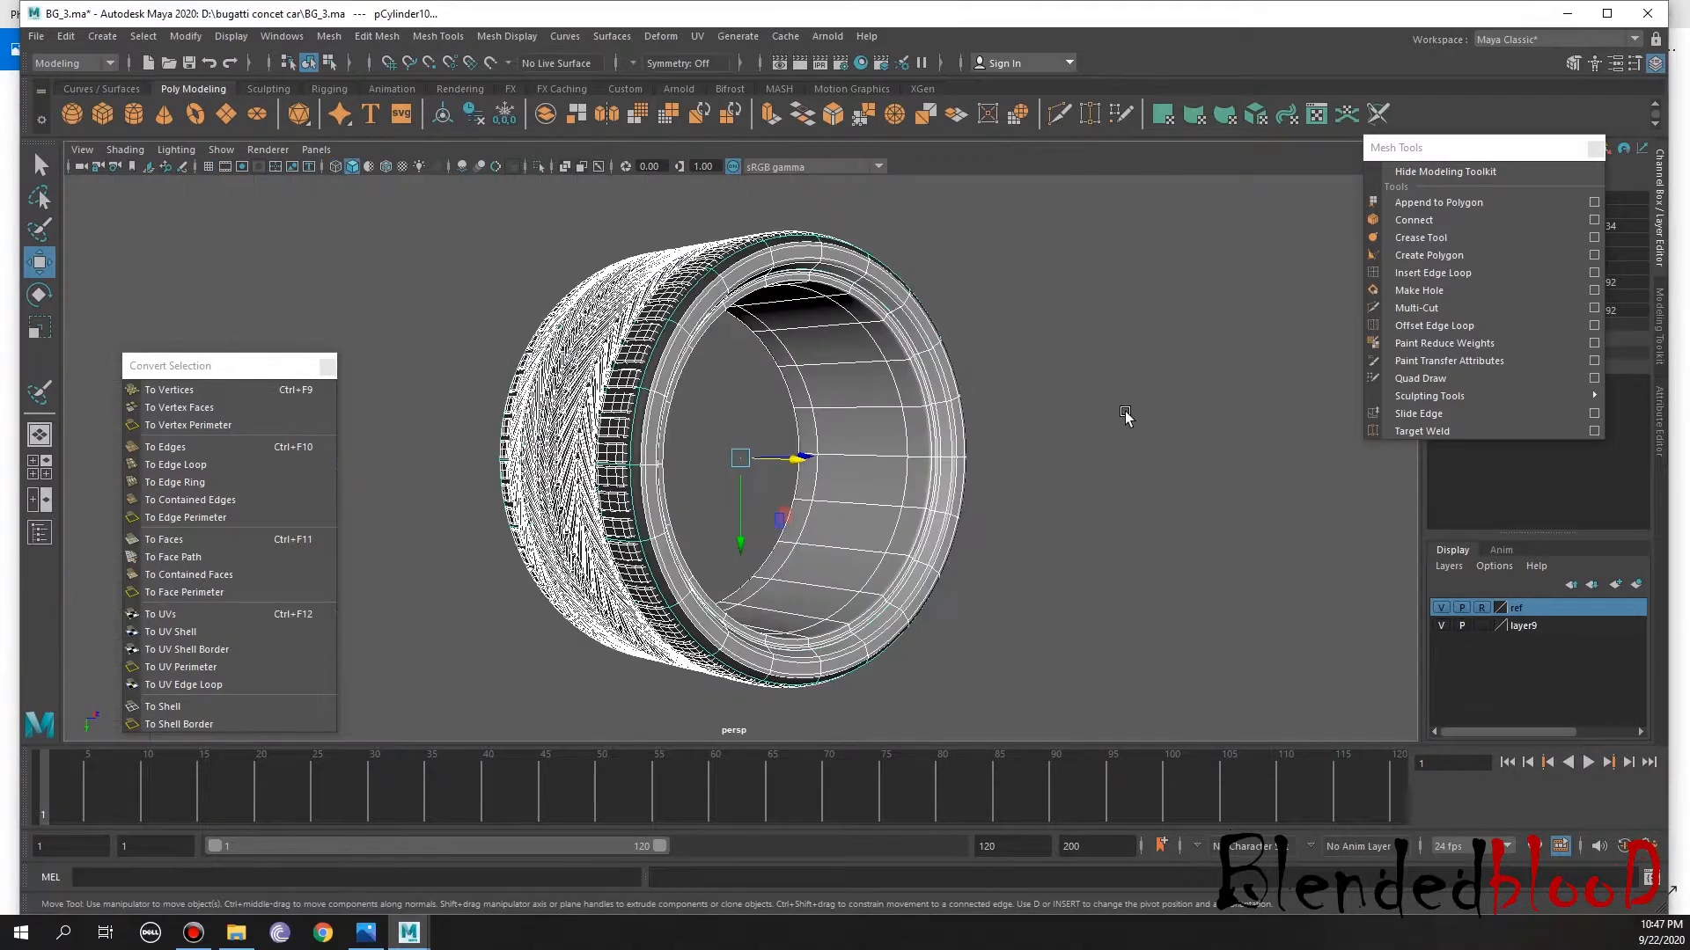
{"action": "left_click_drag", "start_coordinate": [983, 535], "coordinate": [1047, 563], "text": "alt"}
{"action": "left_click", "coordinate": [996, 445]}
{"action": "right_click_drag", "start_coordinate": [995, 446], "coordinate": [1053, 593], "text": "alt"}
{"action": "left_click_drag", "start_coordinate": [1052, 593], "coordinate": [1074, 556], "text": "alt"}
{"action": "left_click_drag", "start_coordinate": [940, 430], "coordinate": [802, 461], "text": "alt"}
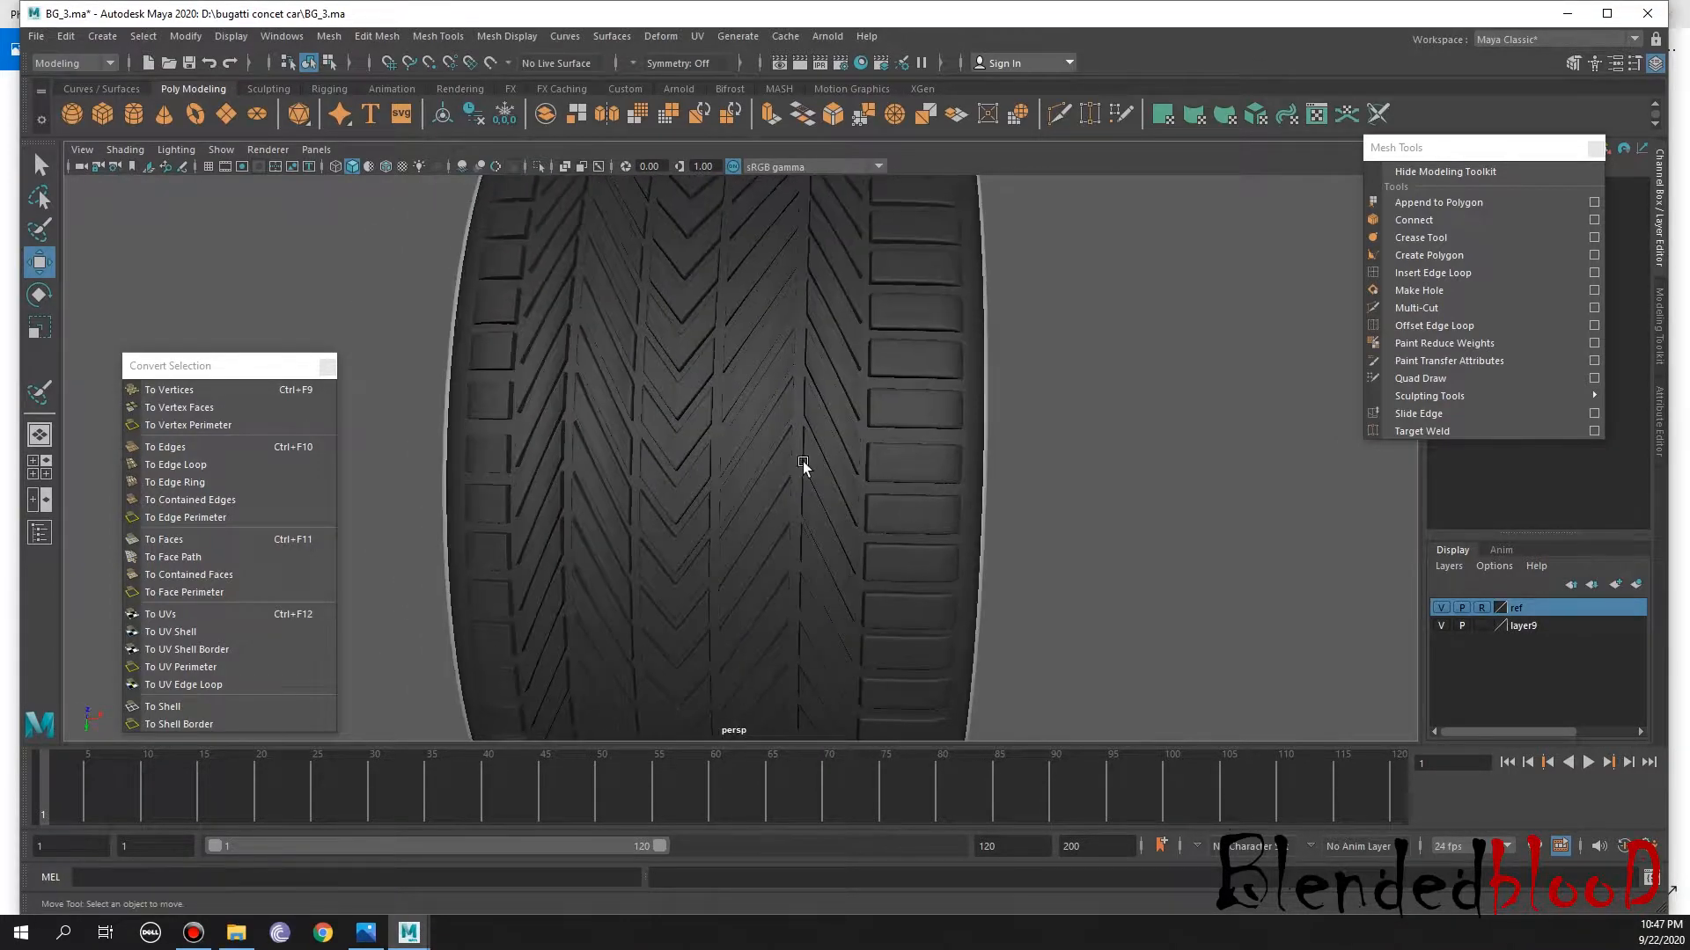
{"action": "left_click_drag", "start_coordinate": [922, 484], "coordinate": [888, 440], "text": "alt"}
Maximize the side view on the wheel reference image and open the Outliner
{"action": "key", "text": "space"}
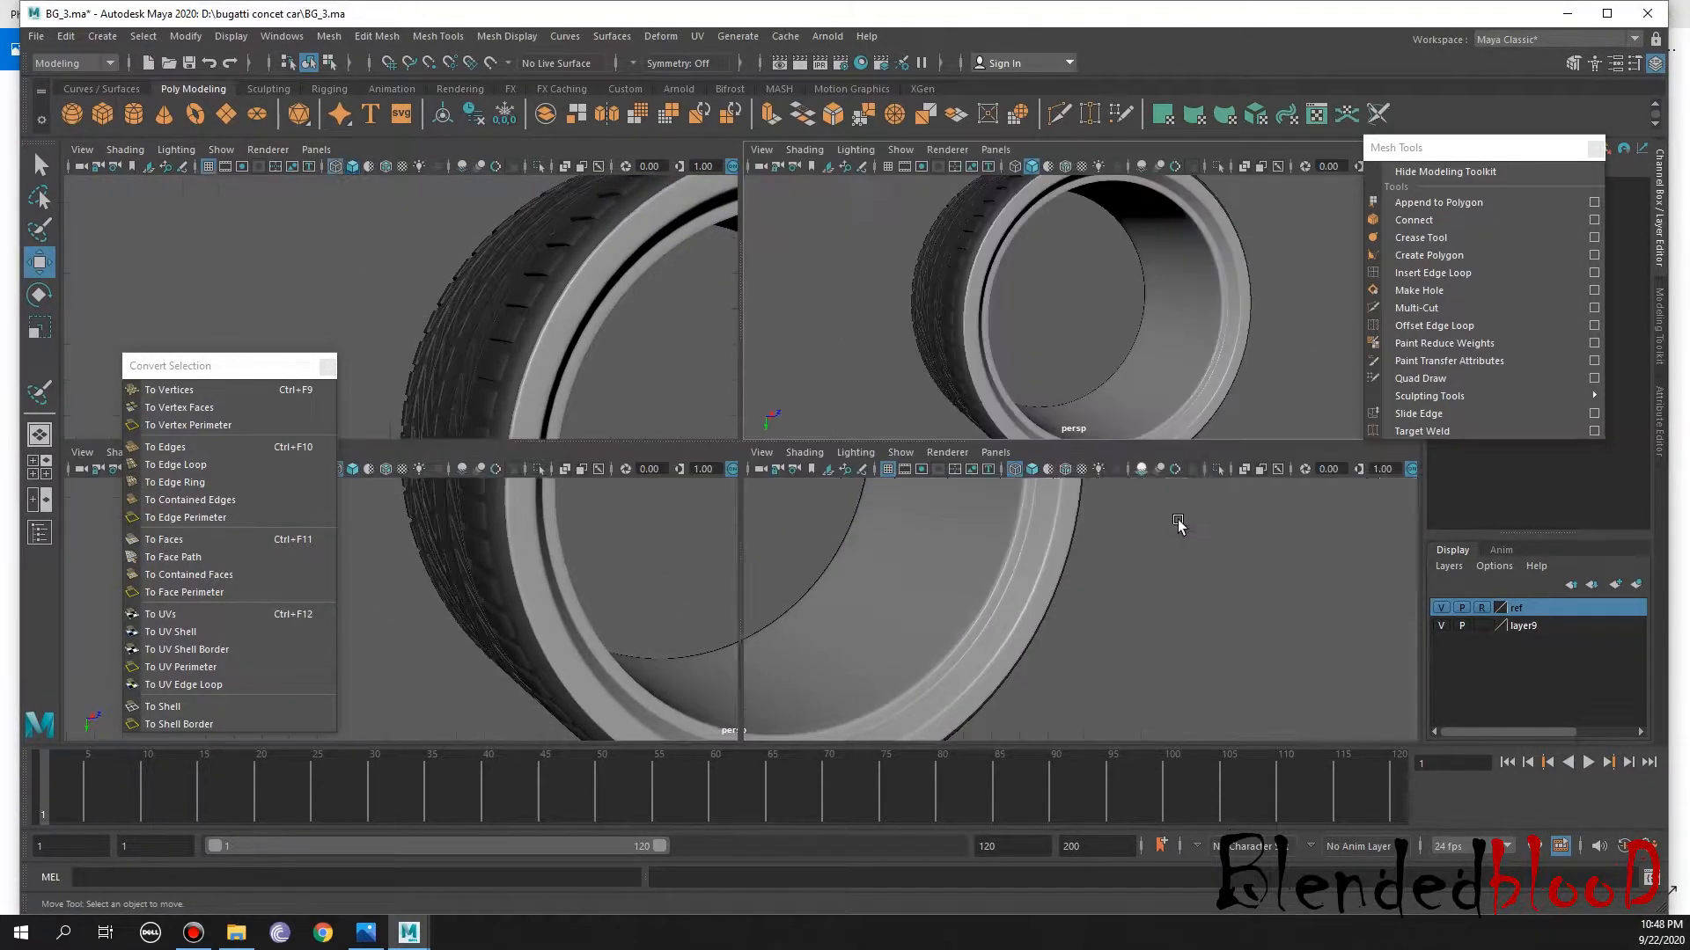
{"action": "key", "text": "space"}
{"action": "middle_click_drag", "start_coordinate": [1180, 409], "coordinate": [1158, 588], "text": "alt"}
{"action": "right_click_drag", "start_coordinate": [1124, 531], "coordinate": [1065, 469], "text": "alt"}
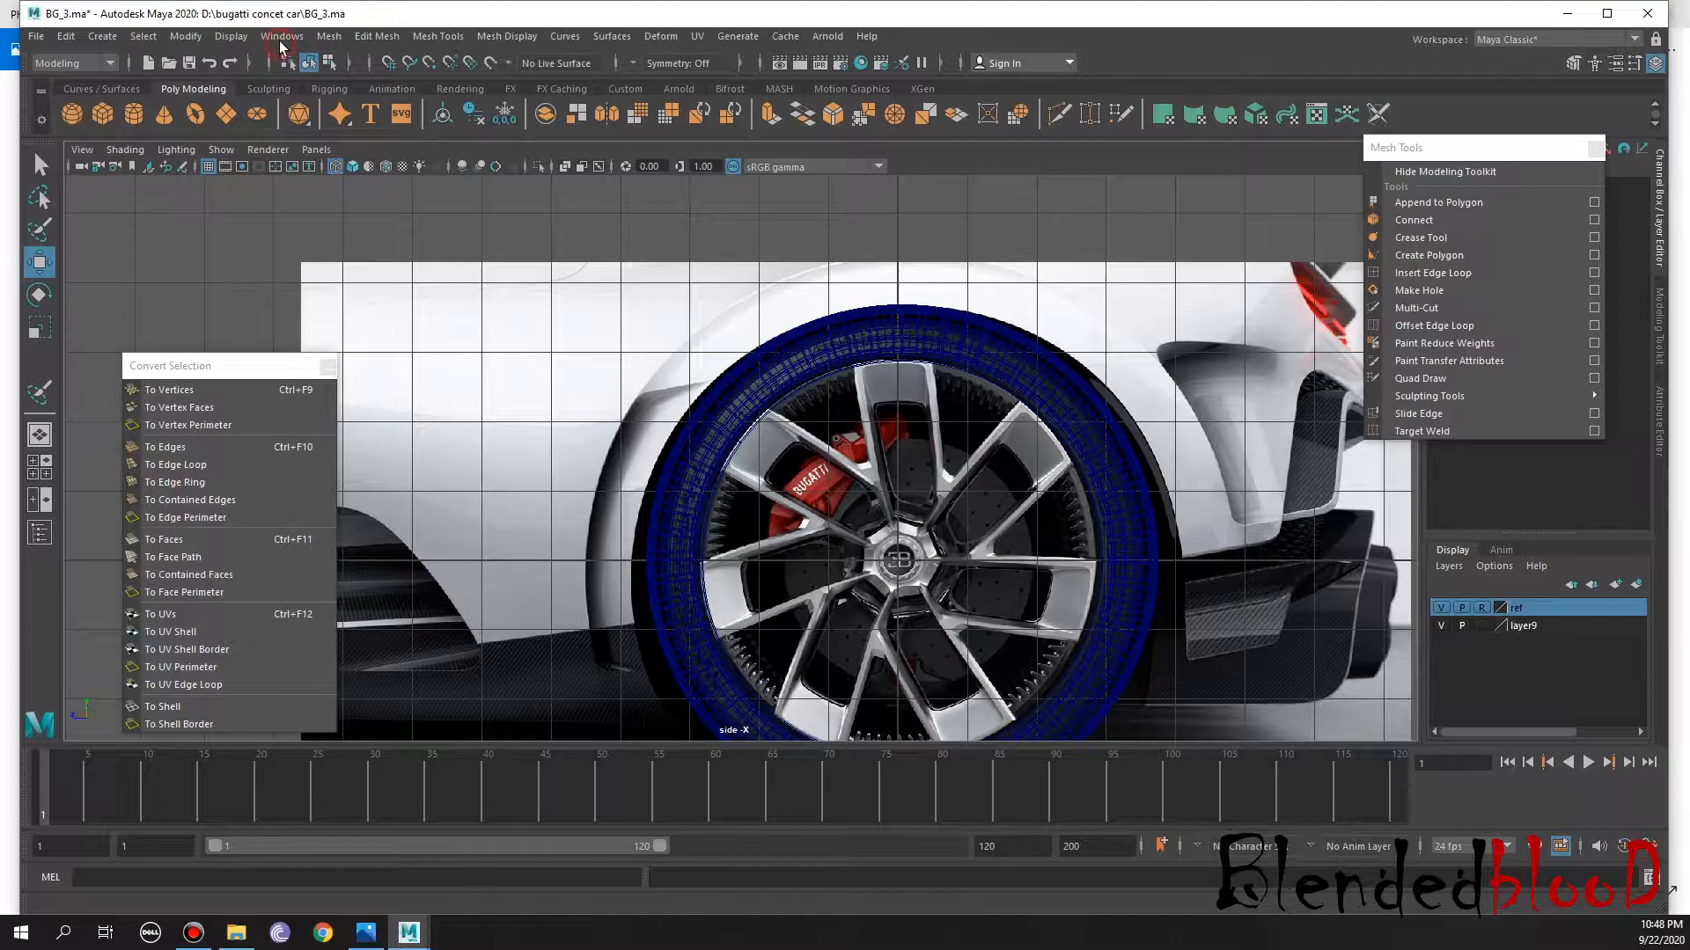
{"action": "left_click", "coordinate": [280, 42]}
{"action": "left_click", "coordinate": [327, 247]}
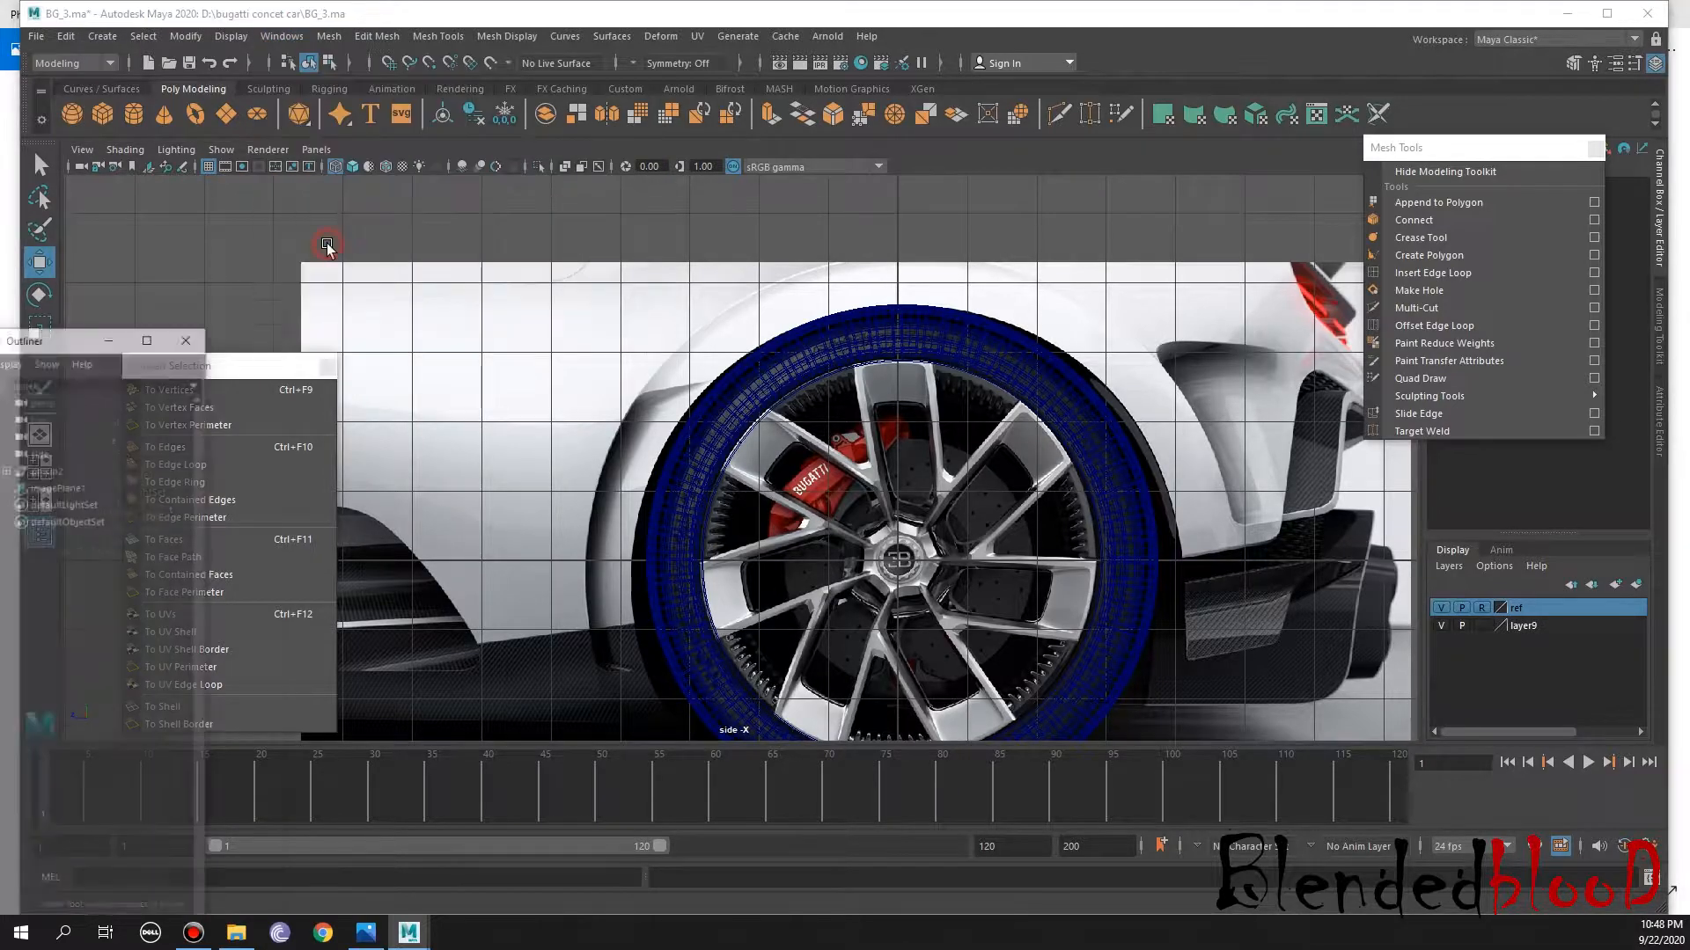
Reposition the Outliner and Convert Selection windows clear of the wheel and select the tire's group2
{"action": "left_click", "coordinate": [163, 448]}
{"action": "left_click_drag", "start_coordinate": [223, 313], "coordinate": [175, 568]}
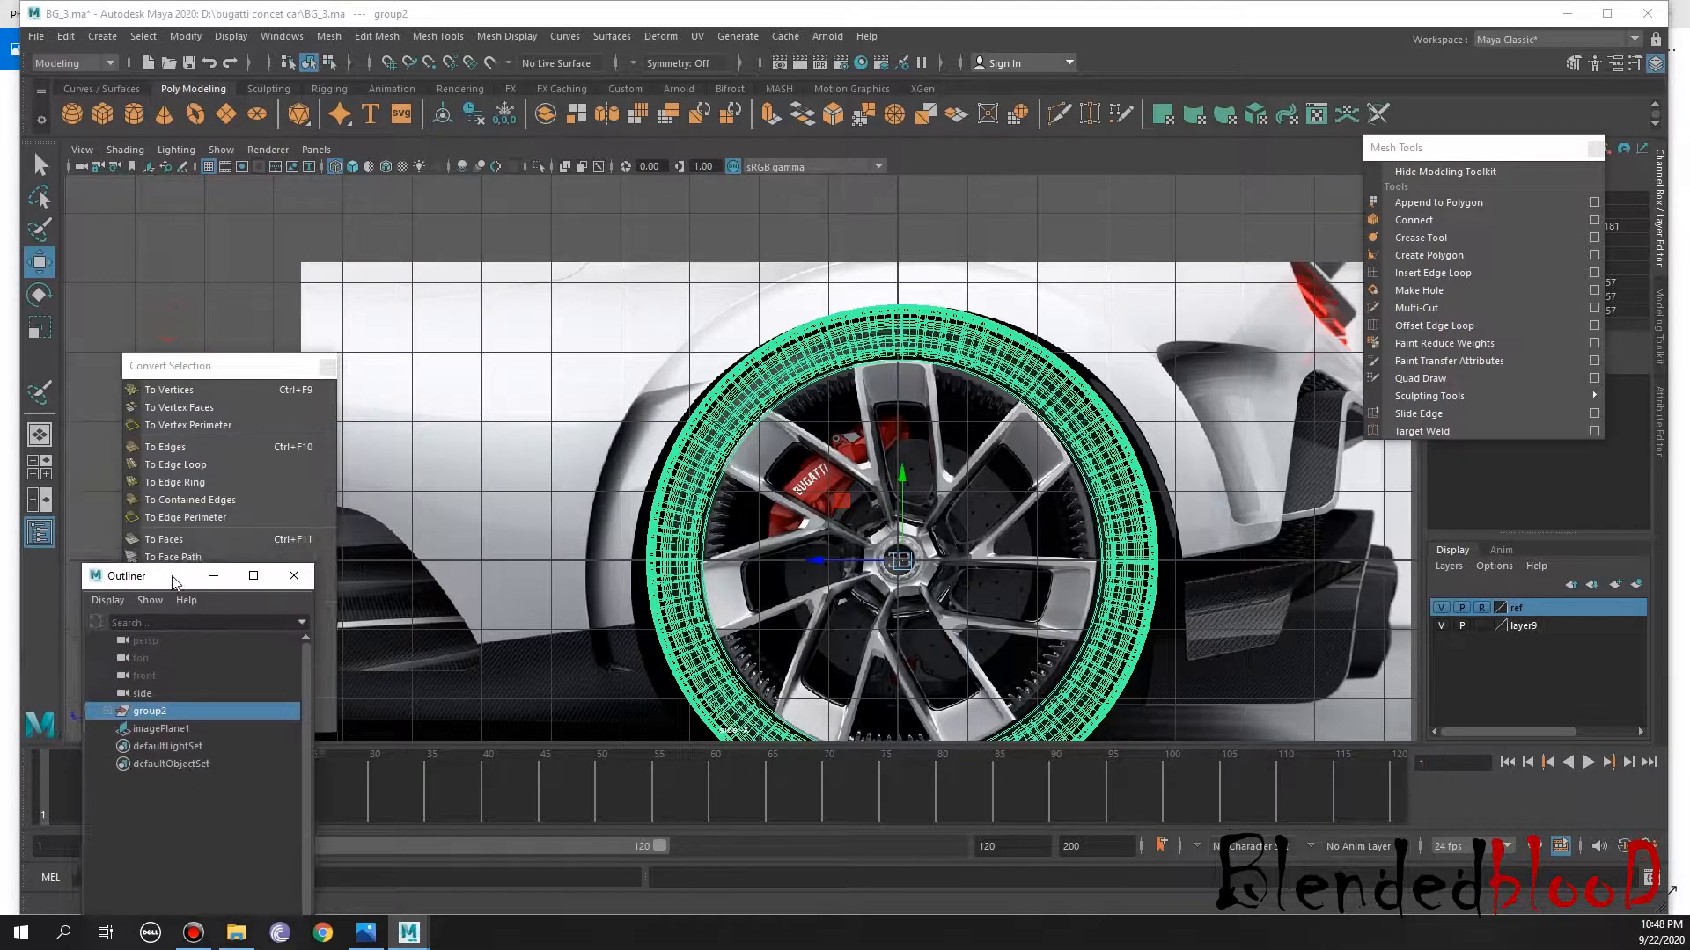
{"action": "left_click", "coordinate": [203, 389]}
{"action": "left_click_drag", "start_coordinate": [228, 363], "coordinate": [250, 358]}
{"action": "left_click_drag", "start_coordinate": [299, 334], "coordinate": [457, 209]}
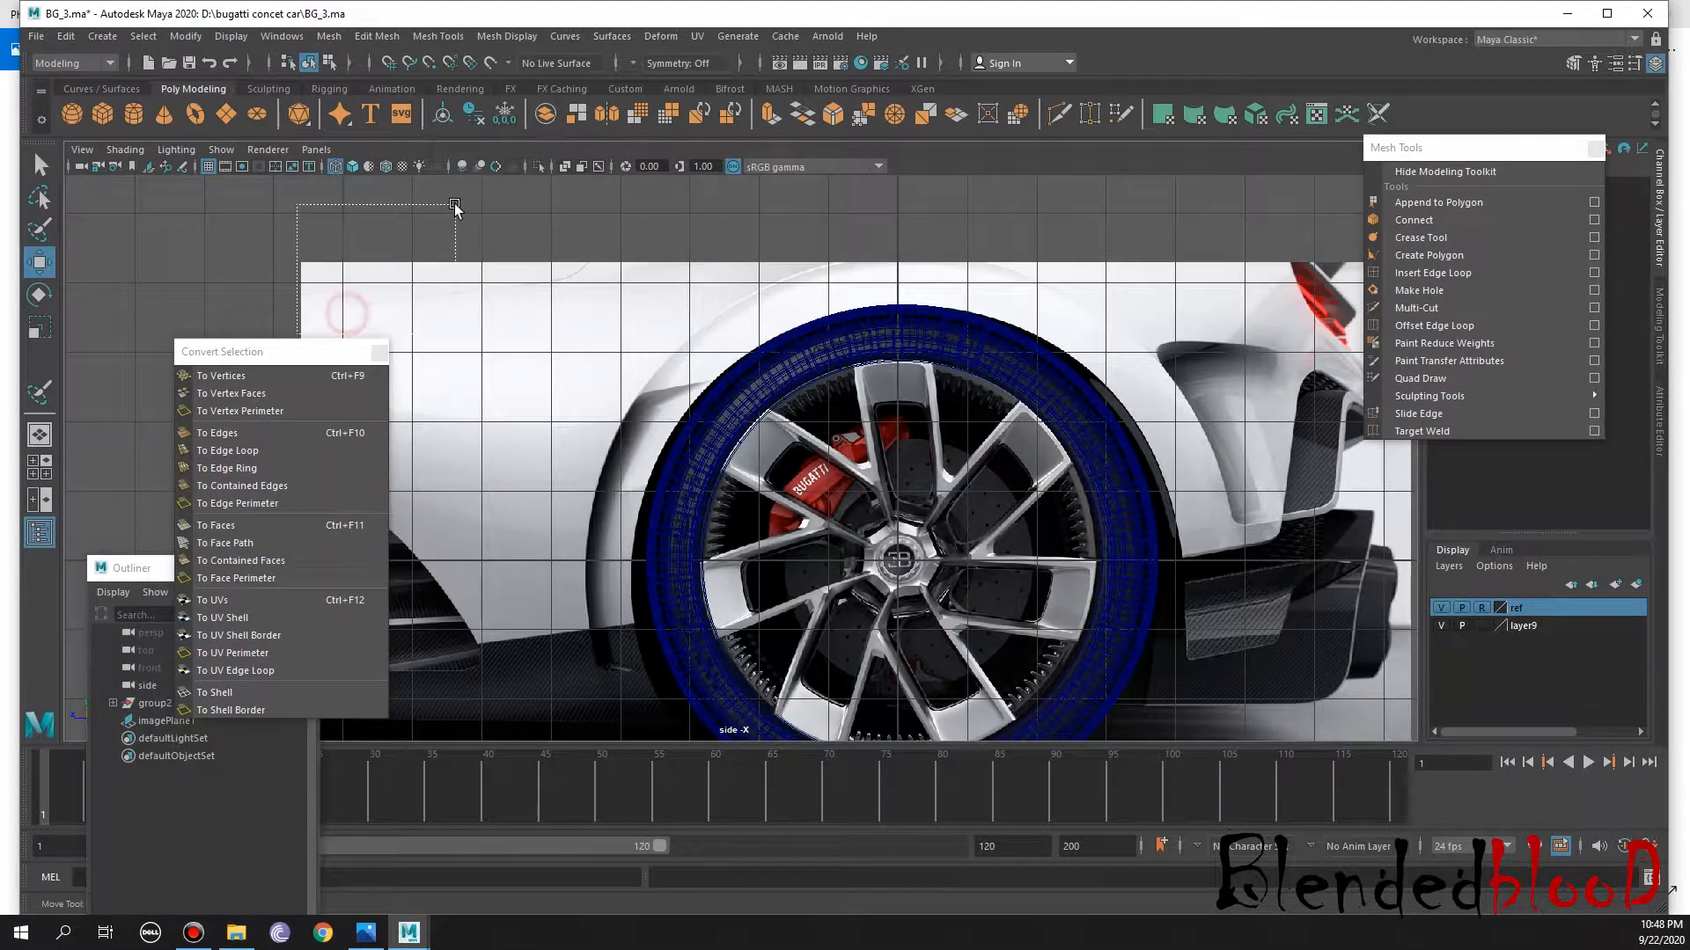
{"action": "mouse_move", "coordinate": [243, 354]}
{"action": "left_mouse_down"}
{"action": "mouse_move", "coordinate": [462, 232]}
{"action": "mouse_move", "coordinate": [383, 139]}
{"action": "left_mouse_up"}
{"action": "left_click_drag", "start_coordinate": [172, 568], "coordinate": [167, 477]}
{"action": "left_click", "coordinate": [148, 621]}
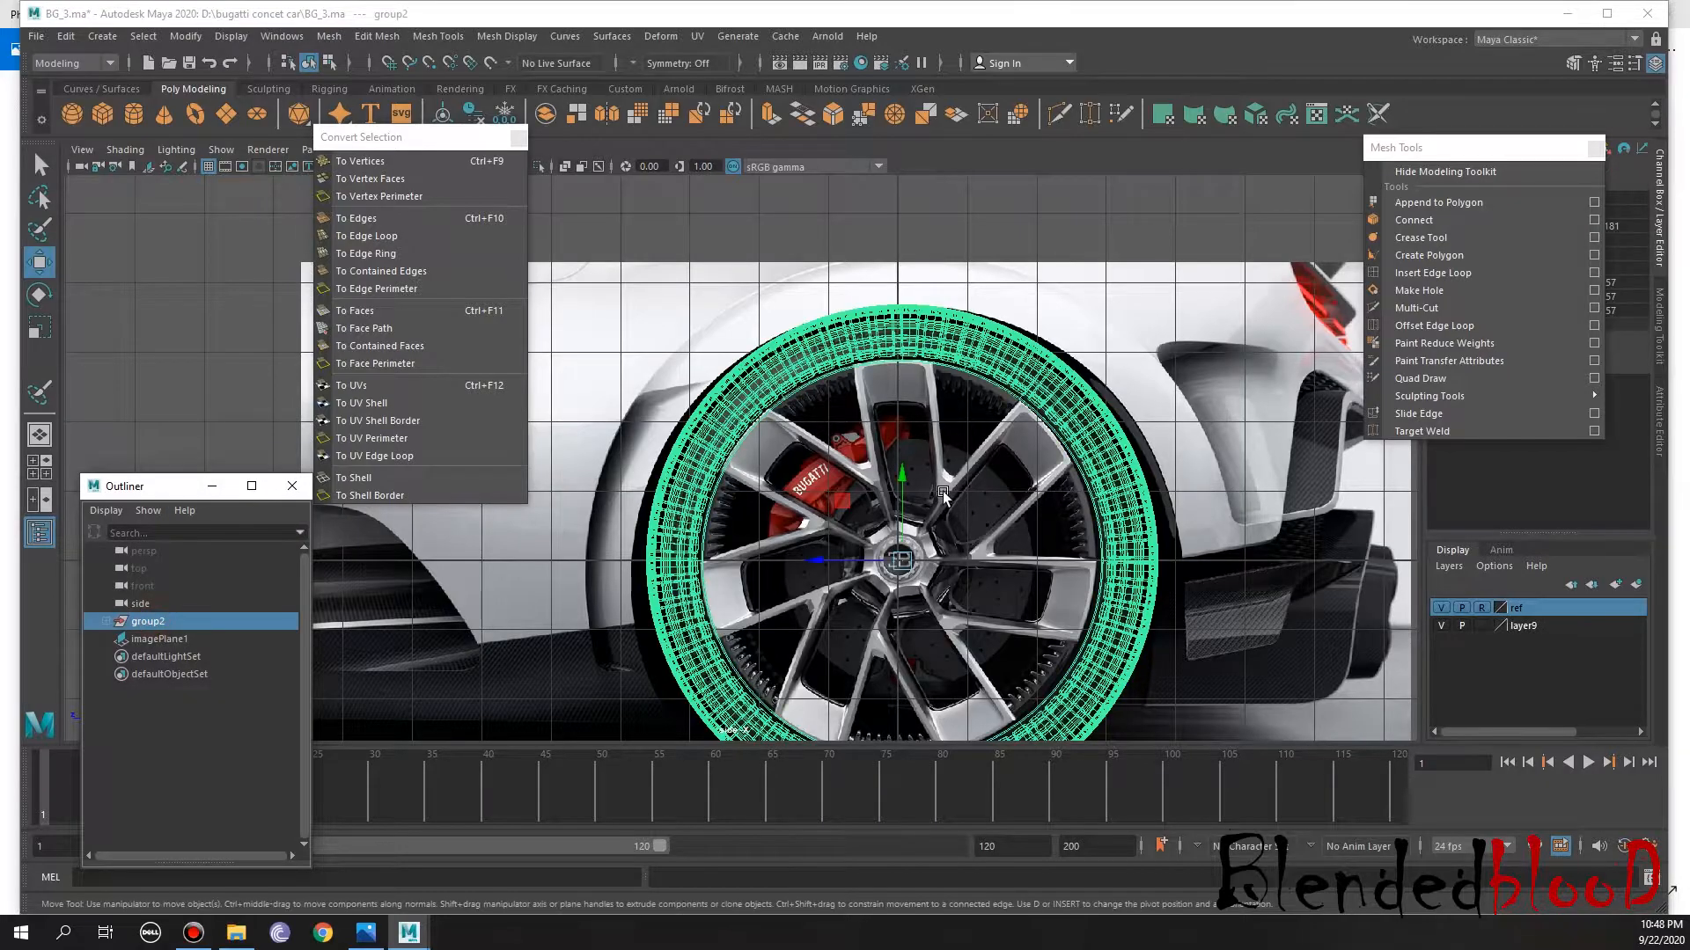
Delete the display layer layer9, keeping the ref layer
{"action": "middle_click_drag", "start_coordinate": [959, 488], "coordinate": [977, 378], "text": "alt"}
{"action": "right_click_drag", "start_coordinate": [977, 379], "coordinate": [993, 413], "text": "alt"}
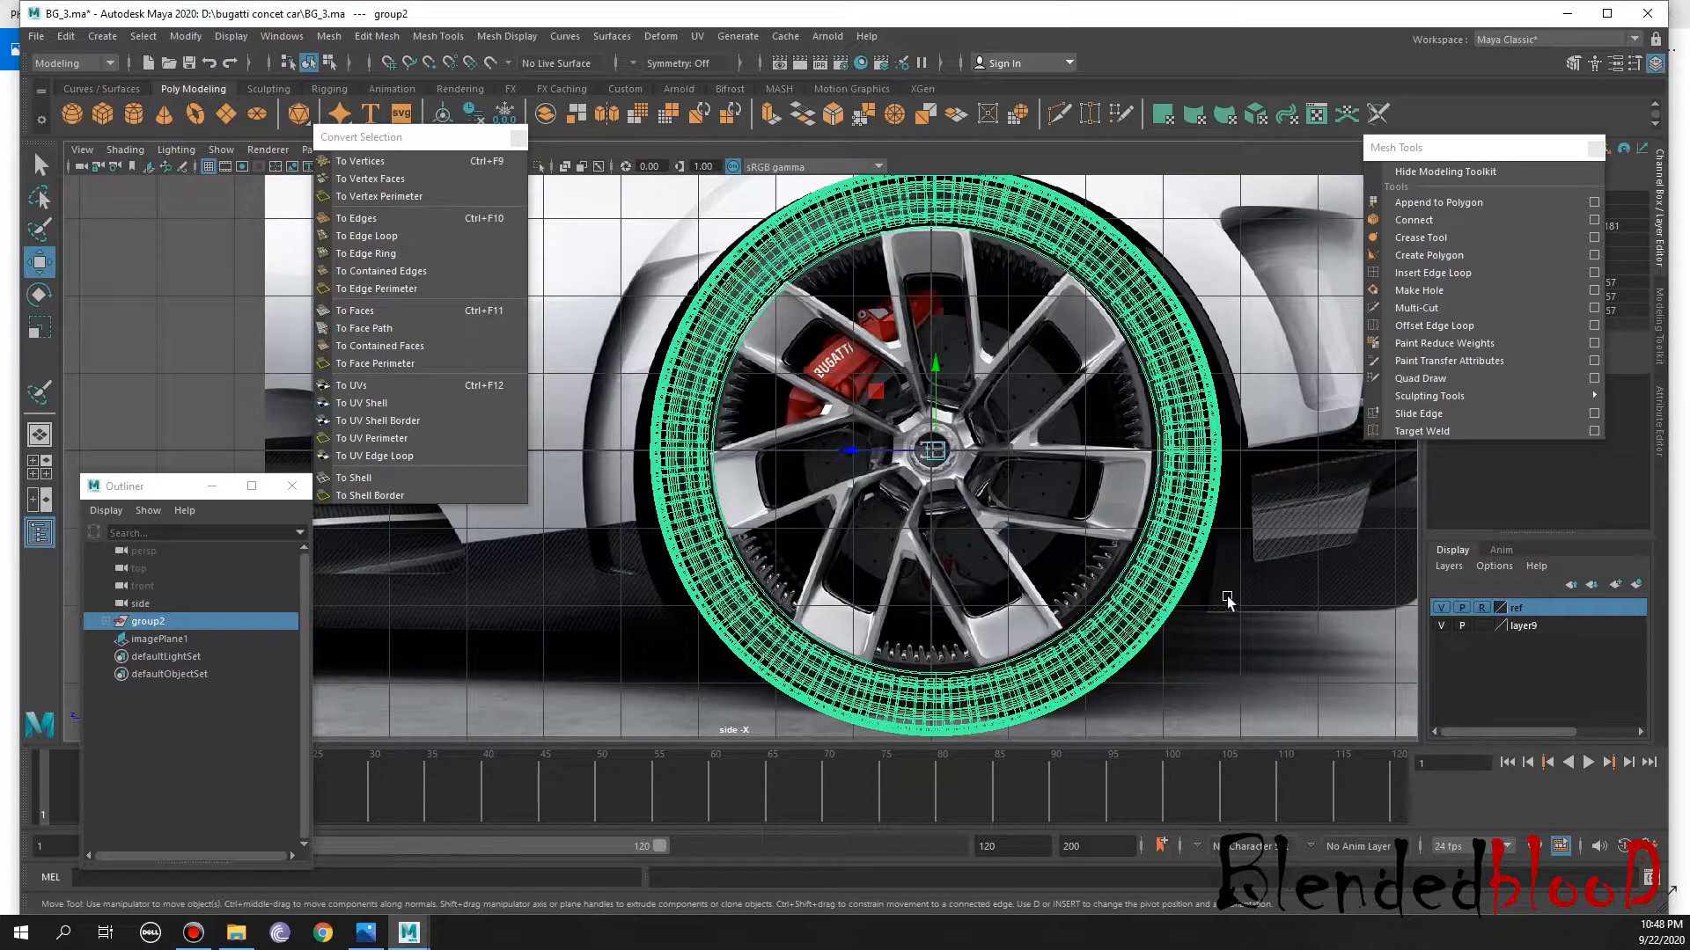
{"action": "double_click", "coordinate": [1542, 609]}
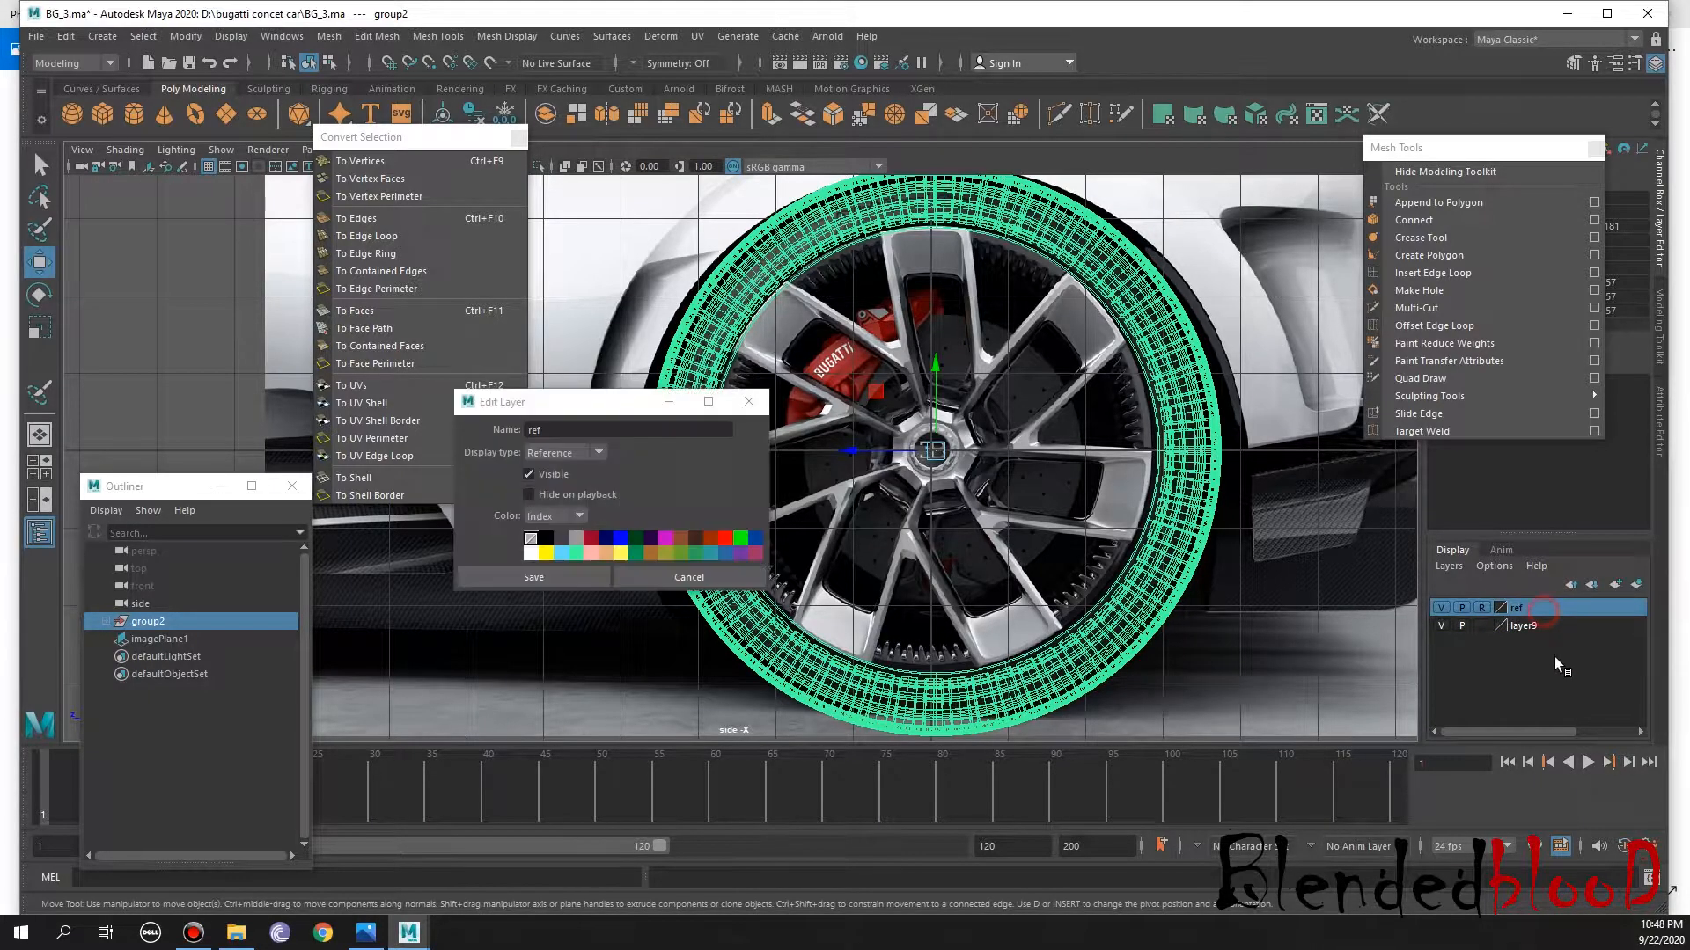
{"action": "left_click", "coordinate": [656, 578]}
{"action": "left_click", "coordinate": [1547, 625]}
{"action": "left_click", "coordinate": [1556, 608]}
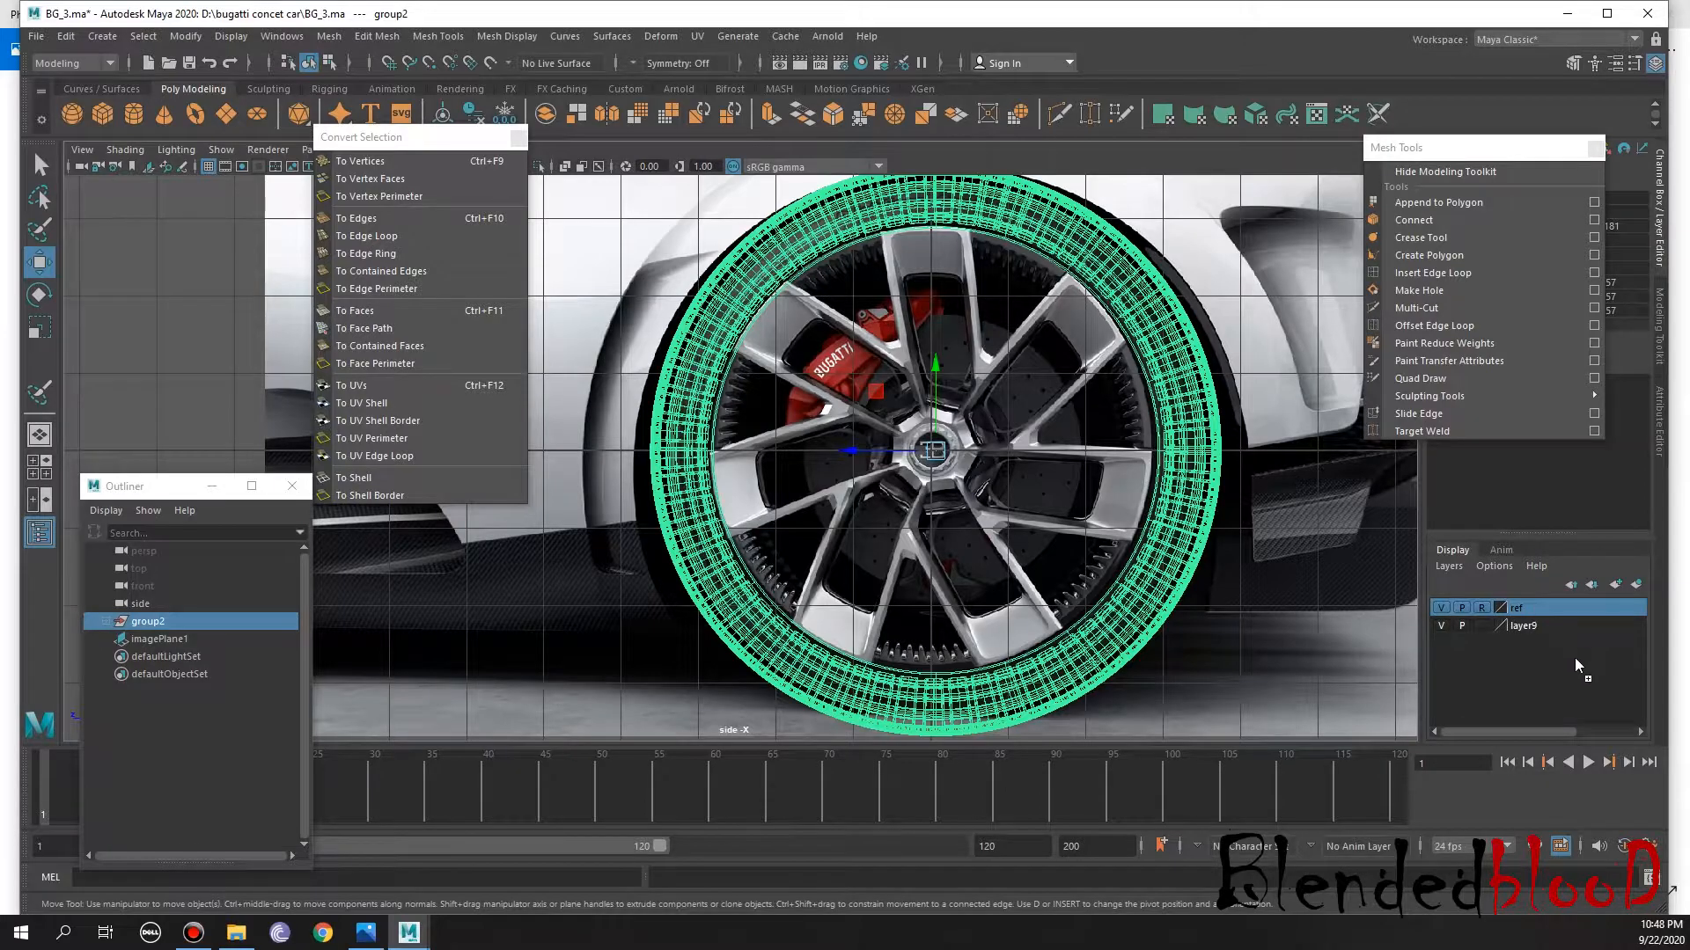
{"action": "left_click", "coordinate": [1546, 627]}
{"action": "left_click", "coordinate": [1448, 568]}
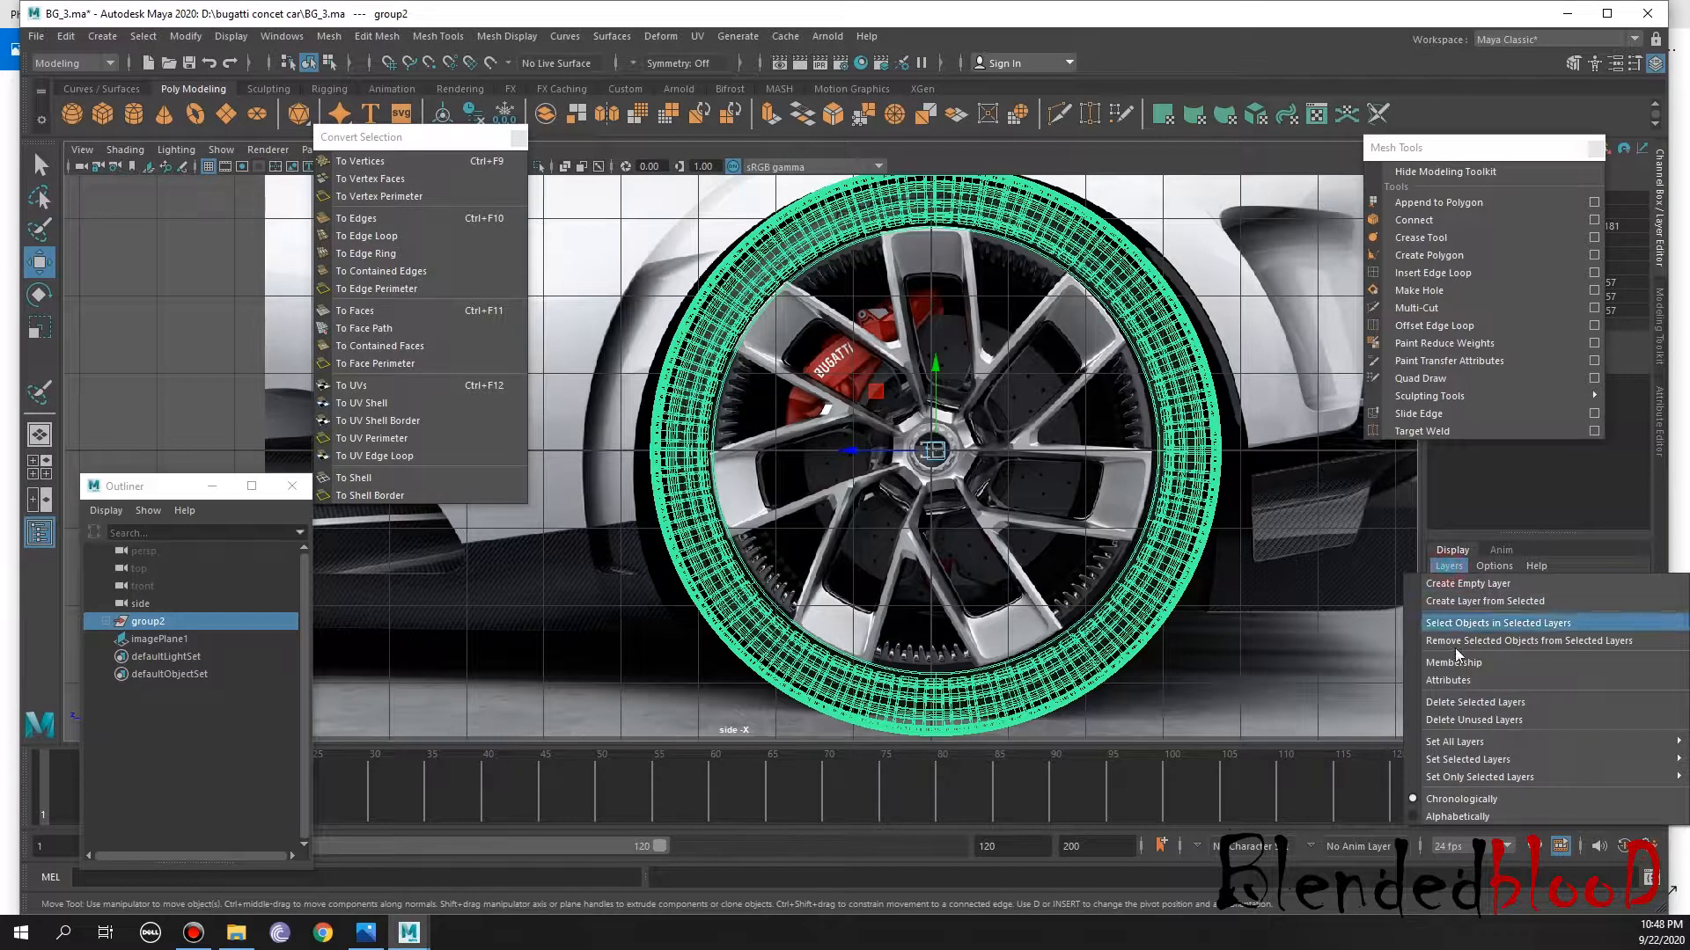
{"action": "left_click", "coordinate": [1501, 703]}
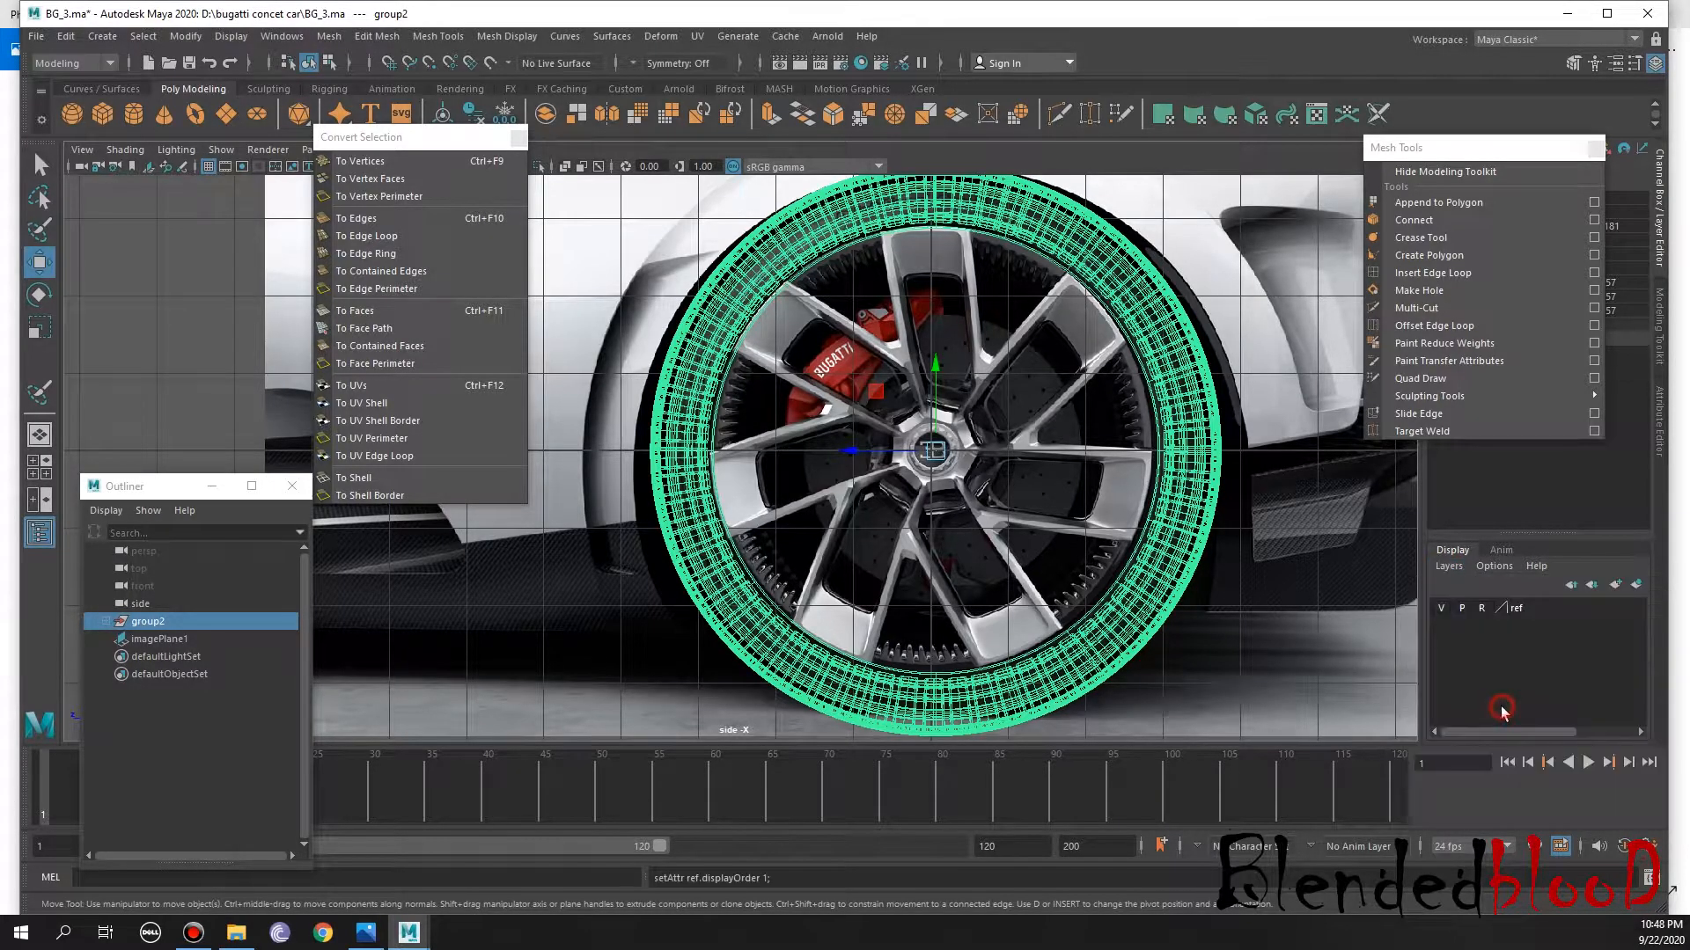
Create a display layer from the selected tire group, set it to reference mode and hide it
{"action": "left_click", "coordinate": [1639, 586]}
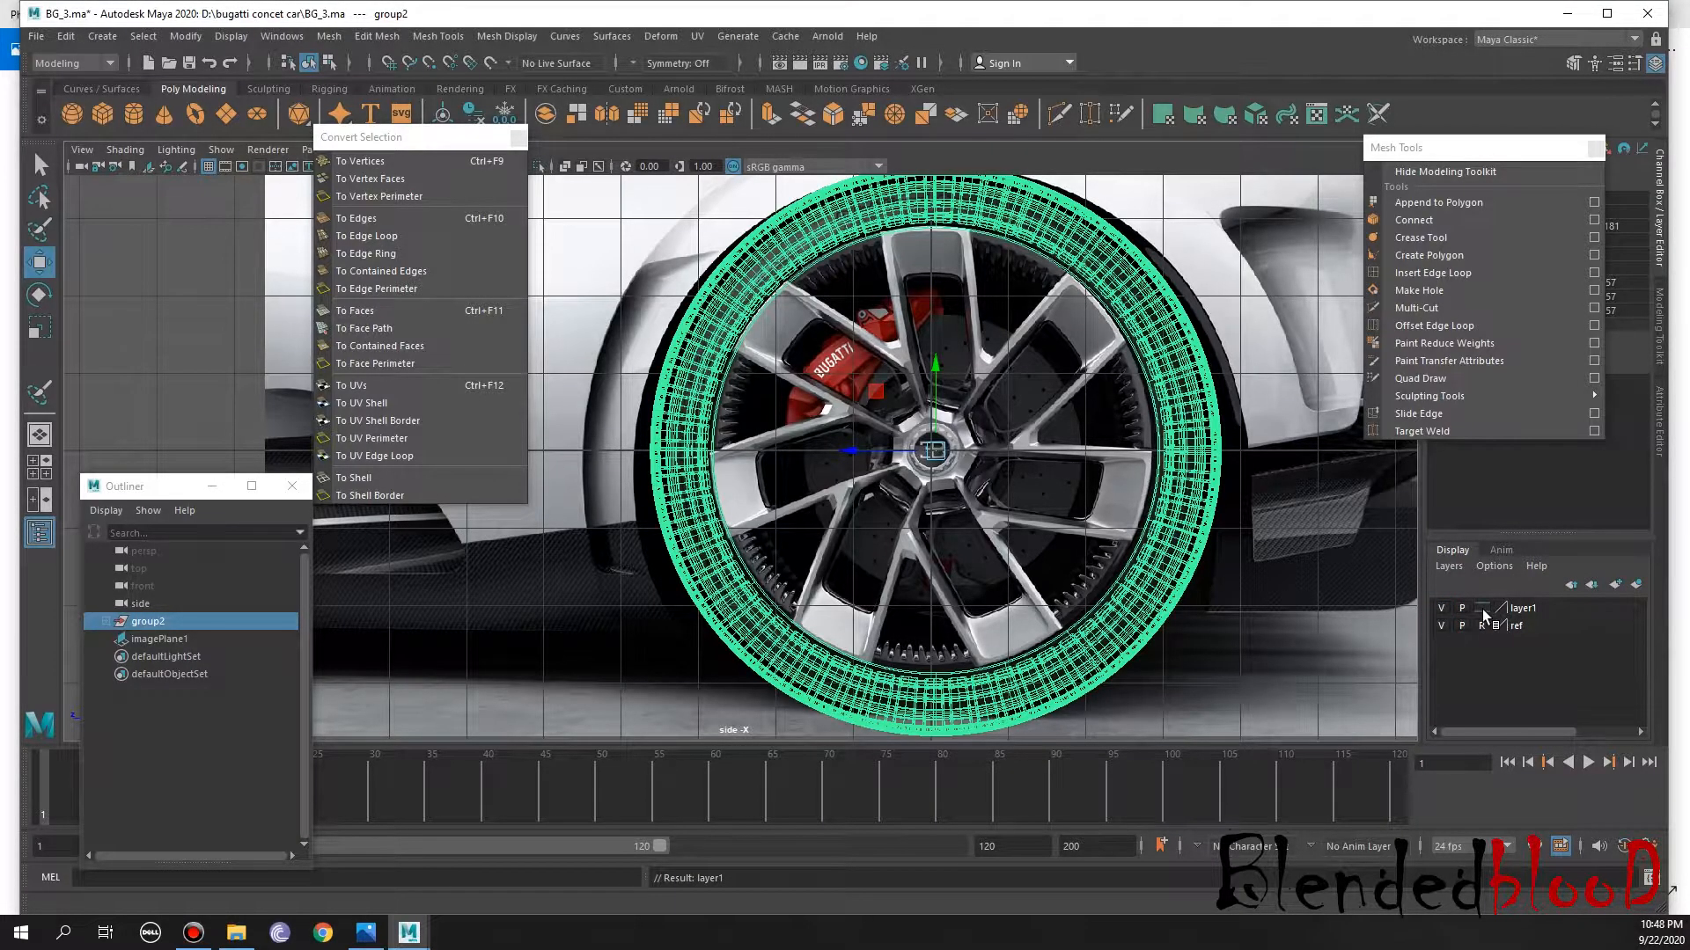
{"action": "left_click", "coordinate": [1483, 608]}
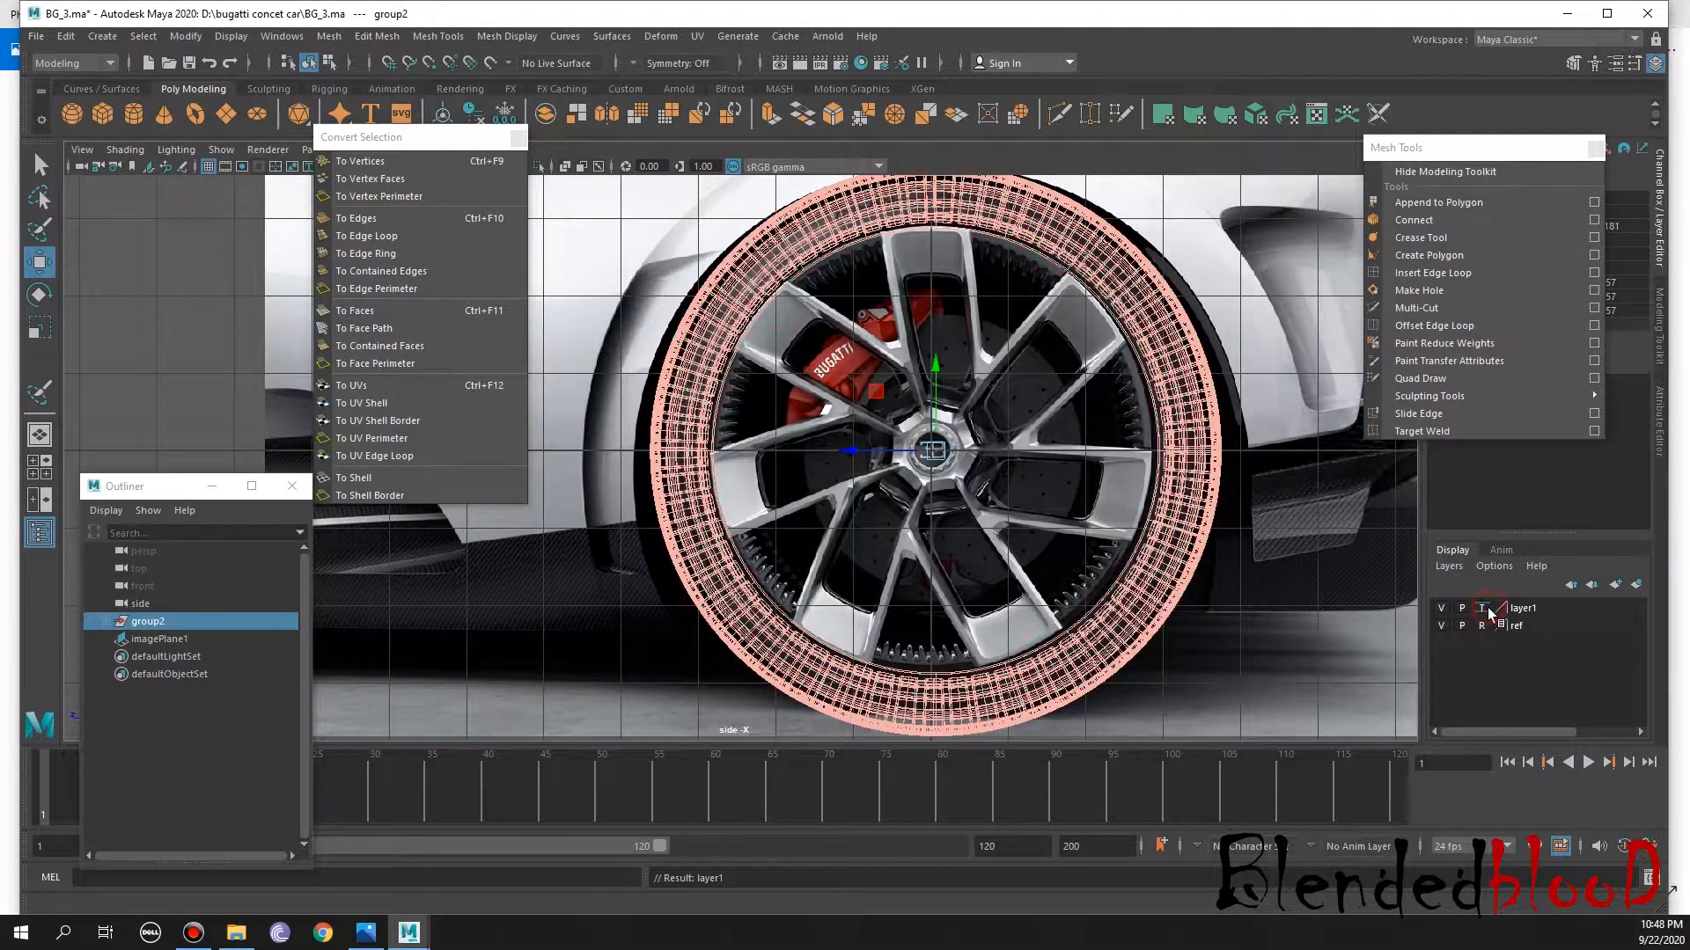
{"action": "left_click", "coordinate": [1442, 607]}
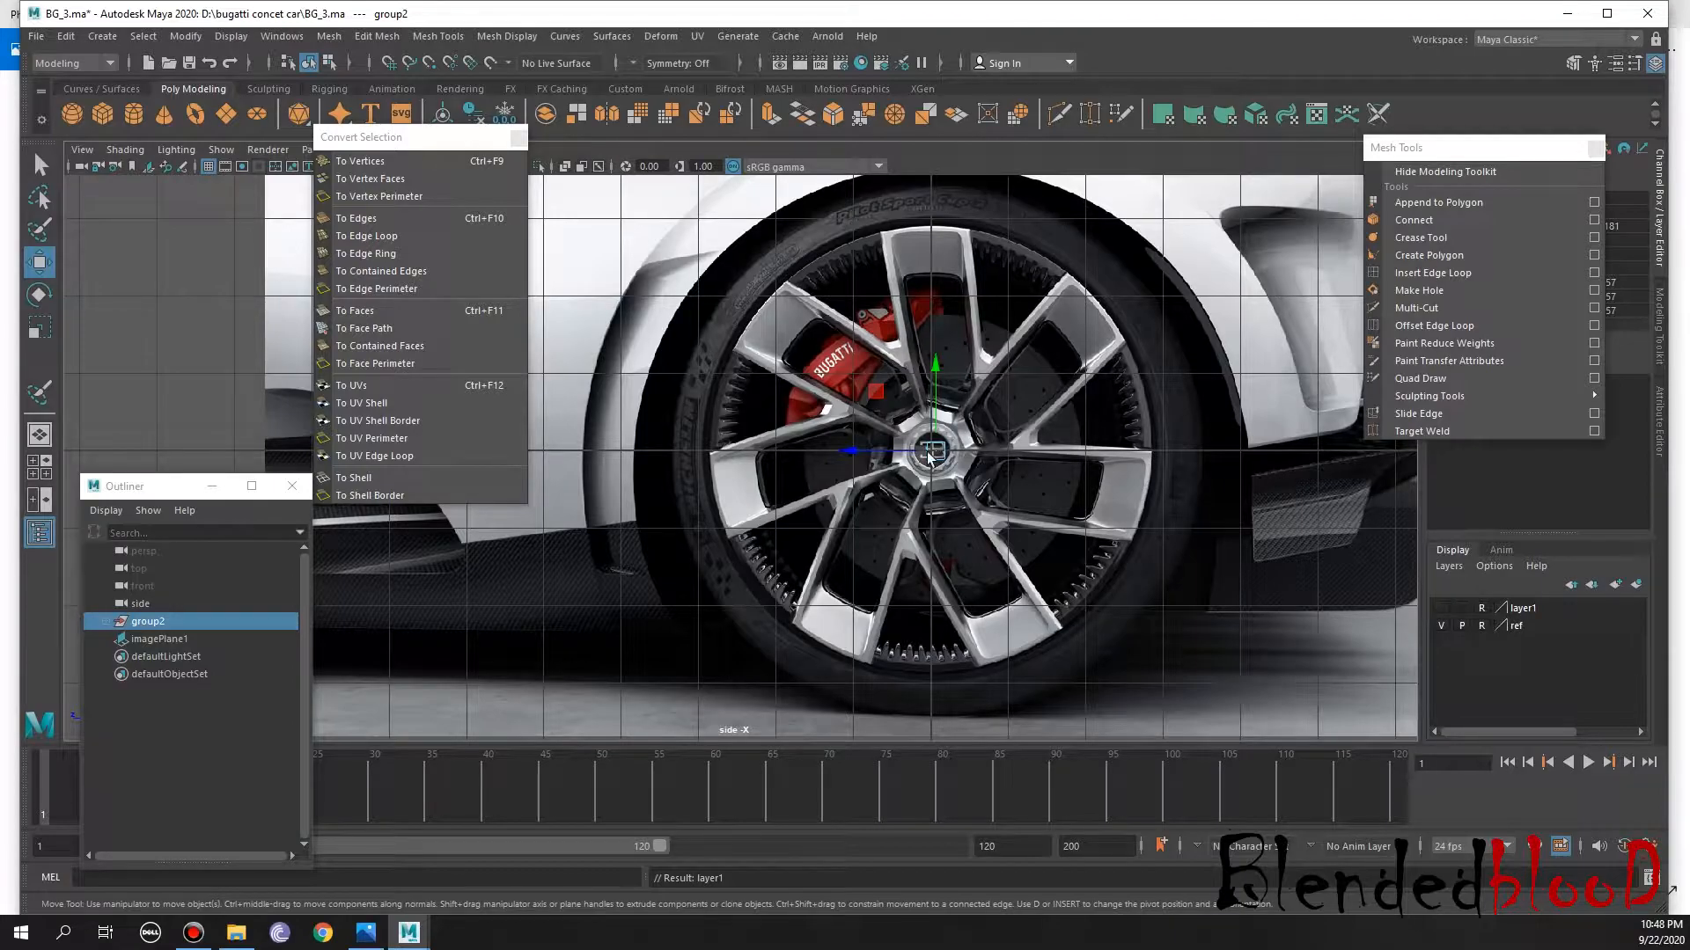
Check the concept car's wheels in Photos, return to Maya and look closely at the wheel reference around the hub
{"action": "left_click", "coordinate": [365, 932]}
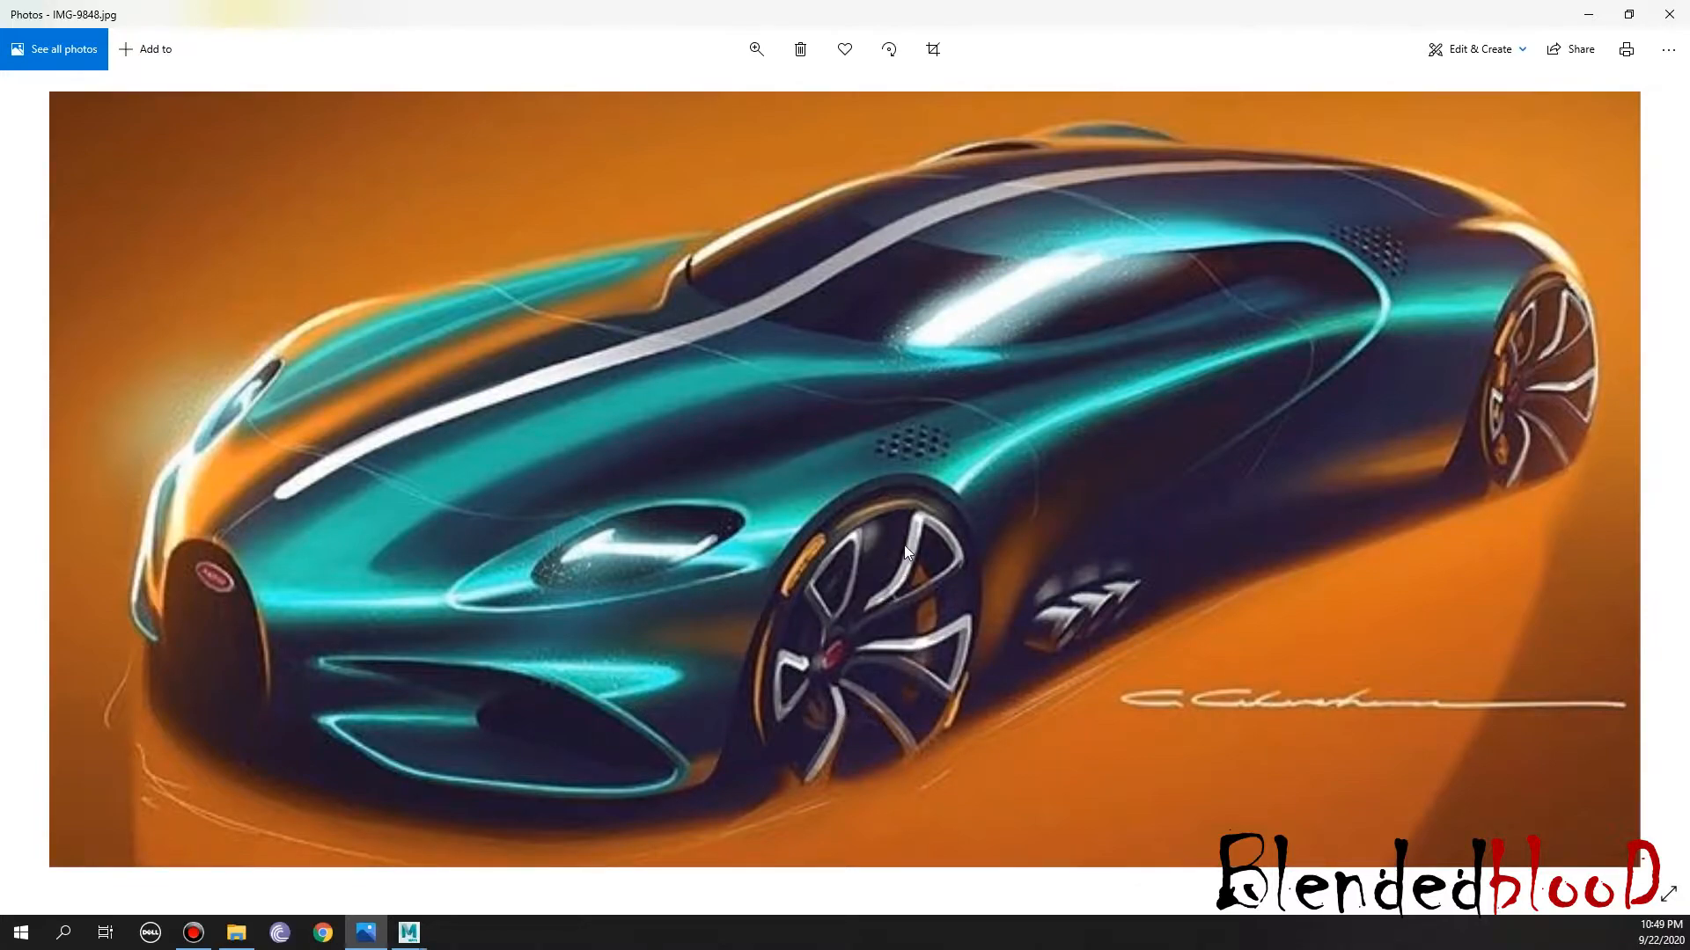
{"action": "left_click", "coordinate": [1585, 16]}
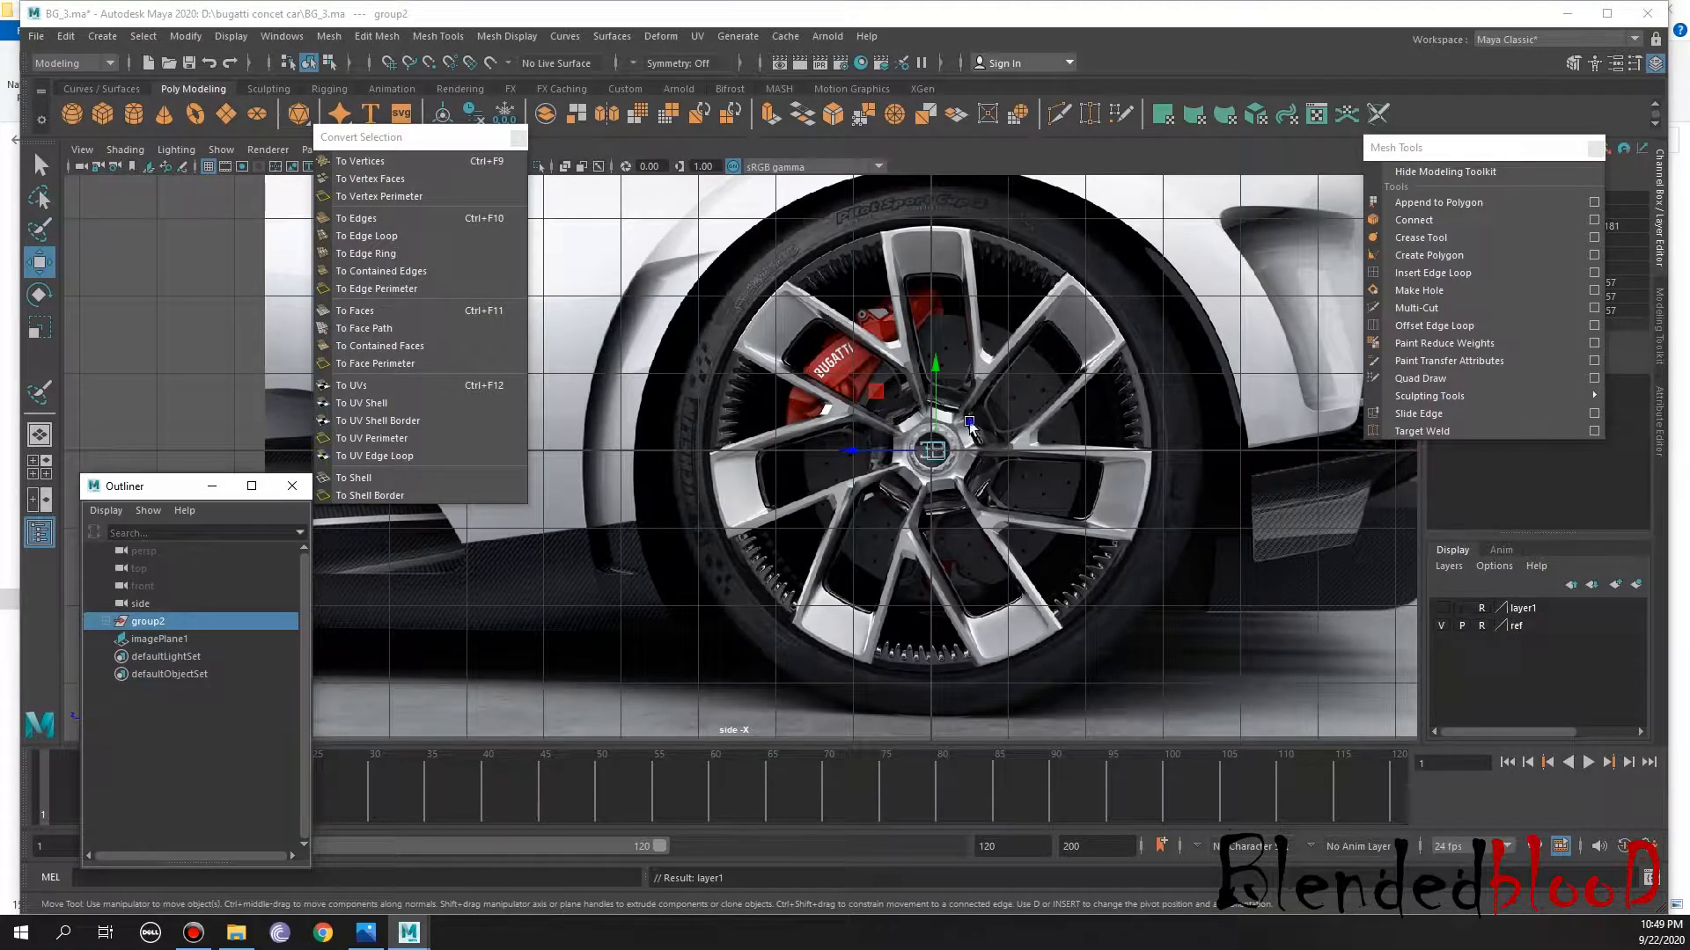
{"action": "scroll", "coordinate": [969, 421], "scroll_direction": "up", "scroll_amount": 5}
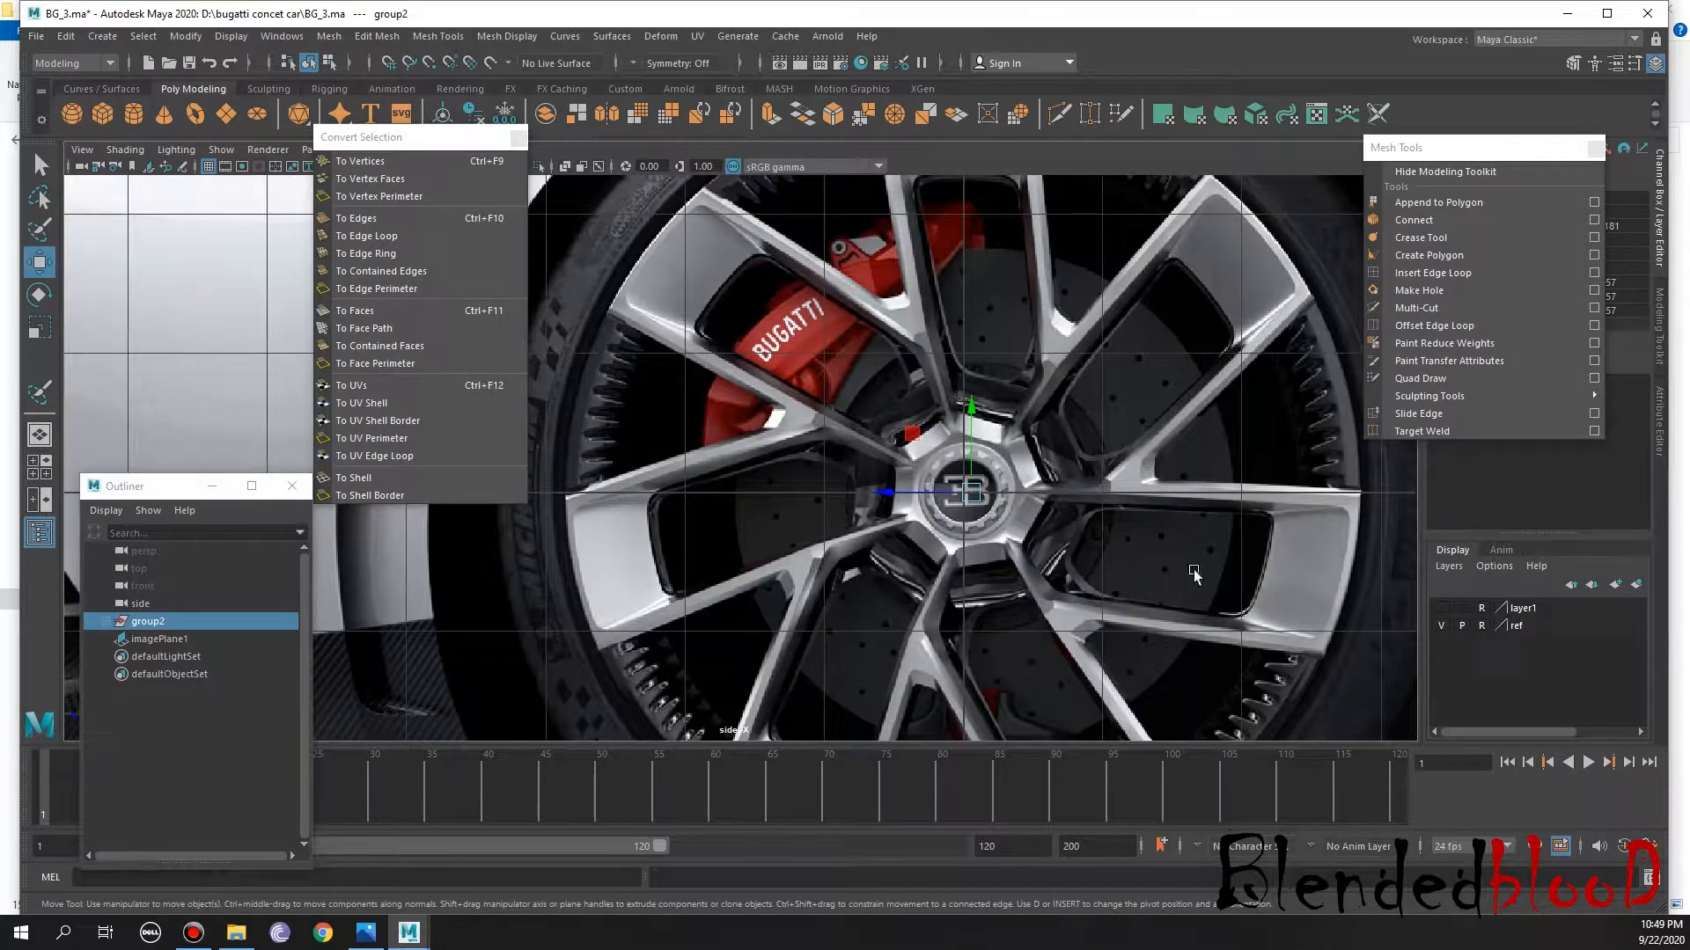
{"action": "scroll", "coordinate": [1131, 580], "scroll_direction": "down", "scroll_amount": 3}
{"action": "scroll", "coordinate": [1179, 573], "scroll_direction": "up", "scroll_amount": 3}
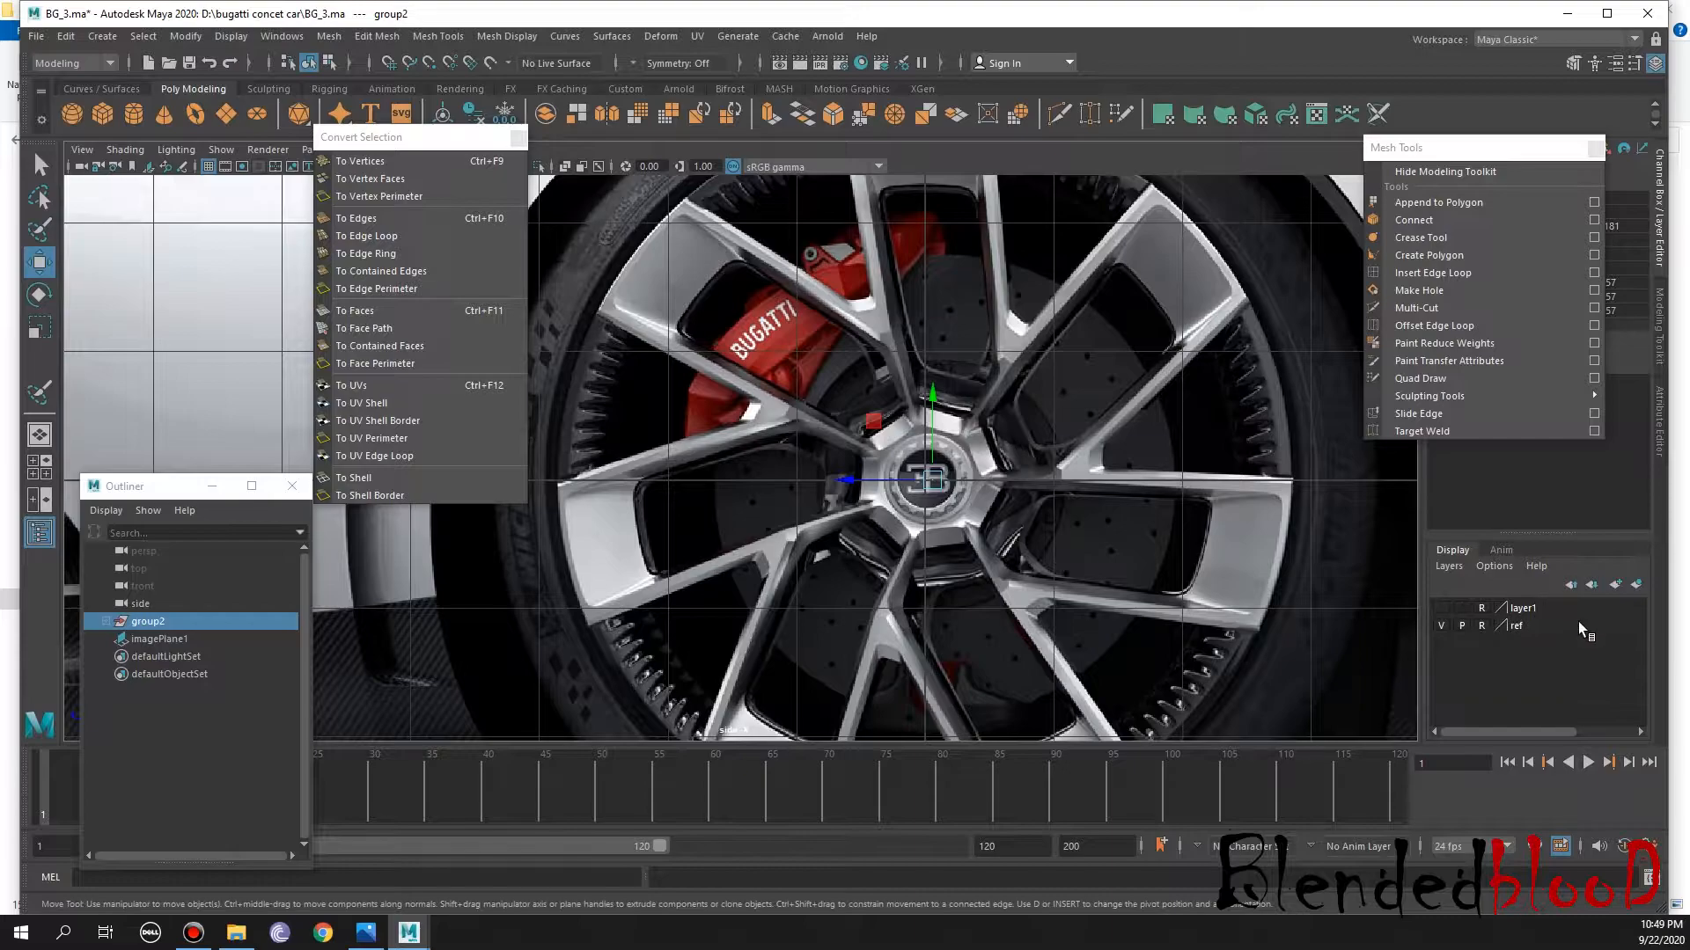
Create a polygon cylinder and set its Rotate Z to 90 so its cap faces the side view
{"action": "left_click", "coordinate": [134, 114]}
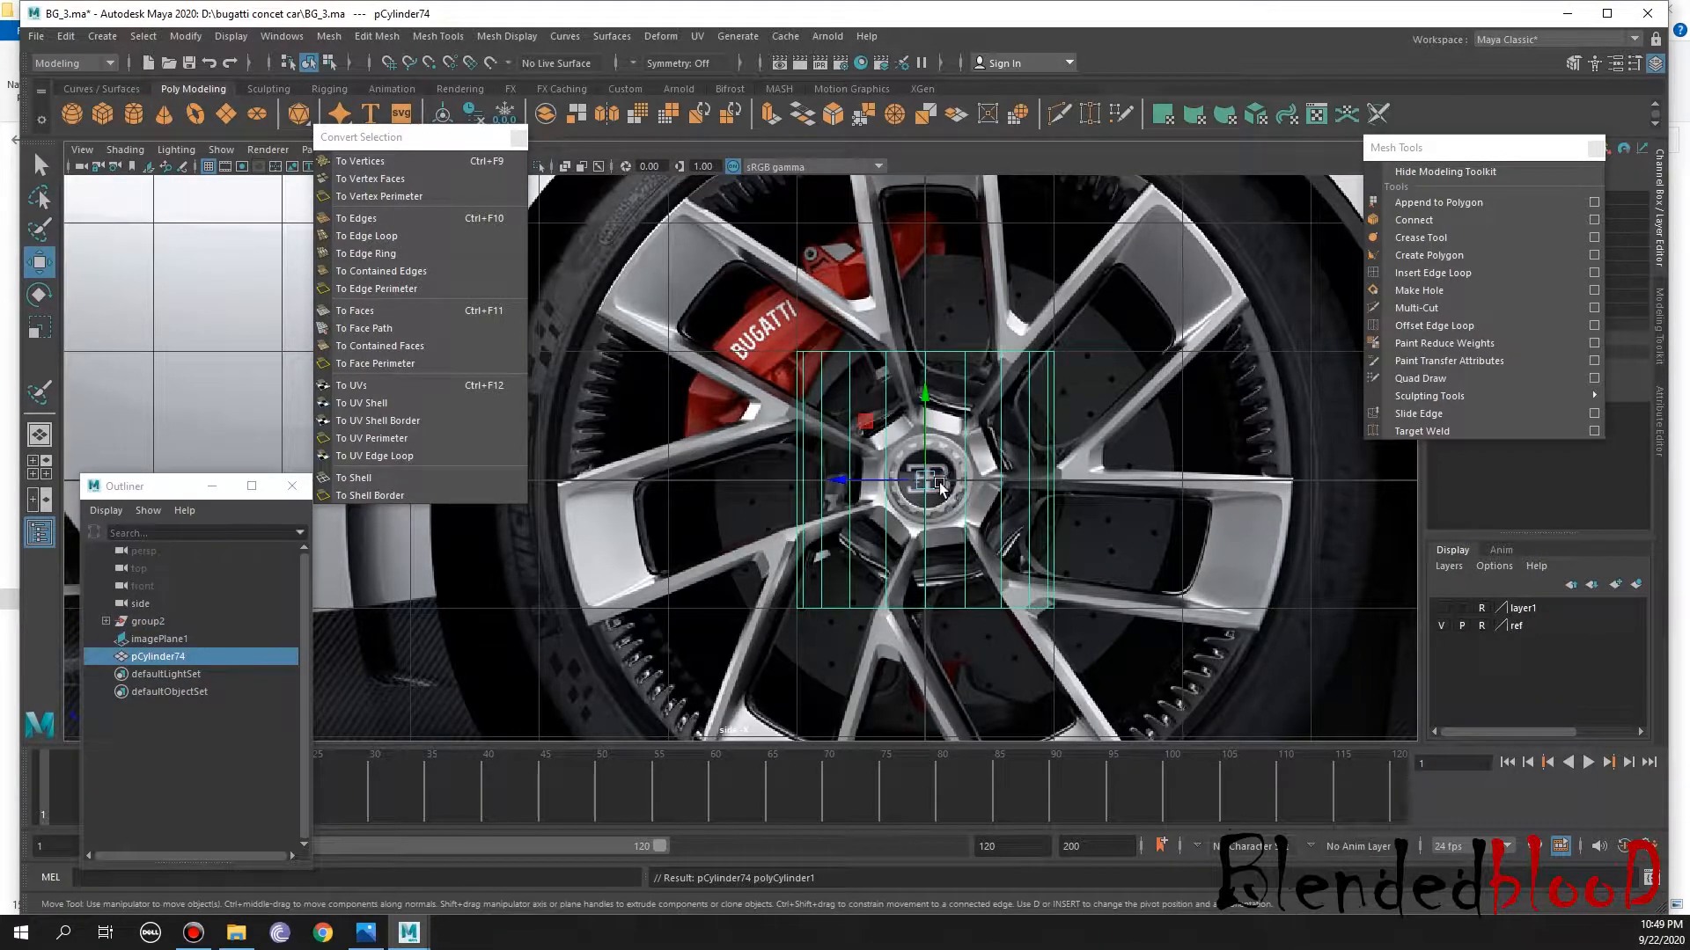
{"action": "key", "text": "e"}
{"action": "left_click_drag", "start_coordinate": [942, 424], "coordinate": [920, 435]}
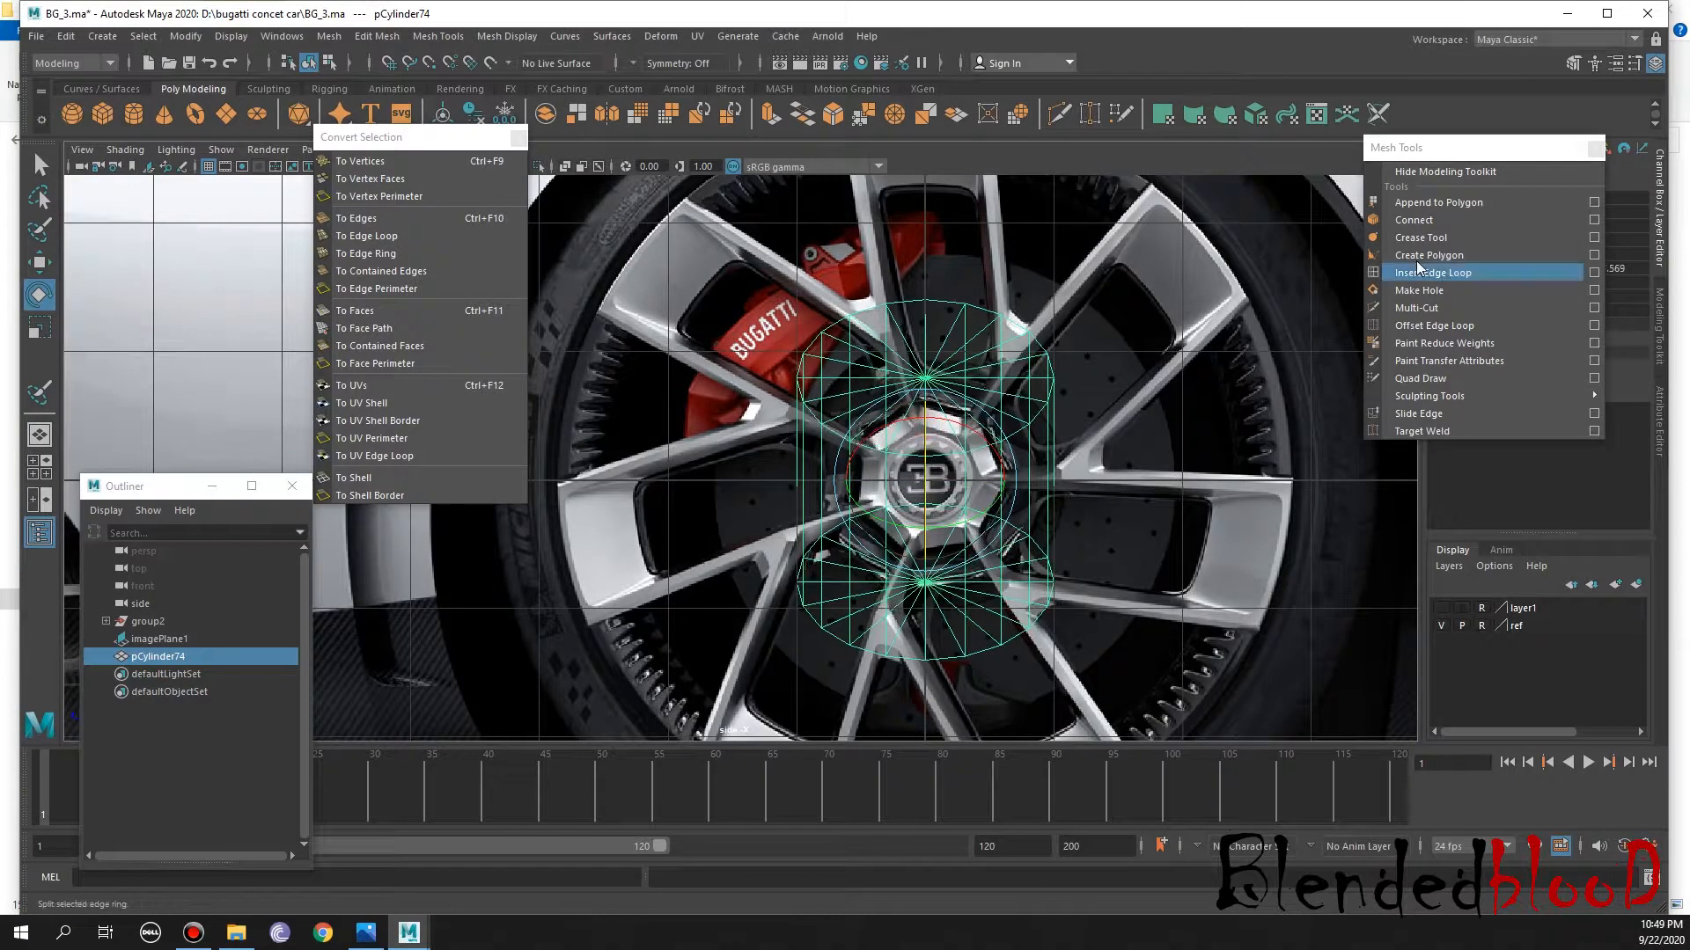
{"action": "left_click_drag", "start_coordinate": [1415, 147], "coordinate": [313, 182]}
{"action": "double_click", "coordinate": [1617, 269]}
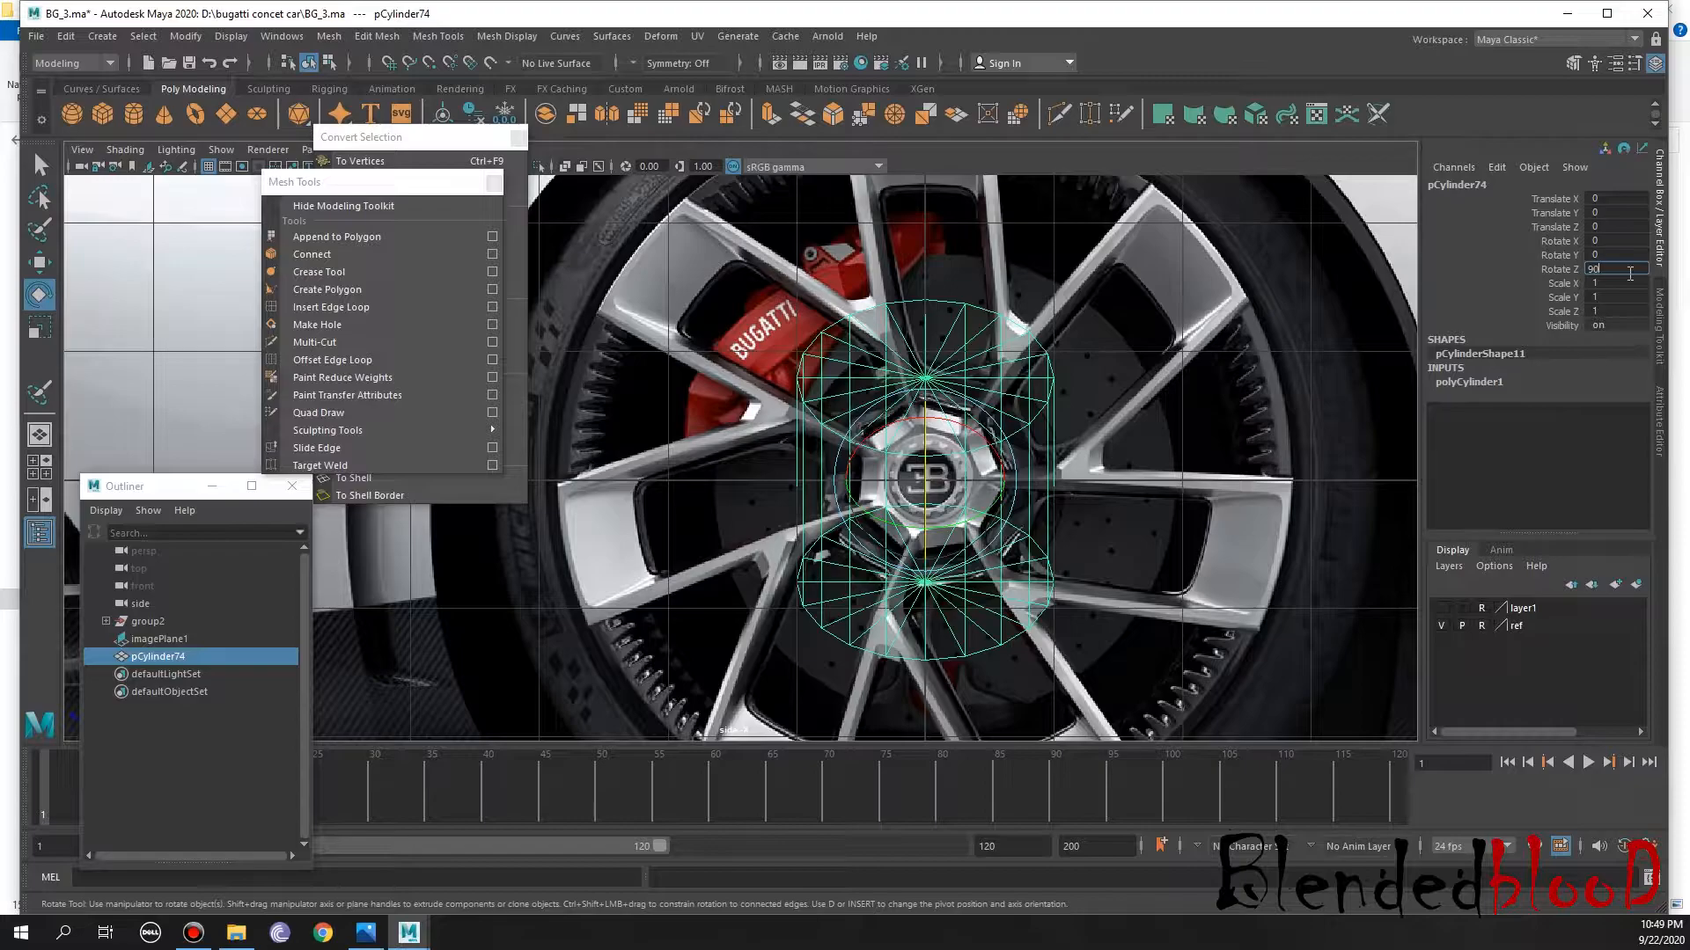
{"action": "key", "text": "Return"}
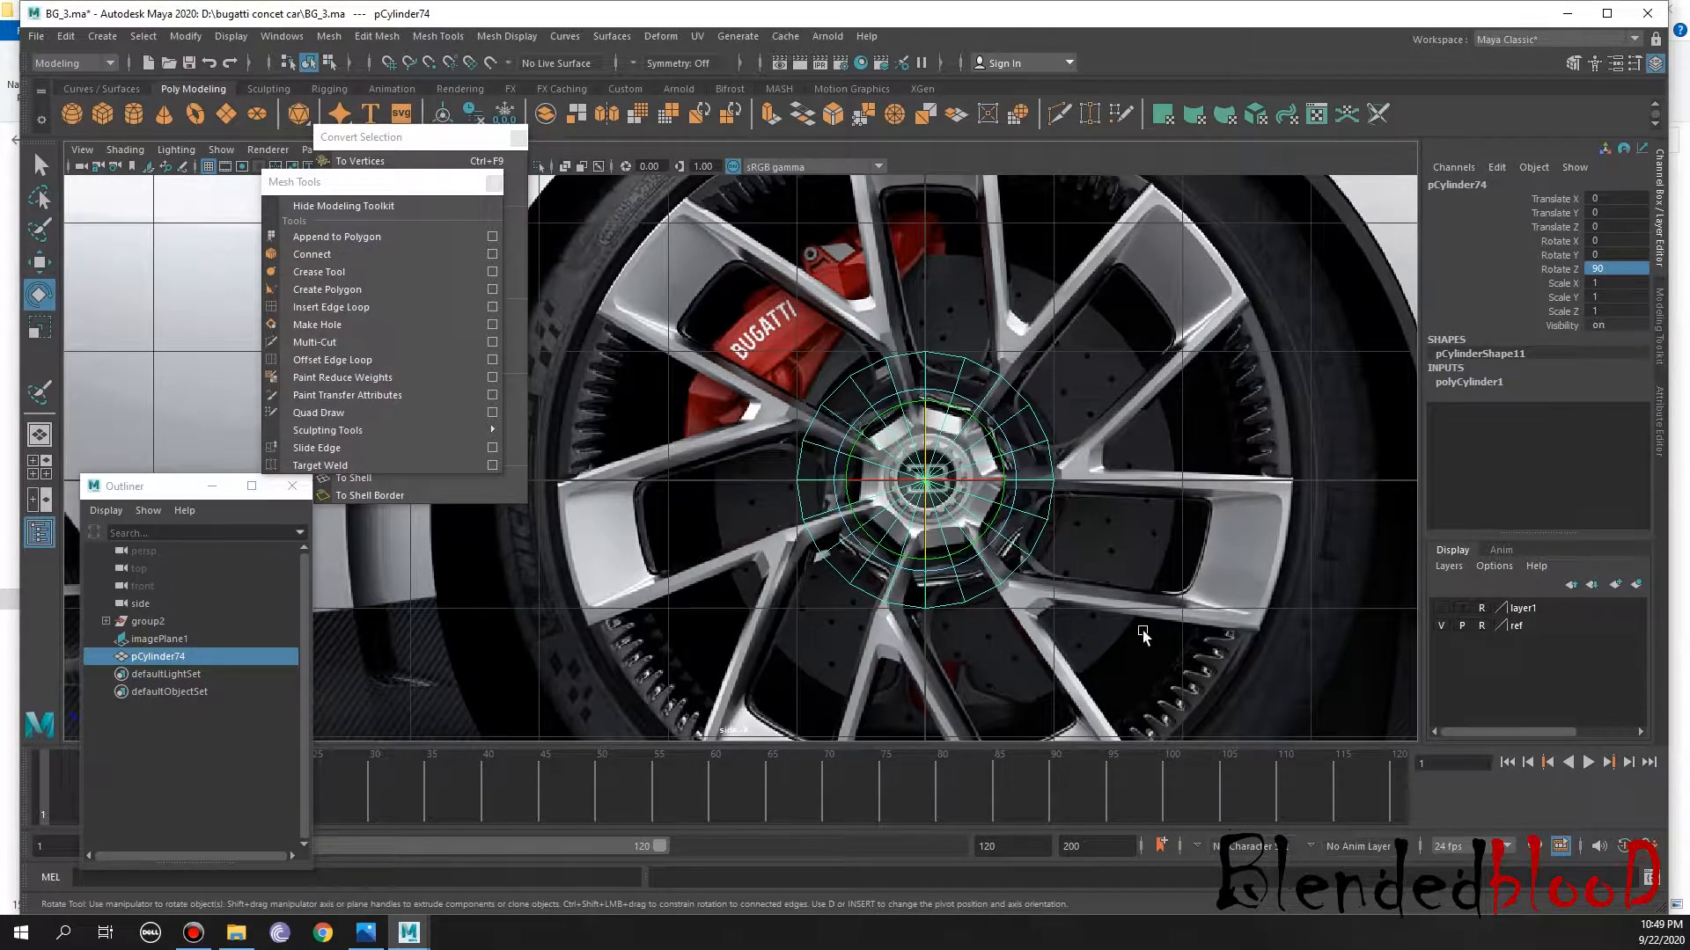
Scale the cylinder uniformly to about 1.8 and move it to about Y -0.055, Z -0.137 to match the brake disc in the reference
{"action": "key", "text": "r"}
{"action": "left_click_drag", "start_coordinate": [925, 485], "coordinate": [1112, 786]}
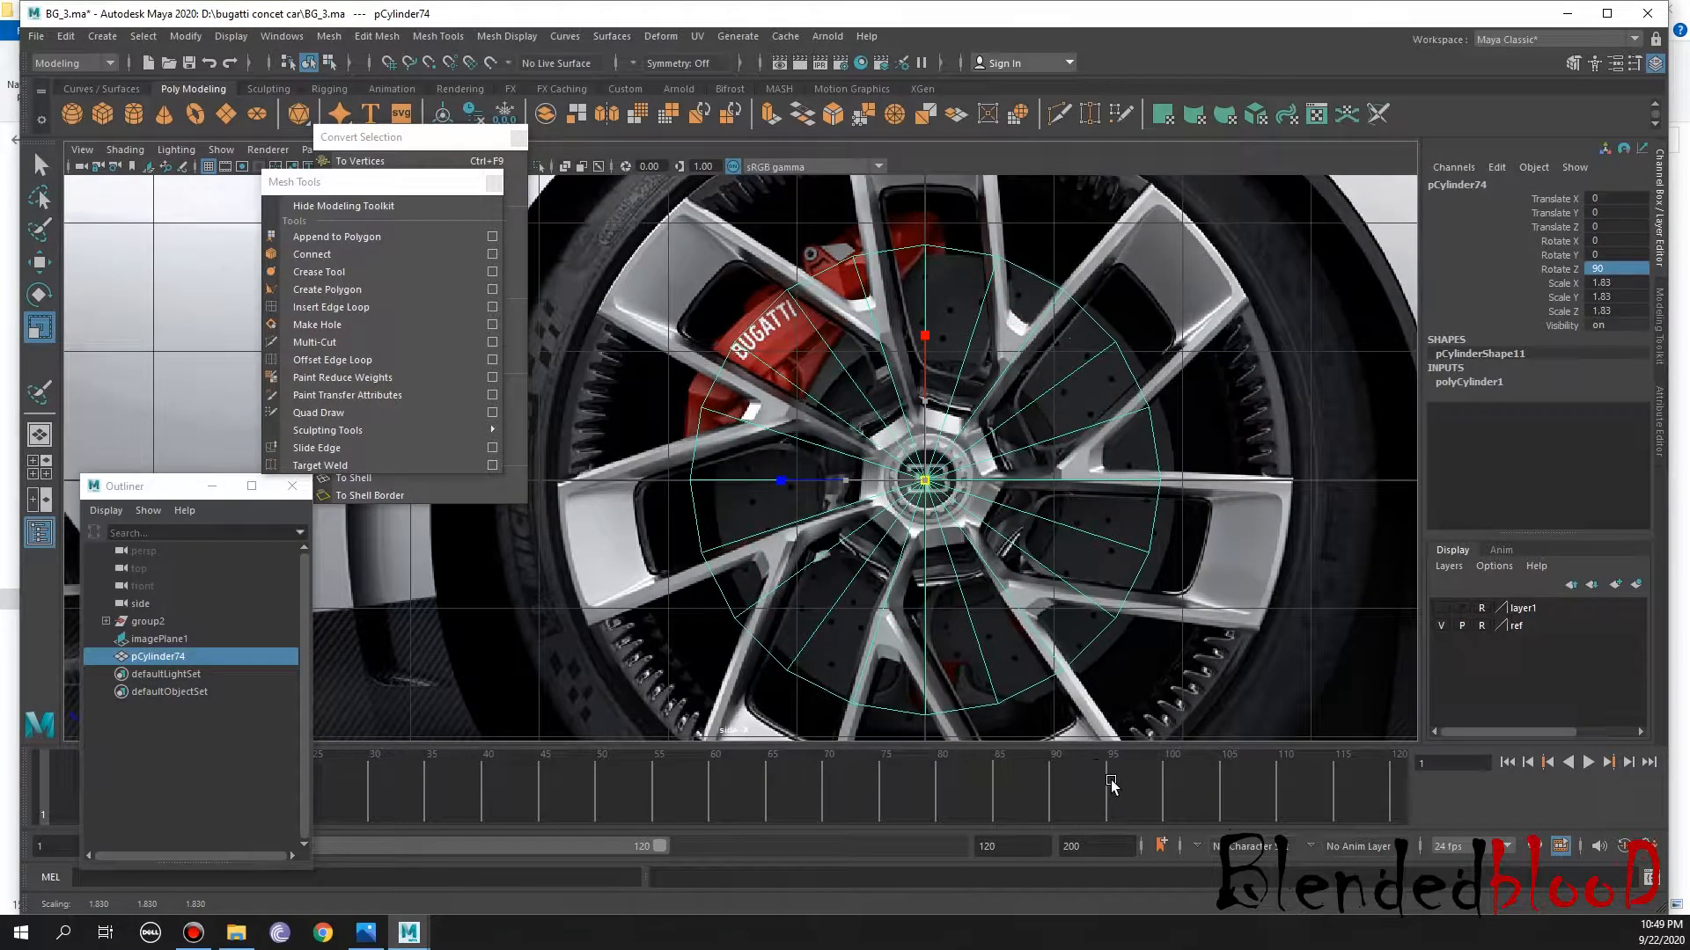
{"action": "key", "text": "w"}
{"action": "left_click_drag", "start_coordinate": [925, 481], "coordinate": [941, 486]}
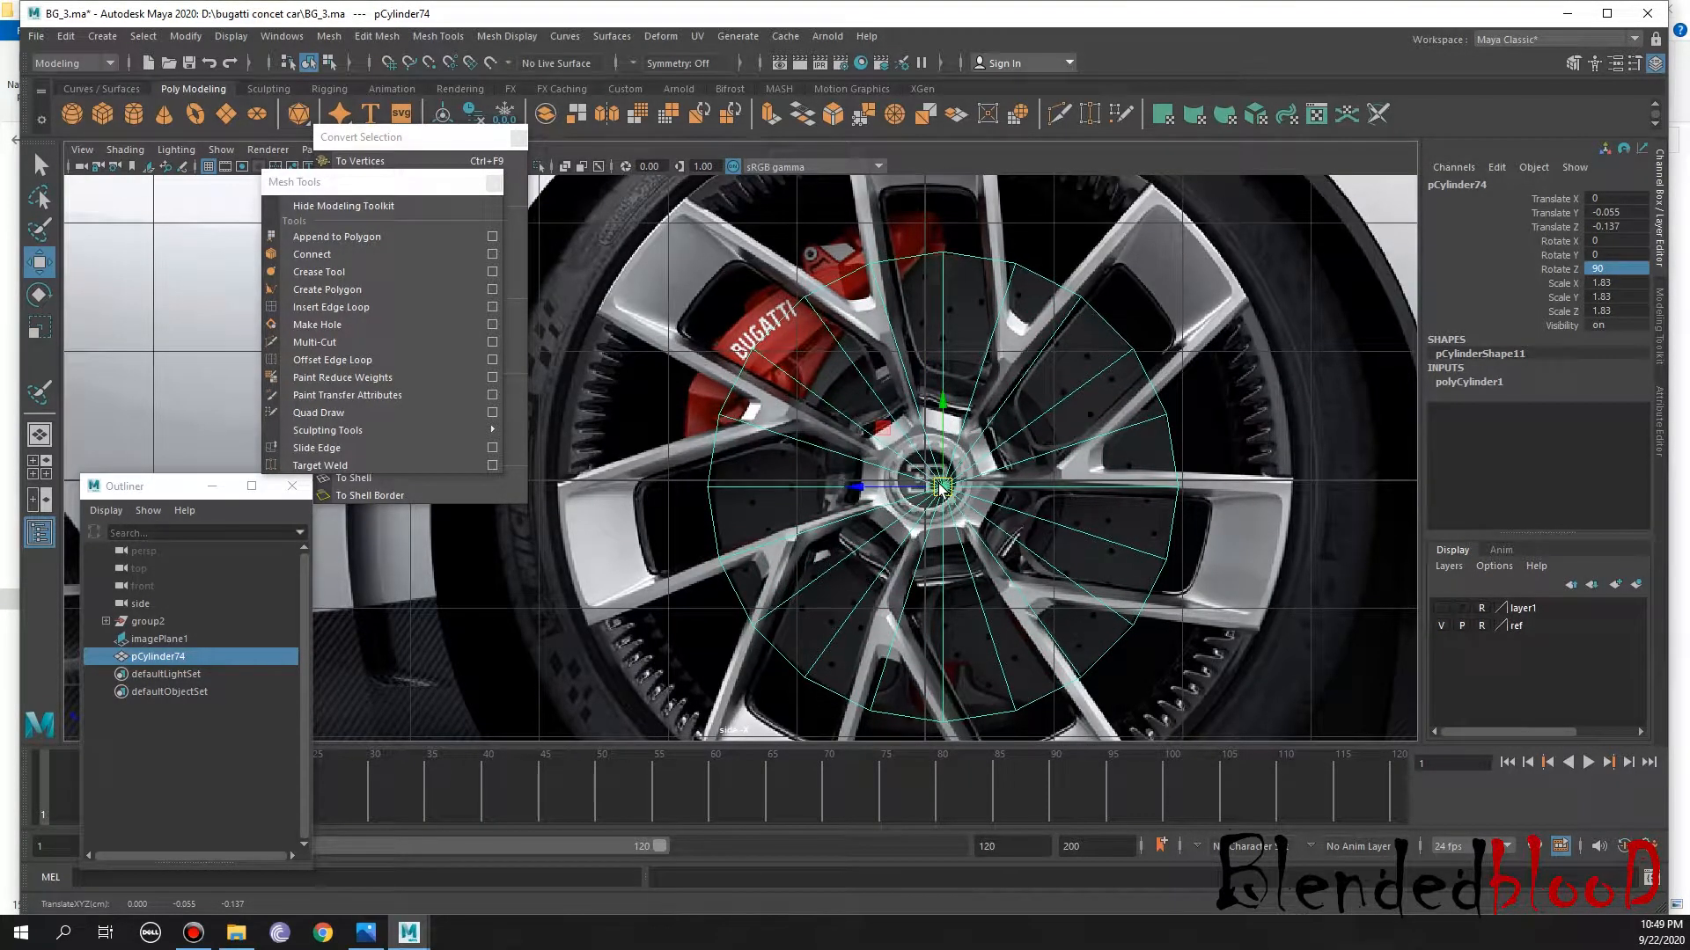
{"action": "key", "text": "r"}
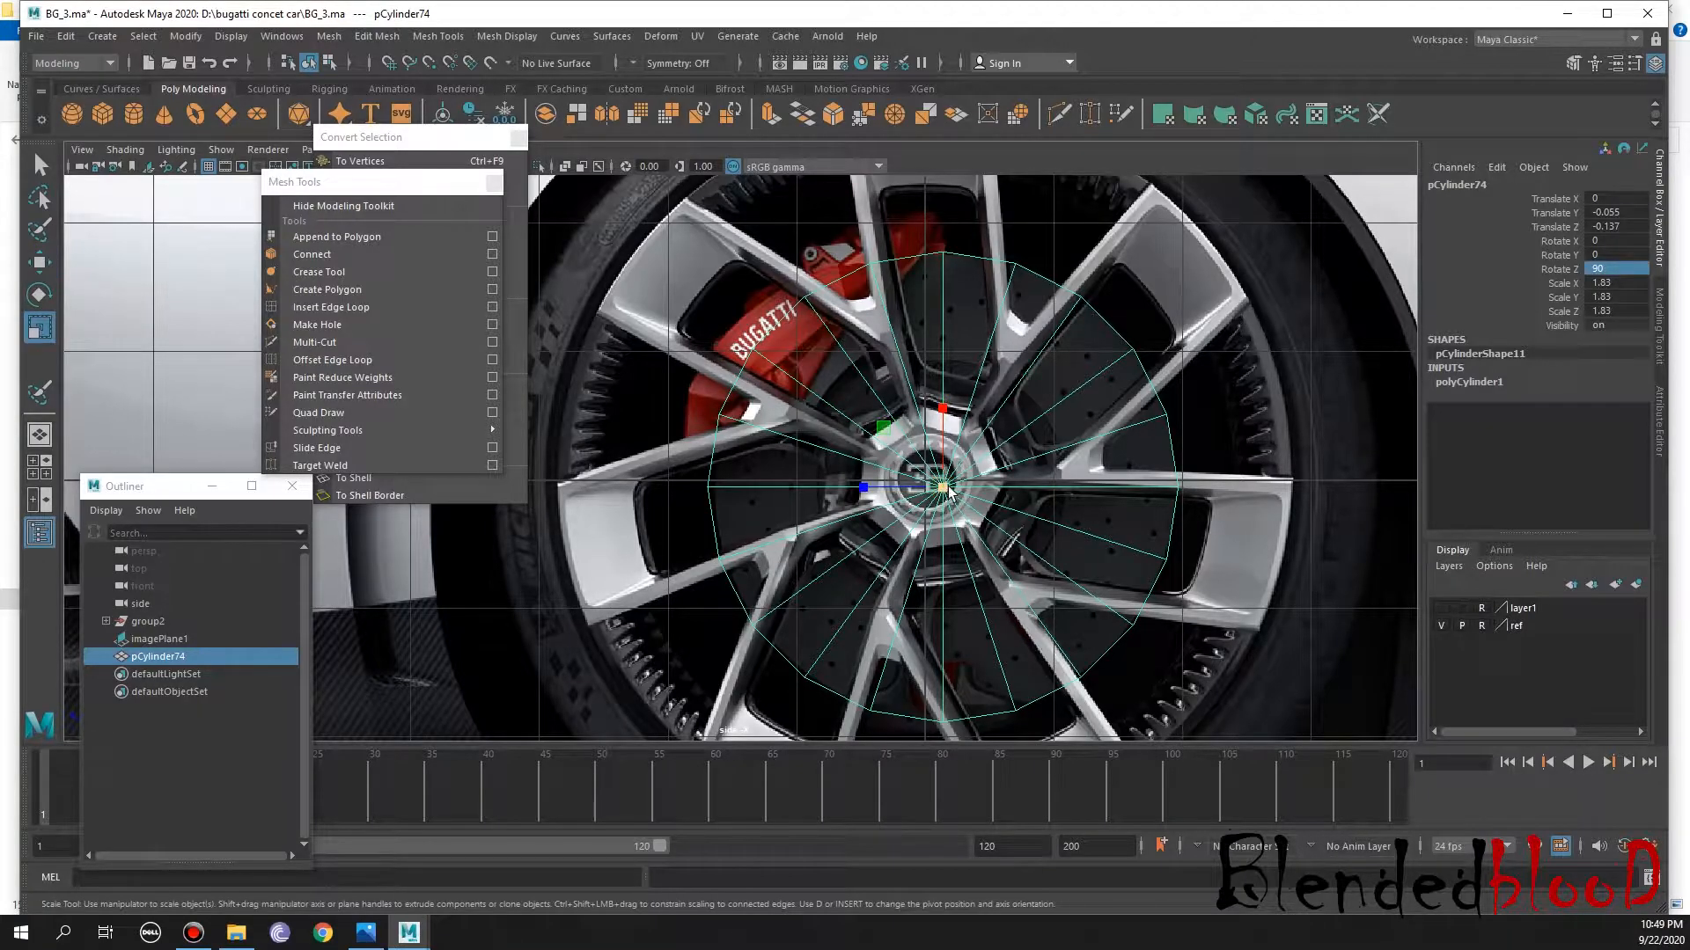
{"action": "left_click_drag", "start_coordinate": [948, 490], "coordinate": [948, 493]}
{"action": "key", "text": "w"}
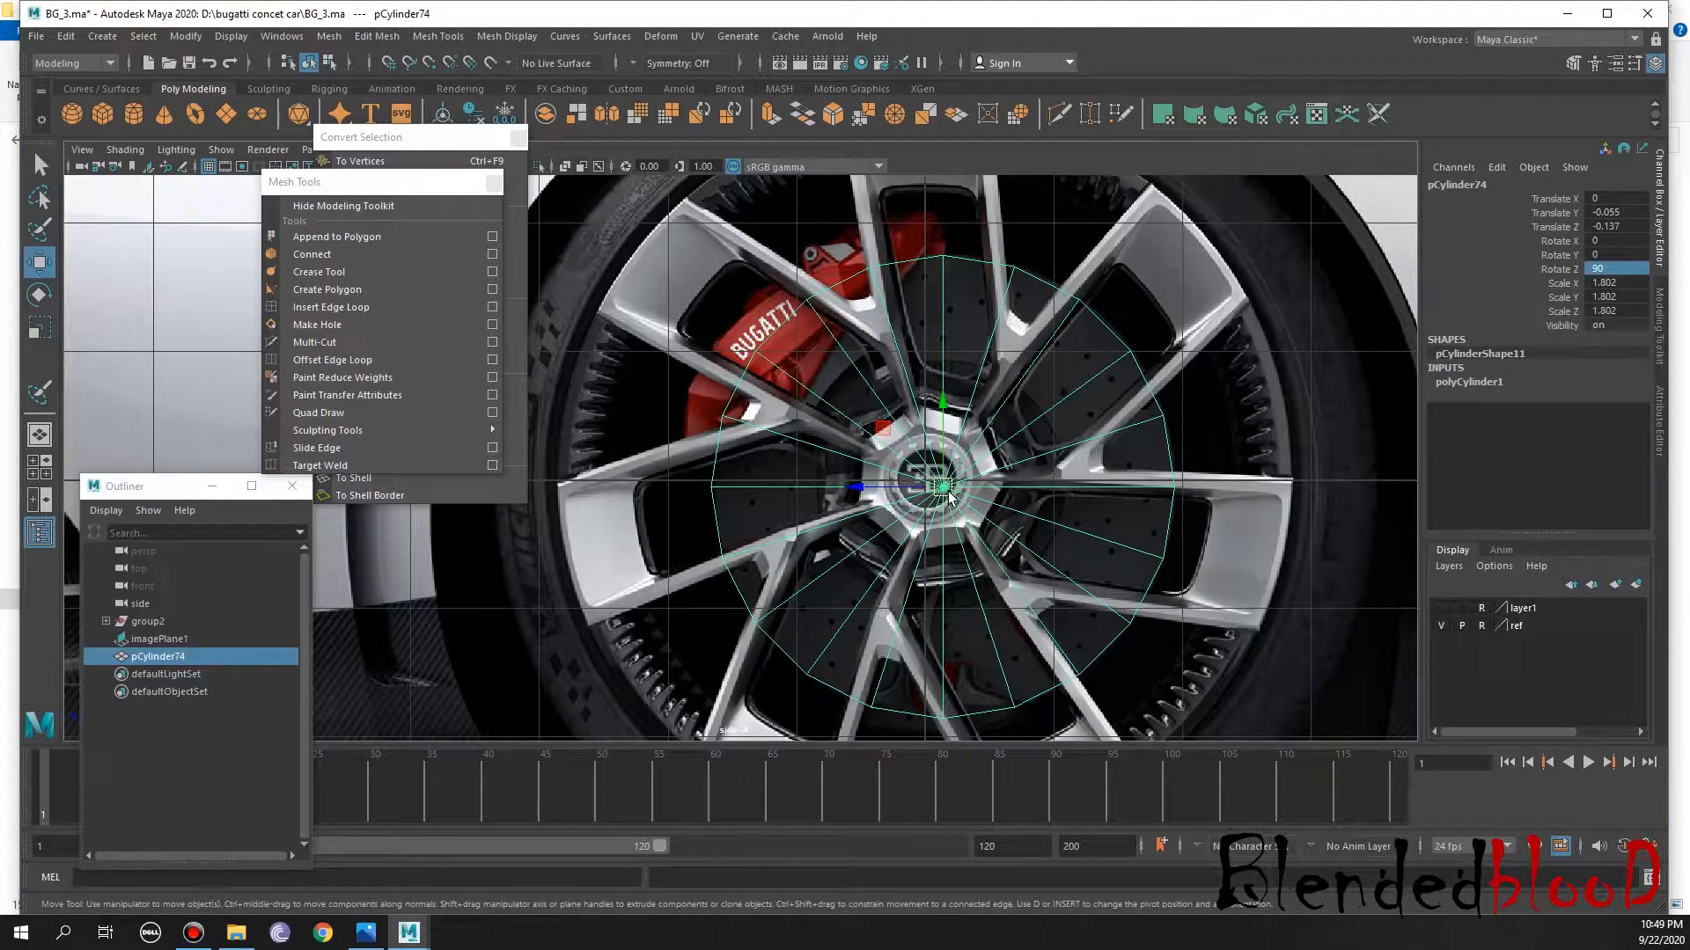
Set the cylinder's Subdivisions Caps to 2 and its Subdivisions Axis to 44
{"action": "left_click", "coordinate": [1498, 383]}
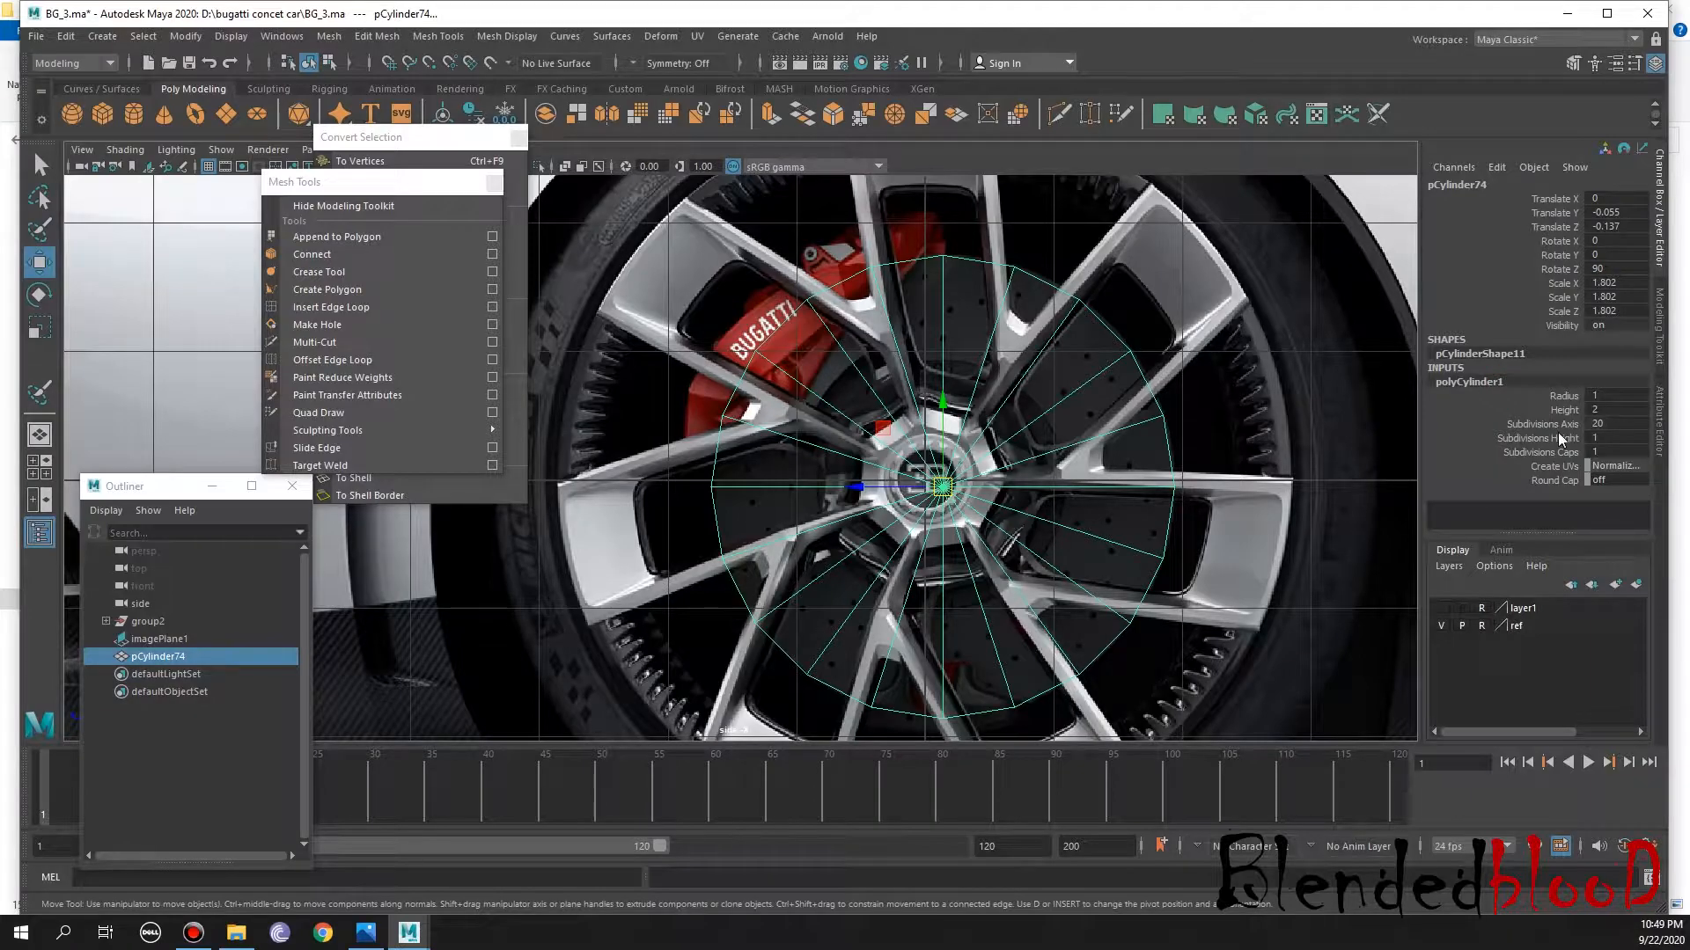
{"action": "left_click", "coordinate": [1565, 455]}
{"action": "middle_click_drag", "start_coordinate": [1253, 520], "coordinate": [1261, 524]}
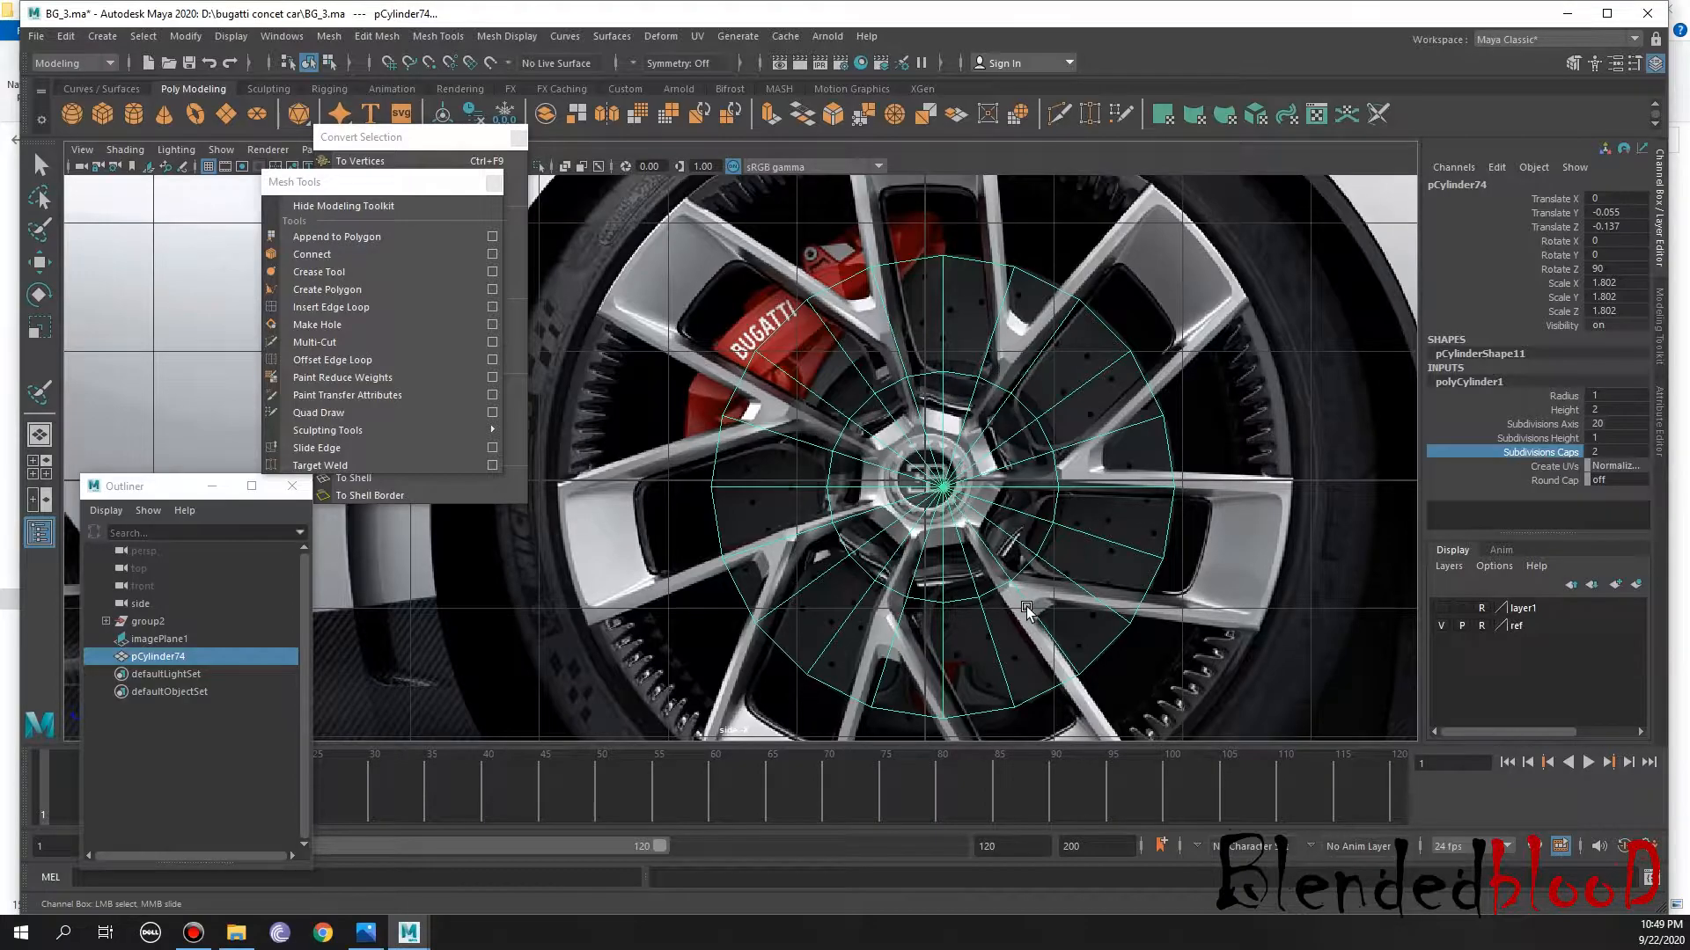
{"action": "key", "text": "space"}
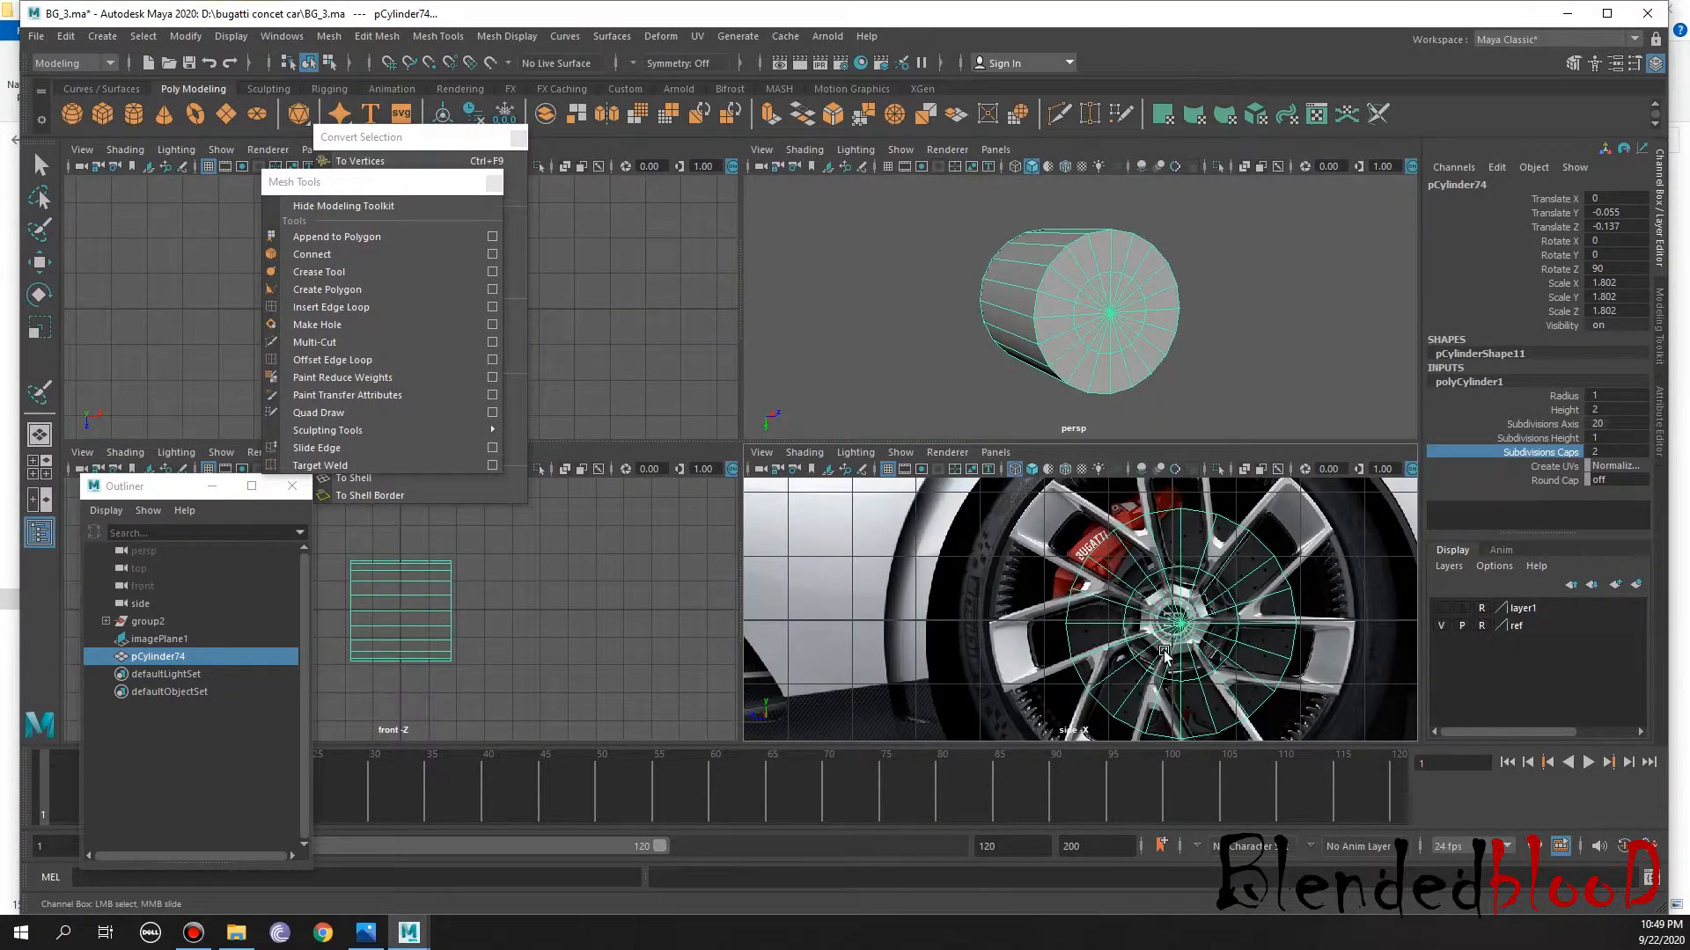
{"action": "right_click_drag", "start_coordinate": [1084, 321], "coordinate": [1091, 379]}
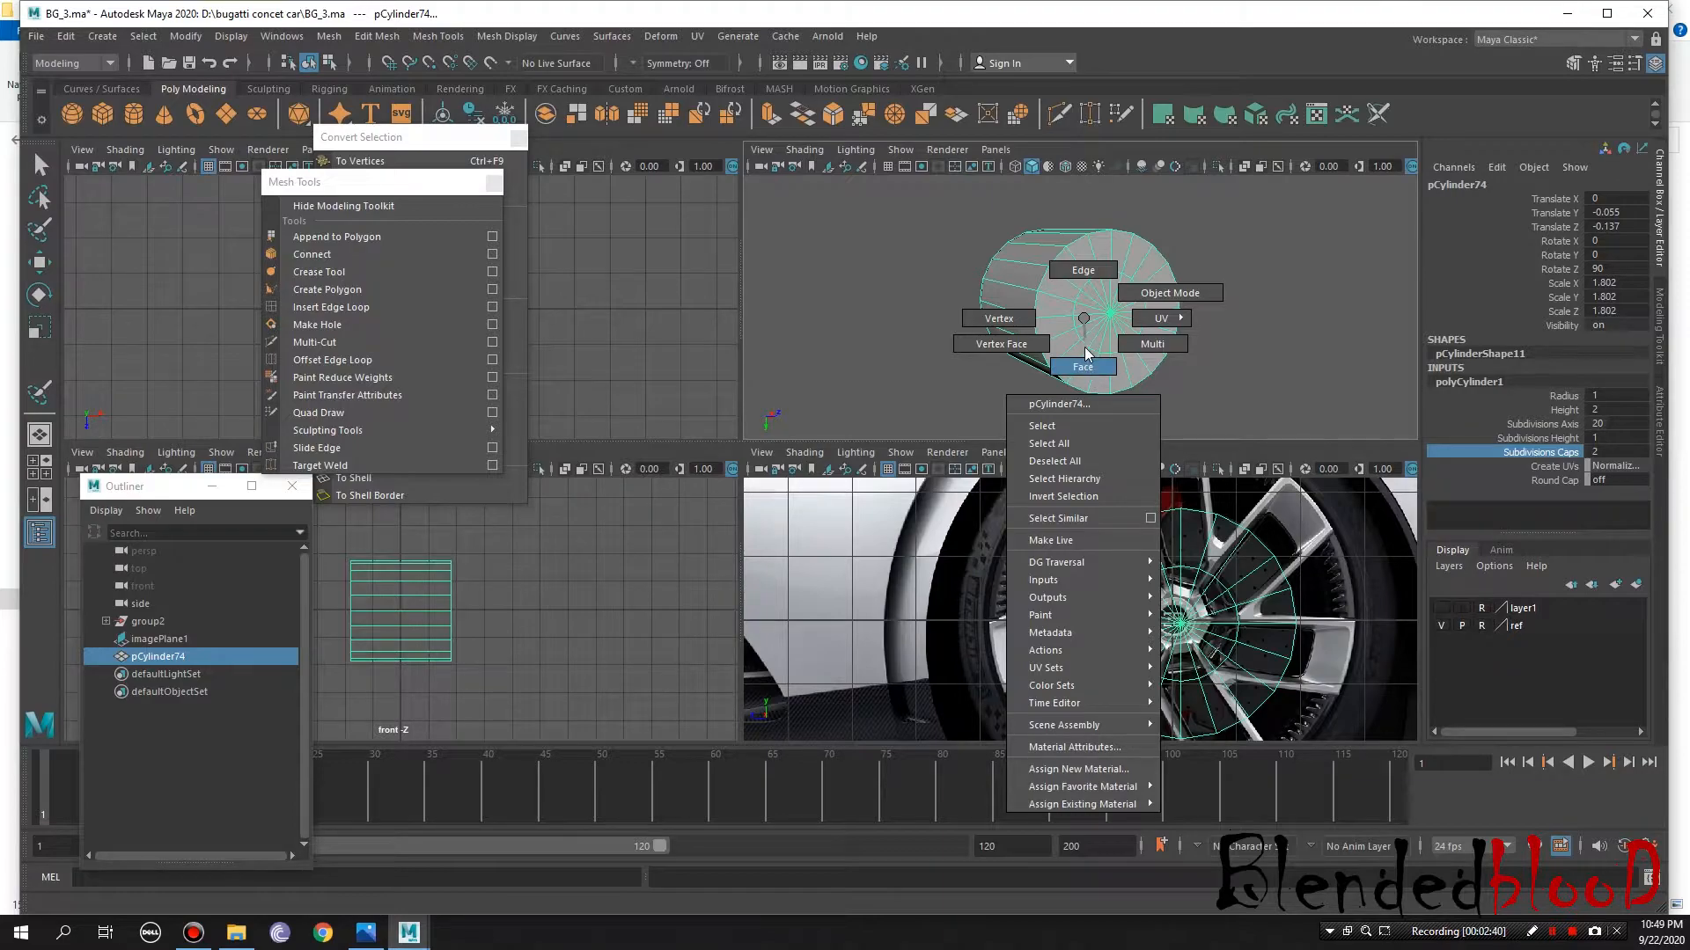
{"action": "key", "text": "space"}
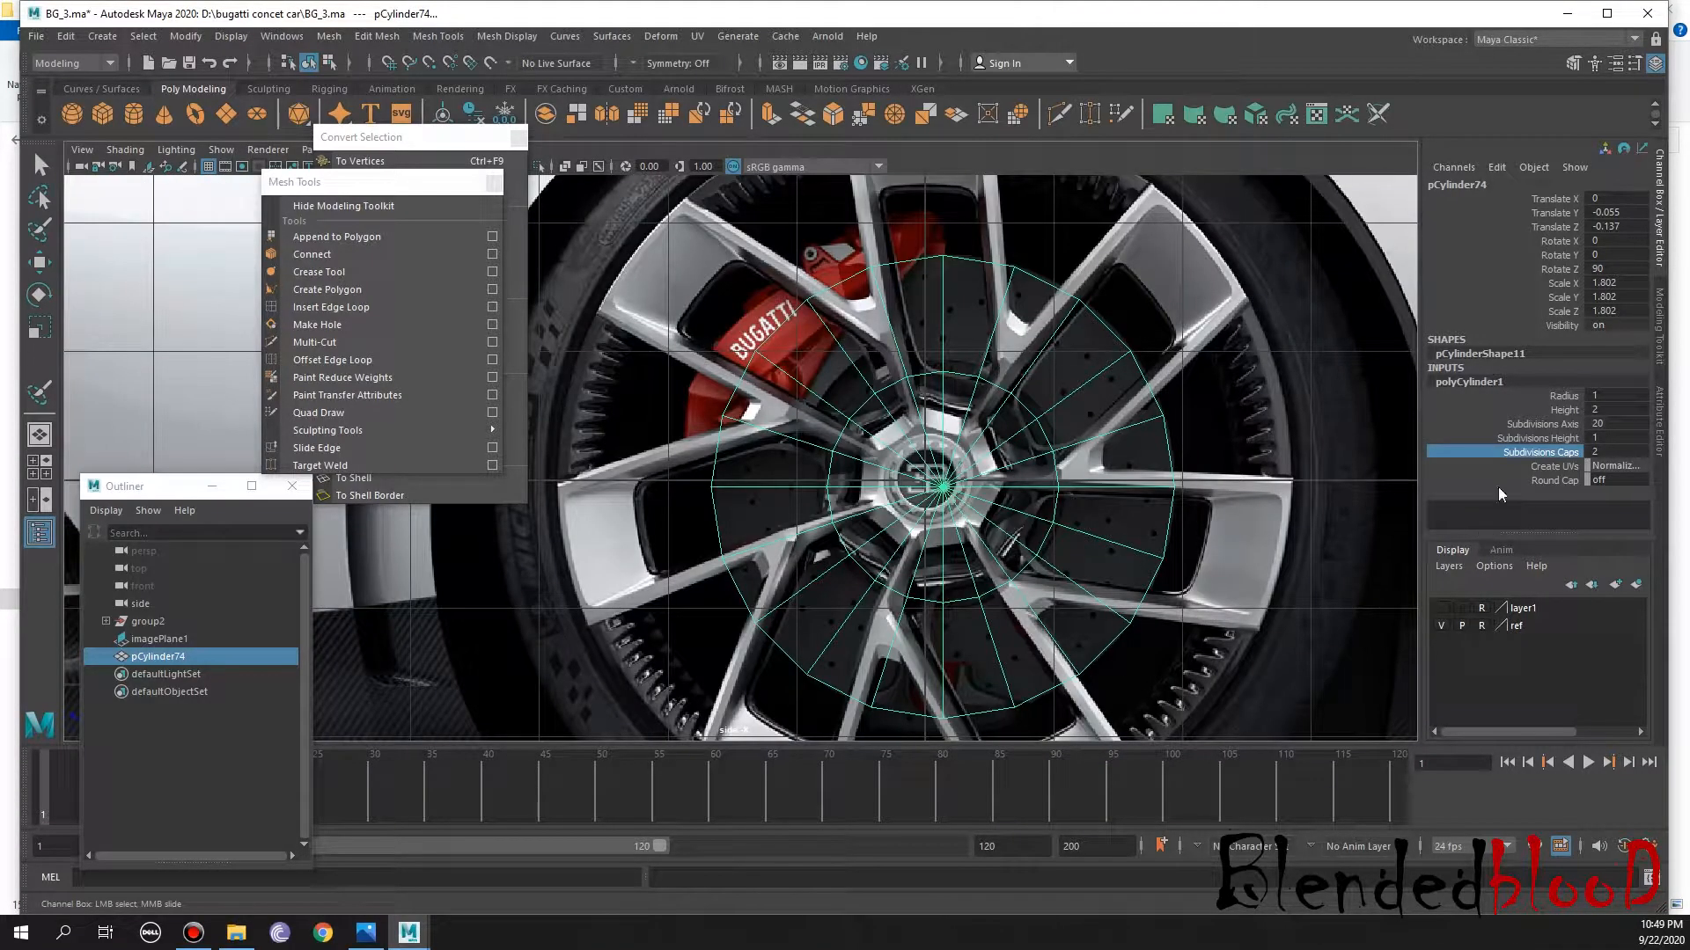
{"action": "left_click", "coordinate": [1551, 424]}
{"action": "middle_click_drag", "start_coordinate": [1129, 508], "coordinate": [1336, 517]}
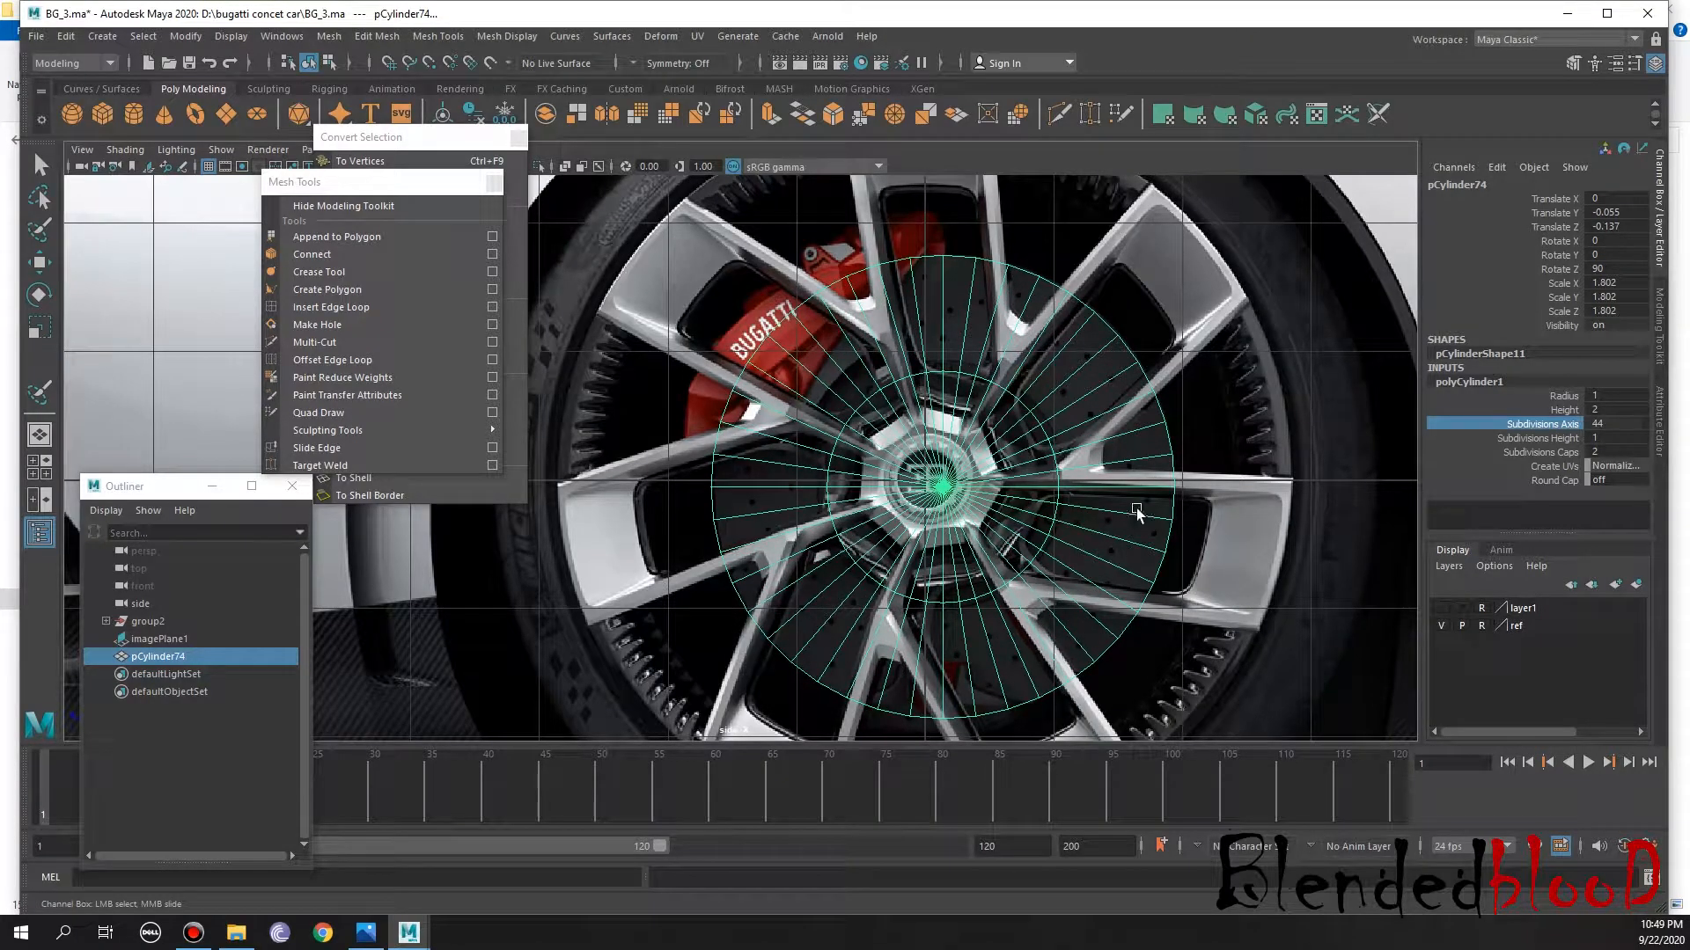
Set the cylinder's Subdivisions Caps to 10
{"action": "mouse_move", "coordinate": [1106, 510]}
{"action": "middle_mouse_down"}
{"action": "mouse_move", "coordinate": [1215, 526]}
{"action": "mouse_move", "coordinate": [1107, 527]}
{"action": "middle_mouse_up"}
{"action": "left_click", "coordinate": [1549, 451]}
{"action": "middle_click_drag", "start_coordinate": [1144, 509], "coordinate": [1211, 504]}
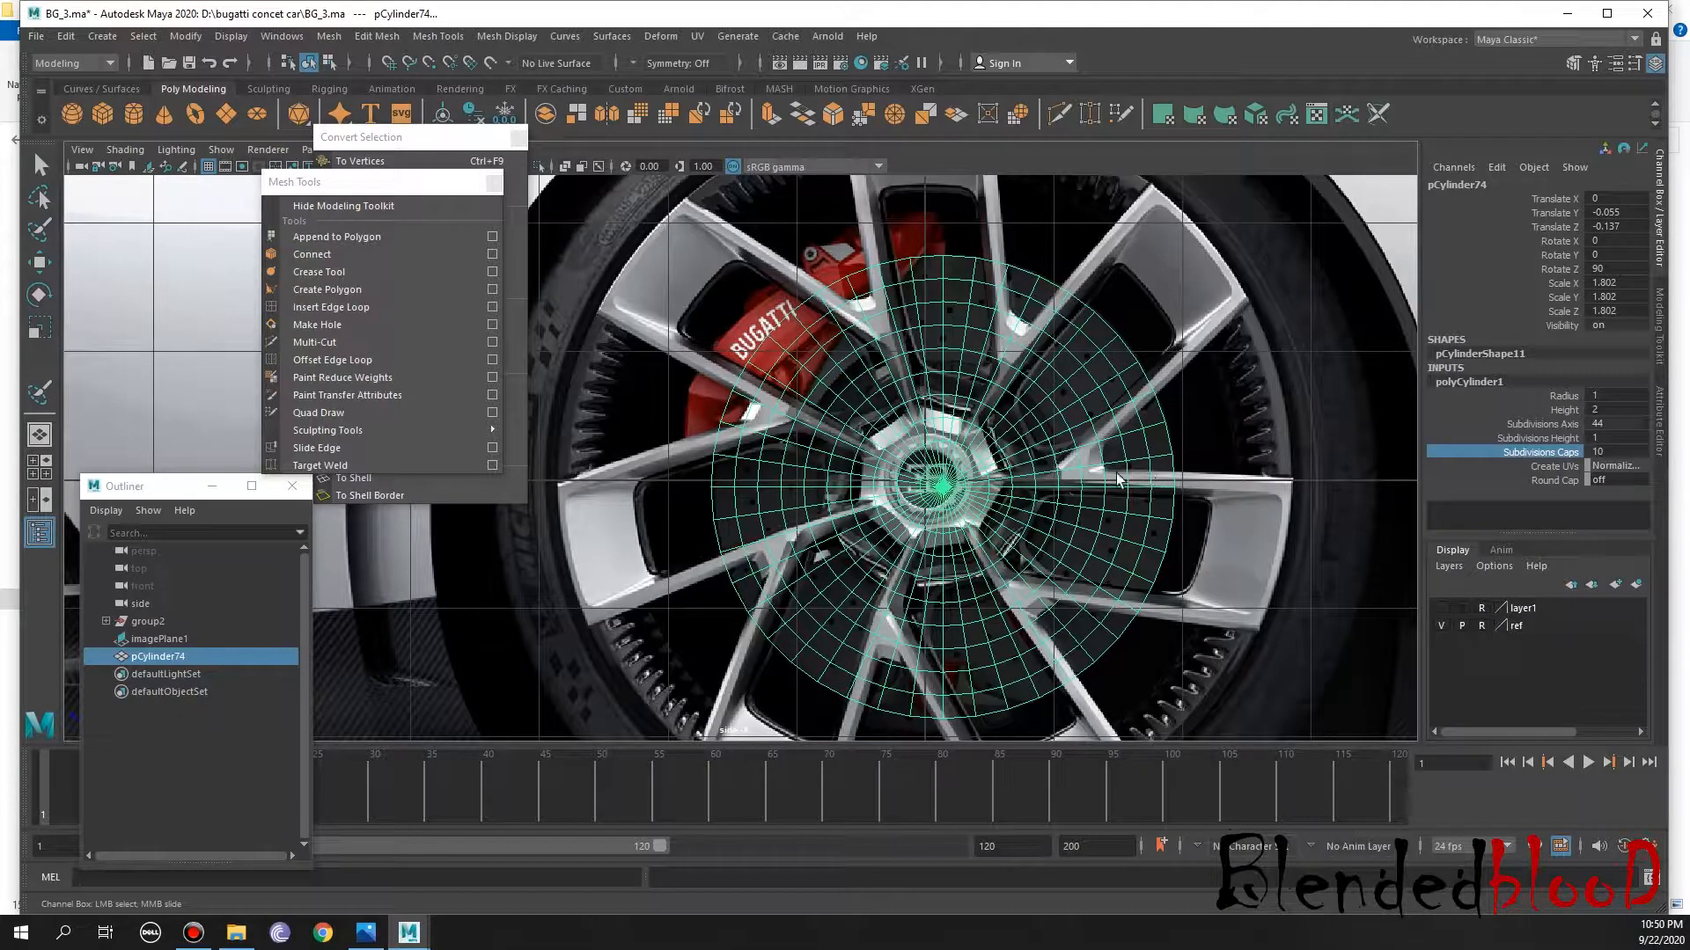
Select the cylinder's side and back faces and delete them, keeping only the front cap disc
{"action": "right_click_drag", "start_coordinate": [963, 448], "coordinate": [964, 495]}
{"action": "left_click", "coordinate": [998, 361]}
{"action": "key", "text": "space"}
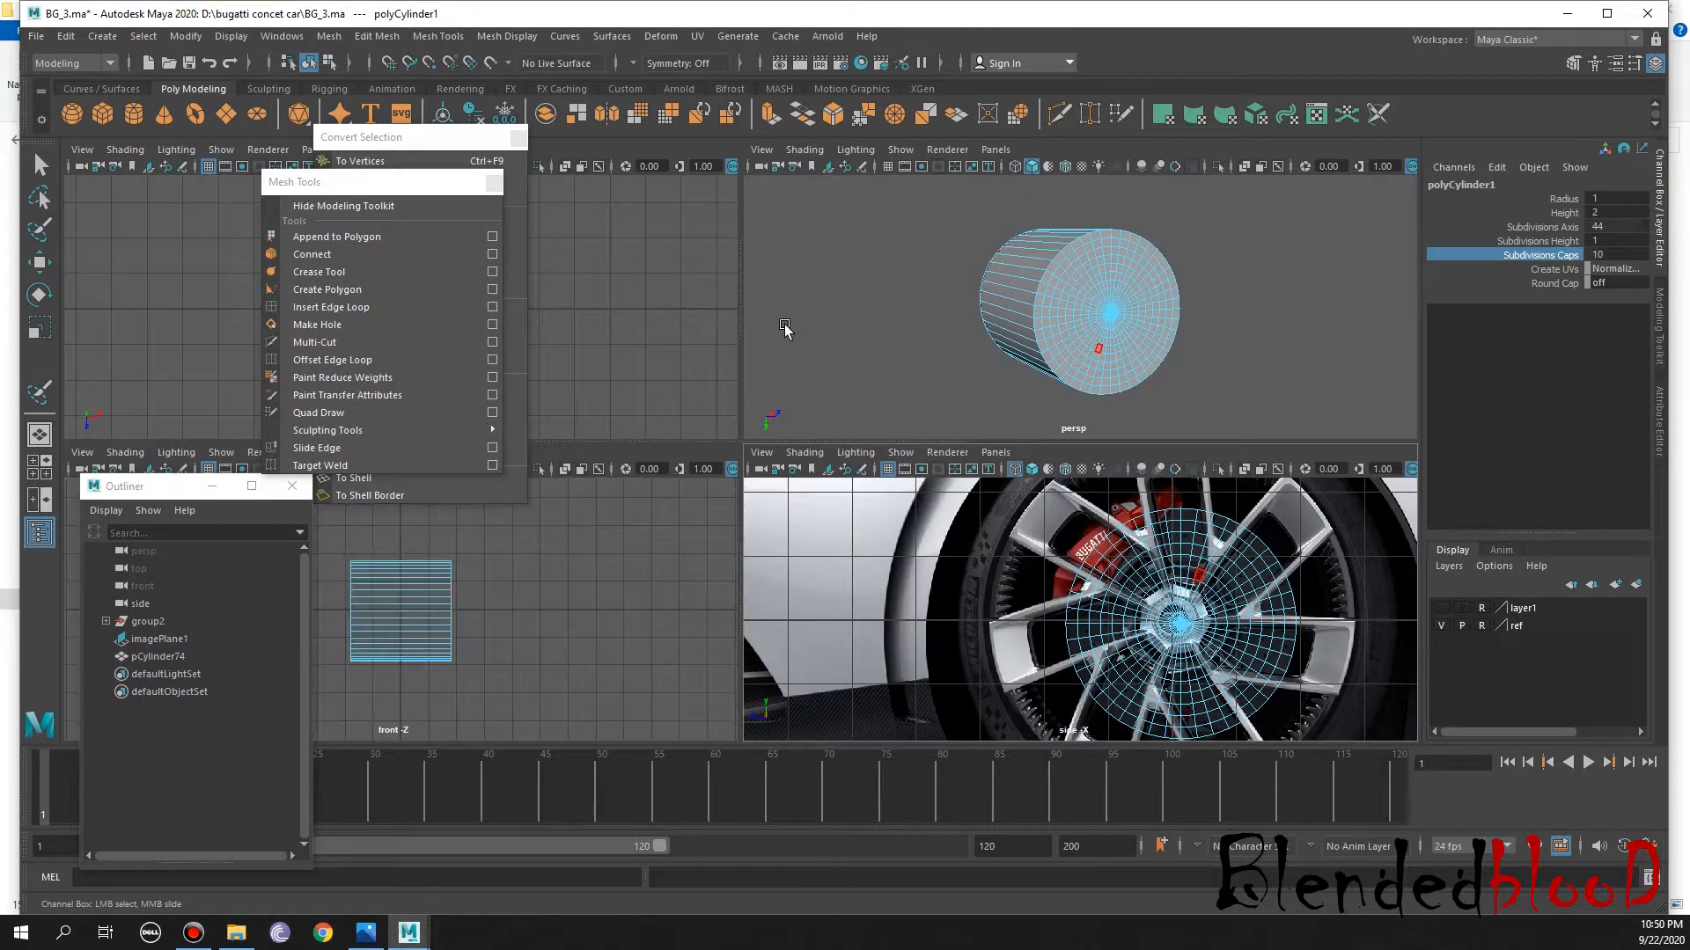
{"action": "left_click_drag", "start_coordinate": [414, 188], "coordinate": [1519, 124]}
{"action": "left_click_drag", "start_coordinate": [368, 137], "coordinate": [89, 103]}
{"action": "middle_click_drag", "start_coordinate": [685, 343], "coordinate": [547, 332], "text": "alt"}
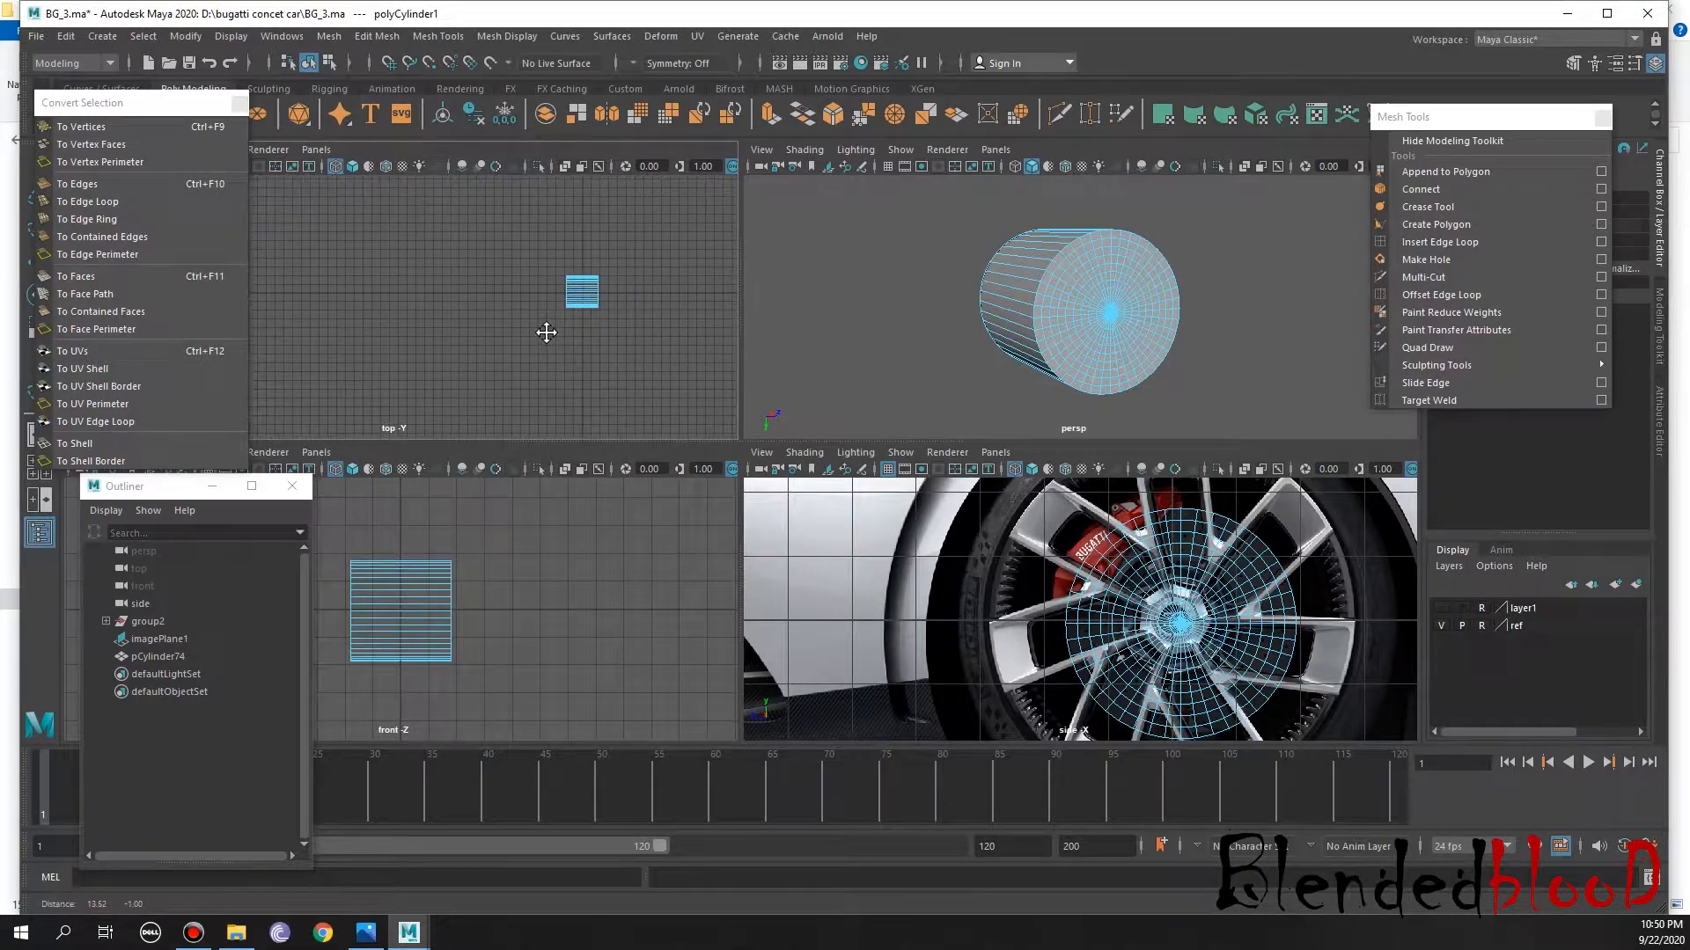
{"action": "left_click_drag", "start_coordinate": [534, 263], "coordinate": [587, 331]}
{"action": "left_click_drag", "start_coordinate": [981, 333], "coordinate": [1042, 336], "text": "alt"}
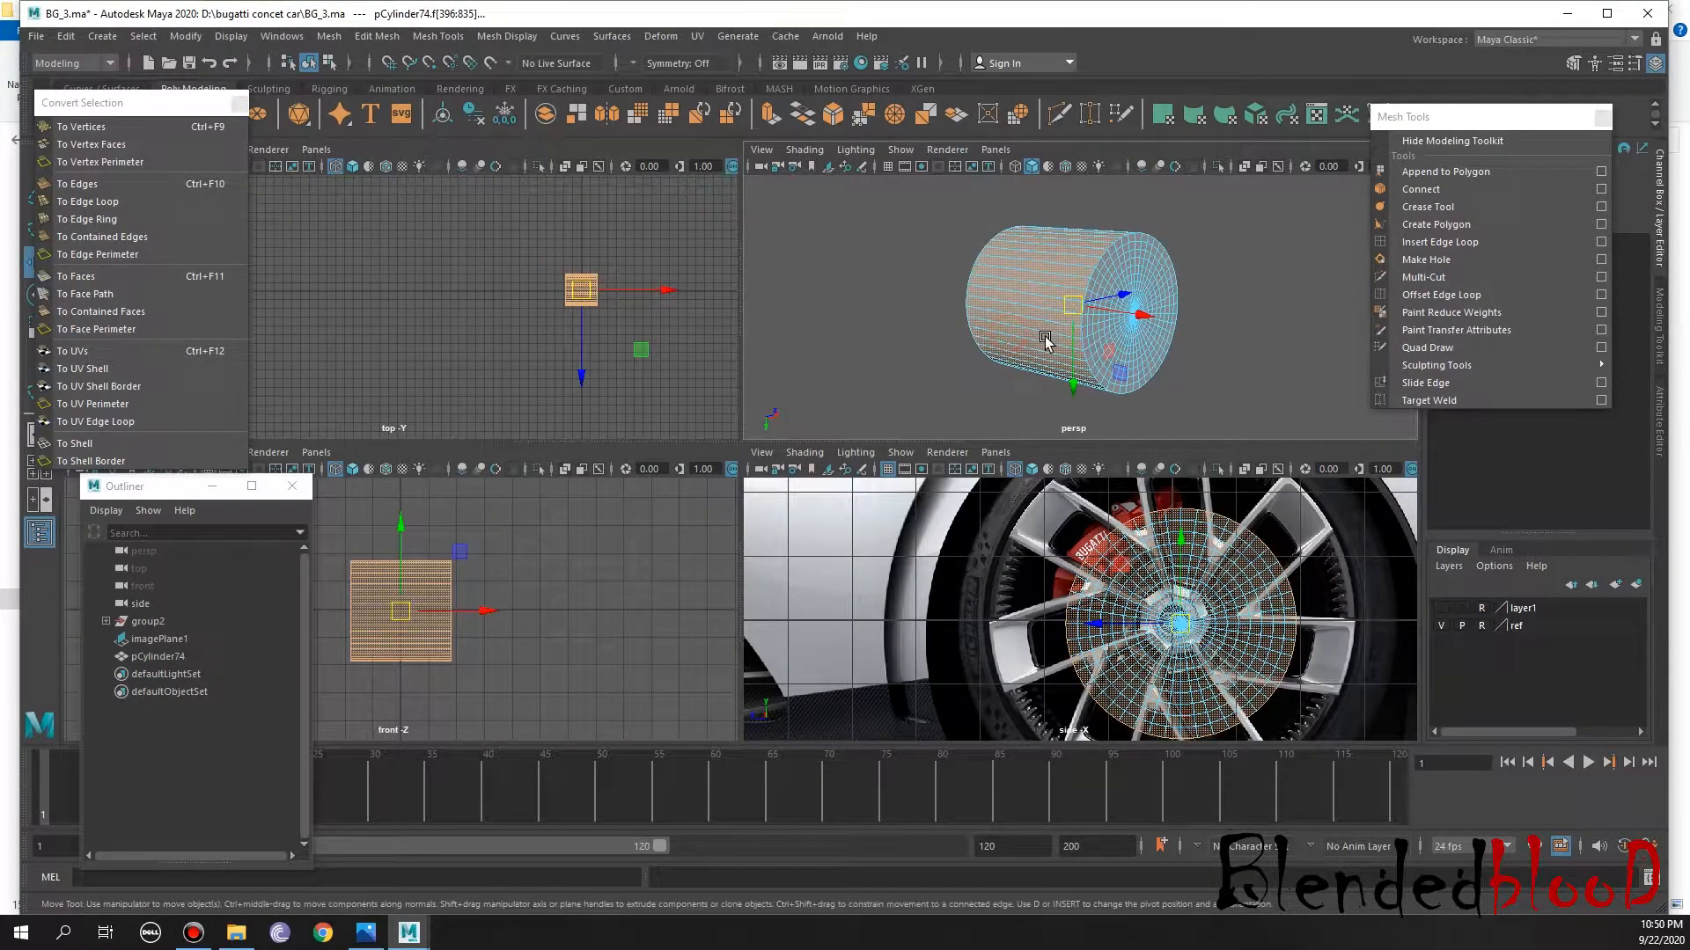
{"action": "key", "text": "Delete"}
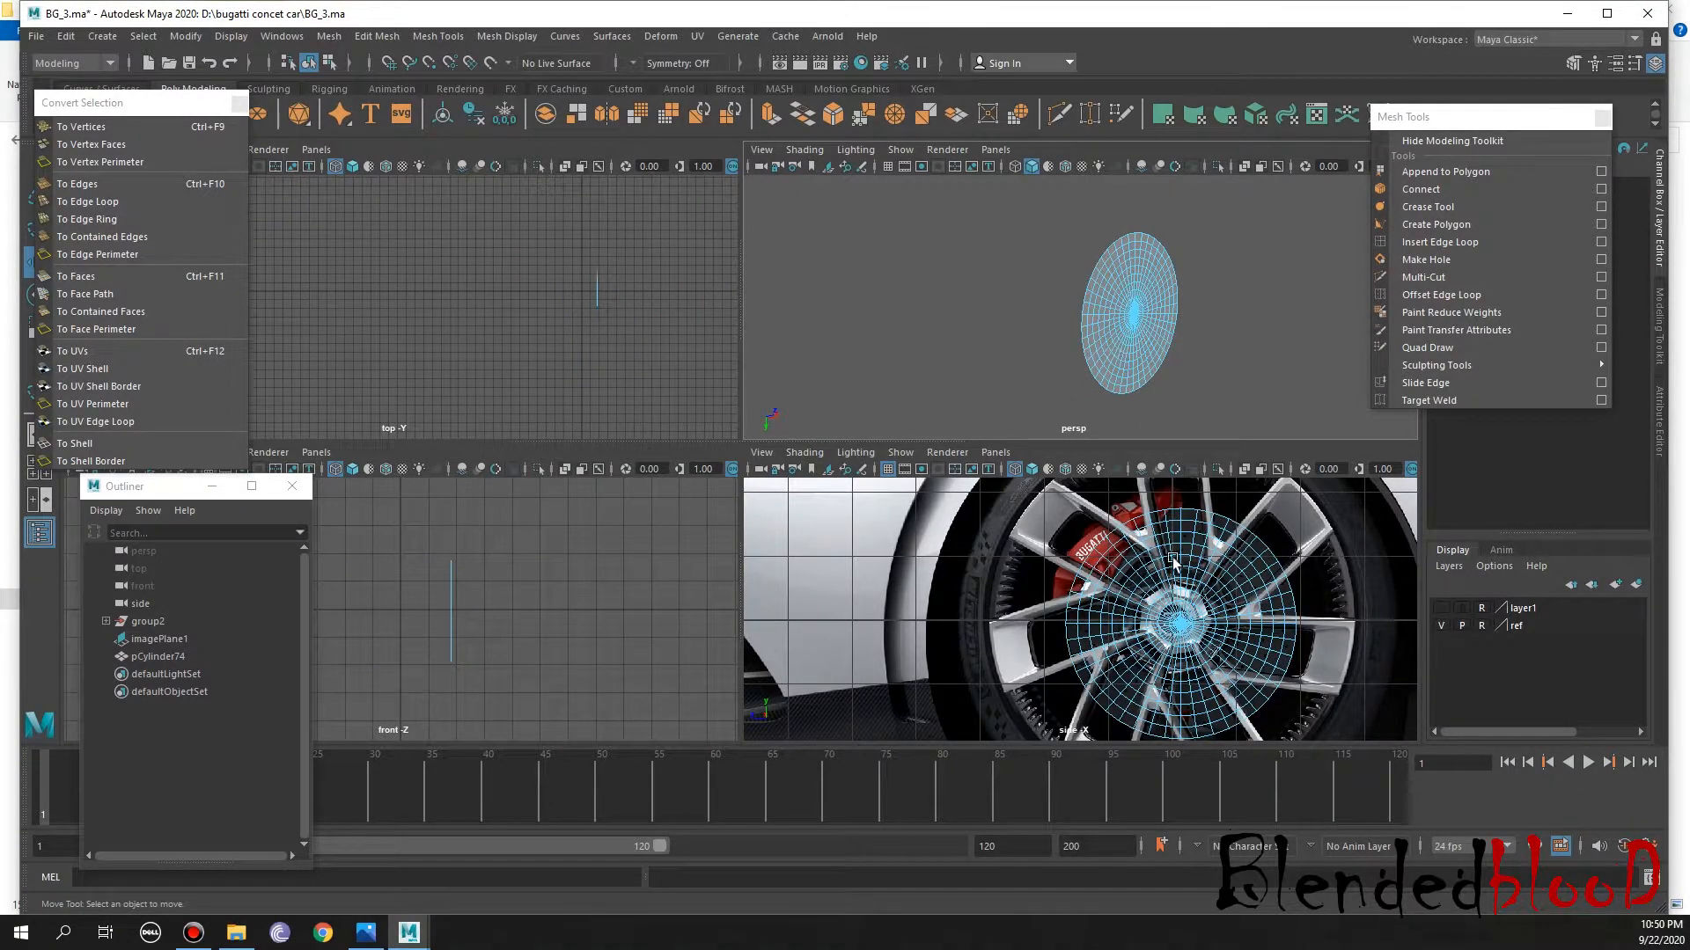
Select the disc's centre vertex, expand it by conversion to the faces of the two innermost rings, and delete those faces
{"action": "right_click_drag", "start_coordinate": [1200, 646], "coordinate": [1080, 451]}
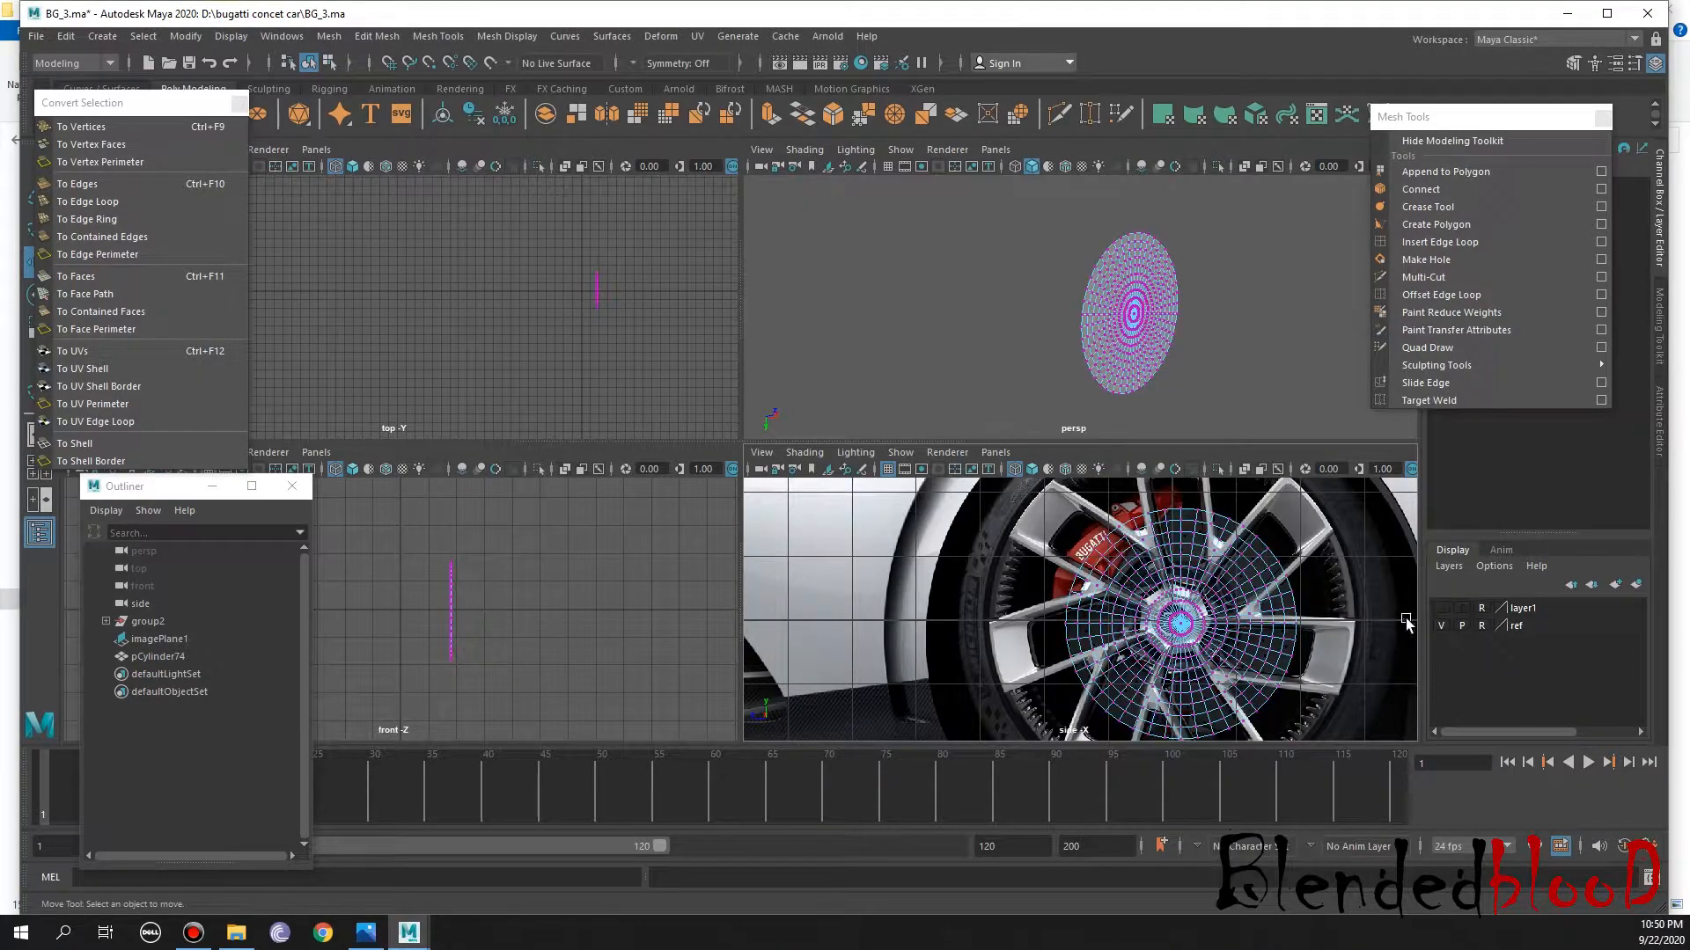
{"action": "left_click", "coordinate": [1440, 626]}
{"action": "middle_click_drag", "start_coordinate": [1258, 649], "coordinate": [1180, 593], "text": "alt"}
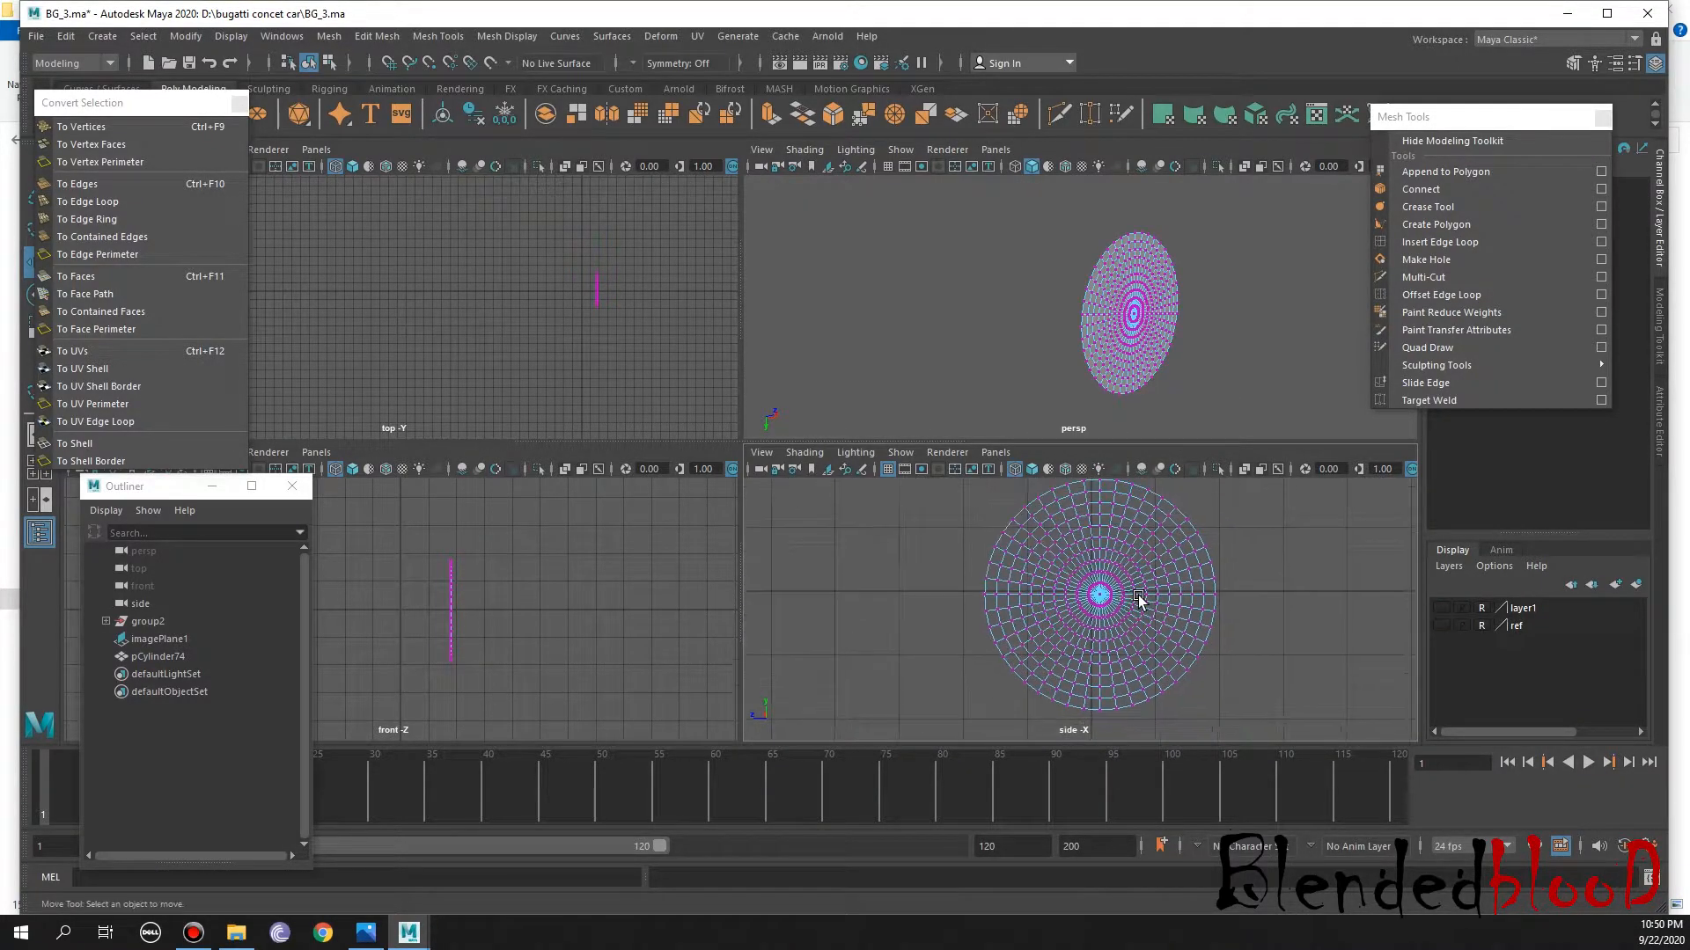
{"action": "scroll", "coordinate": [1177, 611], "scroll_direction": "up", "scroll_amount": 5}
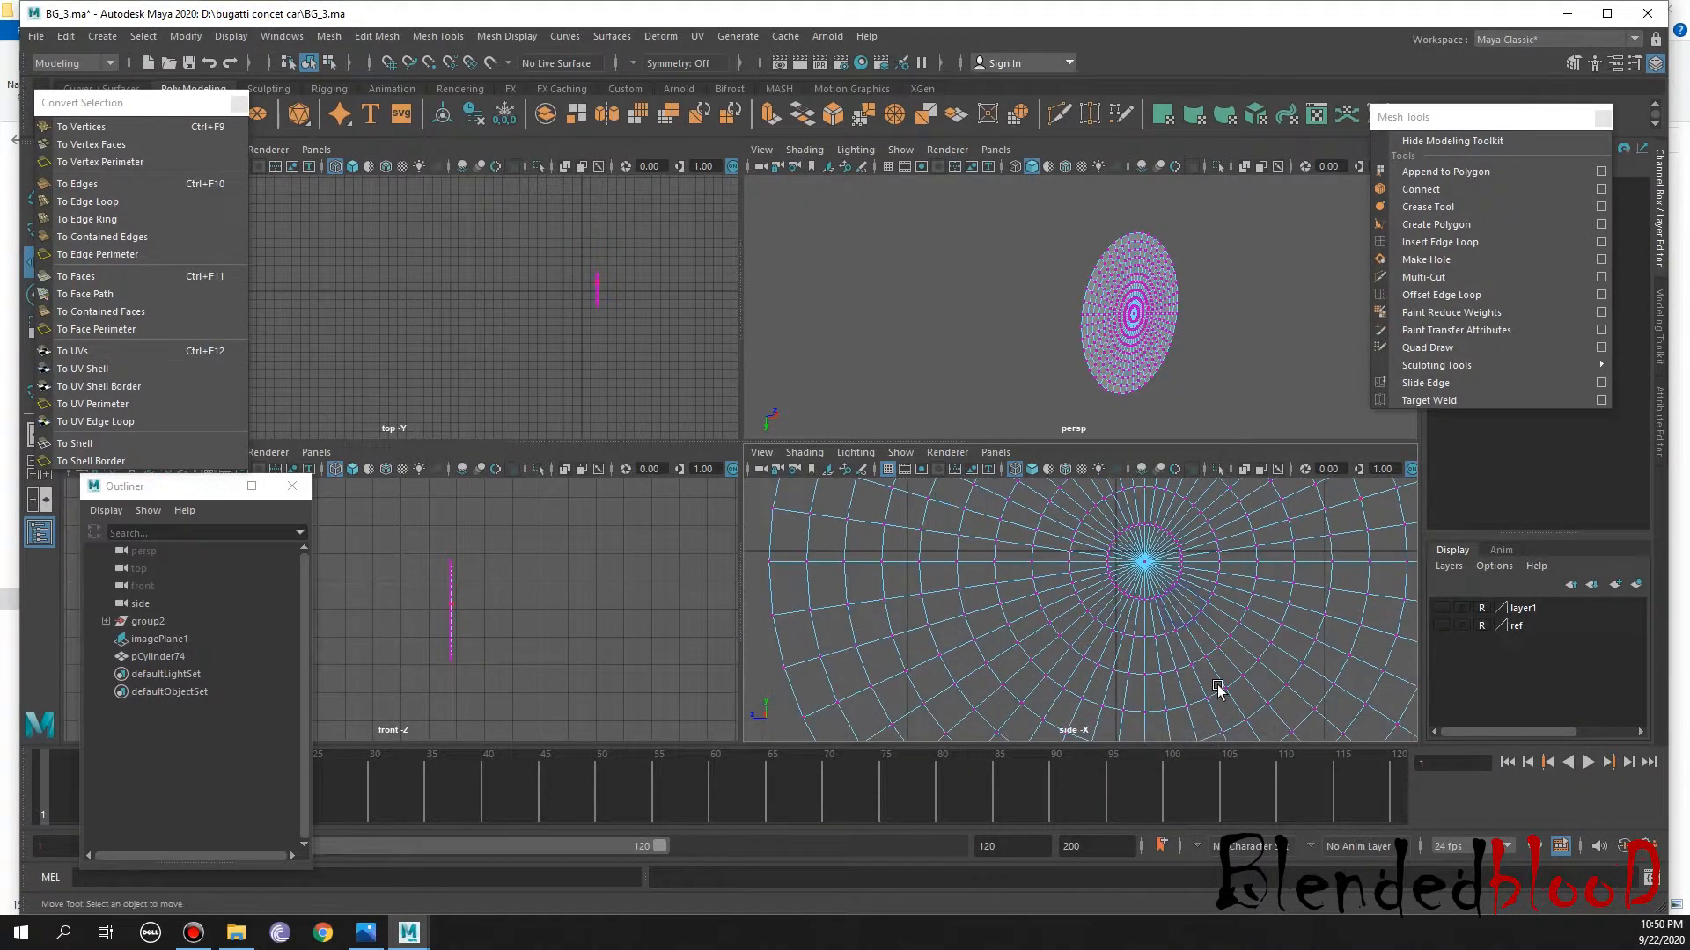
{"action": "left_click", "coordinate": [1144, 562]}
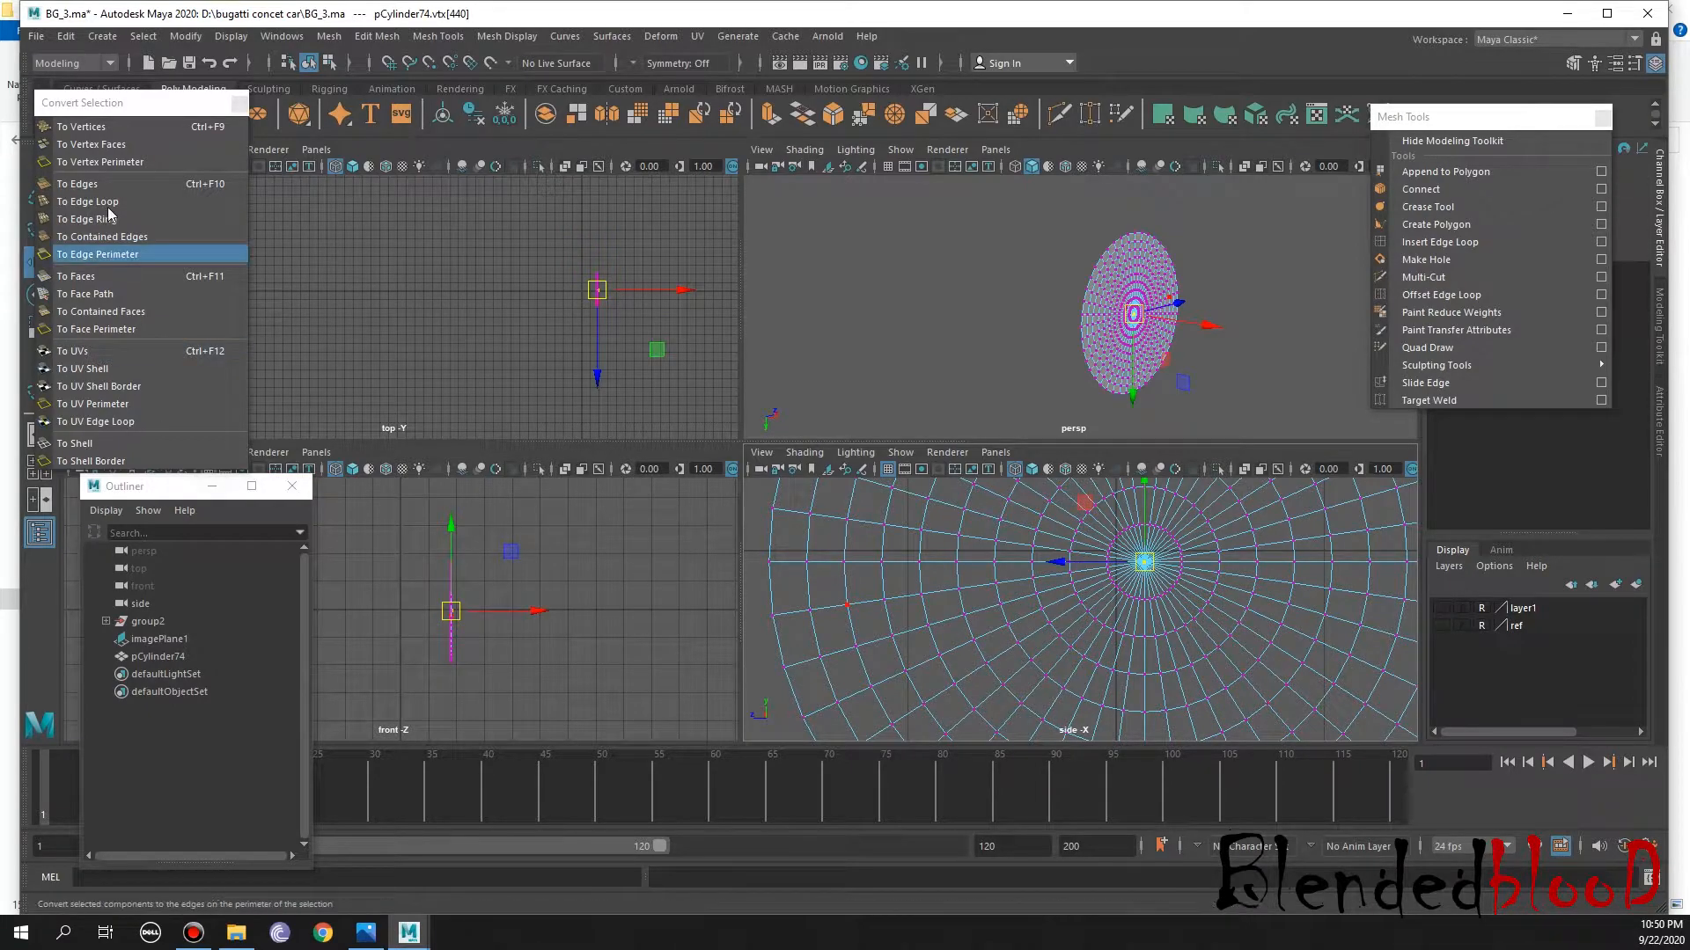
{"action": "left_click_drag", "start_coordinate": [100, 109], "coordinate": [169, 56]}
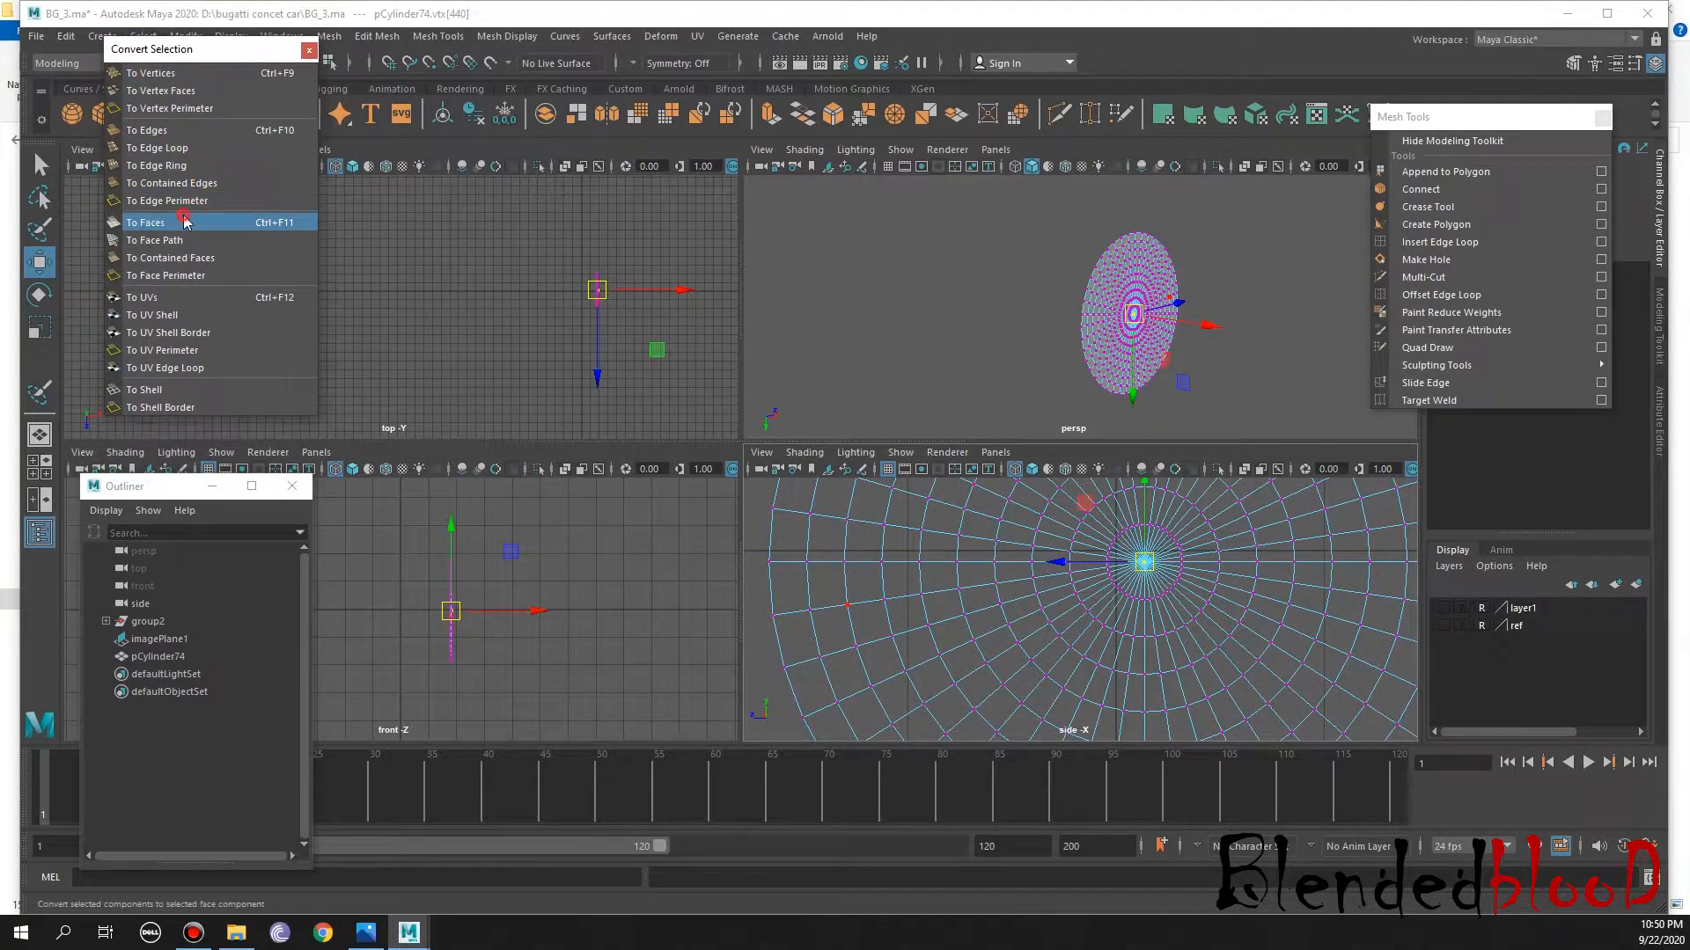
{"action": "left_click", "coordinate": [180, 220]}
{"action": "left_click", "coordinate": [146, 72]}
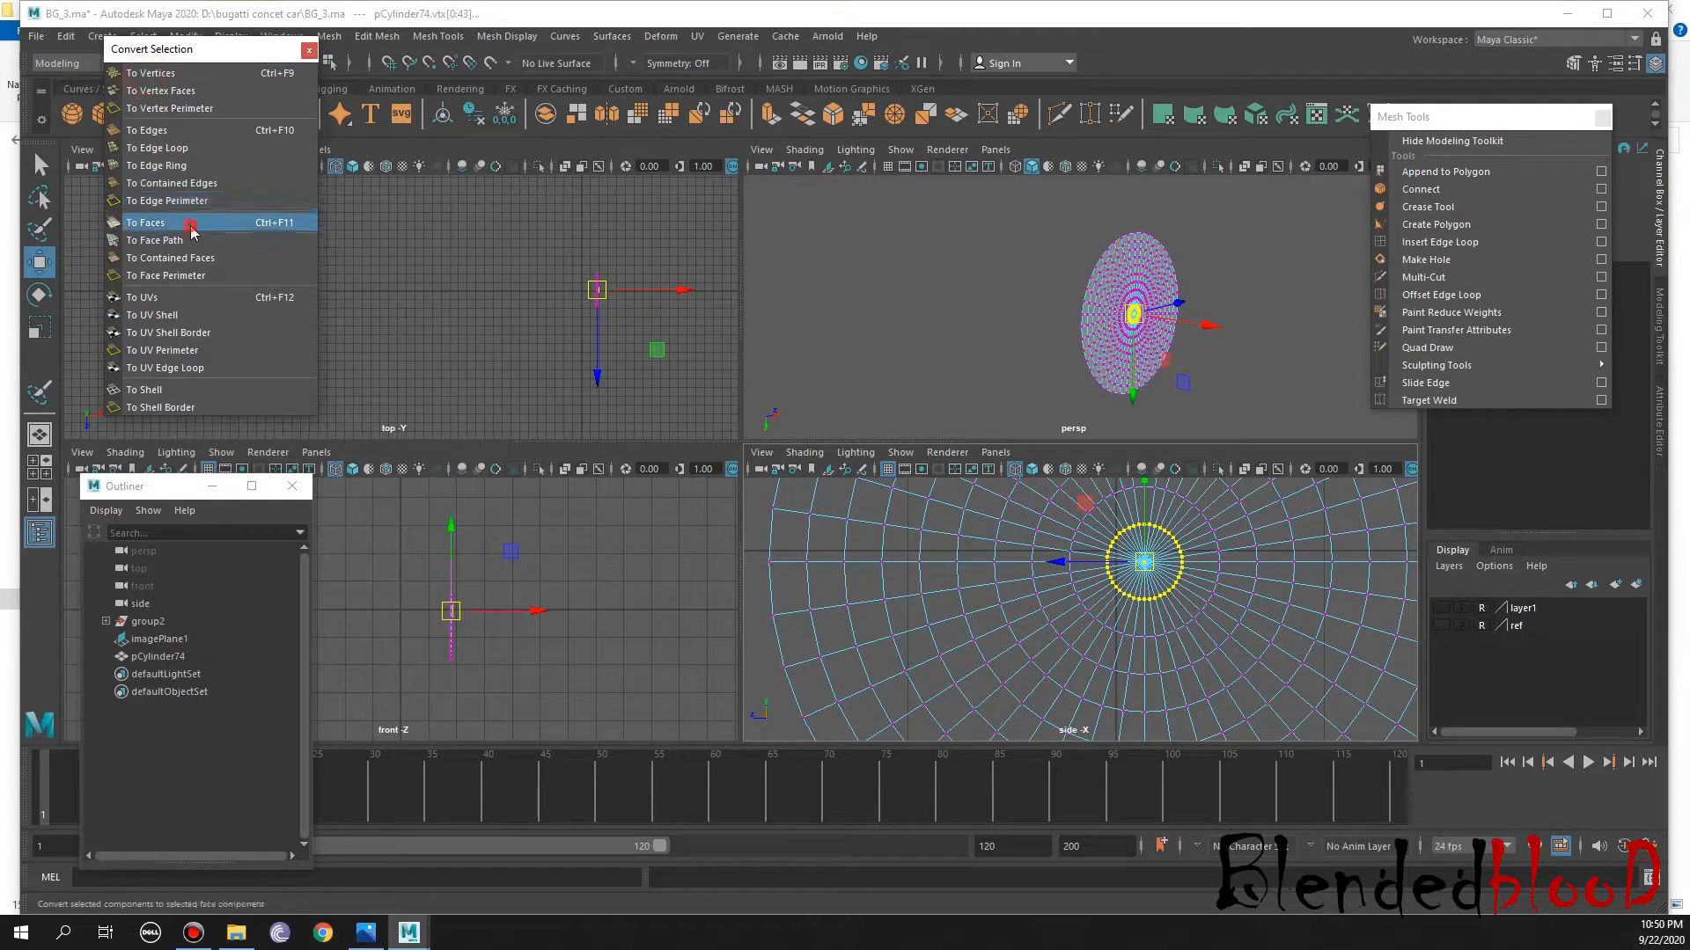
{"action": "left_click", "coordinate": [150, 223]}
{"action": "left_click", "coordinate": [1448, 624]}
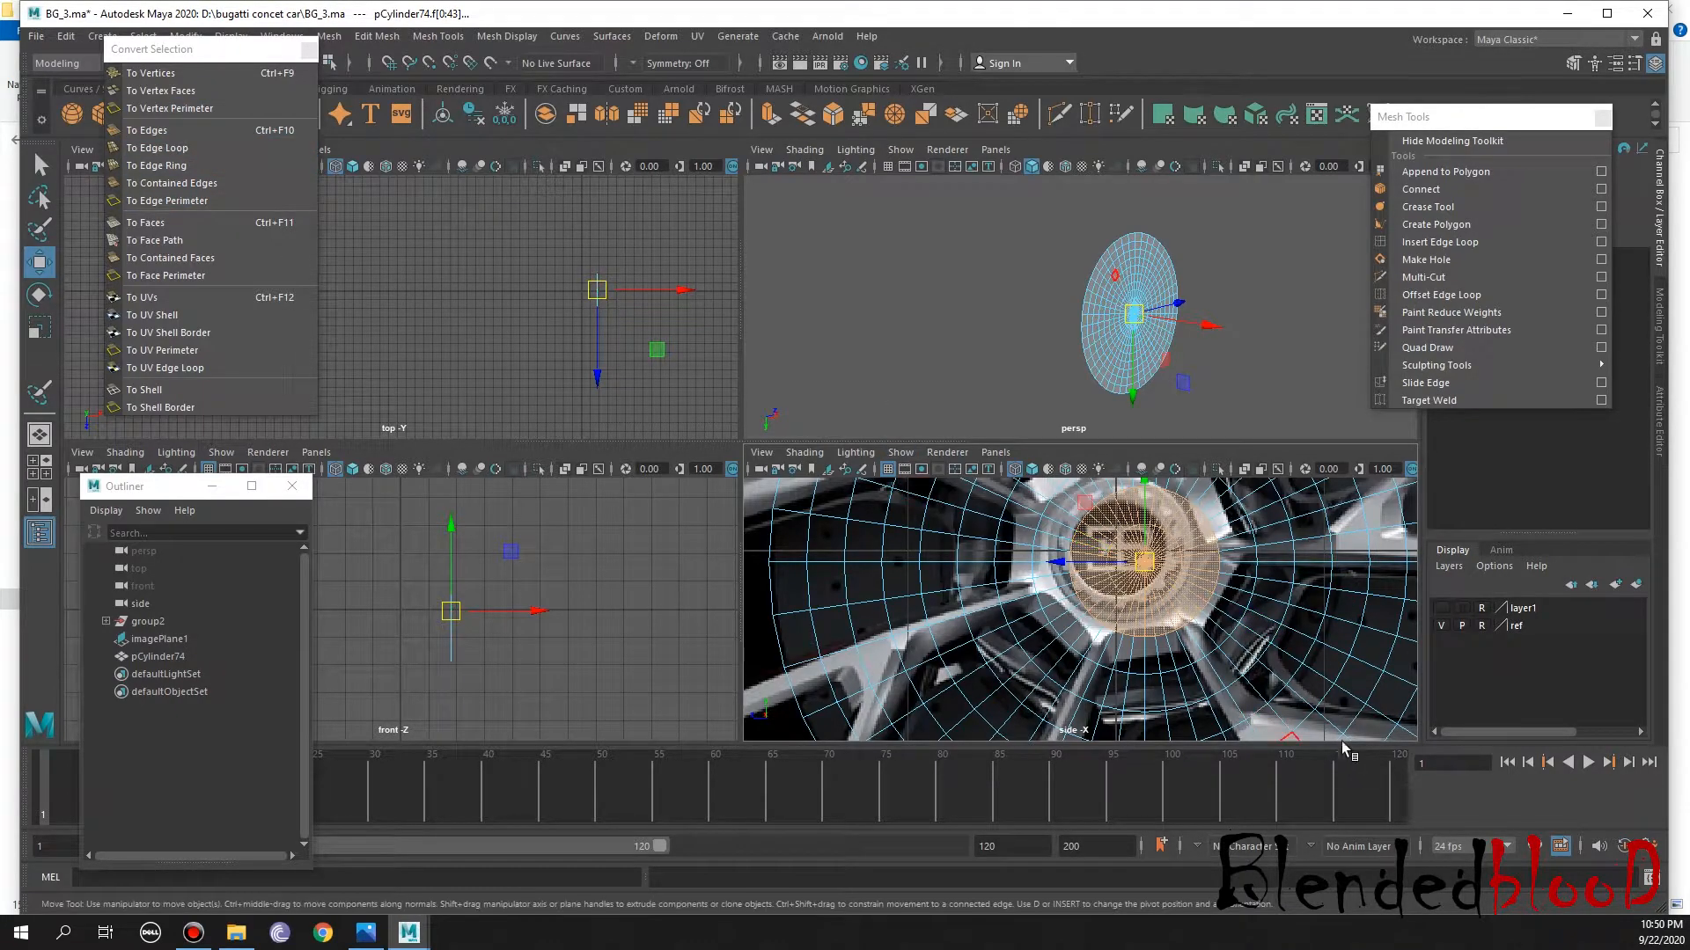
{"action": "key", "text": "Delete"}
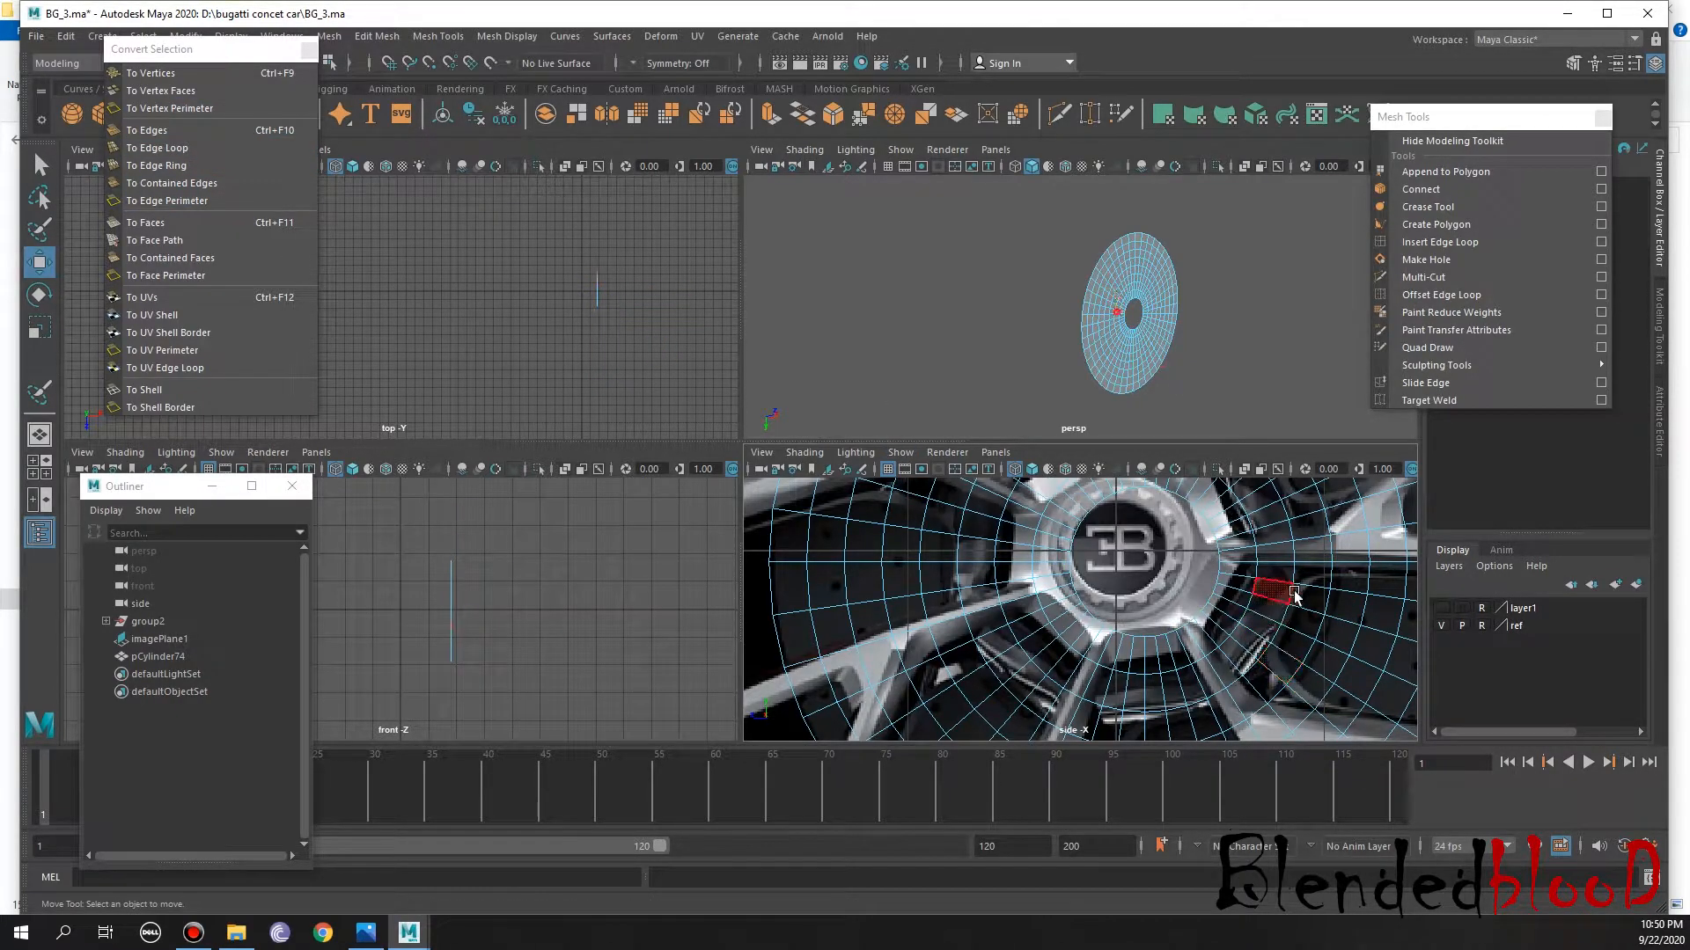
Delete the next three face rings around the centre hole, keeping the disc's outer five rings
{"action": "left_click", "coordinate": [1309, 601]}
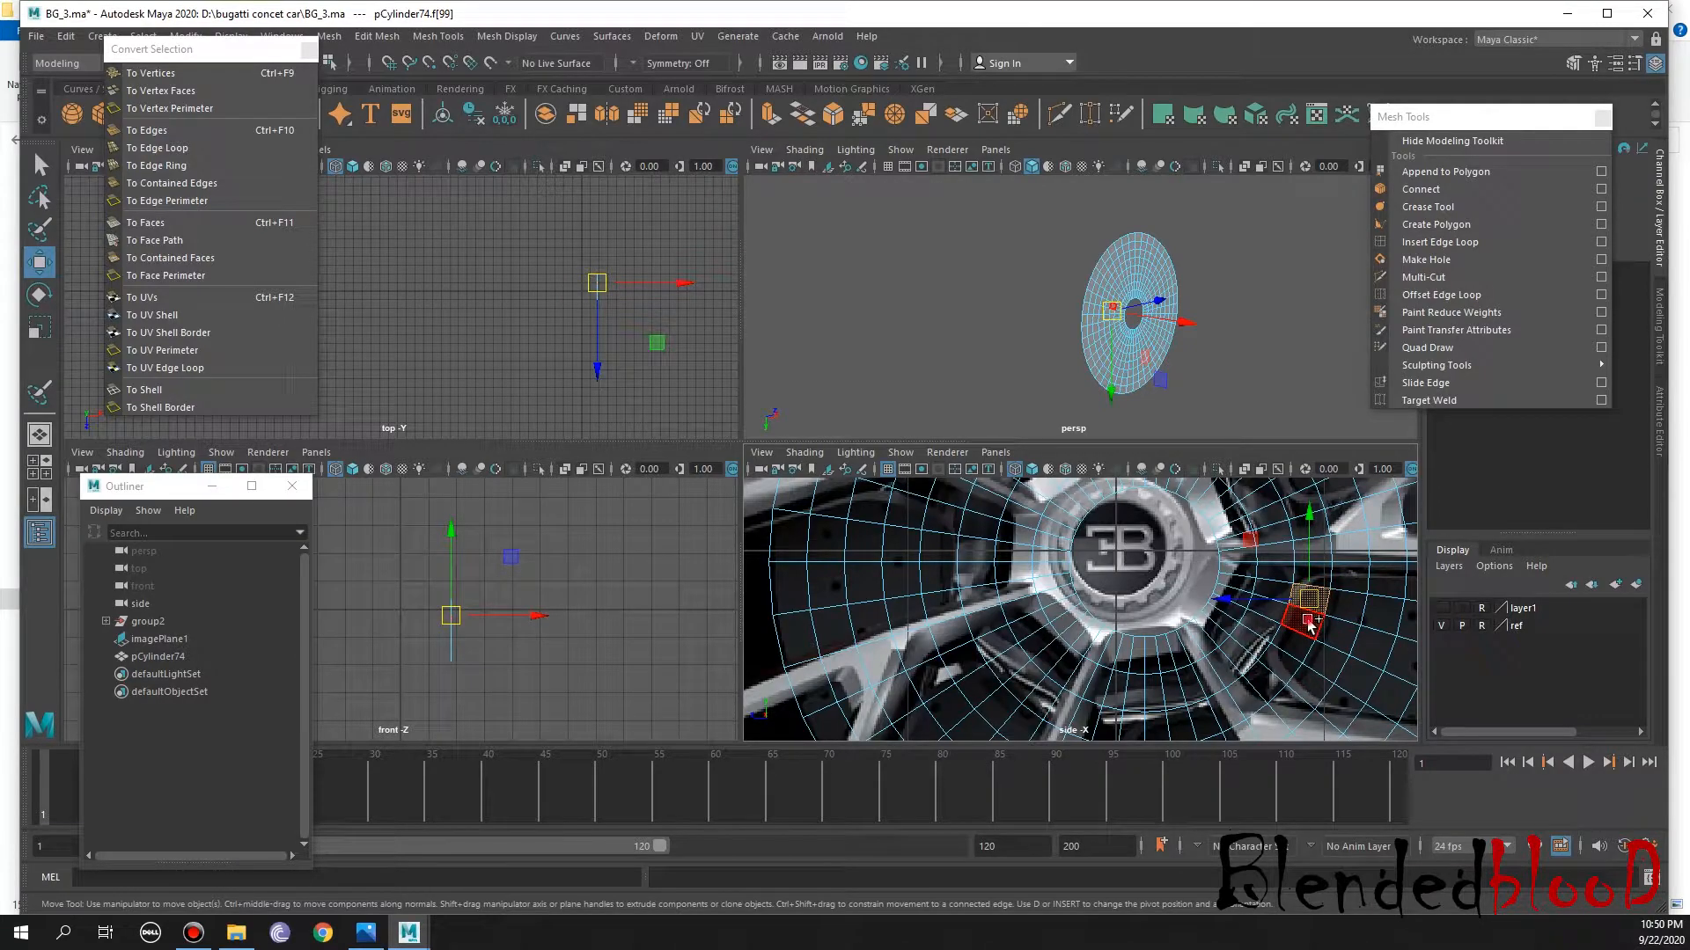
{"action": "double_click", "coordinate": [1289, 646]}
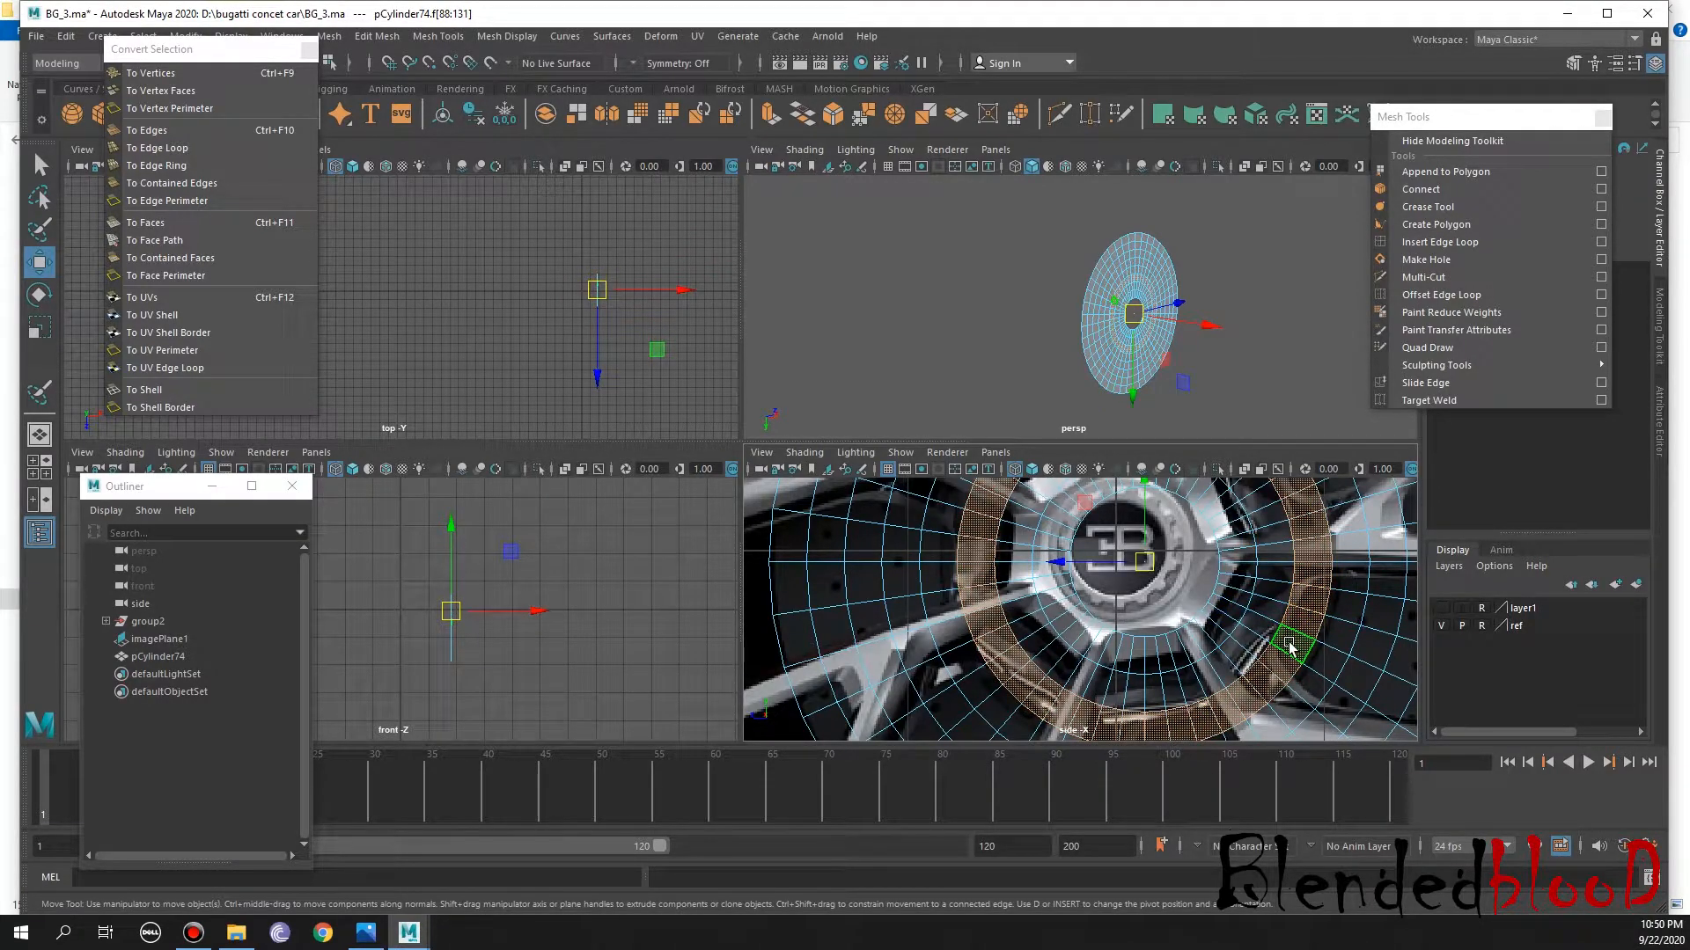
{"action": "key", "text": "Delete"}
{"action": "key", "text": "ctrl+z"}
{"action": "key", "text": "Delete"}
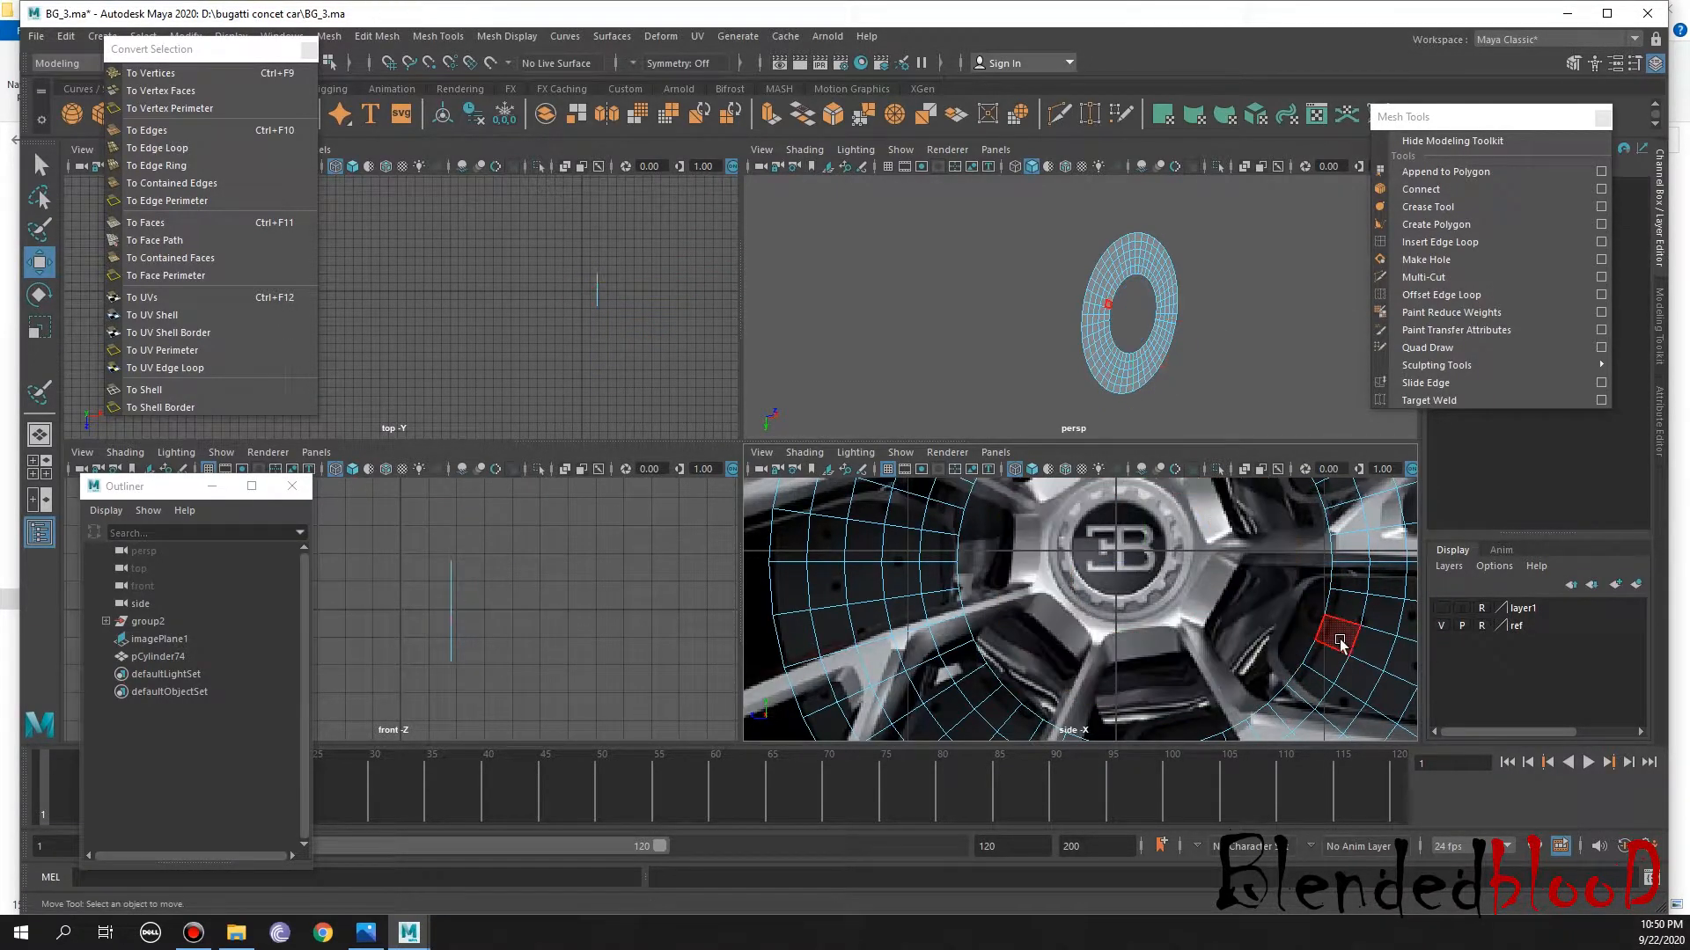
Enlarge the side view, hide the ref layer and switch the ring back to object mode
{"action": "scroll", "coordinate": [1298, 648], "scroll_direction": "down", "scroll_amount": 5}
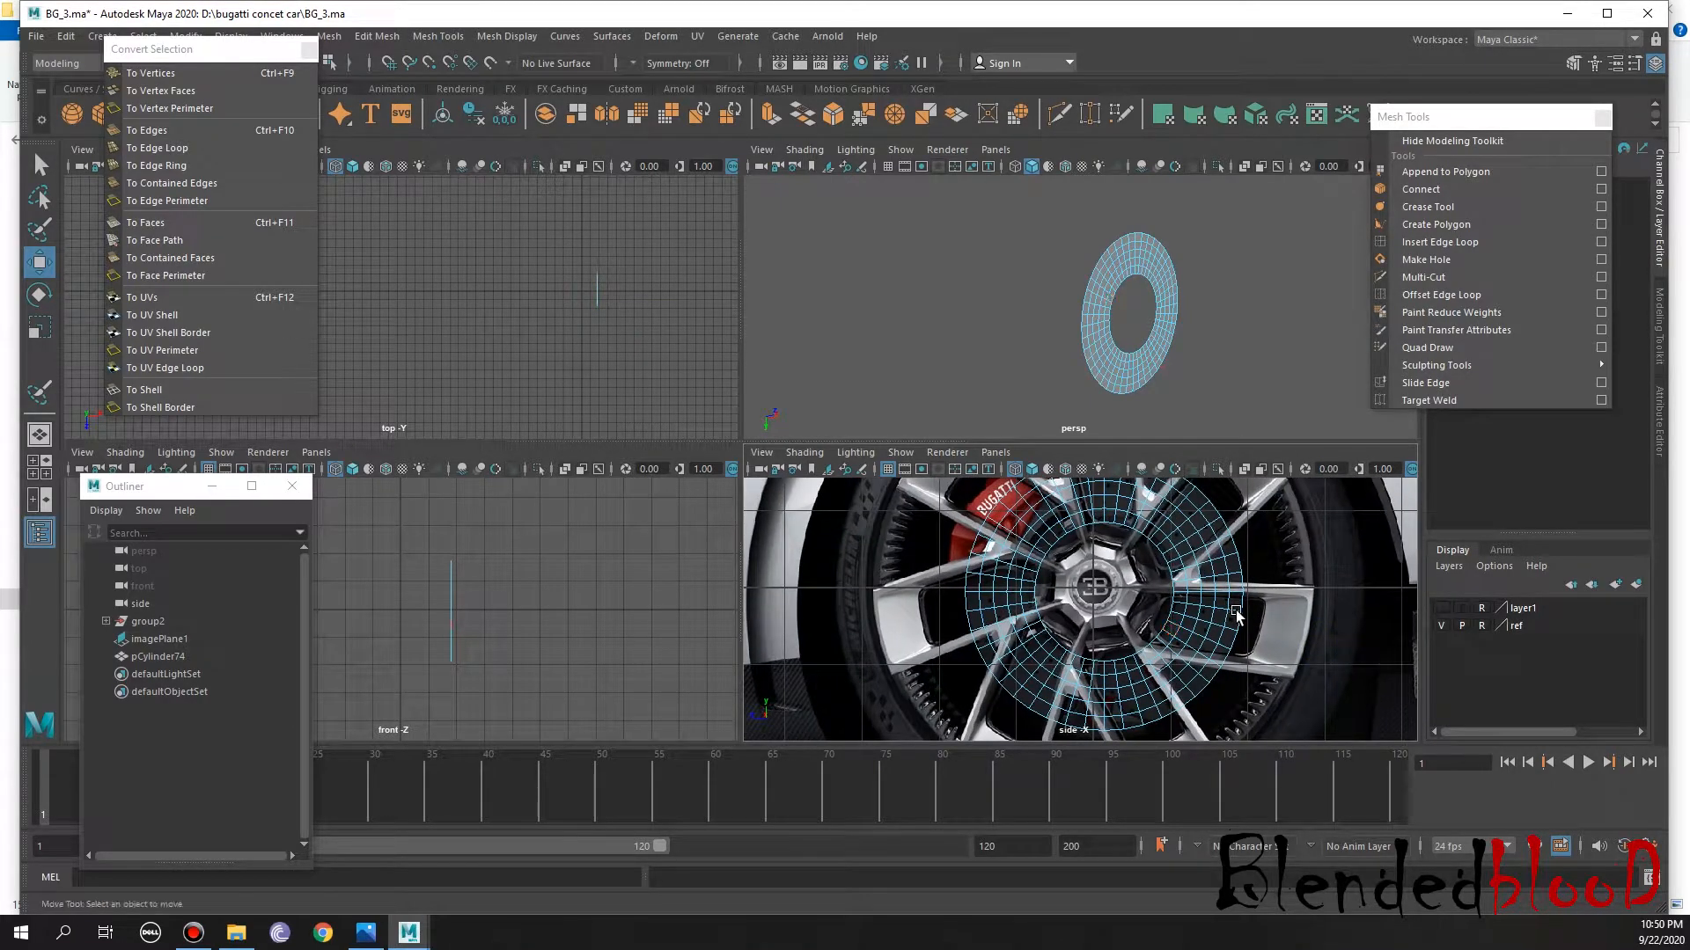
{"action": "key", "text": "space"}
{"action": "scroll", "coordinate": [1034, 471], "scroll_direction": "up", "scroll_amount": 5}
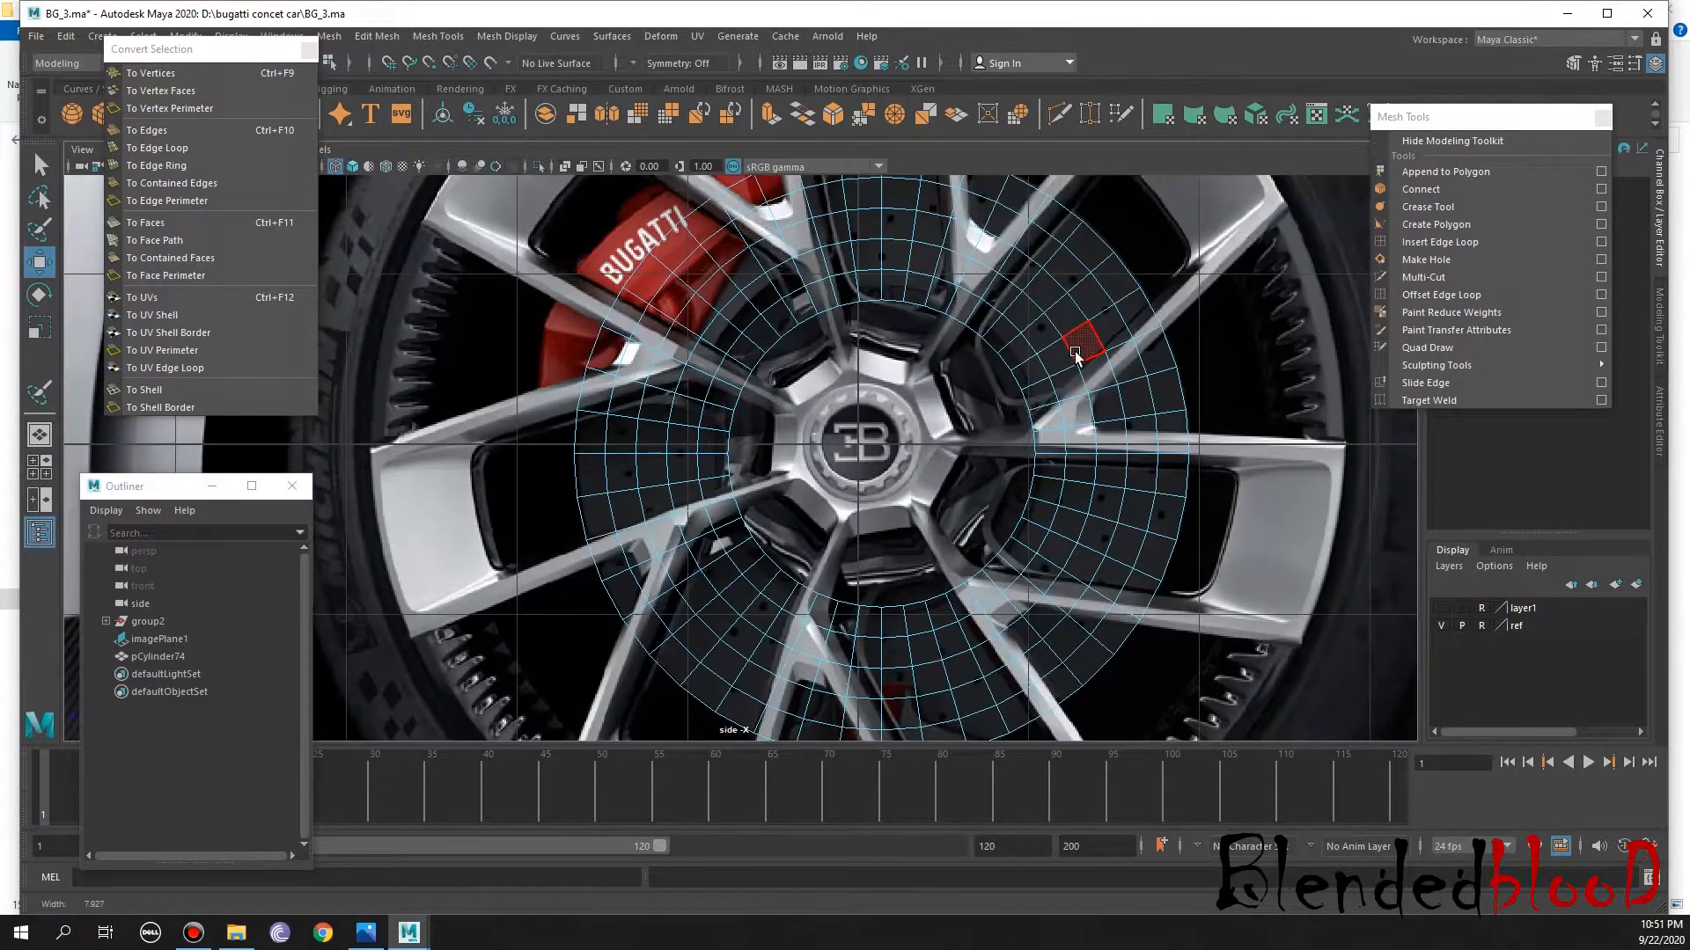
{"action": "middle_click_drag", "start_coordinate": [1093, 328], "coordinate": [862, 381], "text": "alt"}
{"action": "left_click", "coordinate": [1441, 625]}
{"action": "right_click_drag", "start_coordinate": [906, 379], "coordinate": [1005, 330]}
Move the floating Convert Selection window clear of the menus and shelf
{"action": "left_click", "coordinate": [170, 48]}
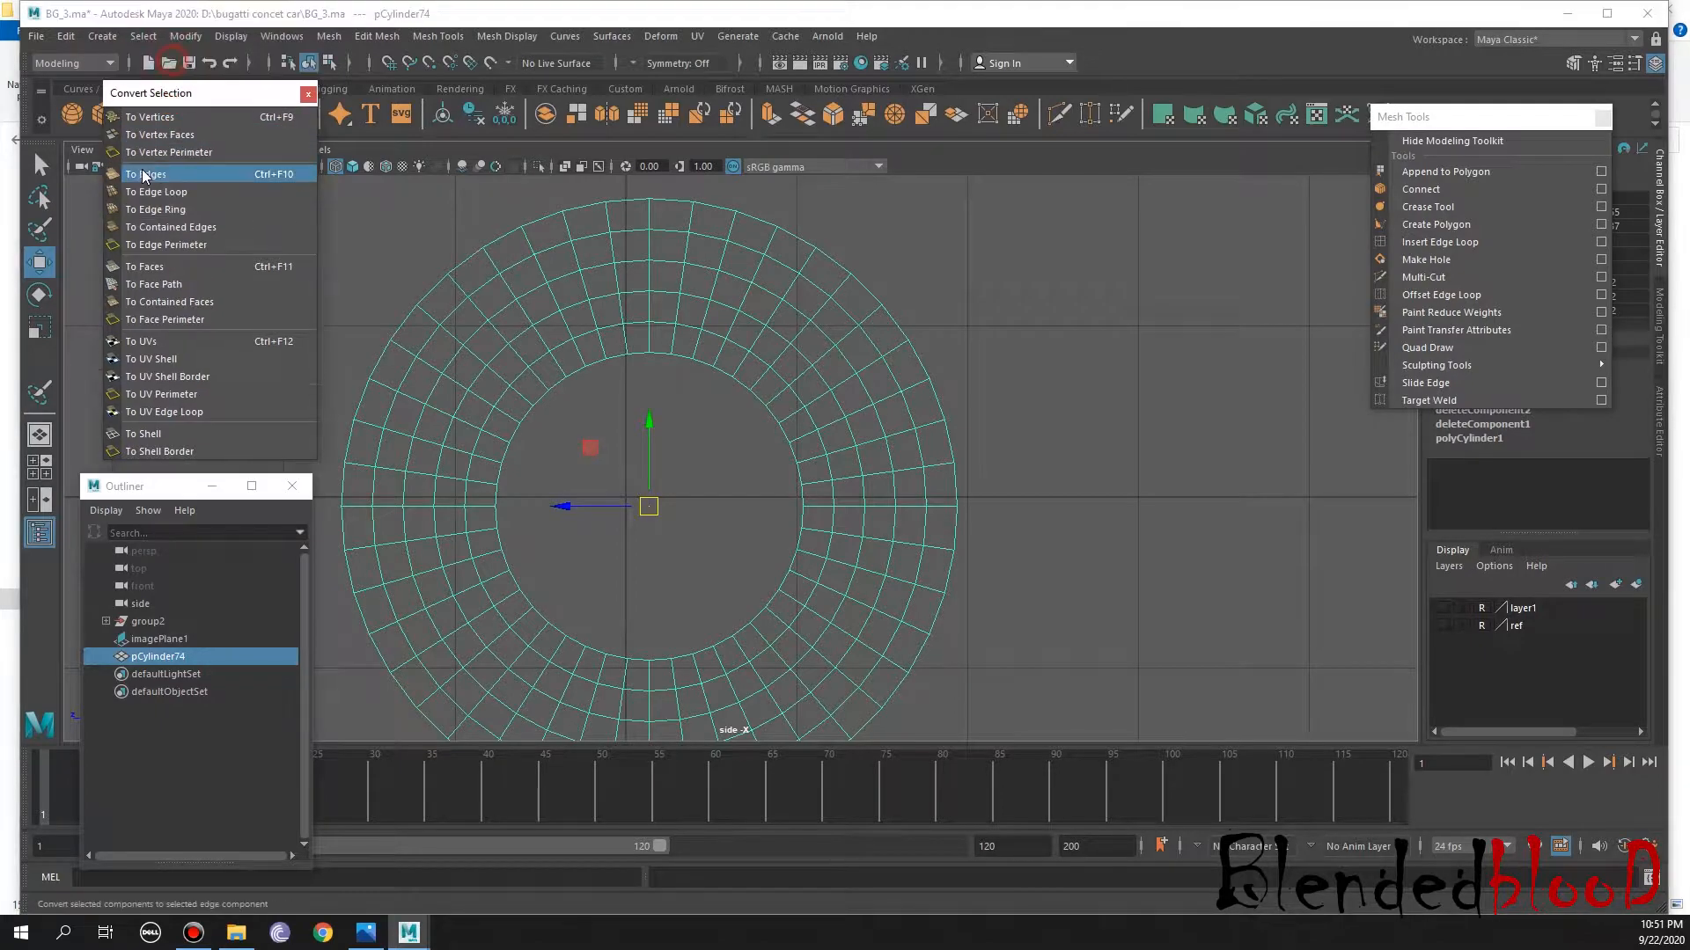
{"action": "left_click", "coordinate": [146, 183]}
{"action": "left_click_drag", "start_coordinate": [256, 102], "coordinate": [255, 224]}
{"action": "right_click_drag", "start_coordinate": [545, 299], "coordinate": [607, 224]}
Preview the ring smoothed, restore its unsmoothed display, and delete all construction history in the scene
{"action": "key", "text": "3"}
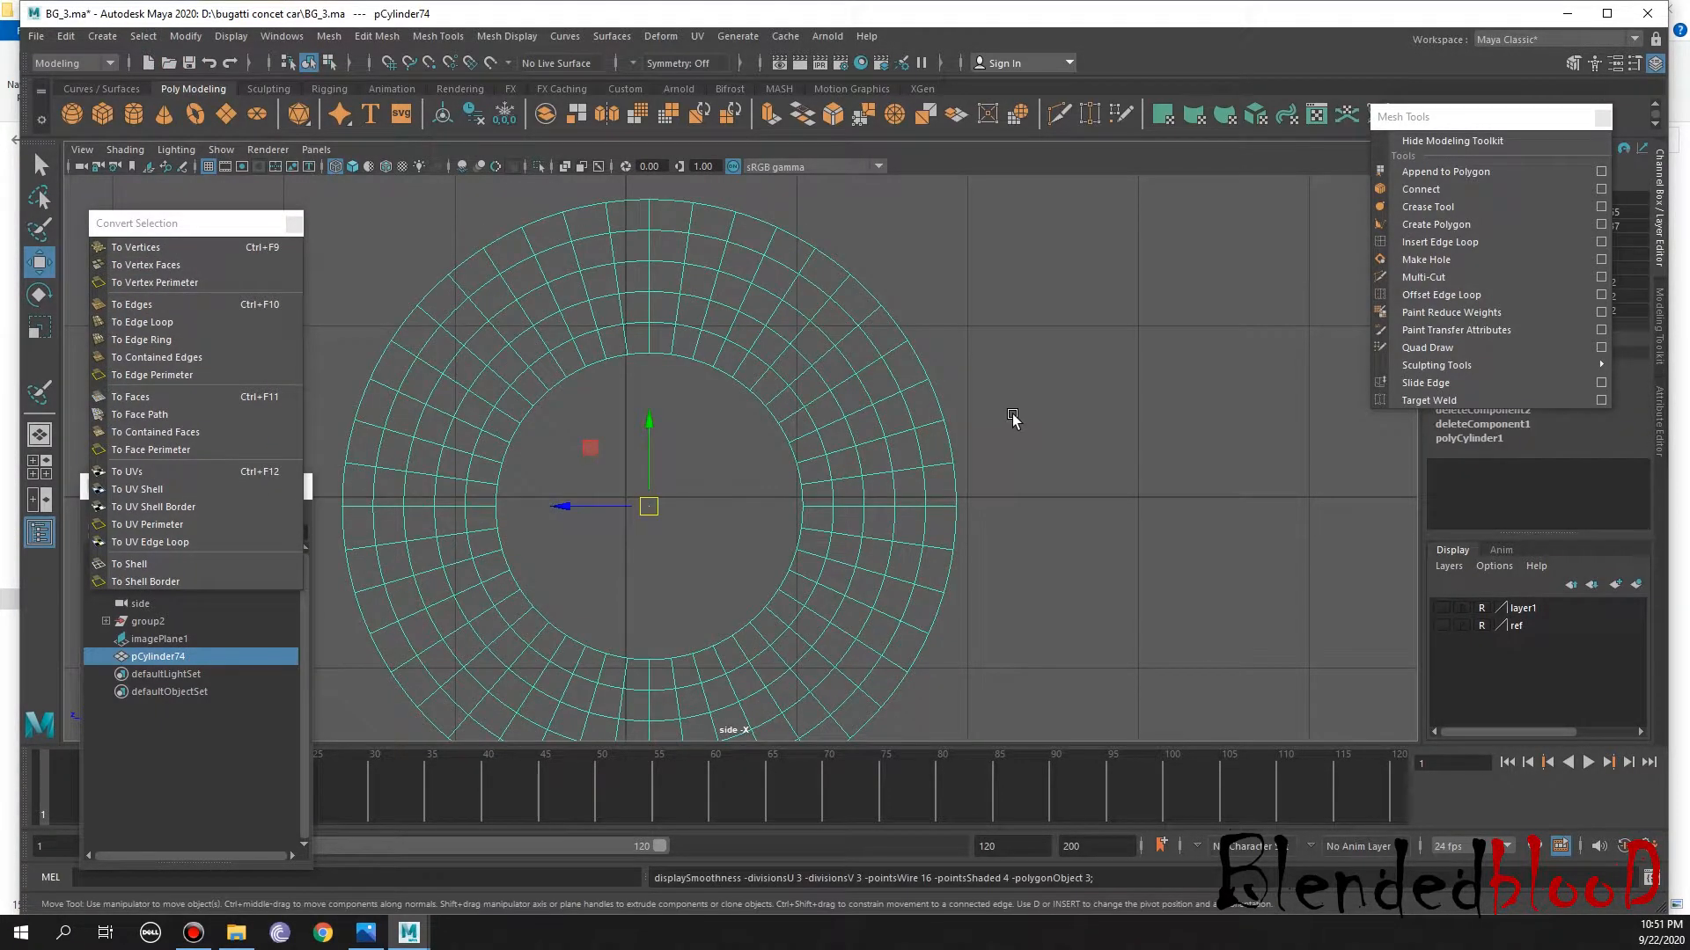
{"action": "left_click", "coordinate": [1055, 413]}
{"action": "left_click_drag", "start_coordinate": [1023, 345], "coordinate": [802, 443]}
{"action": "key", "text": "1"}
{"action": "left_click", "coordinate": [72, 37]}
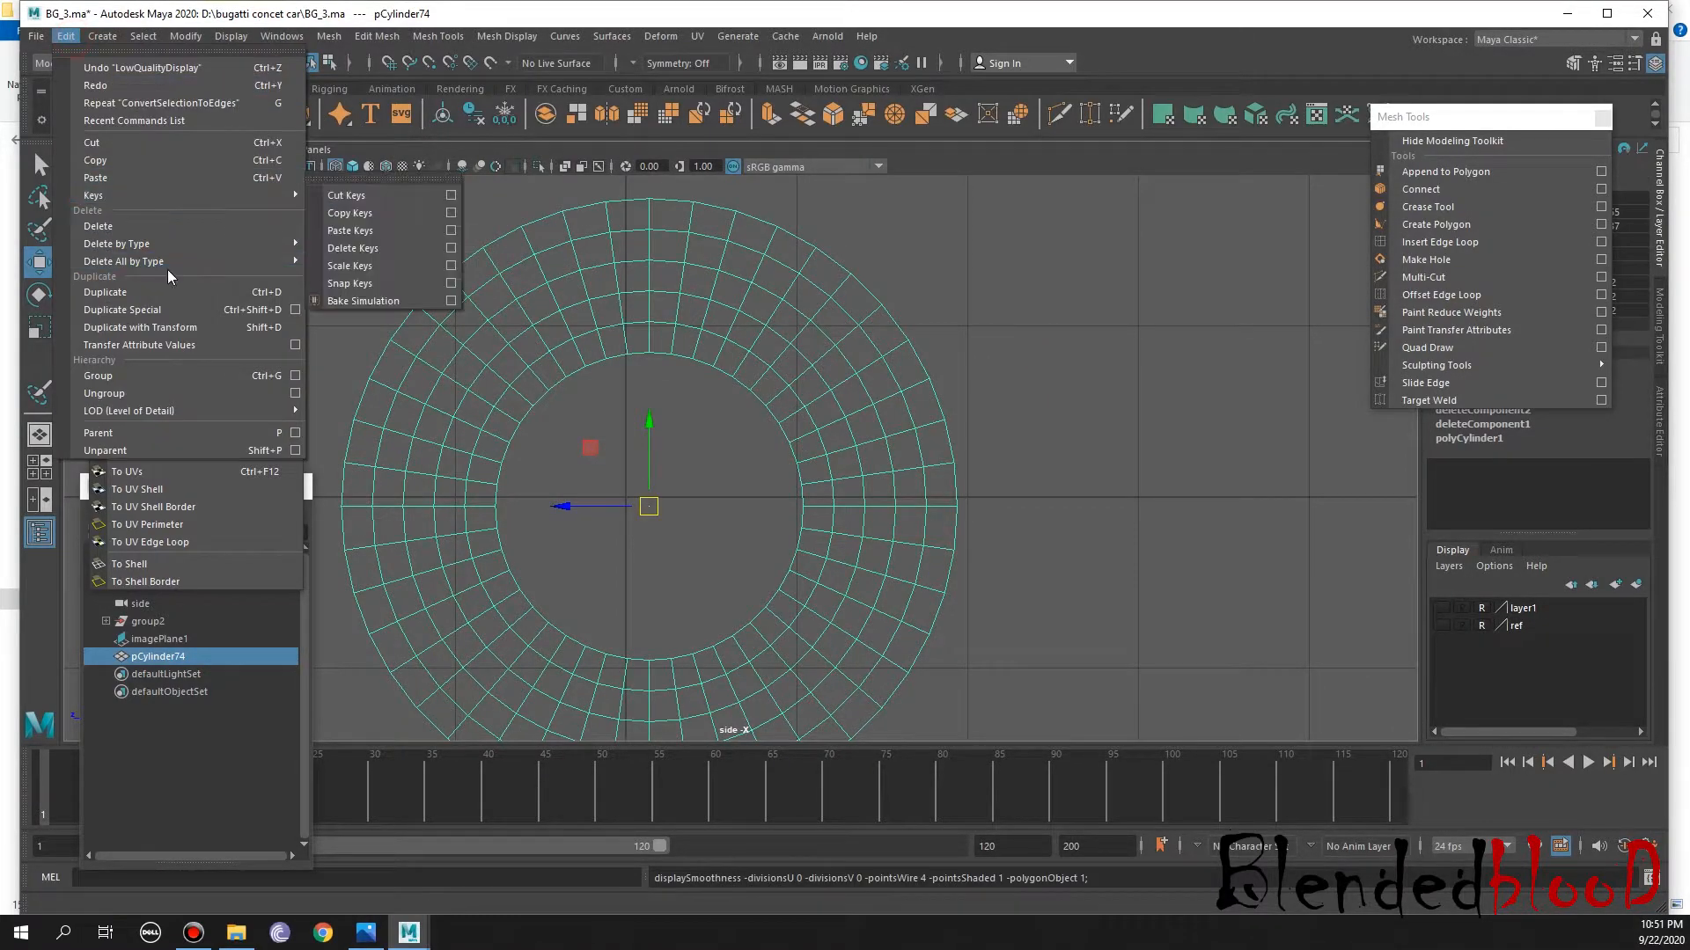
{"action": "mouse_move", "coordinate": [173, 268]}
{"action": "left_click", "coordinate": [325, 261]}
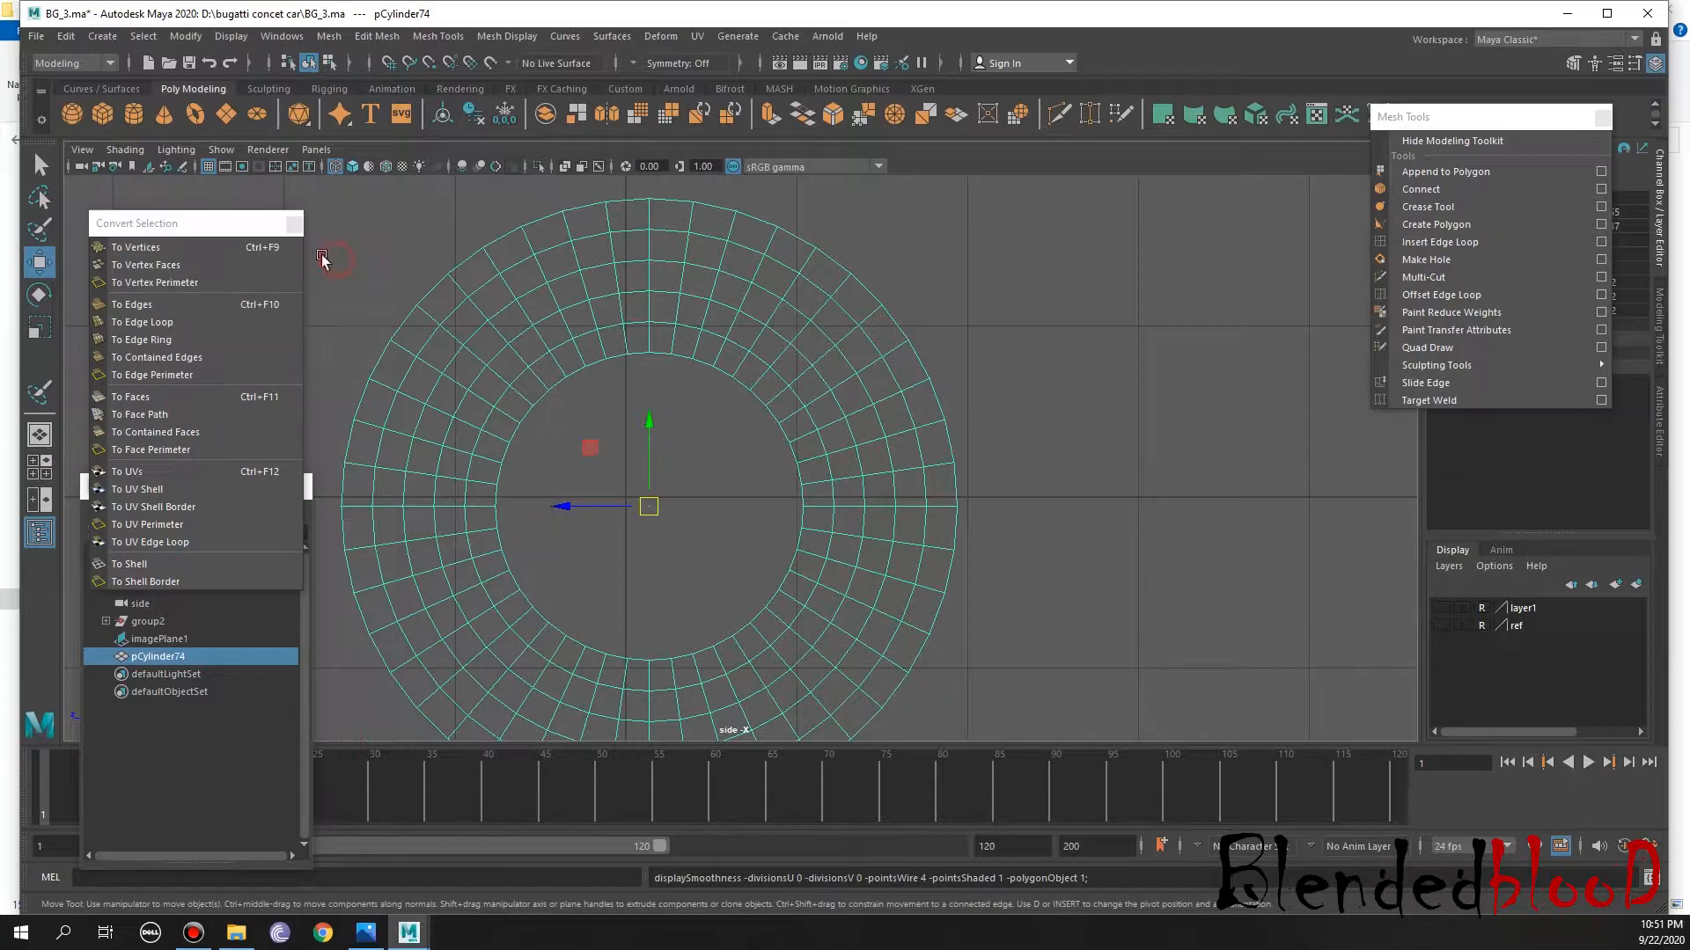
Save the scene over the existing BG_3.ma file in the bugatti concet car folder
{"action": "left_click", "coordinate": [36, 36]}
{"action": "left_click", "coordinate": [97, 124]}
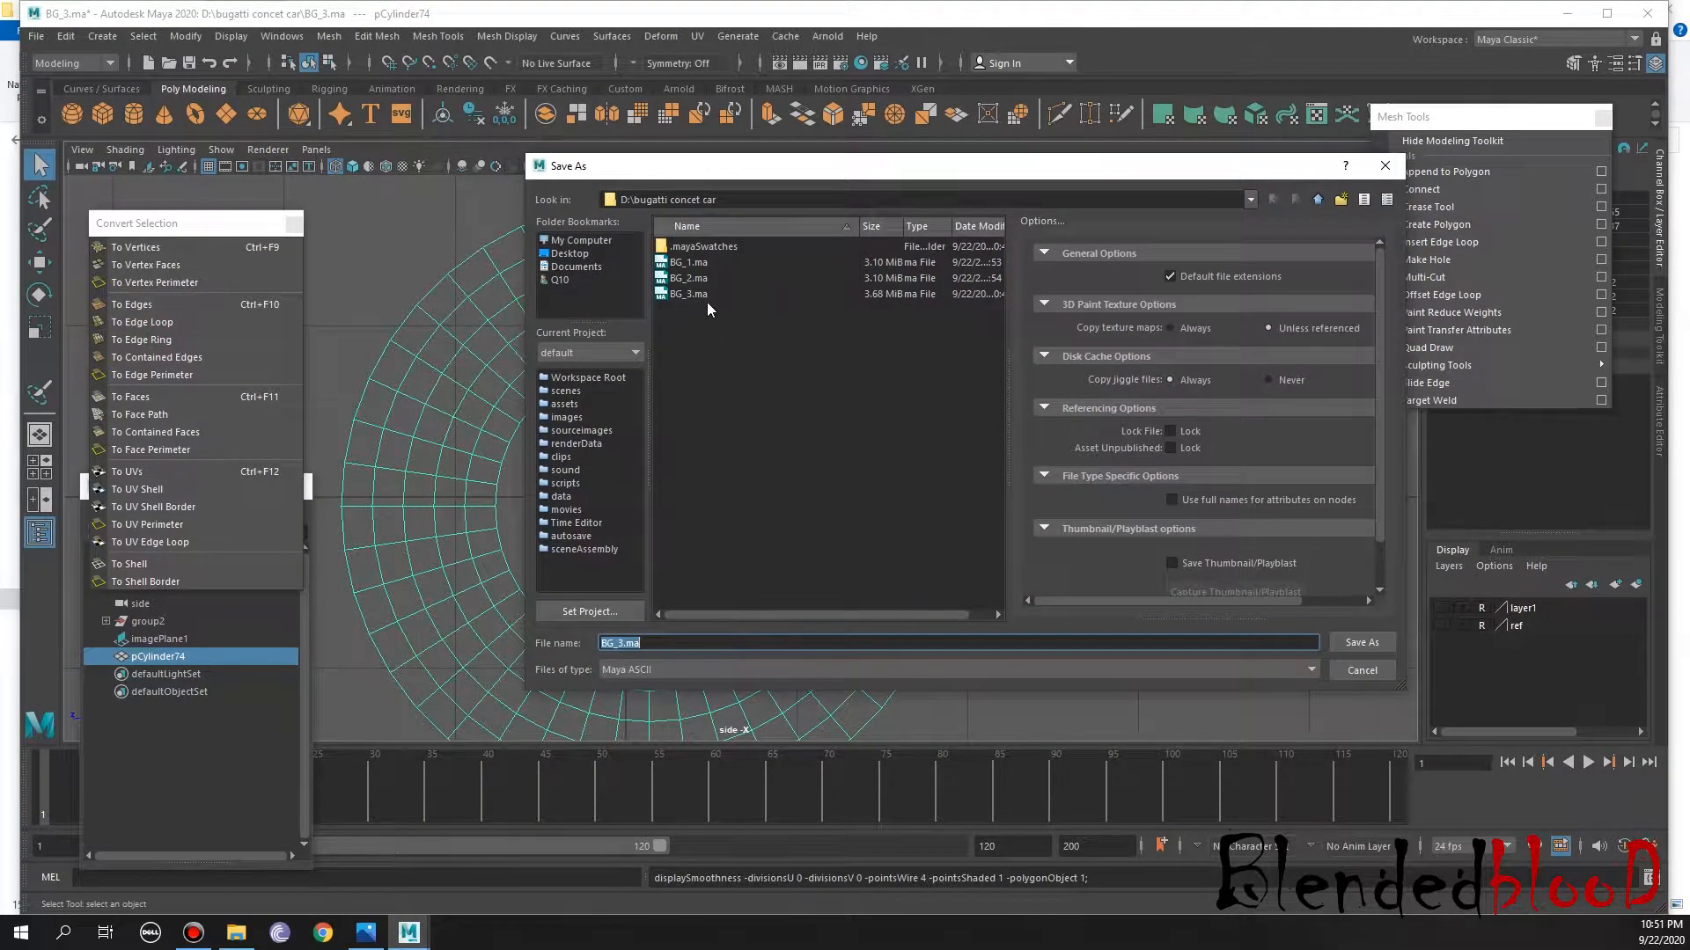
{"action": "left_click", "coordinate": [696, 294]}
{"action": "left_click", "coordinate": [1362, 643]}
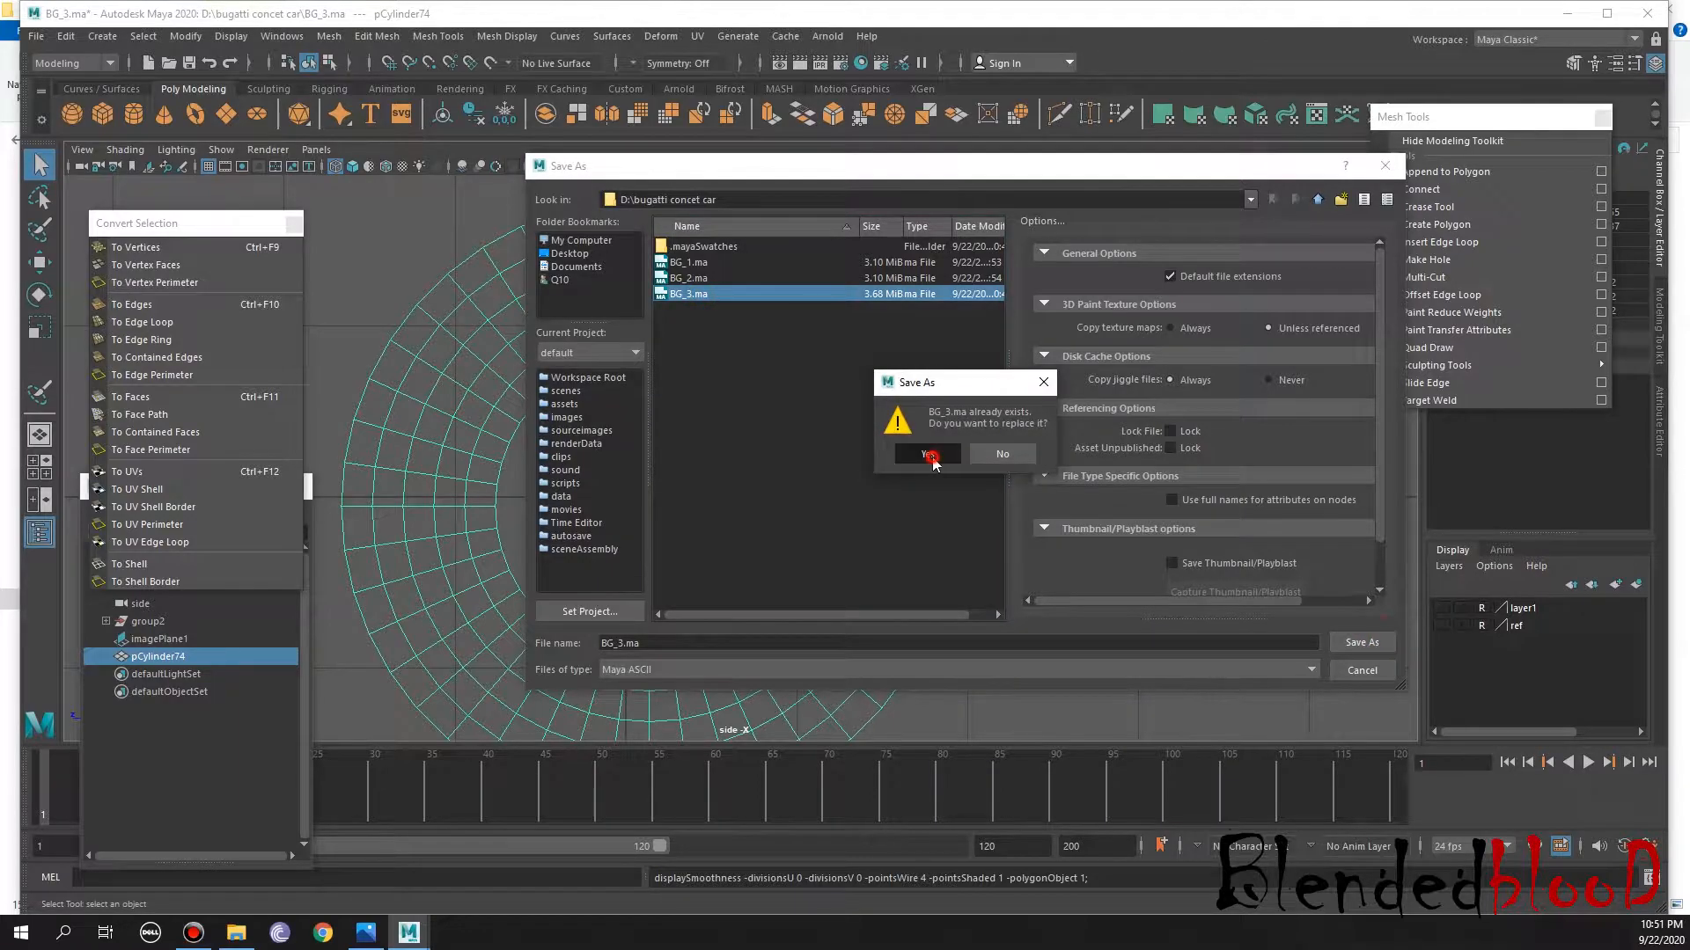
{"action": "left_click", "coordinate": [932, 455]}
Save the scene as a new version named BG_4.ma in the same folder
{"action": "left_click", "coordinate": [38, 39]}
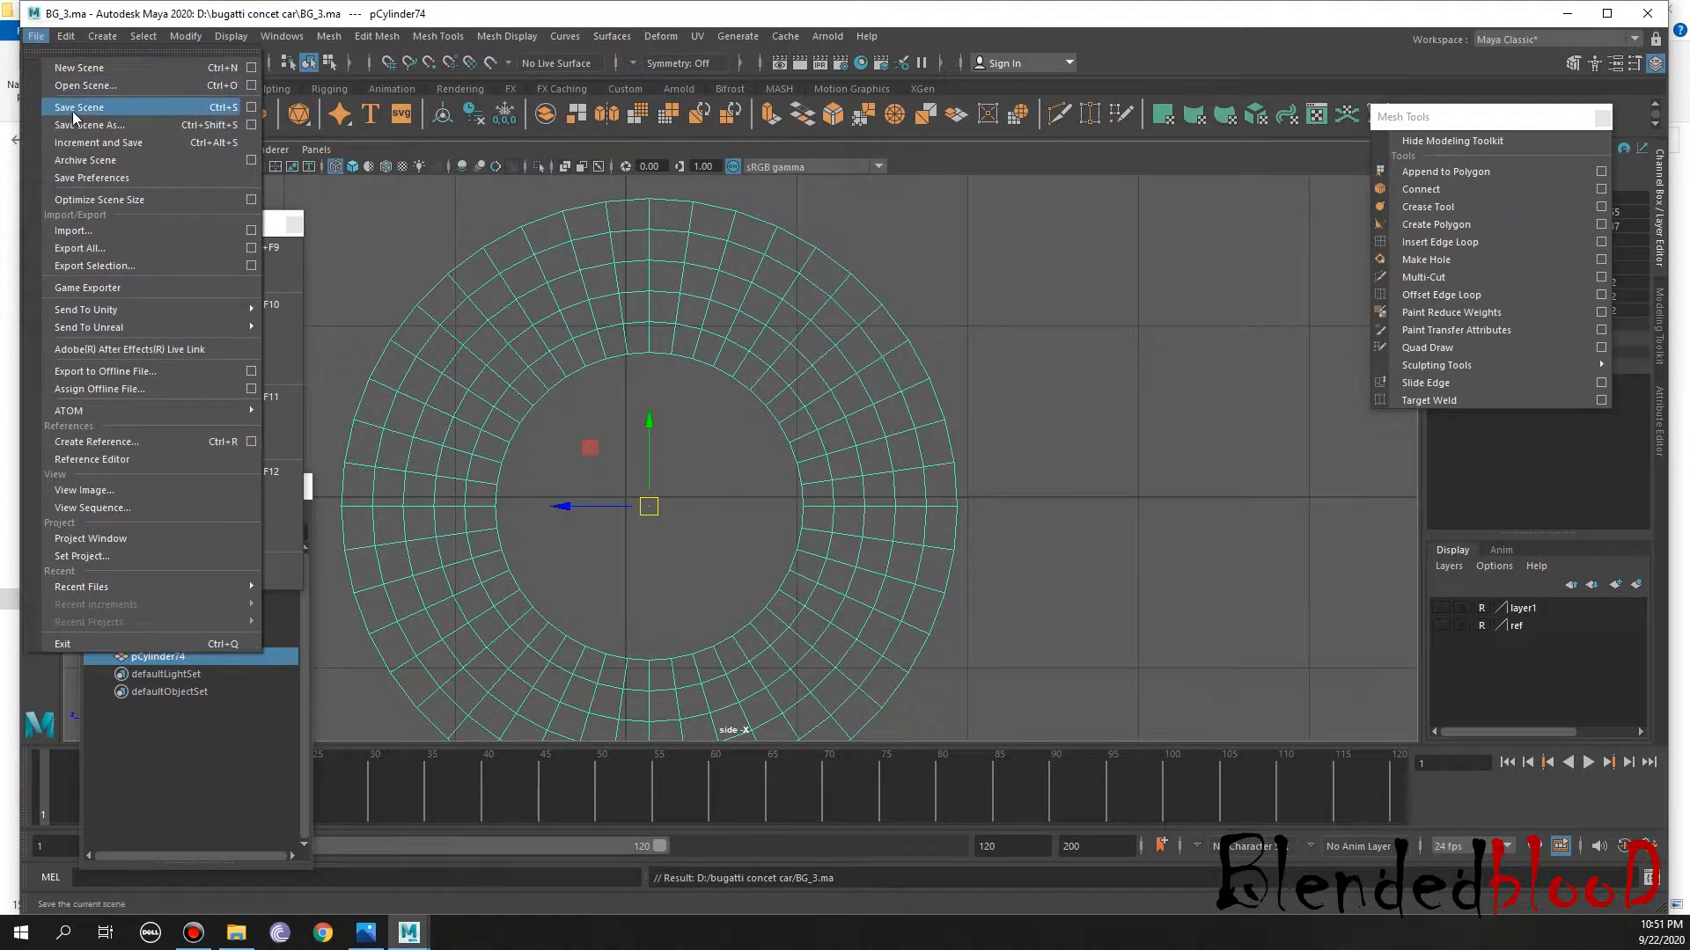
{"action": "left_click", "coordinate": [78, 125]}
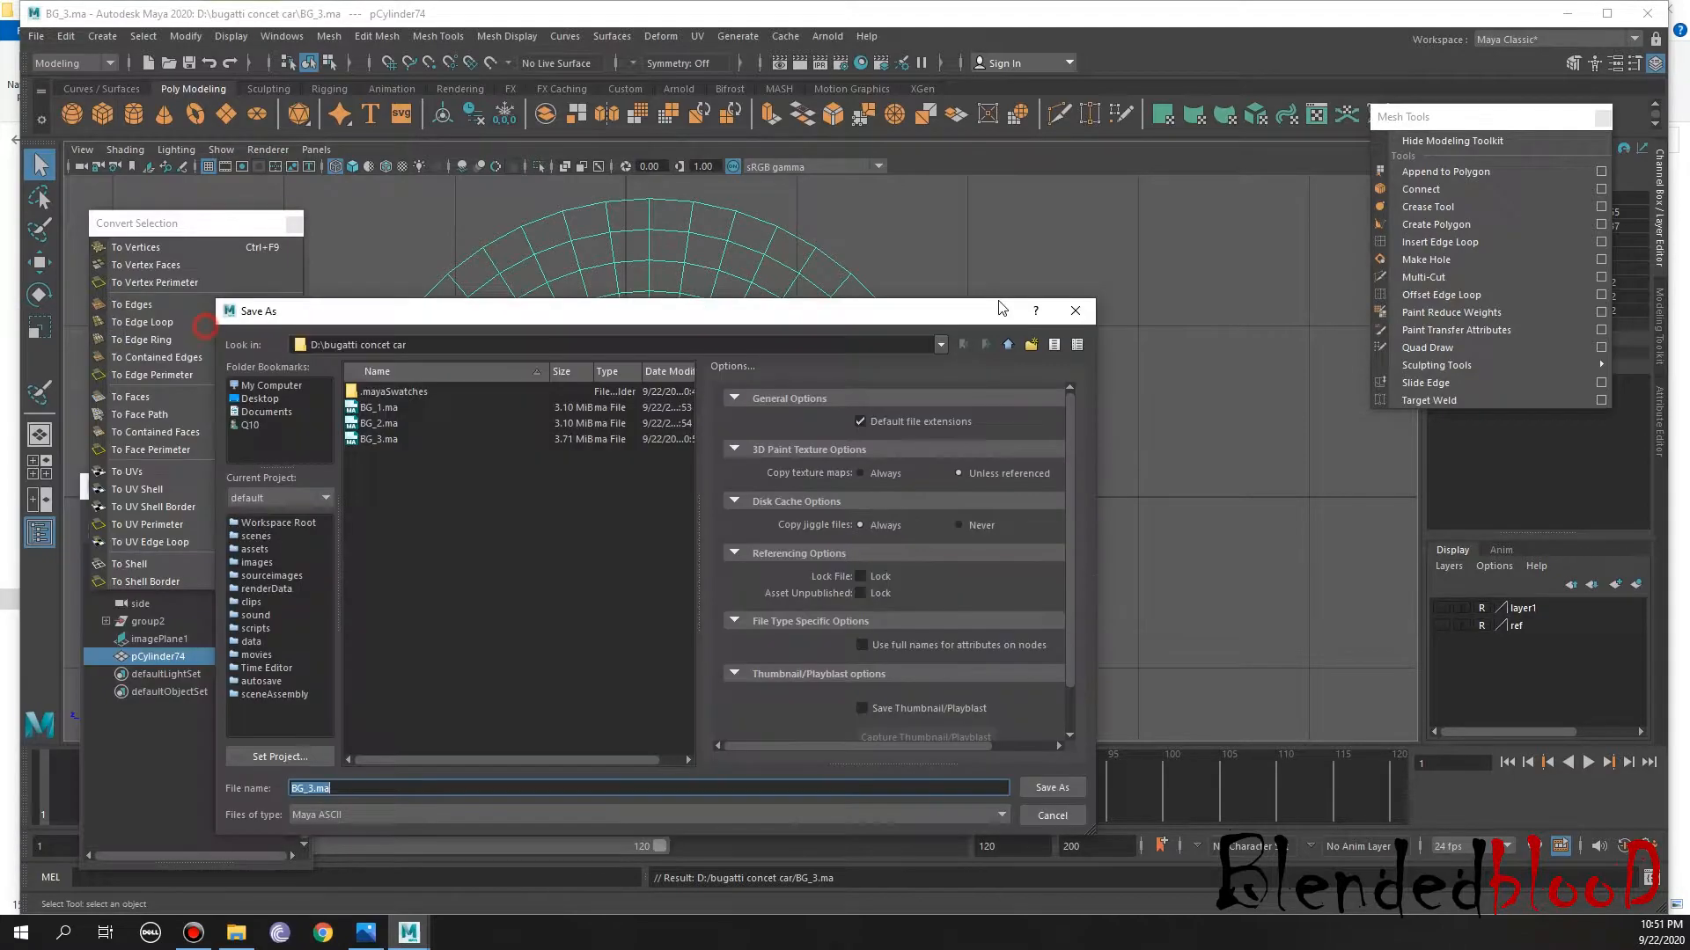
{"action": "left_click_drag", "start_coordinate": [998, 307], "coordinate": [1065, 294]}
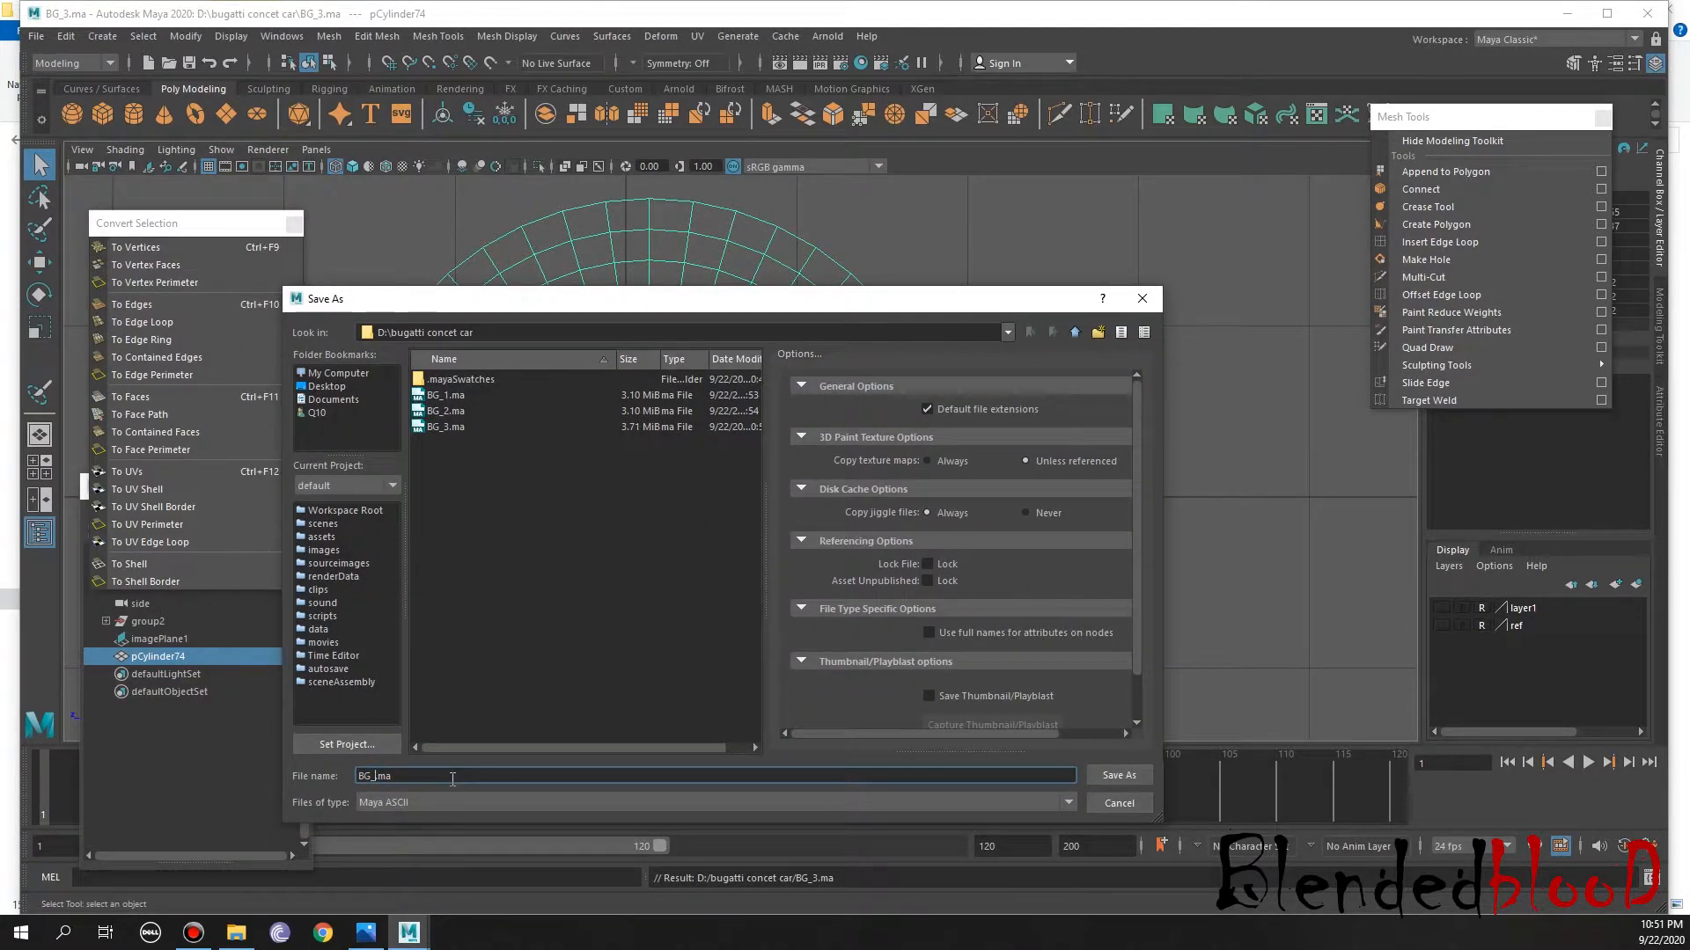
{"action": "left_click", "coordinate": [1119, 775]}
{"action": "key", "text": "w"}
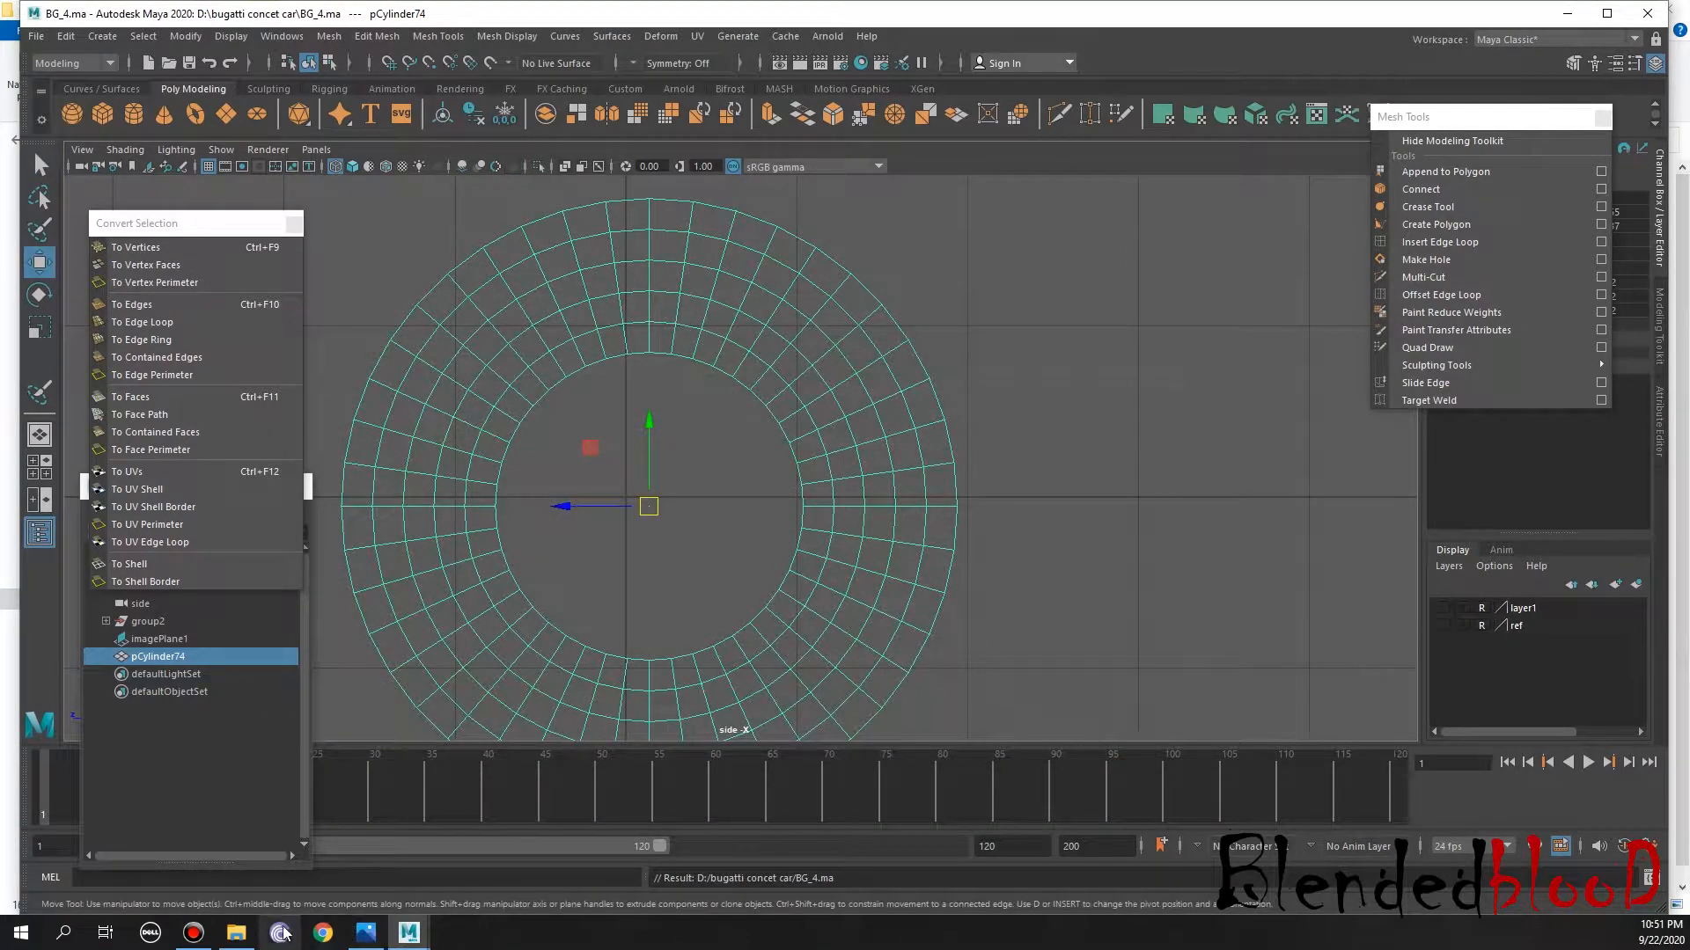
Look over the brake disc images in File Explorer, return to Maya and briefly compare the ring with the wheel reference
{"action": "left_click", "coordinate": [236, 933]}
{"action": "mouse_move", "coordinate": [409, 931]}
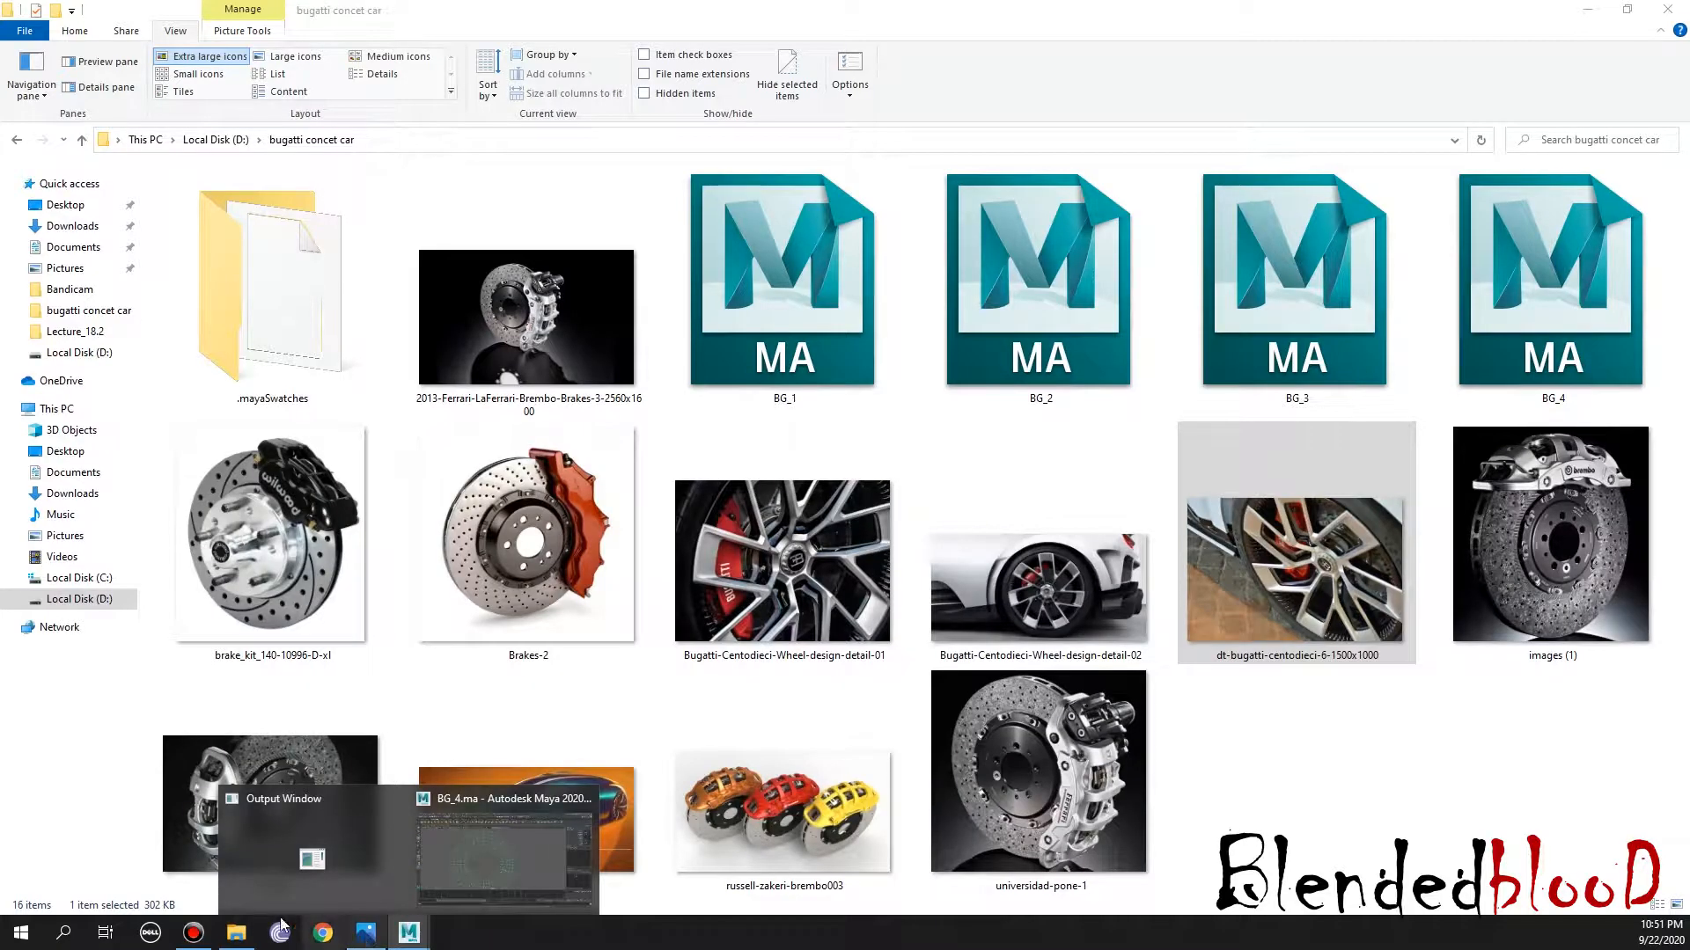
{"action": "left_click", "coordinate": [1376, 783]}
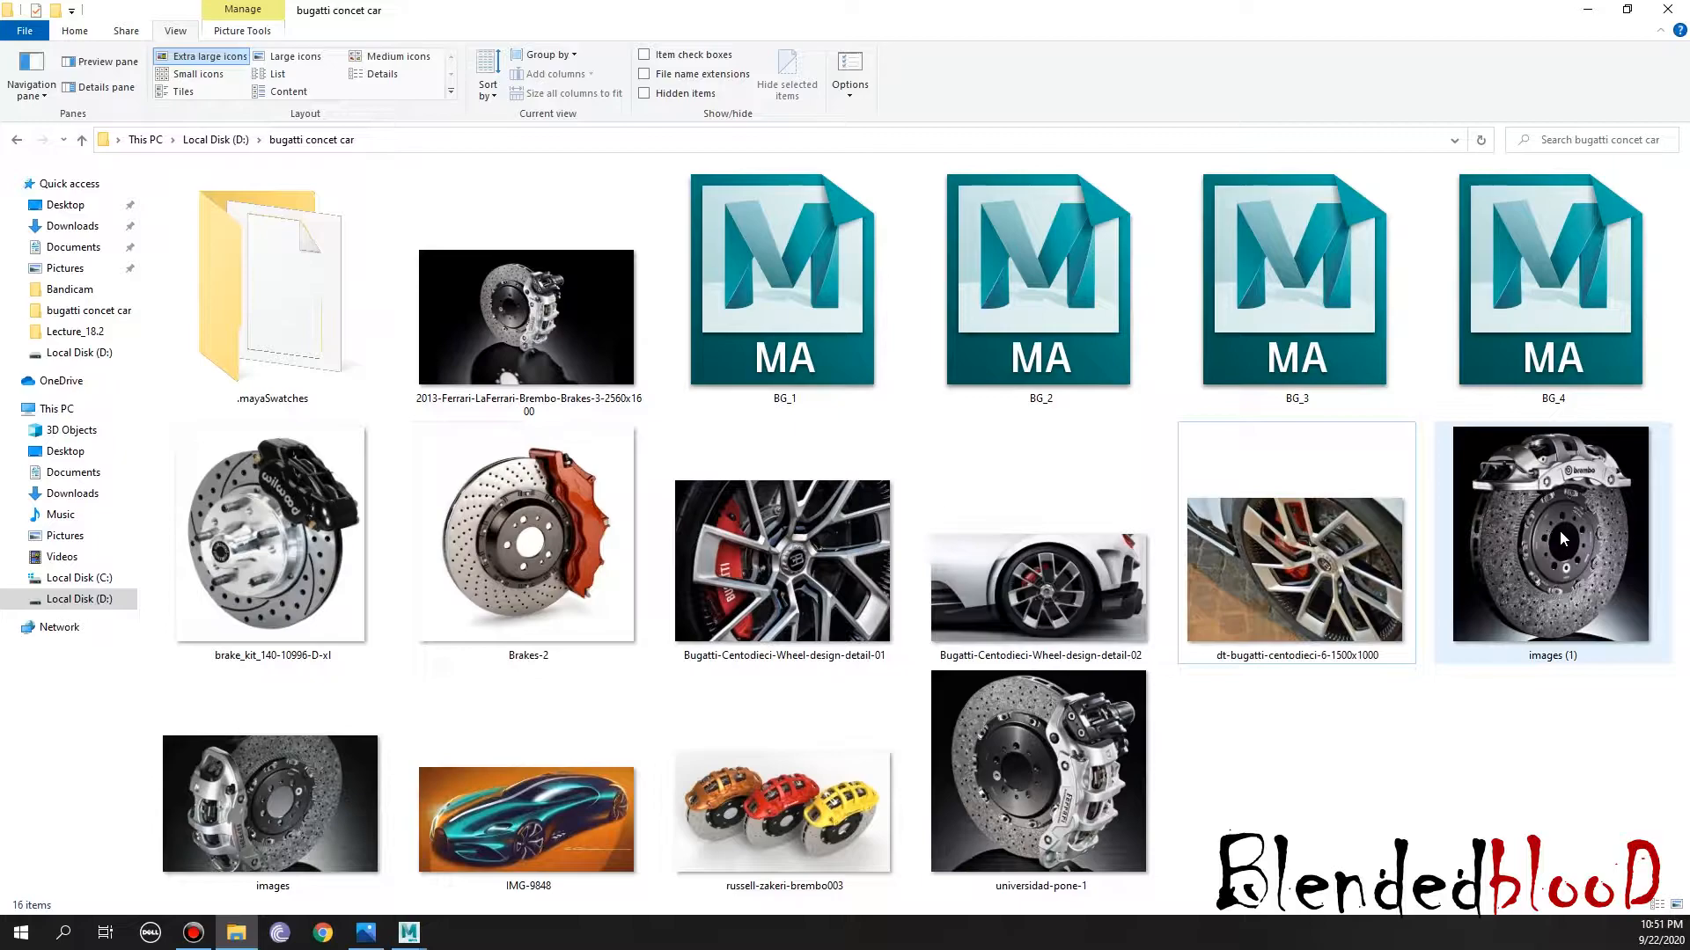
{"action": "mouse_move", "coordinate": [408, 932]}
{"action": "left_click", "coordinate": [517, 852]}
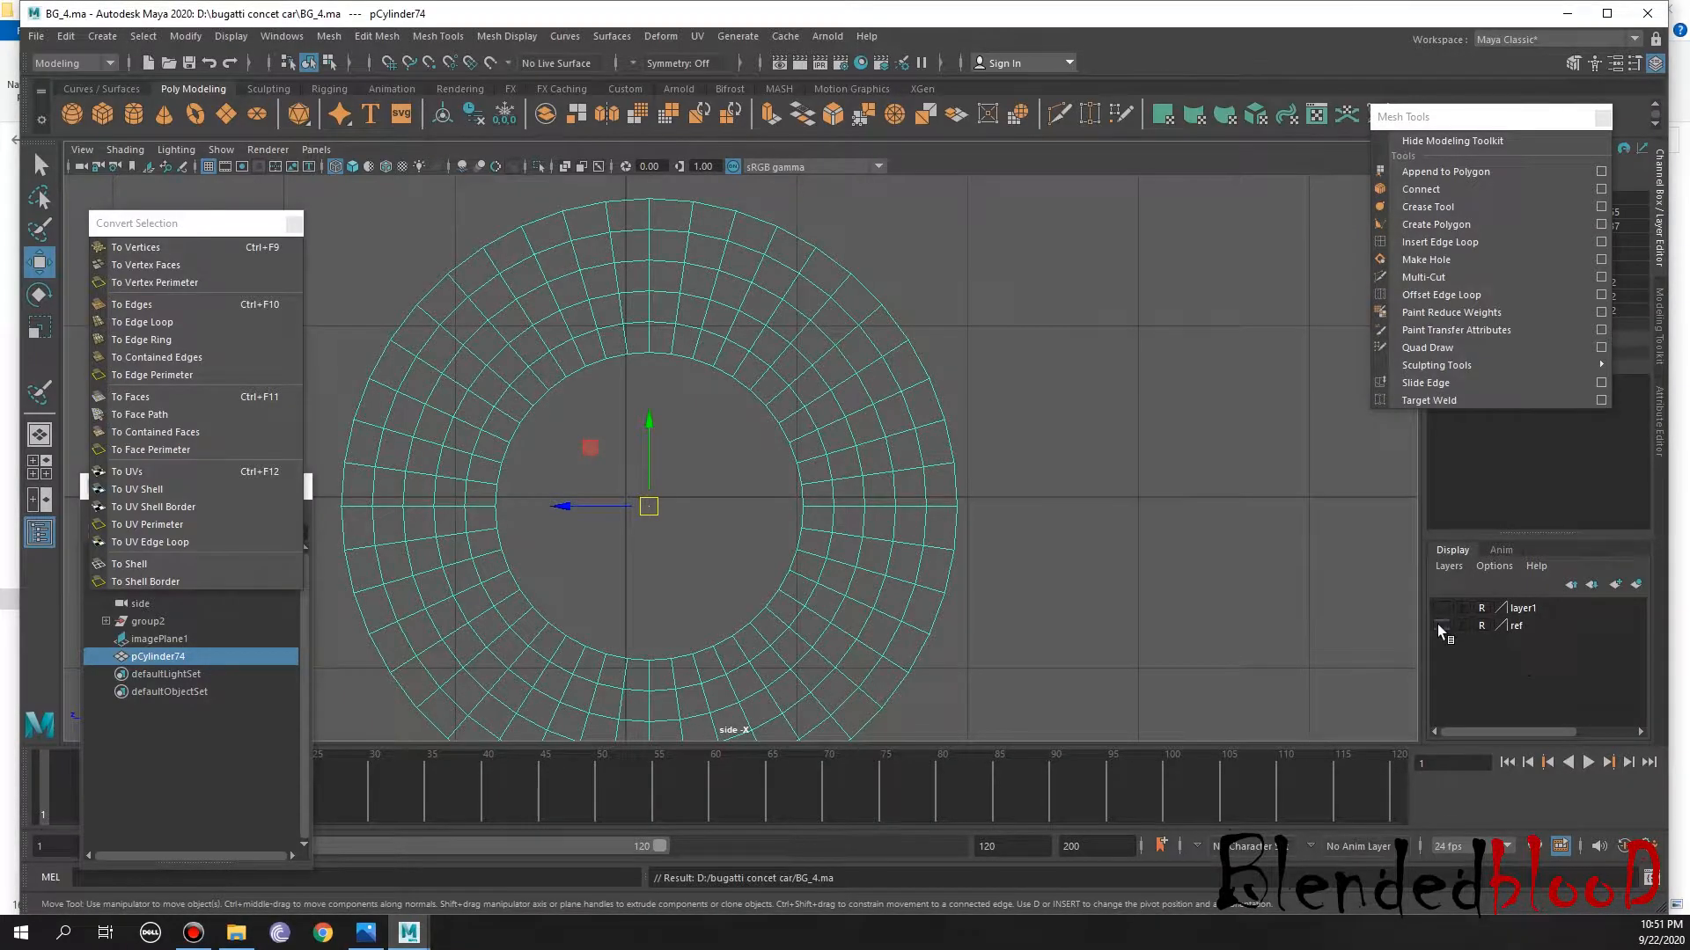
{"action": "left_click", "coordinate": [1439, 626]}
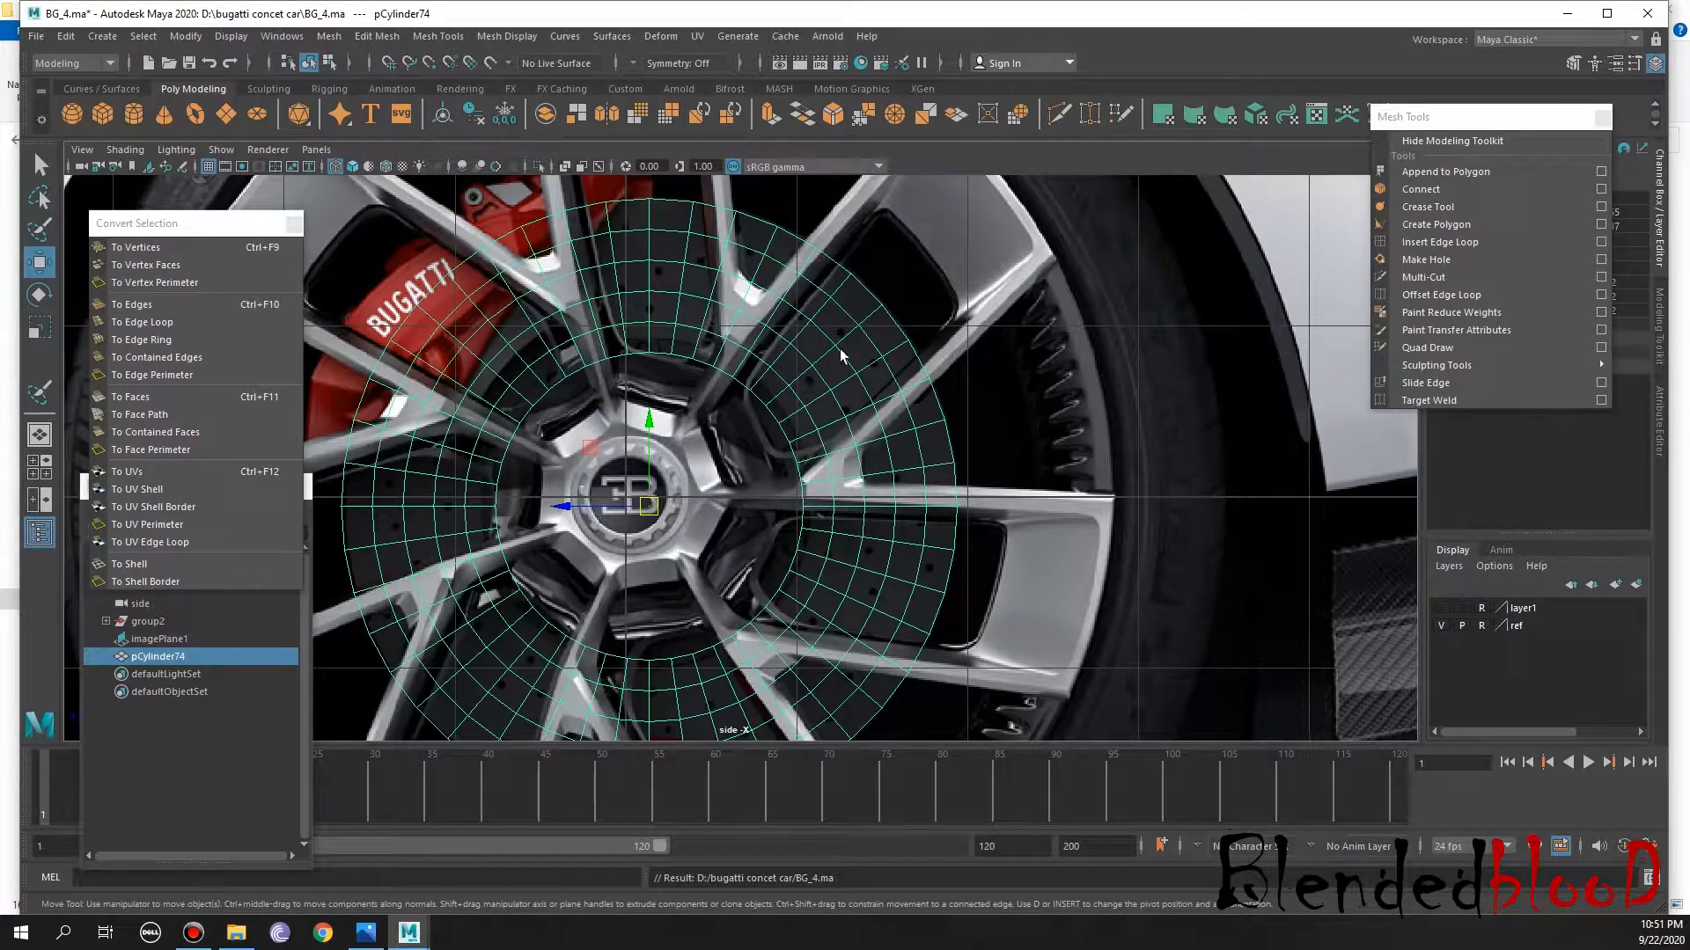
{"action": "left_click", "coordinate": [1440, 625]}
Create a polygon plane and move it beside the ring to about Y 0.469, Z -3.126
{"action": "right_click_drag", "start_coordinate": [1007, 405], "coordinate": [1071, 528], "text": "alt"}
{"action": "middle_click_drag", "start_coordinate": [1134, 465], "coordinate": [1045, 502], "text": "alt"}
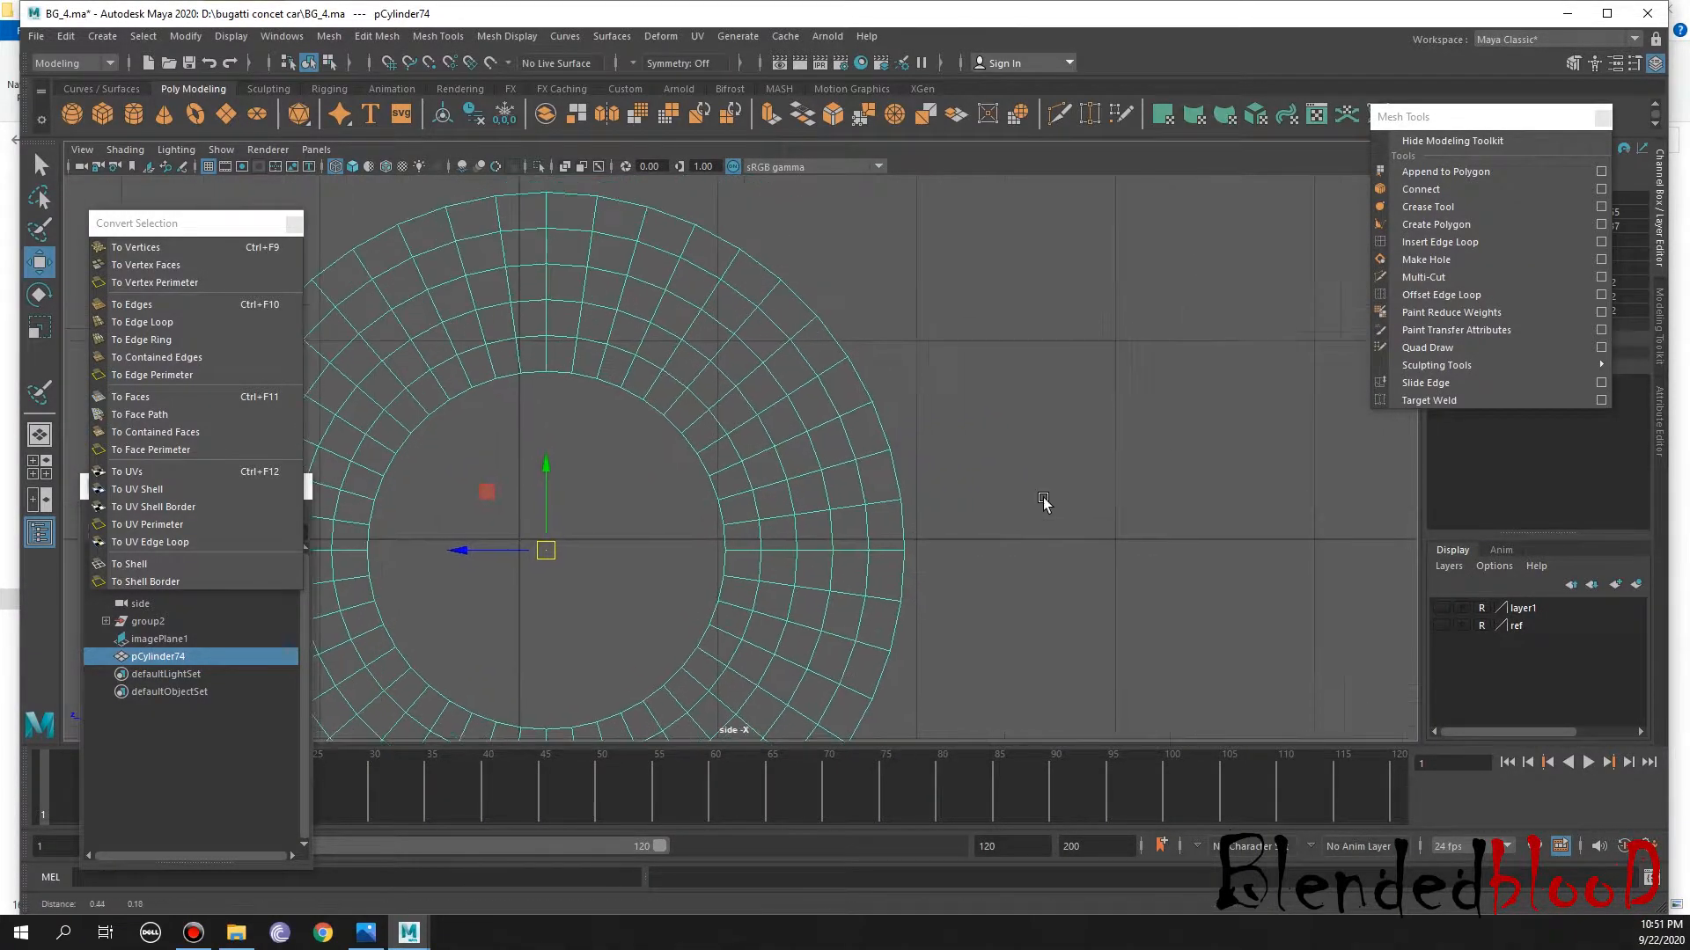
{"action": "left_click", "coordinate": [228, 116]}
{"action": "left_click_drag", "start_coordinate": [515, 543], "coordinate": [1166, 506]}
Set the polygon plane's Rotate Z to 90 so that it faces the side view
{"action": "key", "text": "e"}
{"action": "left_click_drag", "start_coordinate": [1538, 123], "coordinate": [1536, 493]}
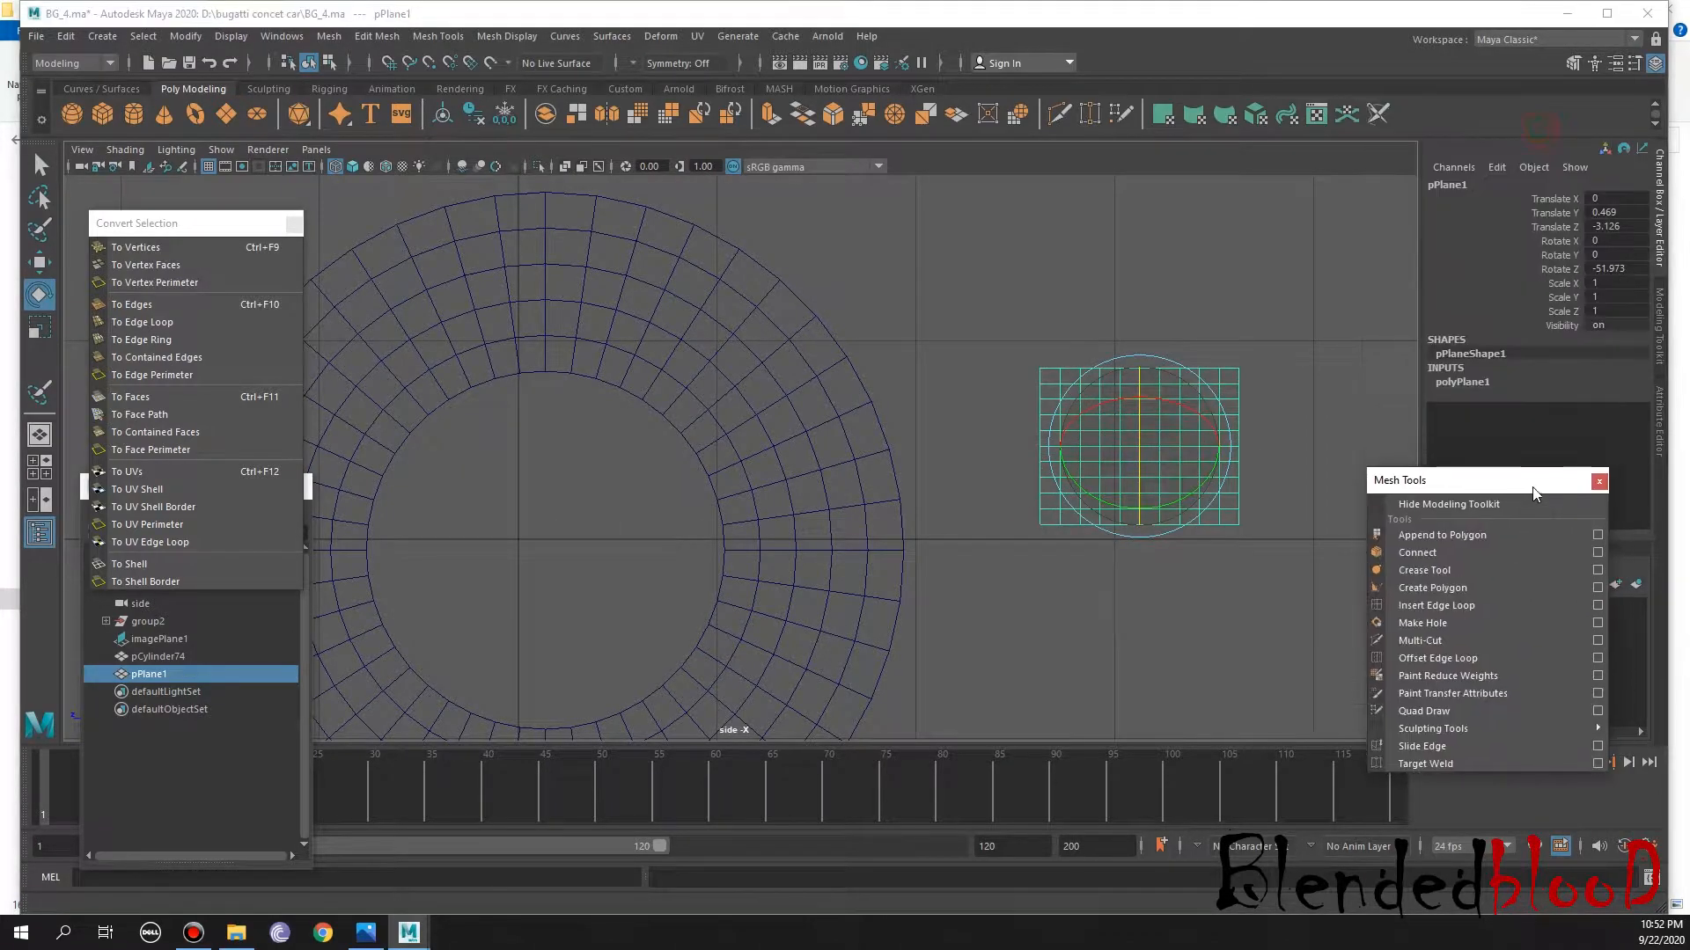
{"action": "left_click", "coordinate": [1622, 268]}
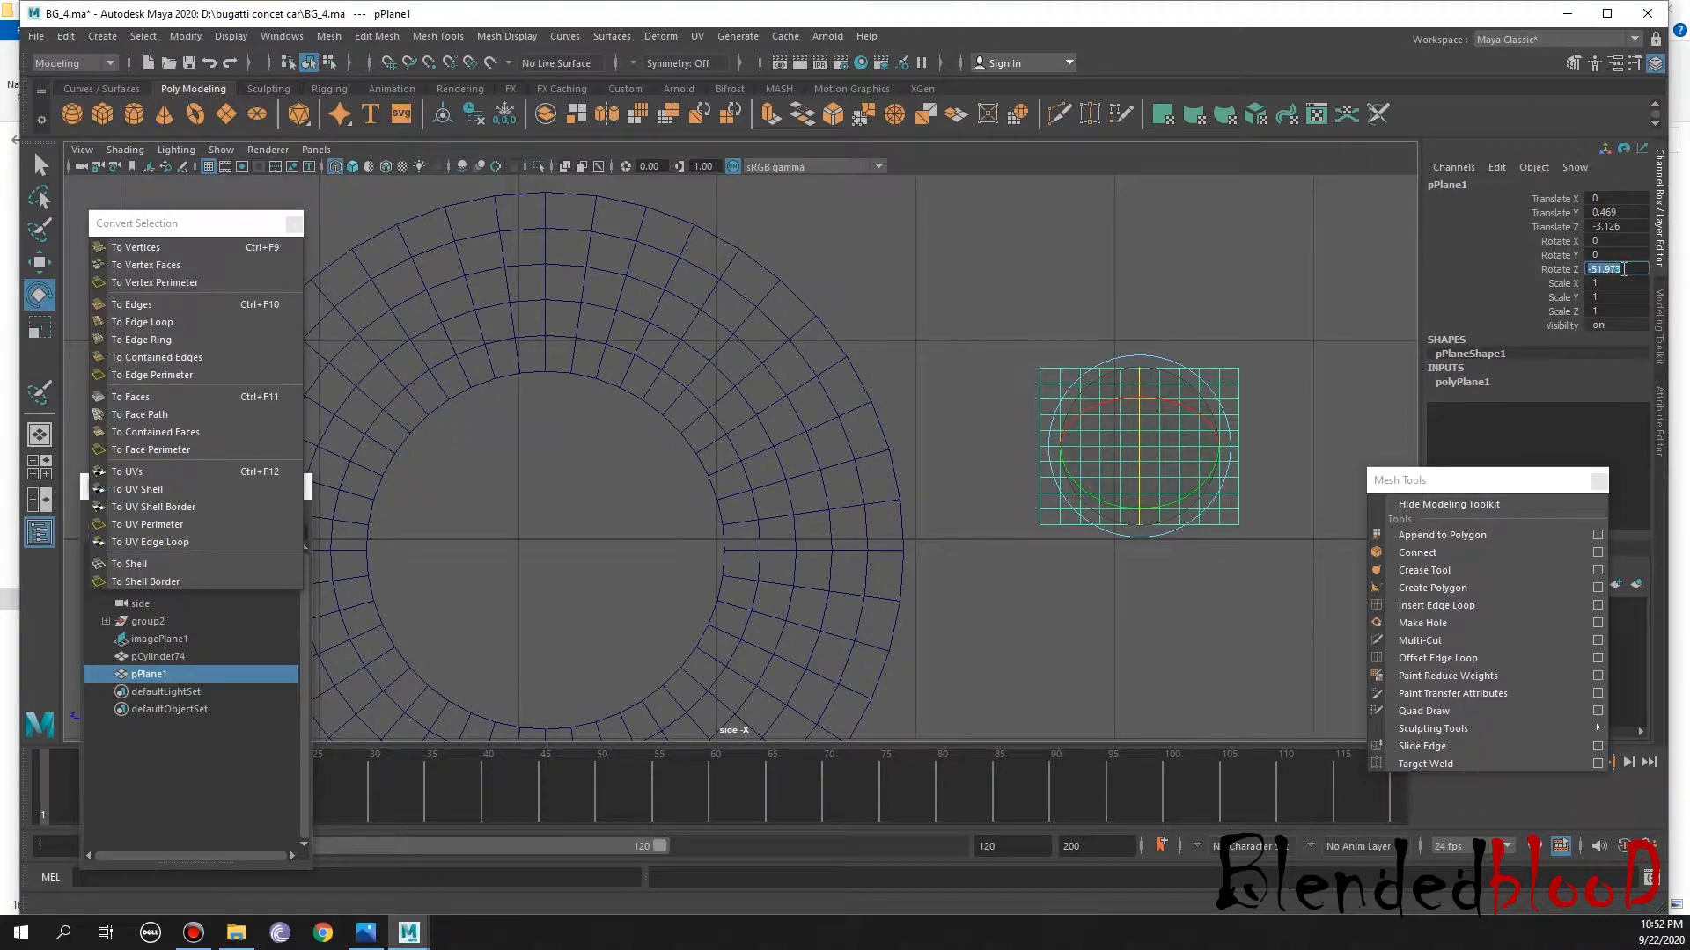
{"action": "type", "text": "90"}
{"action": "key", "text": "Return"}
Reduce the plane's Subdivisions Width and Subdivisions Height to 3
{"action": "left_click", "coordinate": [1488, 382]}
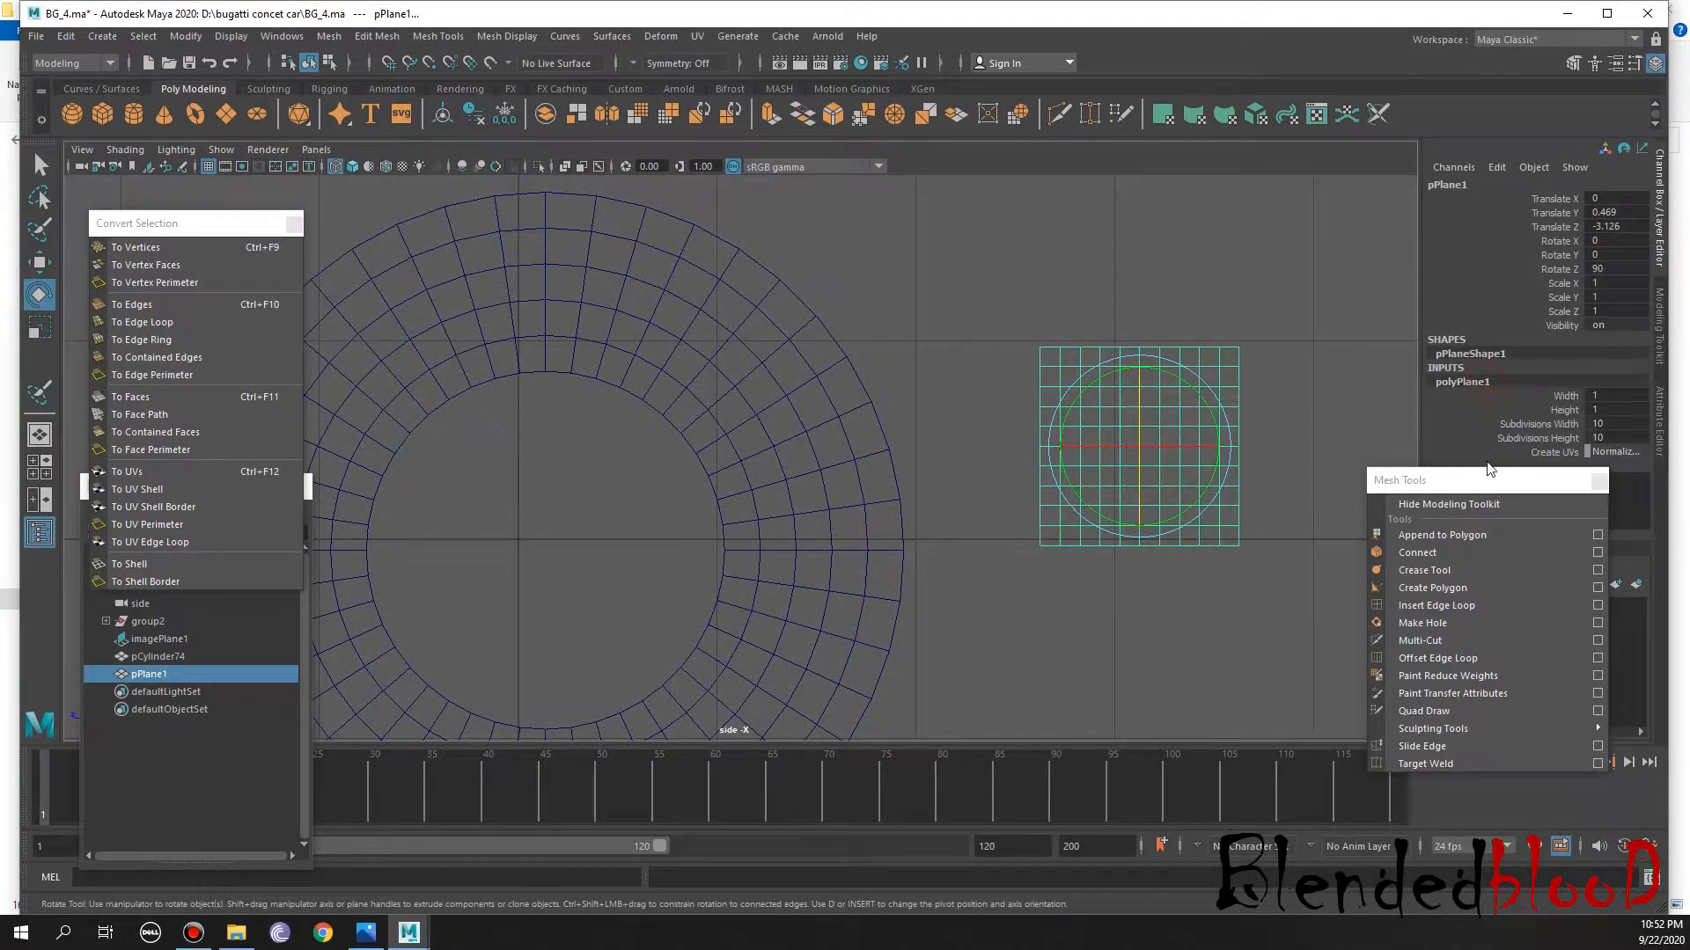
{"action": "left_click_drag", "start_coordinate": [1492, 480], "coordinate": [1500, 585]}
{"action": "left_click_drag", "start_coordinate": [1544, 424], "coordinate": [1544, 438]}
{"action": "middle_click_drag", "start_coordinate": [1350, 452], "coordinate": [1158, 471]}
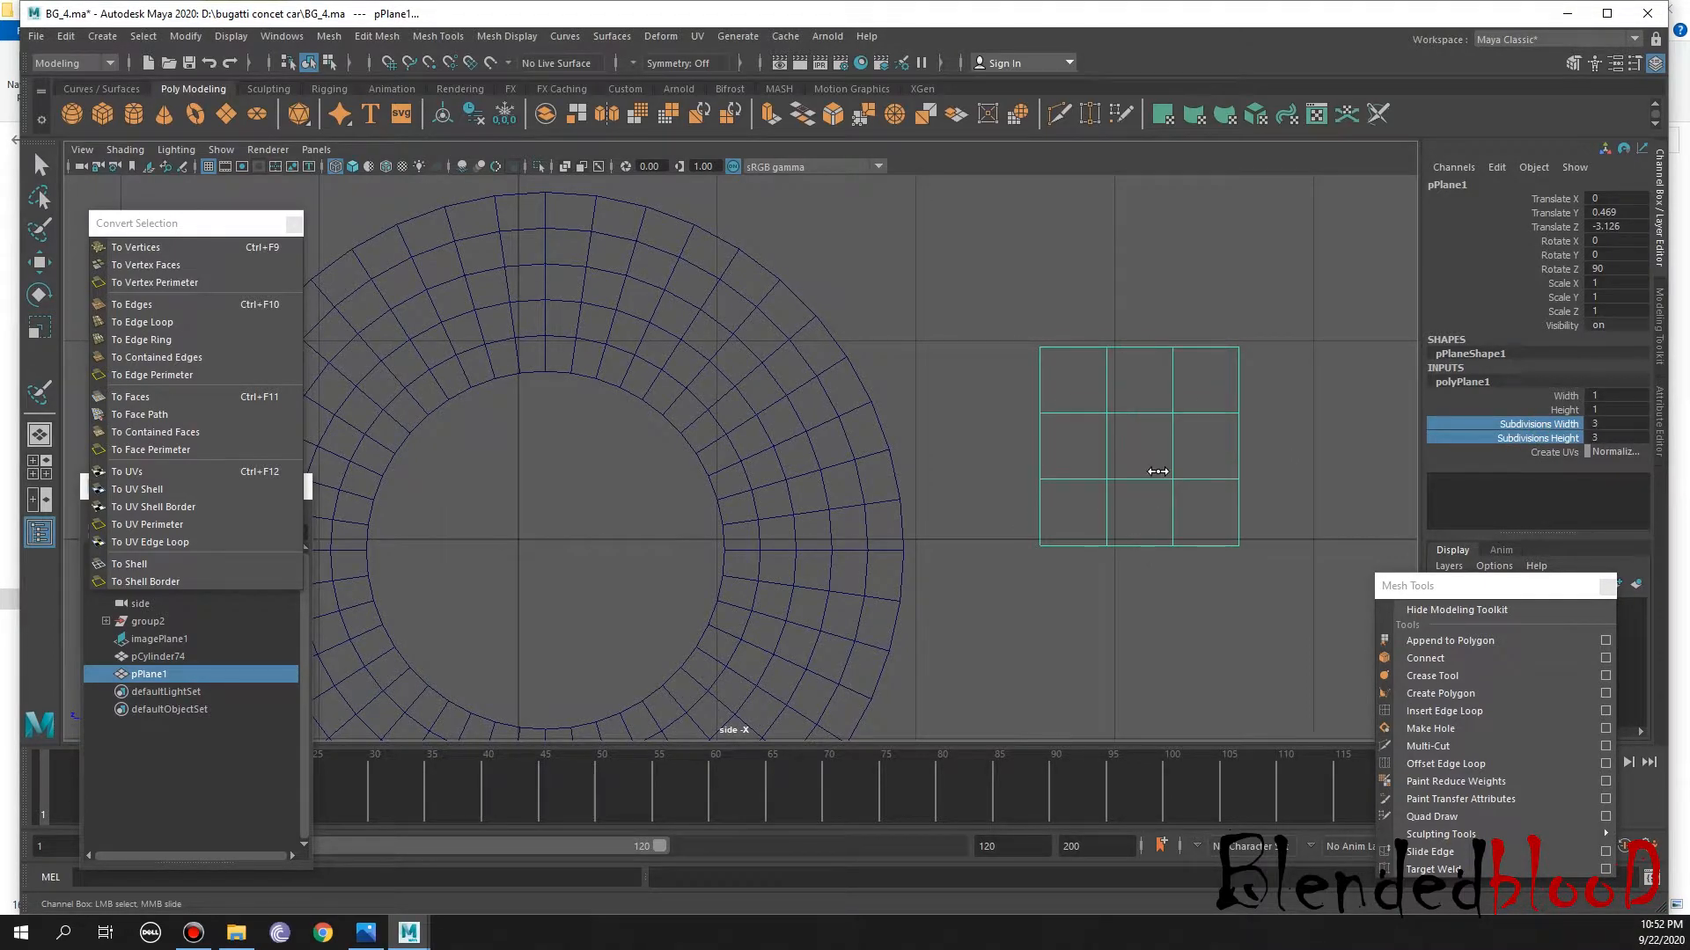
{"action": "key", "text": "w"}
Insert one vertical and one horizontal edge loop through the middle of the plane
{"action": "right_click_drag", "start_coordinate": [1199, 519], "coordinate": [1281, 678], "text": "alt"}
{"action": "middle_click_drag", "start_coordinate": [1336, 537], "coordinate": [1187, 524], "text": "alt"}
{"action": "right_click_drag", "start_coordinate": [1186, 521], "coordinate": [1268, 598], "text": "alt"}
{"action": "left_click_drag", "start_coordinate": [1452, 585], "coordinate": [1489, 506]}
{"action": "middle_click_drag", "start_coordinate": [1188, 441], "coordinate": [1113, 442], "text": "alt"}
{"action": "left_click", "coordinate": [1489, 631]}
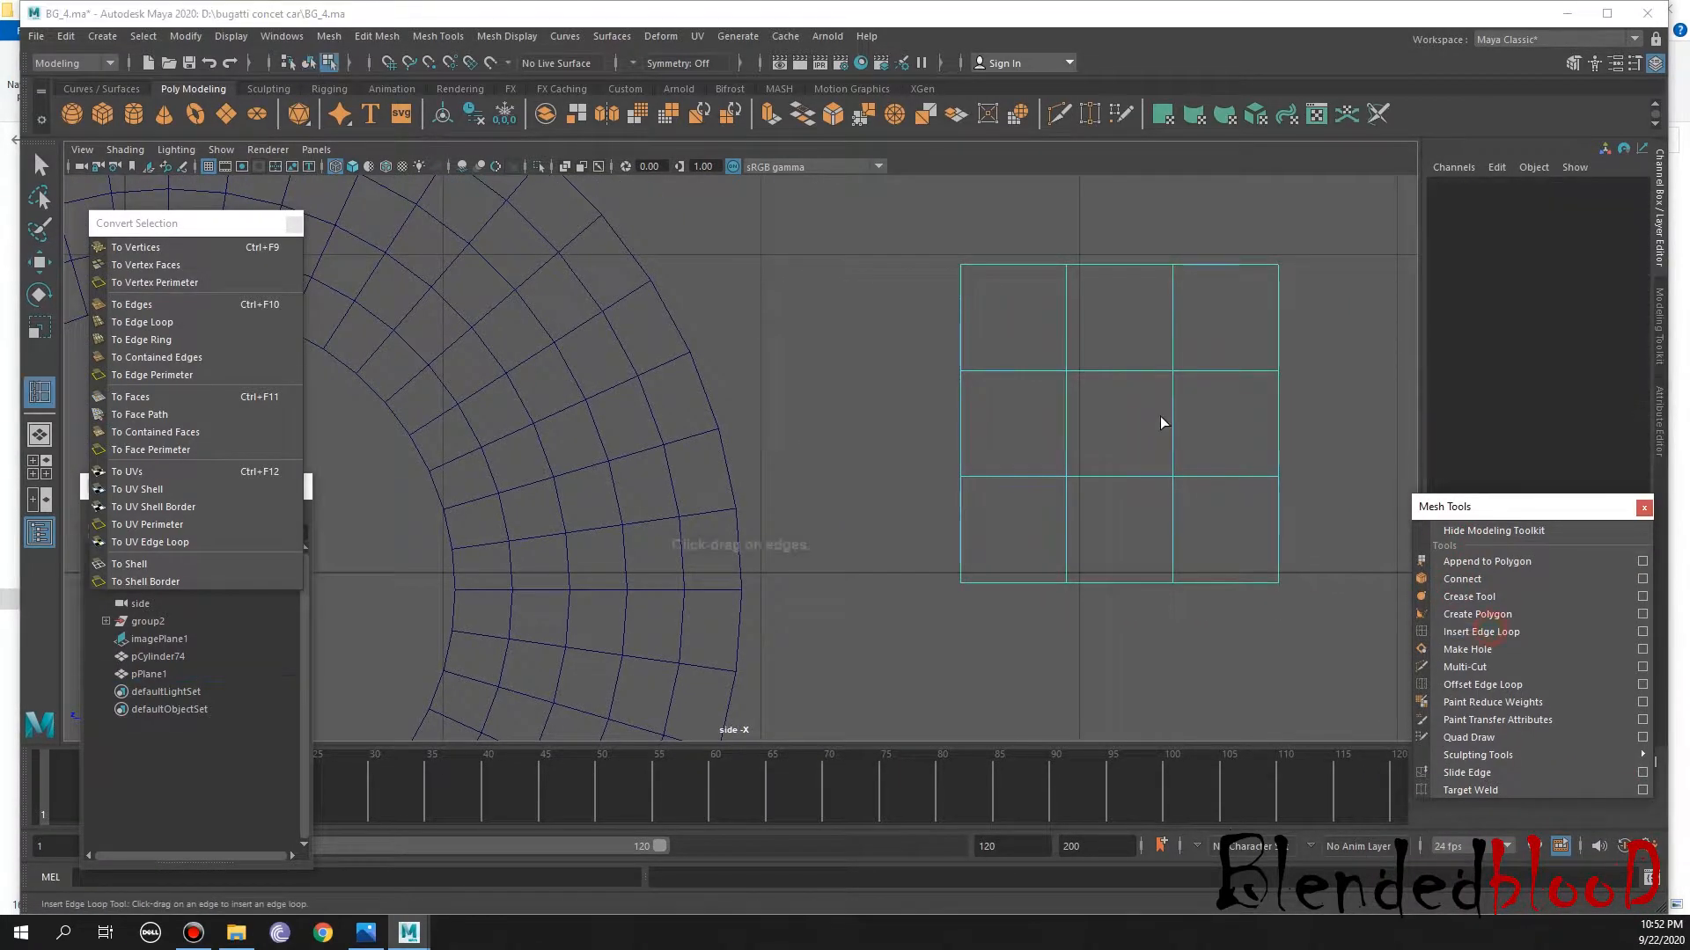
{"action": "left_click", "coordinate": [1123, 374]}
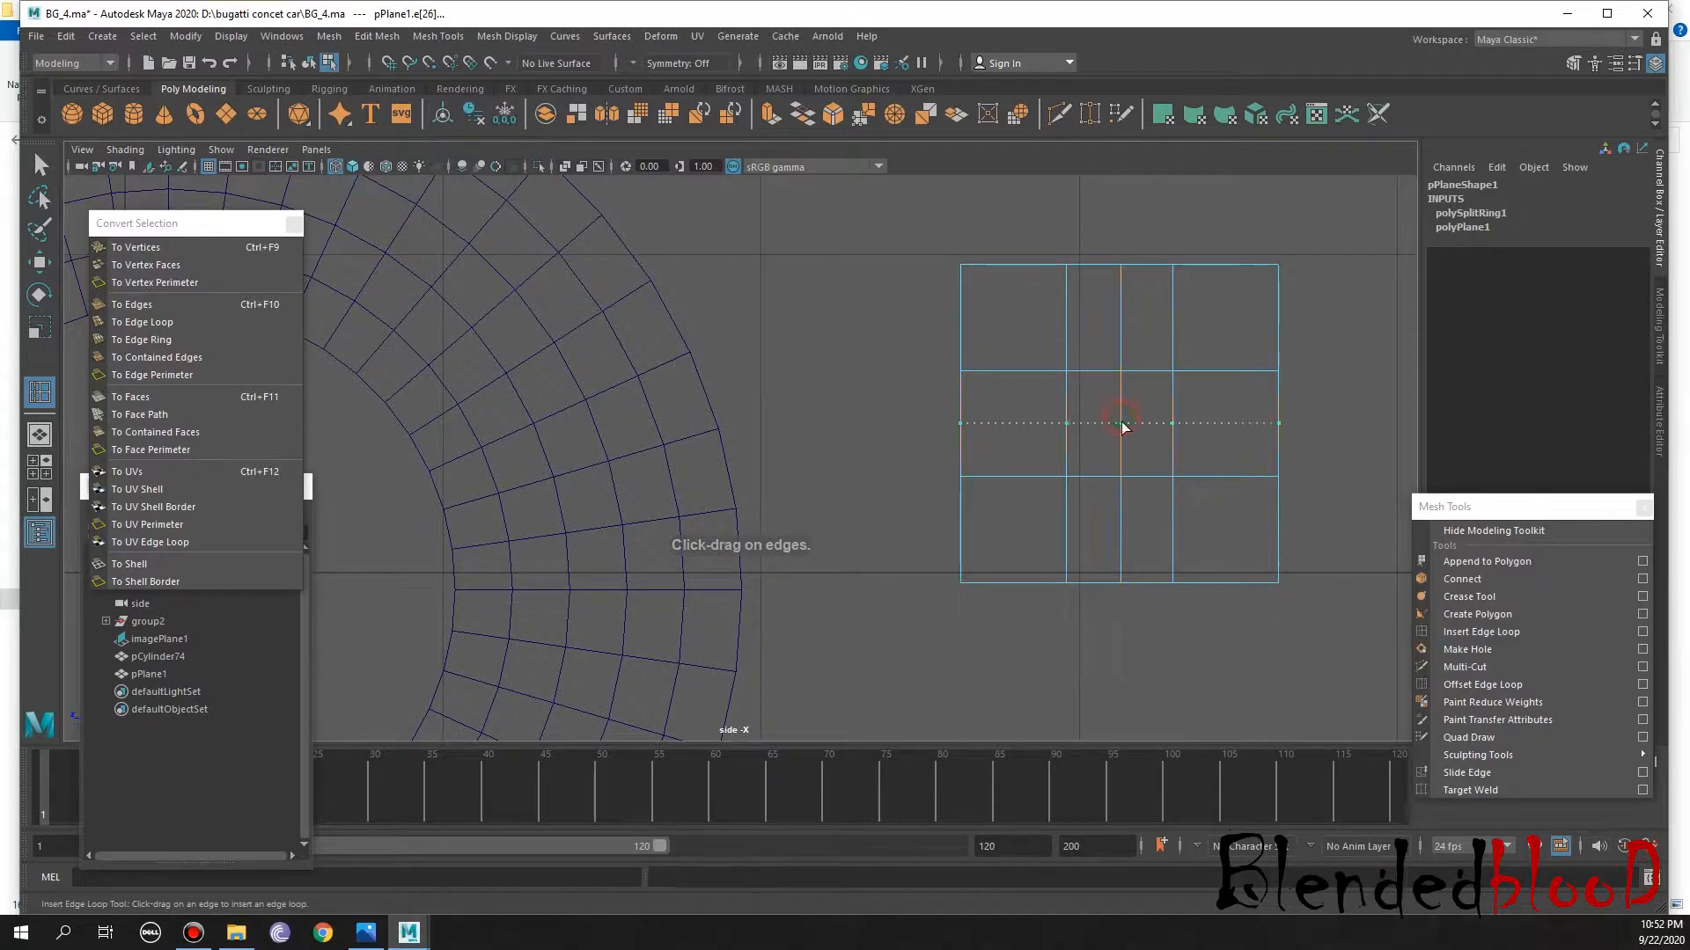
{"action": "left_click", "coordinate": [1125, 424]}
{"action": "key", "text": "w"}
Select the four small faces at the centre of the plane
{"action": "right_click_drag", "start_coordinate": [1138, 401], "coordinate": [1133, 475]}
{"action": "left_click", "coordinate": [1090, 393]}
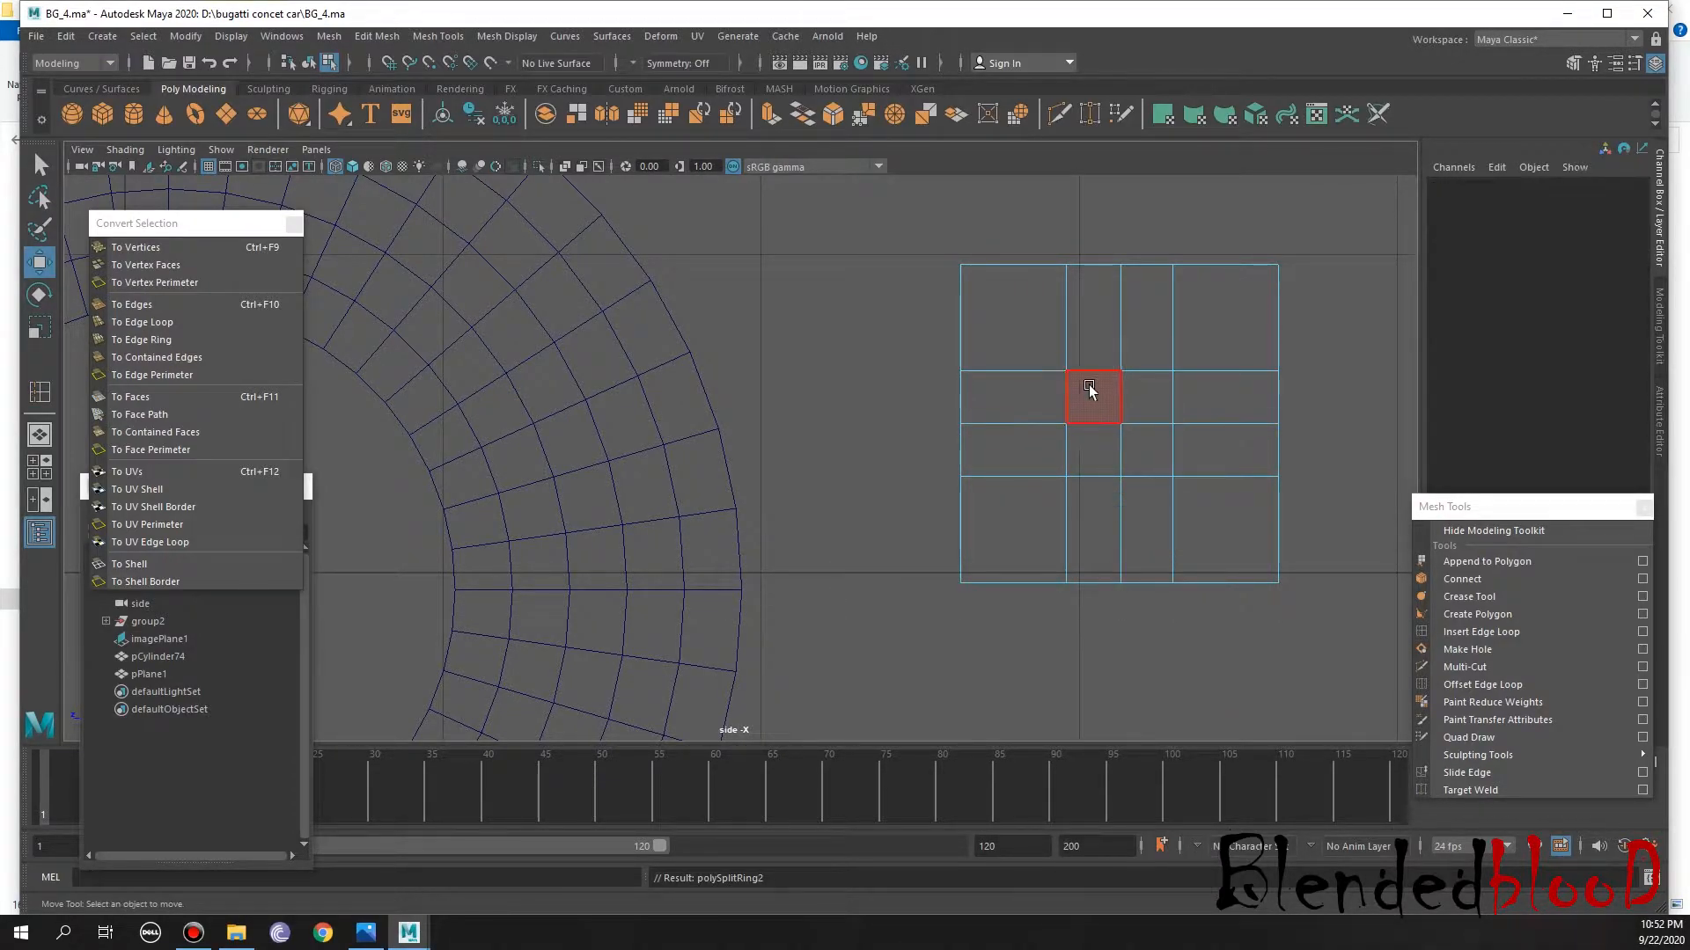
{"action": "left_click", "coordinate": [1096, 445], "text": "shift"}
{"action": "left_click", "coordinate": [1133, 440], "text": "shift"}
{"action": "left_click", "coordinate": [1144, 403], "text": "shift"}
Scale the four mid-side vertices of the plane's central square outward to form an octagon
{"action": "right_click_drag", "start_coordinate": [1145, 401], "coordinate": [1061, 410]}
{"action": "double_click", "coordinate": [1158, 423]}
{"action": "left_click", "coordinate": [1109, 343]}
{"action": "left_click", "coordinate": [1047, 414], "text": "shift"}
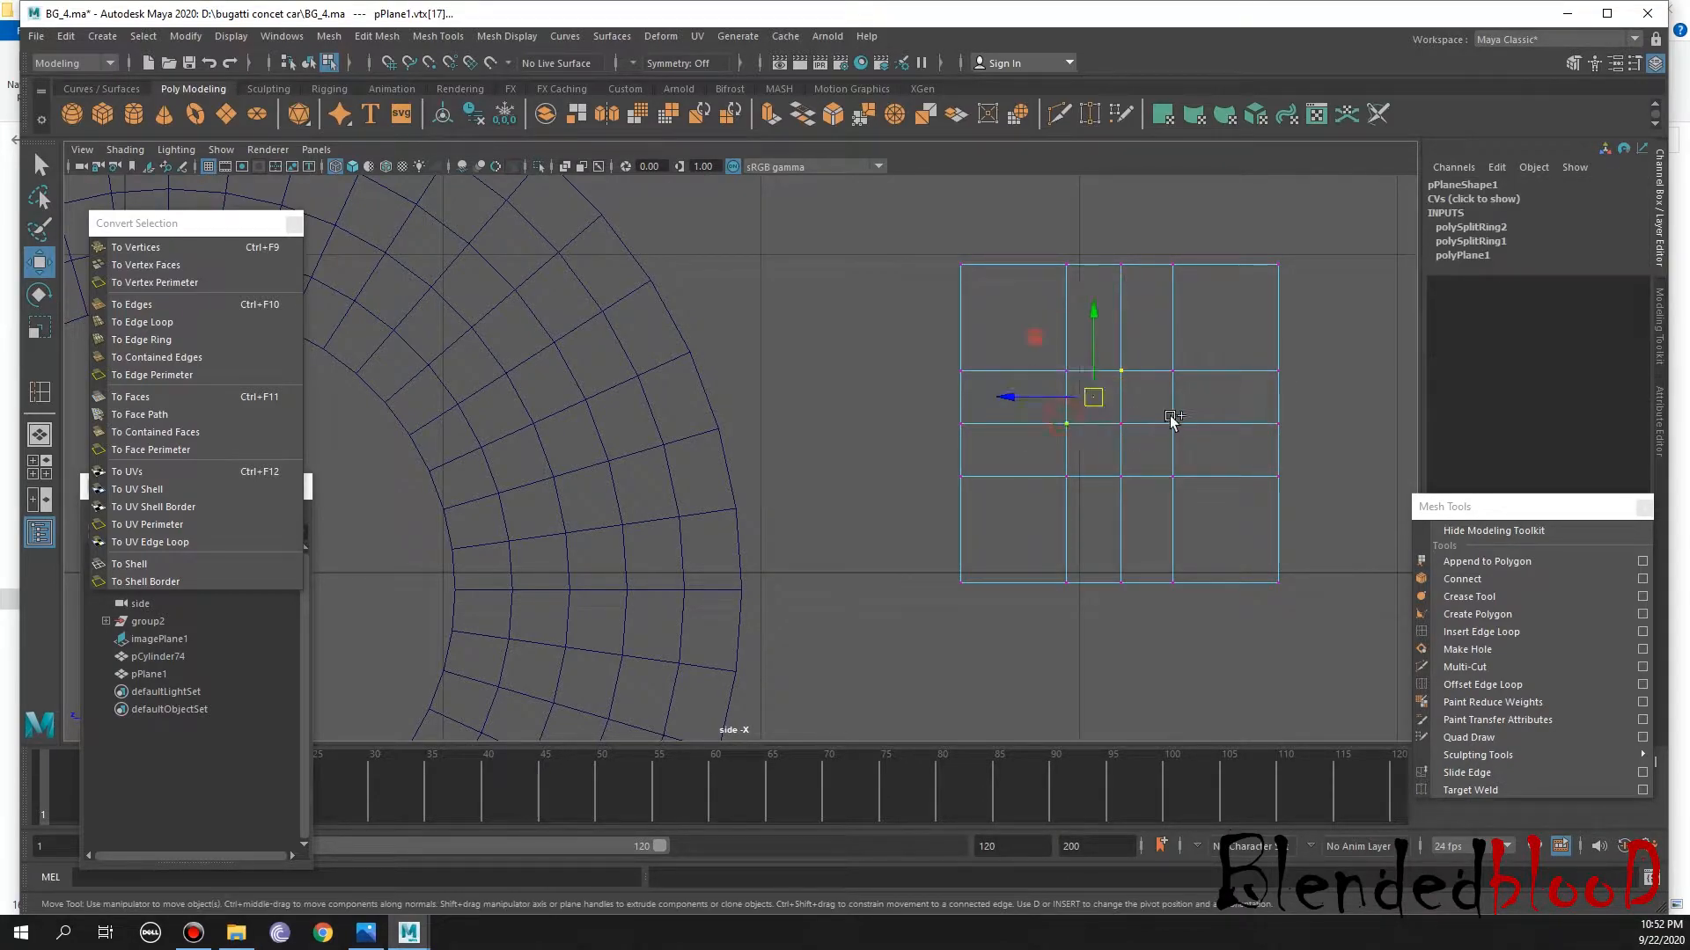
{"action": "left_click", "coordinate": [1177, 429], "text": "shift"}
{"action": "left_click", "coordinate": [1143, 490], "text": "shift"}
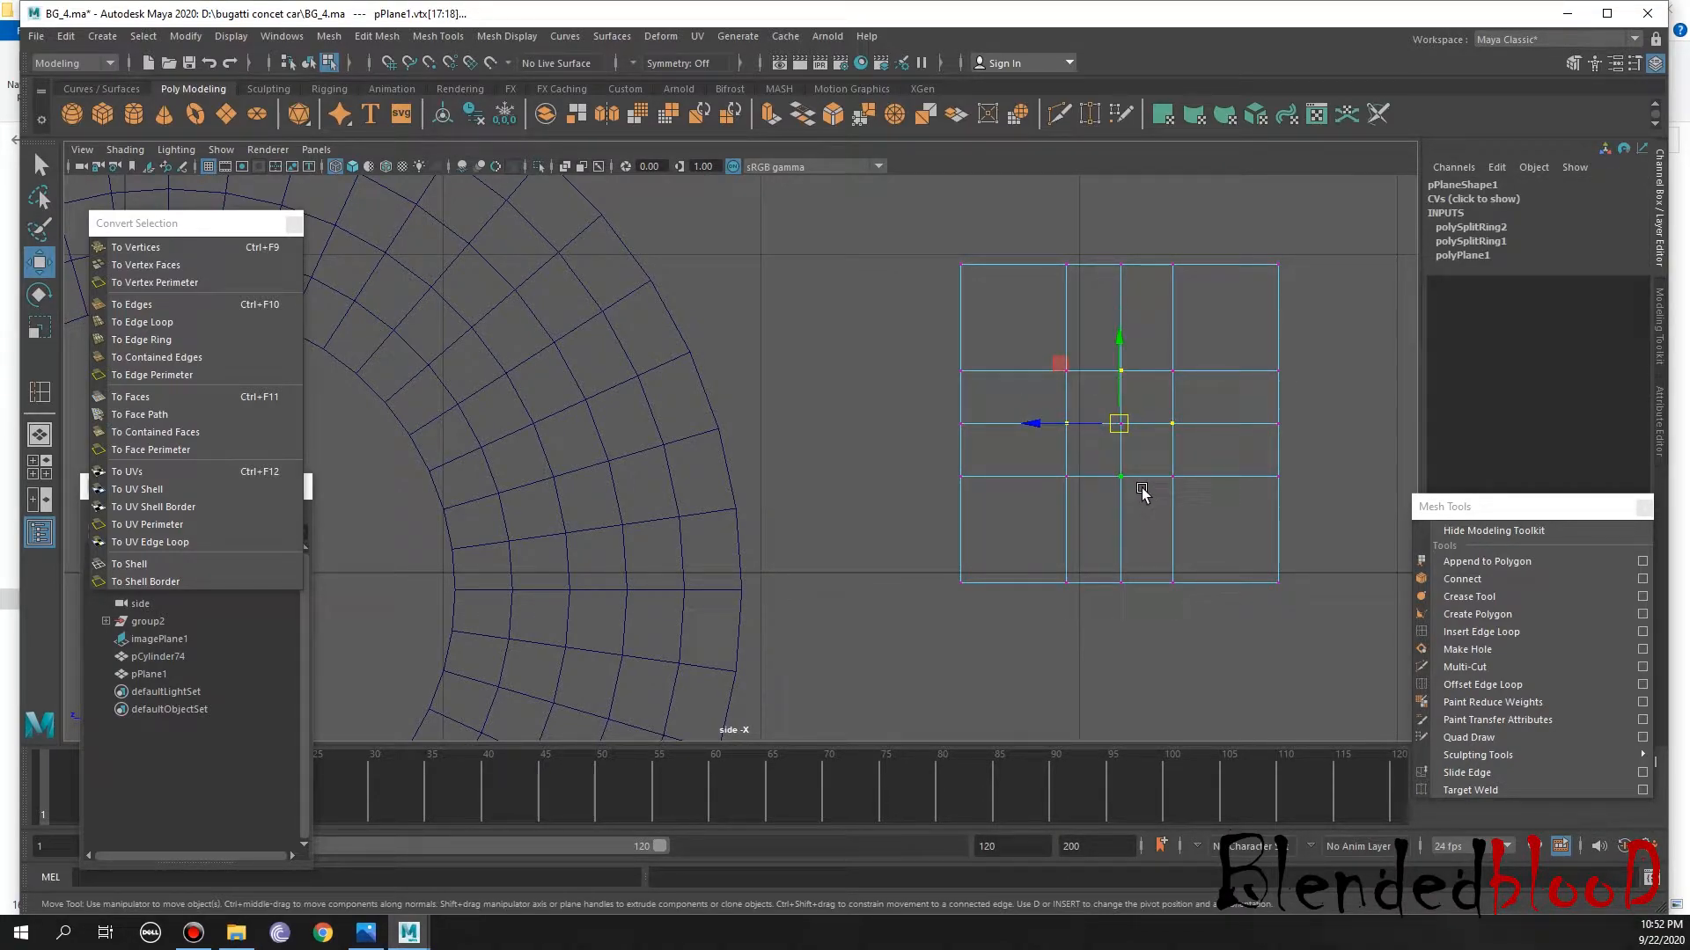
{"action": "key", "text": "r"}
{"action": "left_click_drag", "start_coordinate": [1119, 424], "coordinate": [1162, 478]}
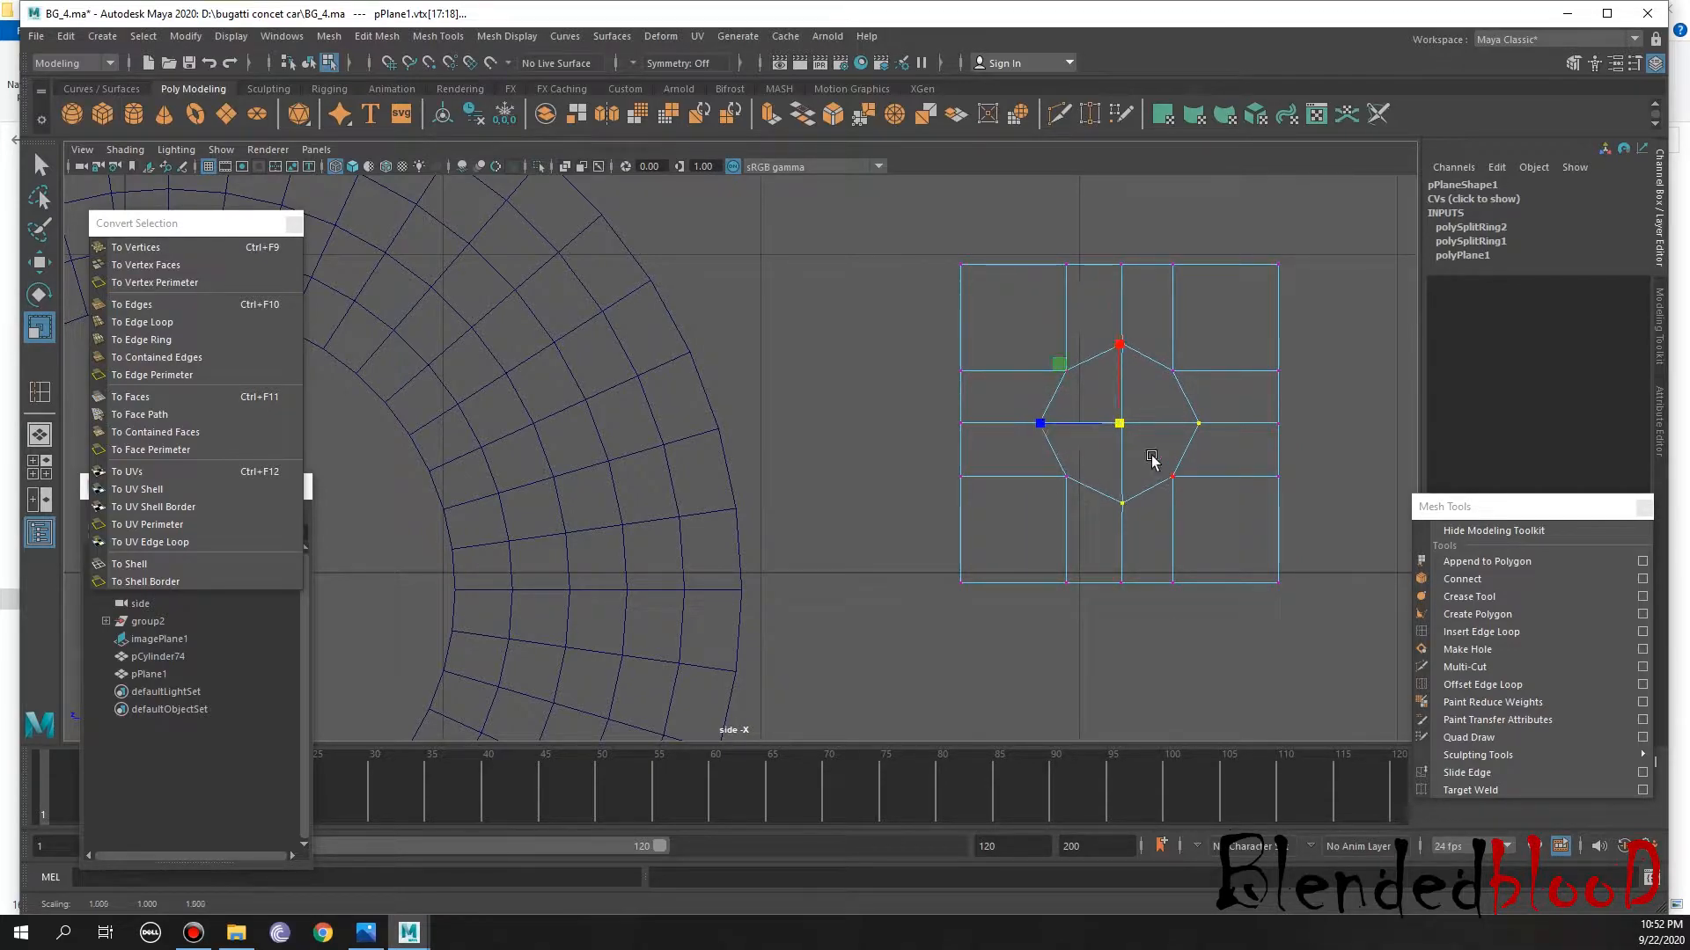
Delete the four faces inside the octagon and briefly preview the opening smoothed
{"action": "key", "text": "w"}
{"action": "right_click_drag", "start_coordinate": [1146, 418], "coordinate": [1145, 462]}
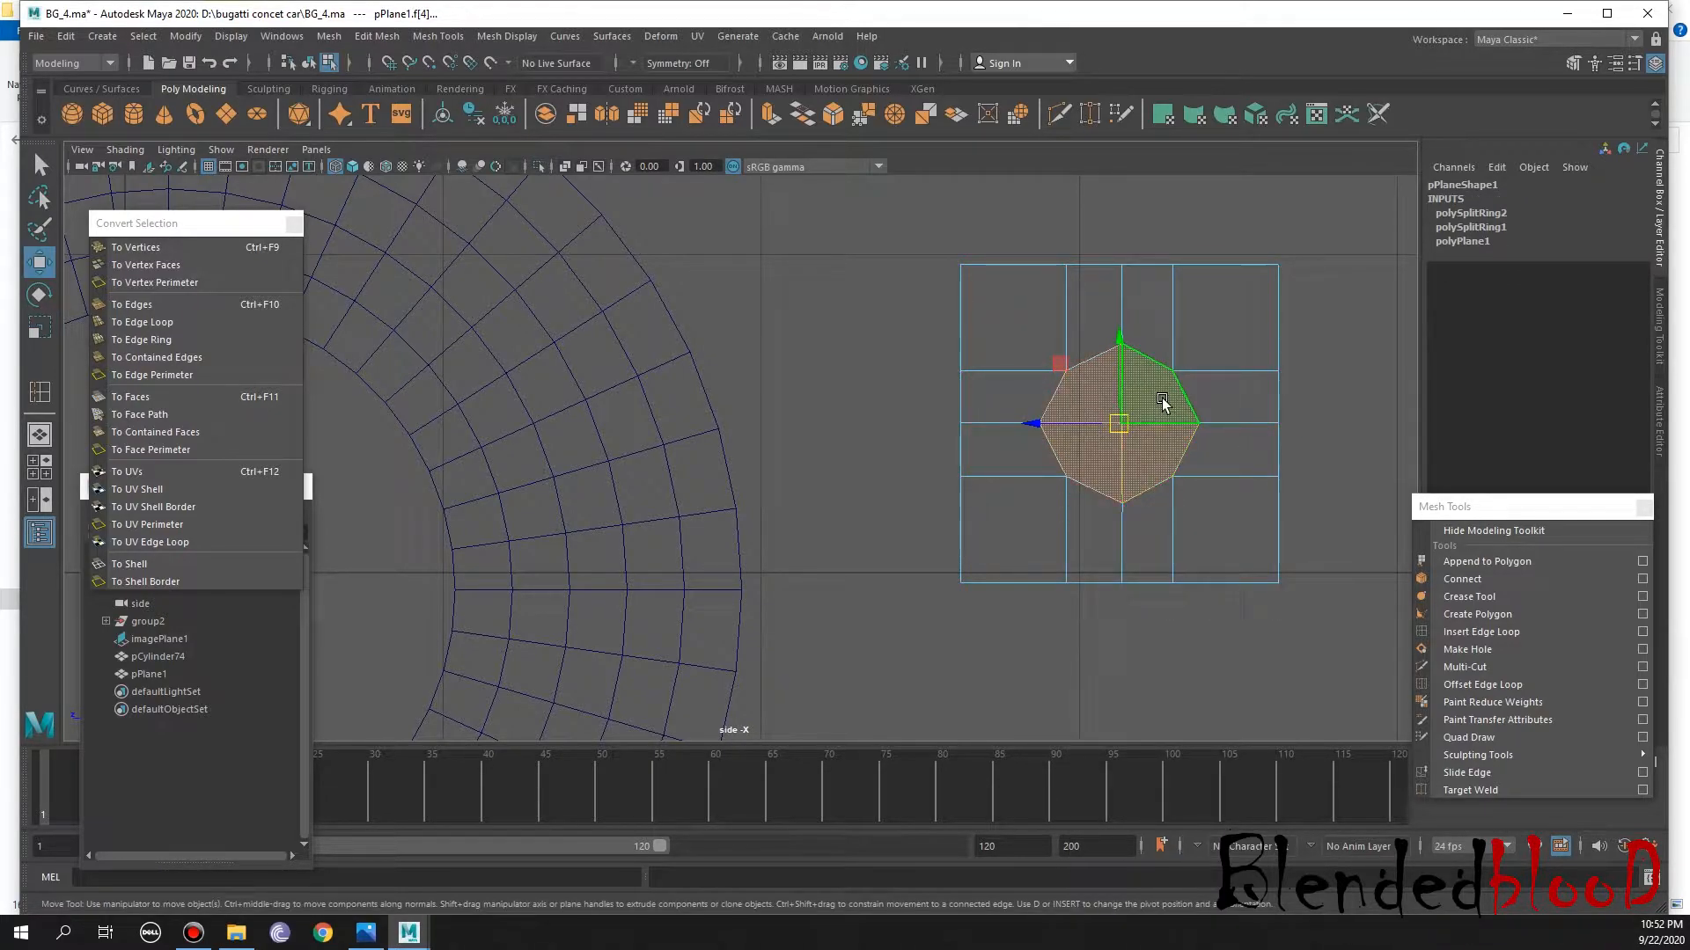
{"action": "left_click", "coordinate": [1212, 539]}
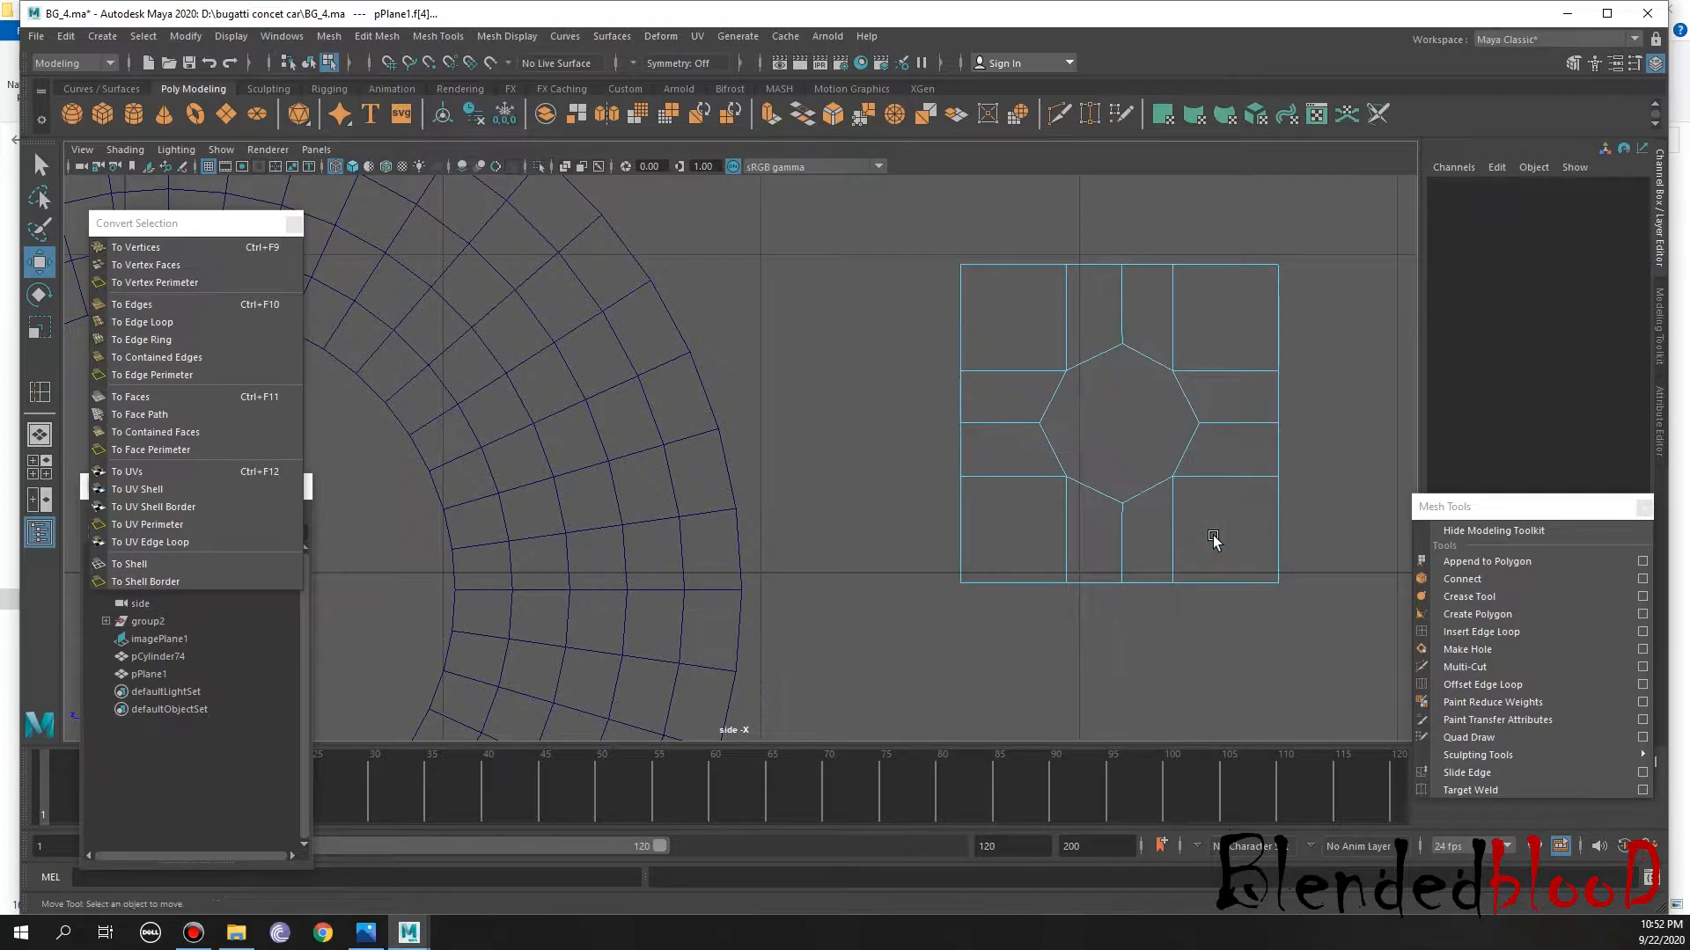
{"action": "key", "text": "3"}
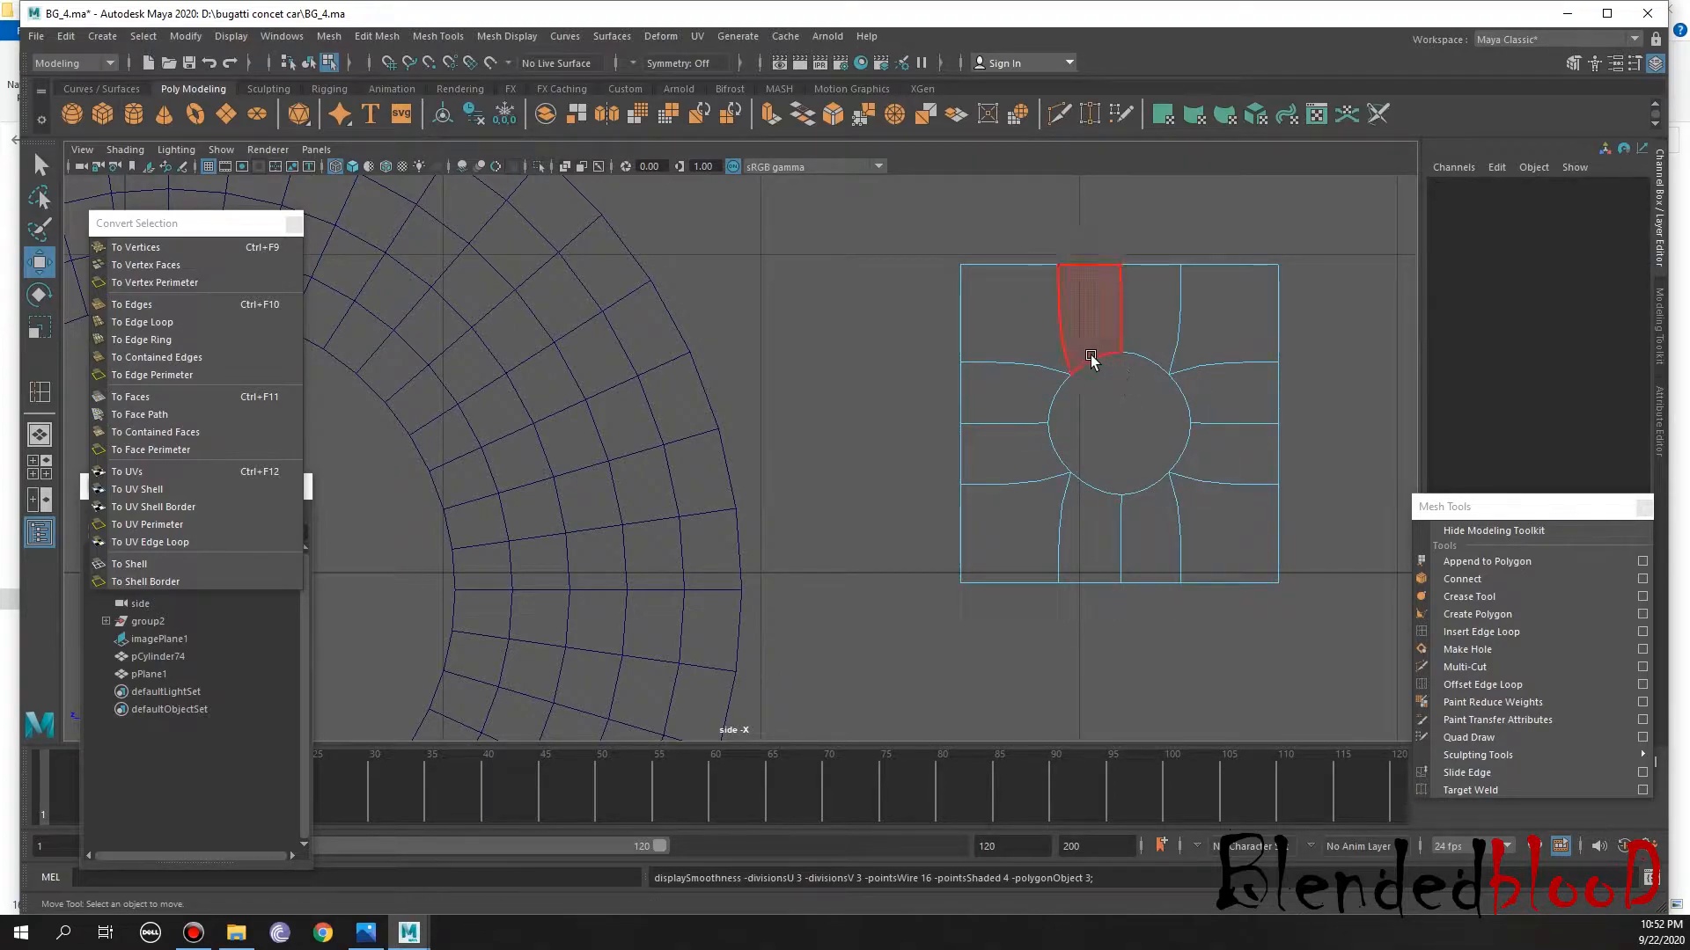
{"action": "key", "text": "1"}
Scale the octagon's top, bottom and two side vertices slightly inward, to about 0.91
{"action": "right_click_drag", "start_coordinate": [1093, 370], "coordinate": [1122, 346]}
{"action": "left_click", "coordinate": [1122, 344]}
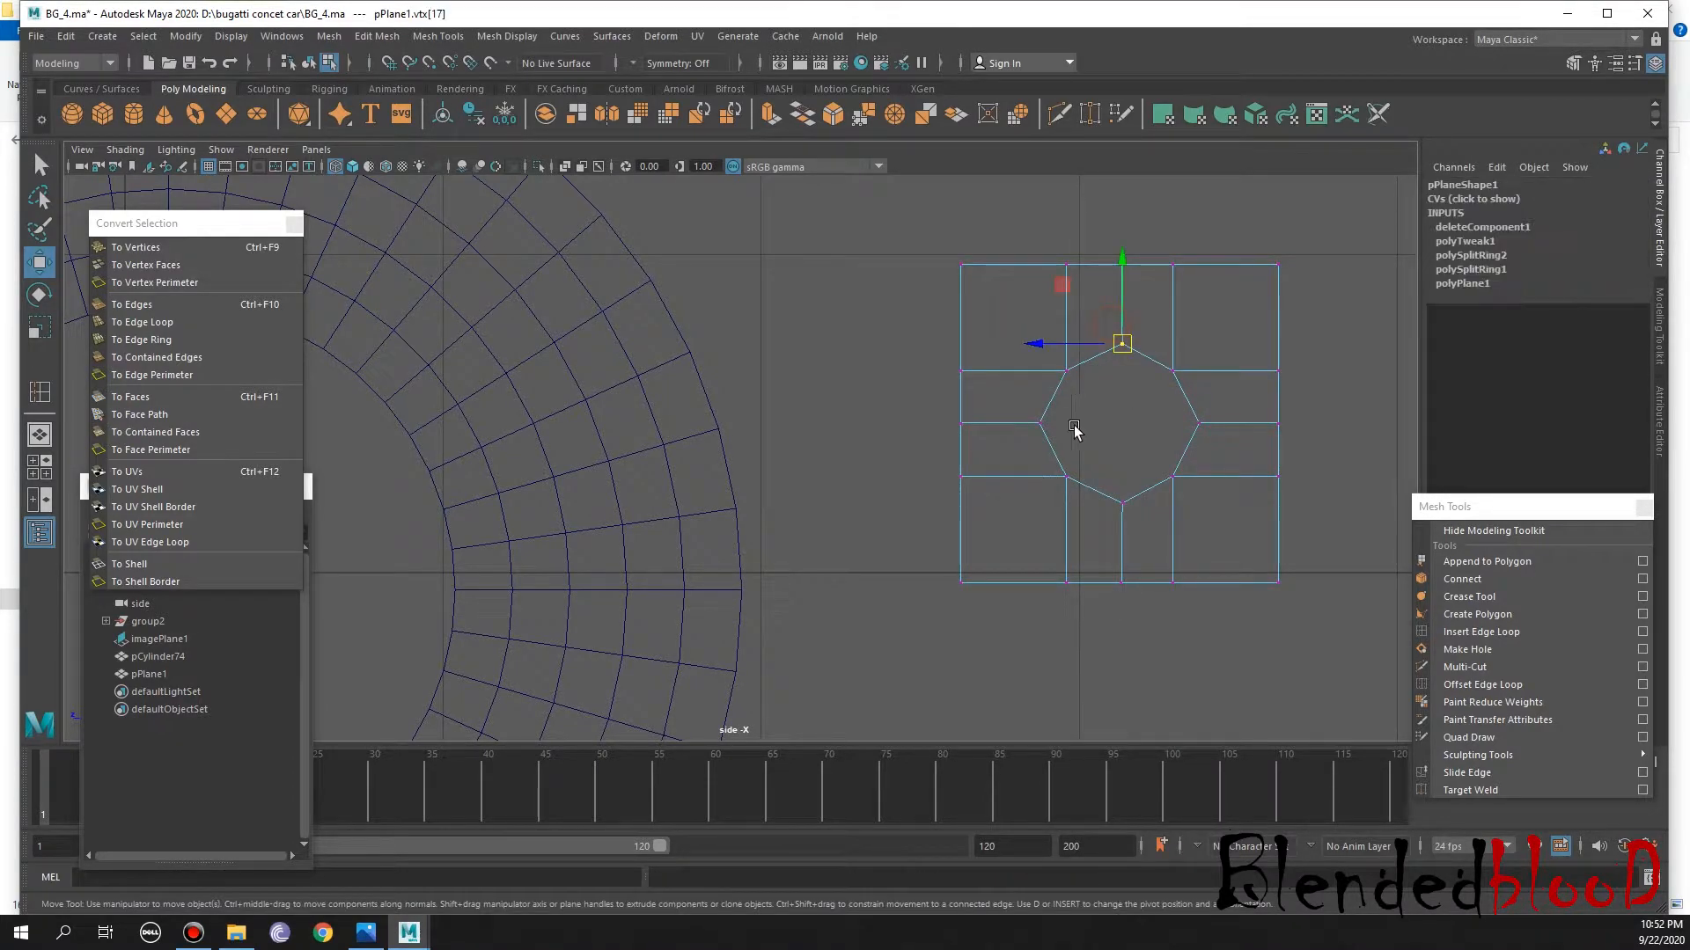
{"action": "left_click_drag", "start_coordinate": [1021, 409], "coordinate": [1228, 452], "text": "shift"}
{"action": "left_click_drag", "start_coordinate": [1136, 526], "coordinate": [1134, 521], "text": "shift"}
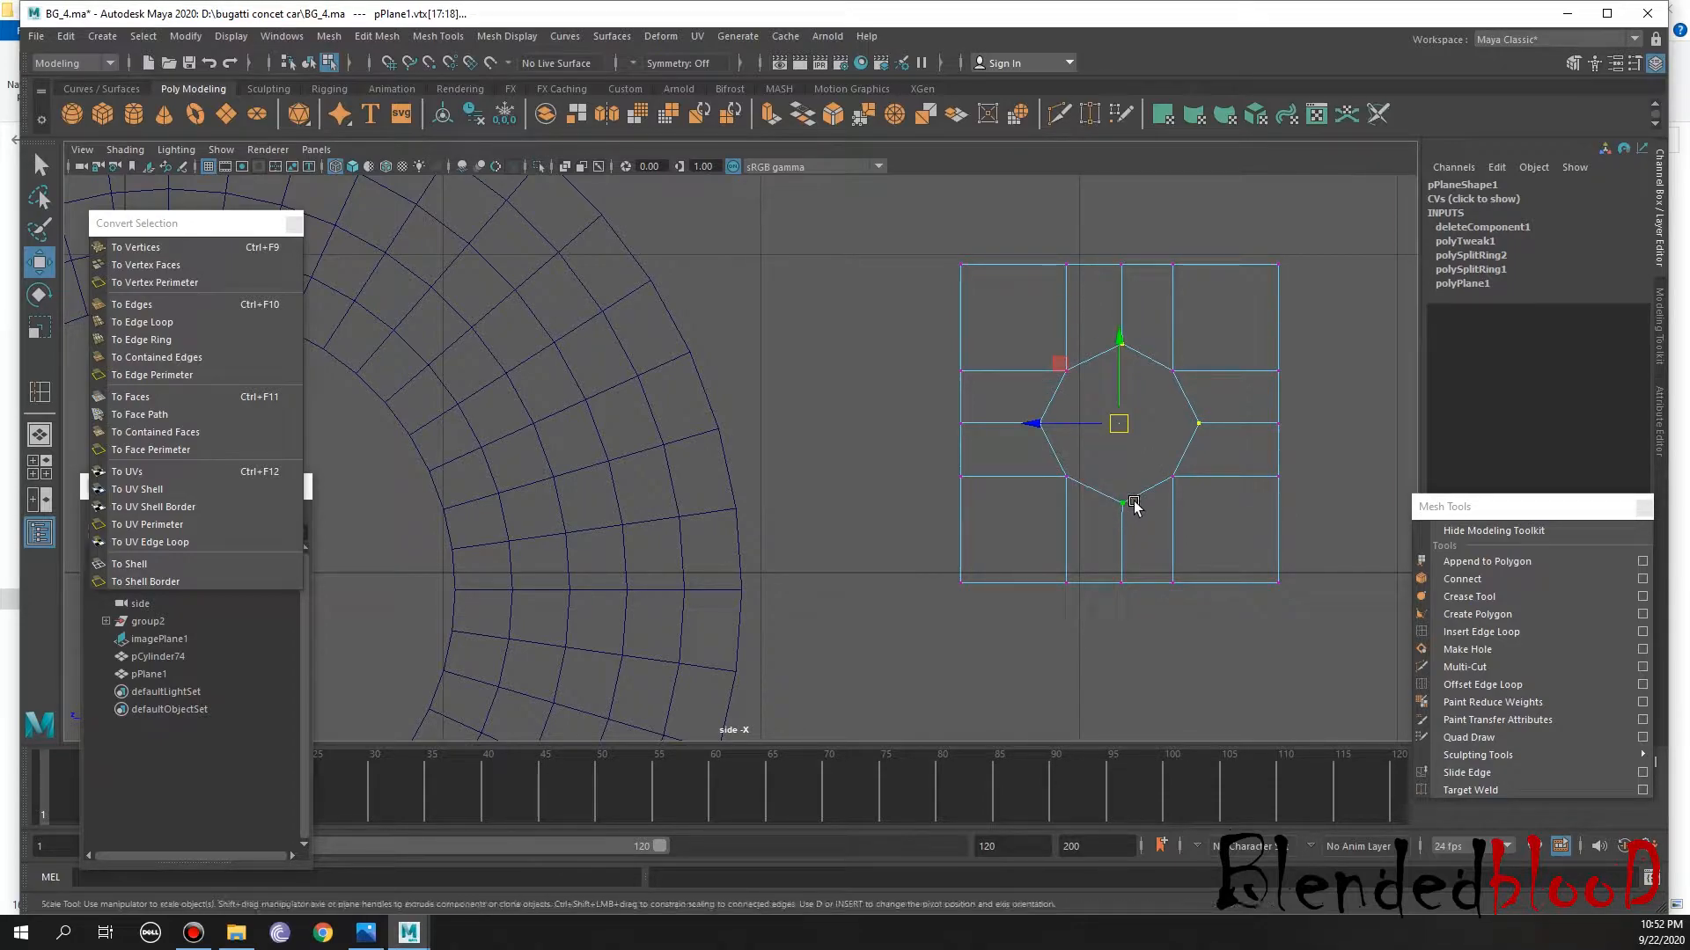
{"action": "key", "text": "r"}
{"action": "left_click_drag", "start_coordinate": [1120, 426], "coordinate": [1118, 429]}
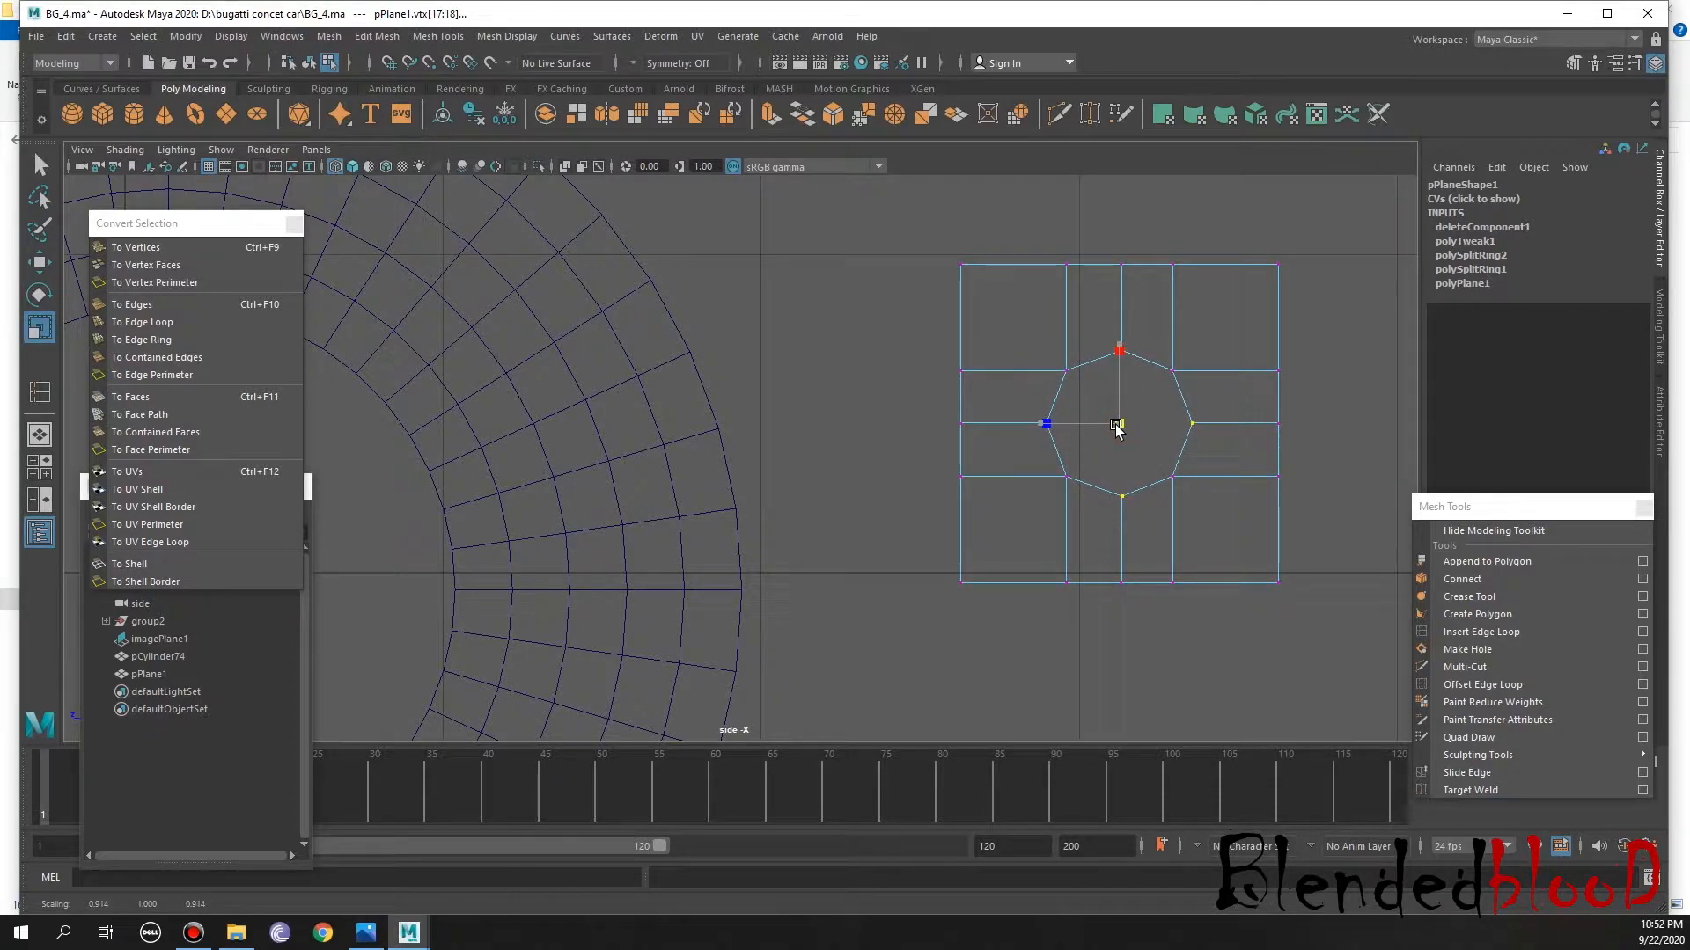
Turn on smooth preview for the plane, select it as an object and display it shaded
{"action": "key", "text": "w"}
{"action": "key", "text": "3"}
{"action": "right_click_drag", "start_coordinate": [1236, 390], "coordinate": [1309, 346]}
{"action": "left_click", "coordinate": [1286, 385]}
{"action": "left_click", "coordinate": [1110, 433]}
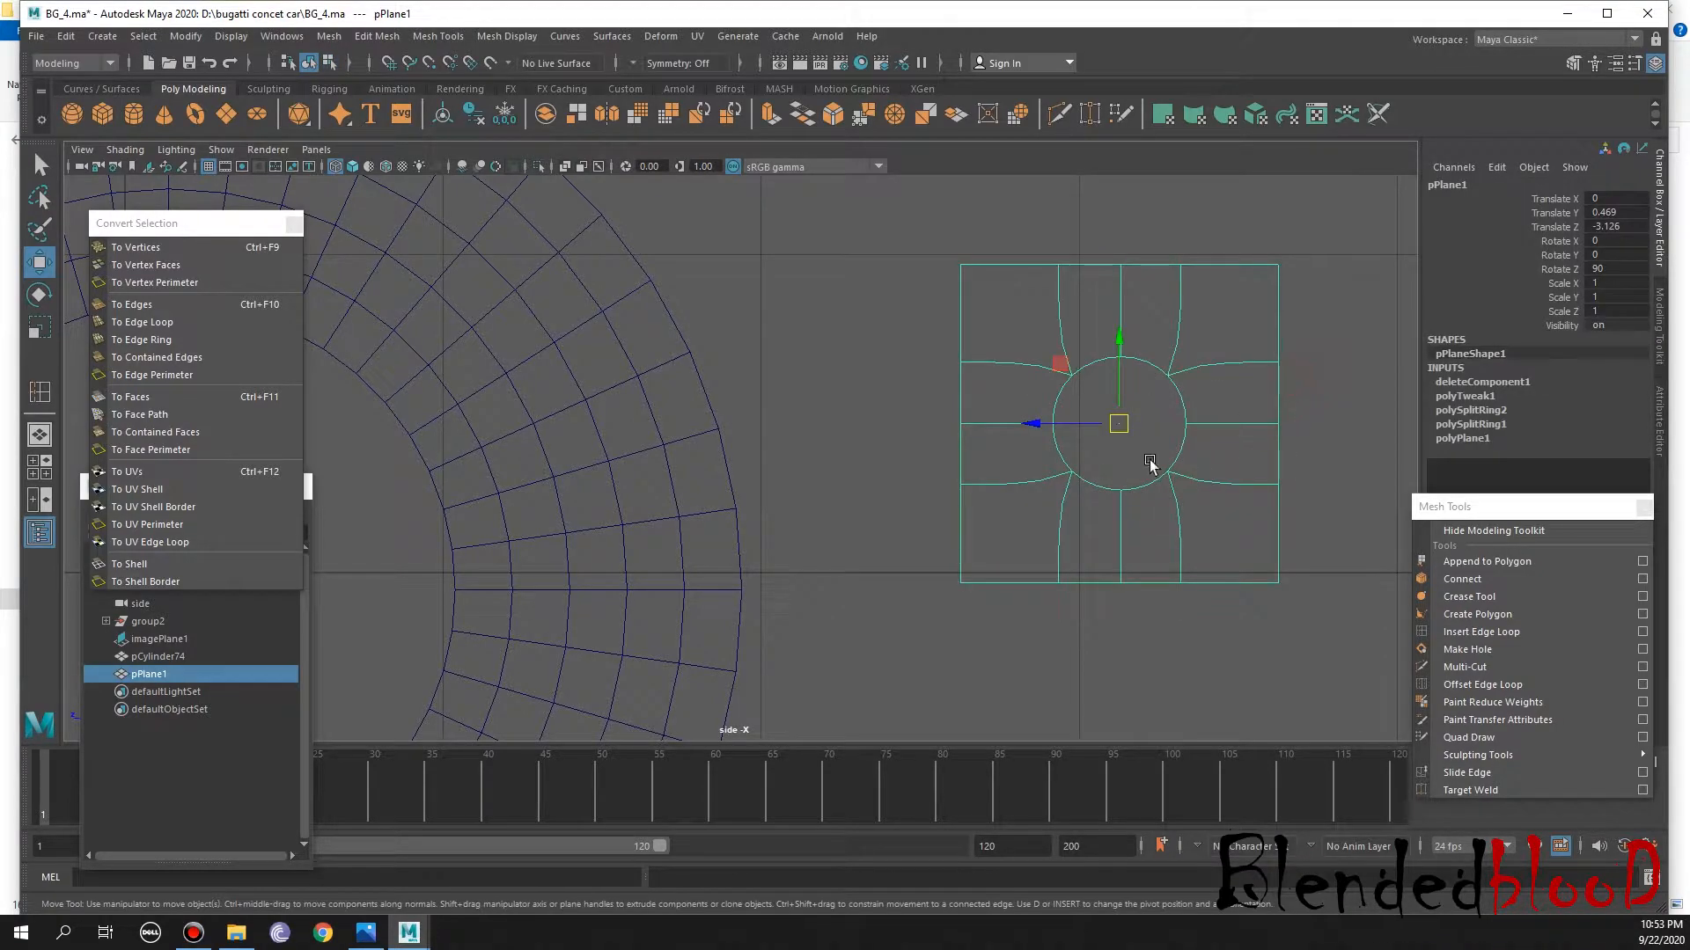
{"action": "key", "text": "5"}
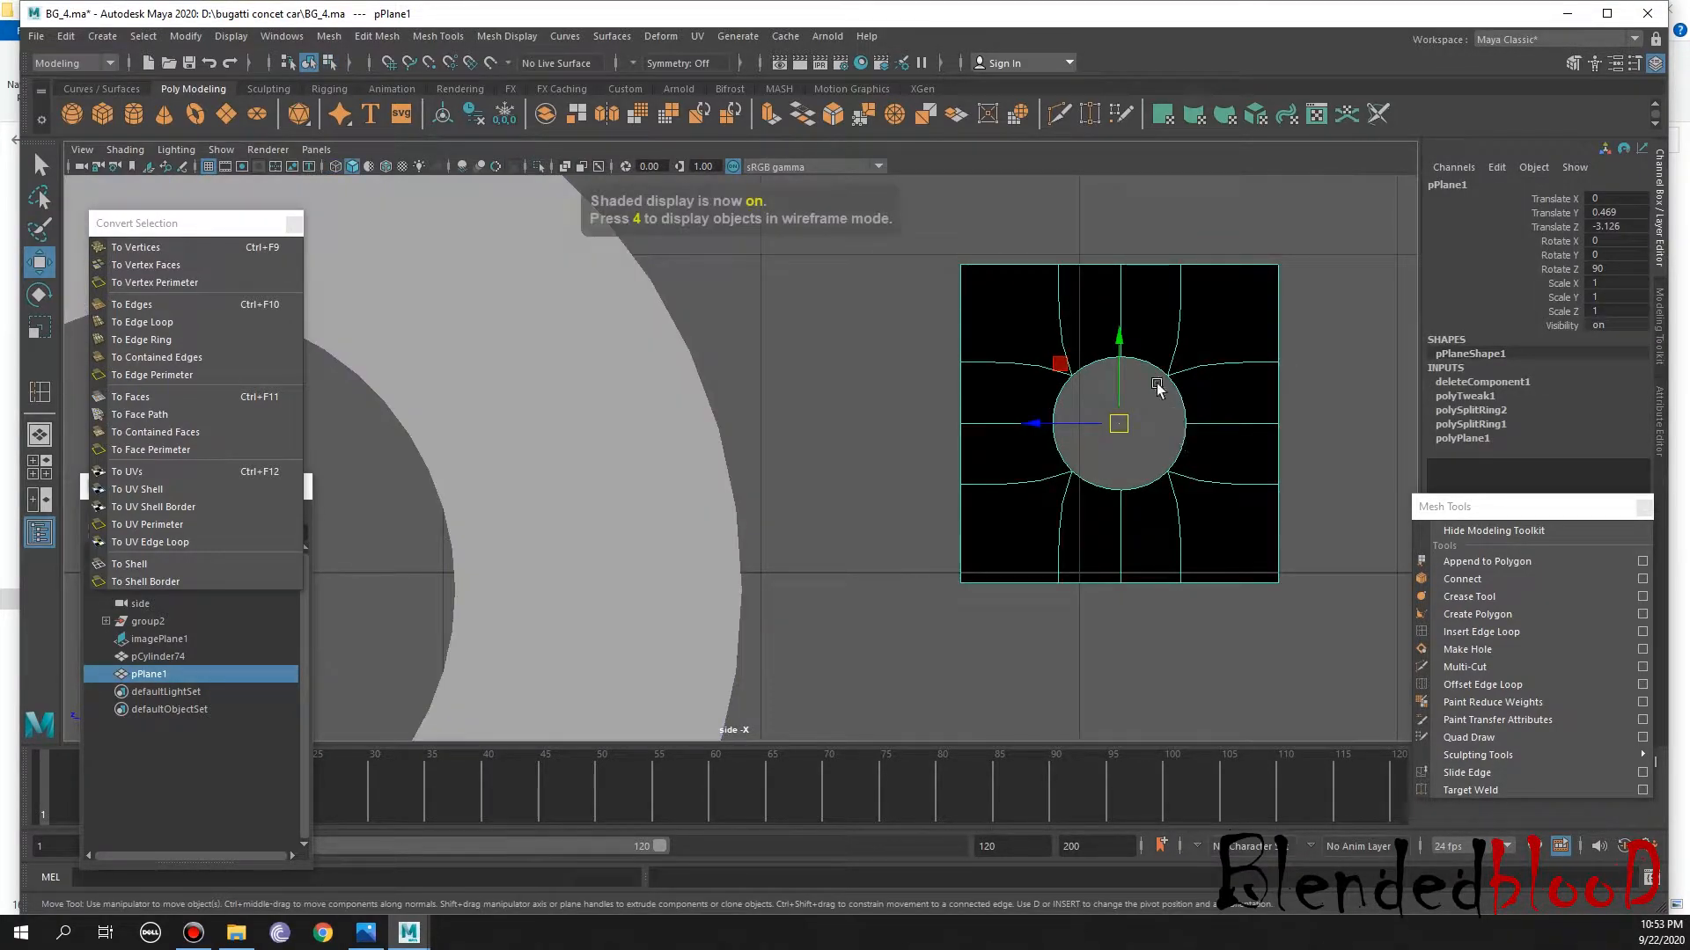
Examine the faces around the plane's round hole in the shaded perspective view
{"action": "right_click_drag", "start_coordinate": [1176, 353], "coordinate": [1174, 394]}
{"action": "left_click_drag", "start_coordinate": [941, 235], "coordinate": [1449, 701]}
{"action": "key", "text": "space"}
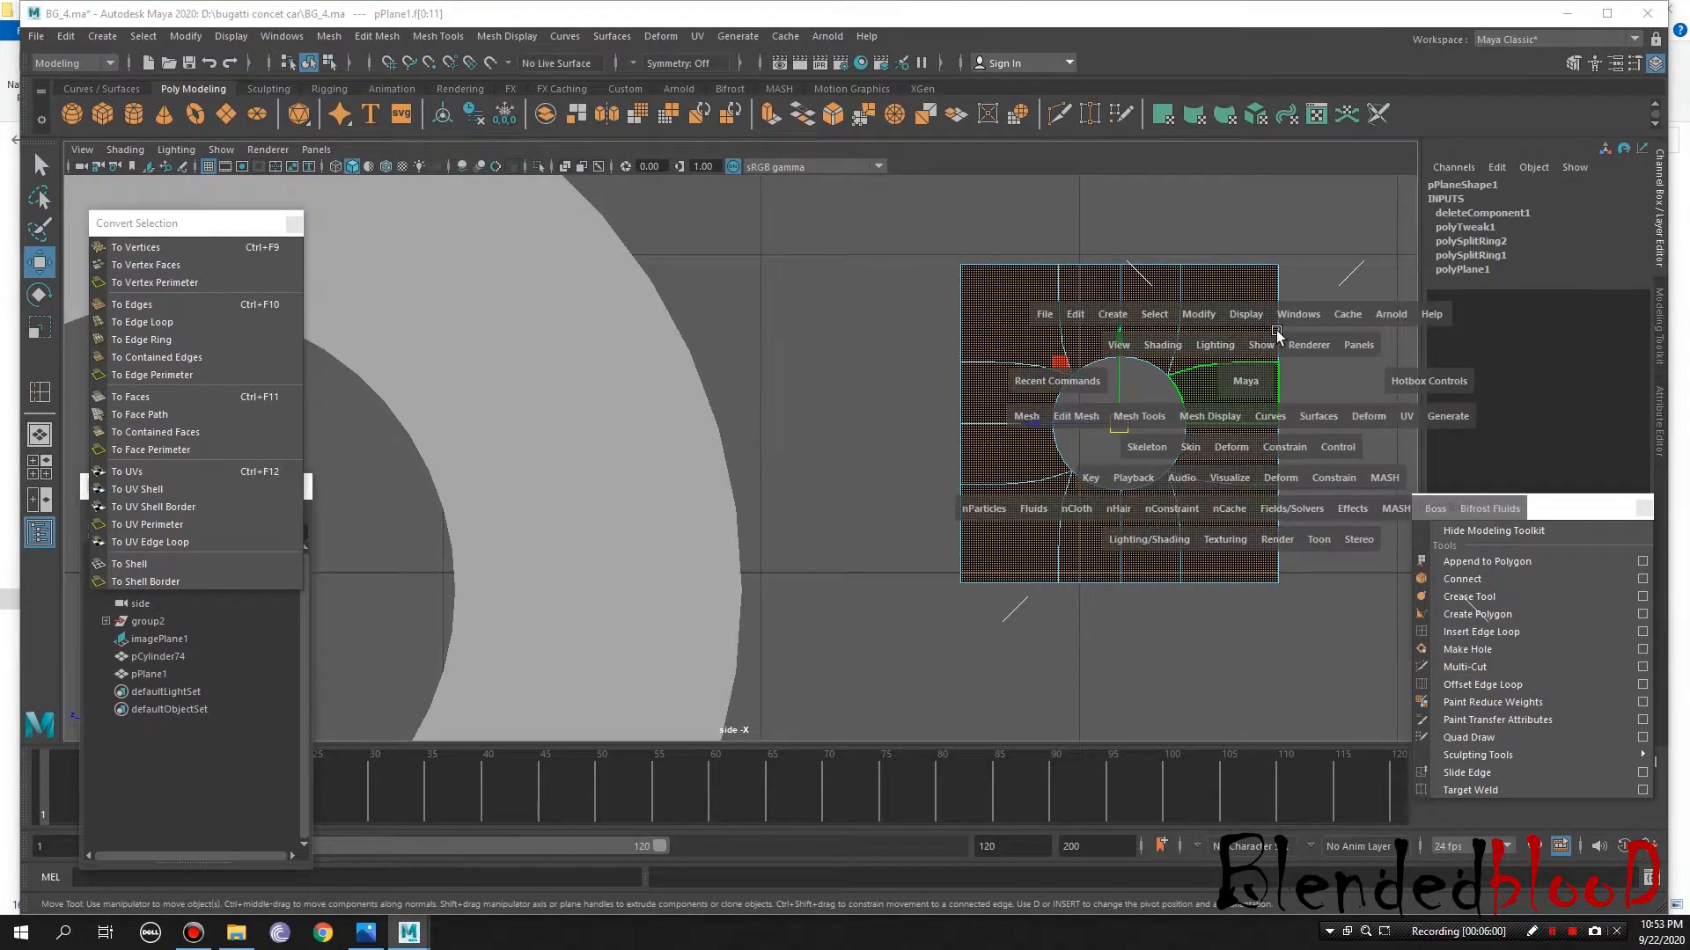
{"action": "key", "text": "space"}
{"action": "left_click_drag", "start_coordinate": [1223, 412], "coordinate": [840, 431], "text": "alt"}
{"action": "key", "text": "f"}
{"action": "left_click_drag", "start_coordinate": [1141, 518], "coordinate": [1061, 480], "text": "alt"}
Switch the test plane back to object selection and delete it
{"action": "right_click_drag", "start_coordinate": [912, 368], "coordinate": [1034, 340]}
{"action": "left_click", "coordinate": [1105, 327]}
{"action": "left_click_drag", "start_coordinate": [858, 591], "coordinate": [1105, 585], "text": "alt"}
{"action": "left_click", "coordinate": [879, 516]}
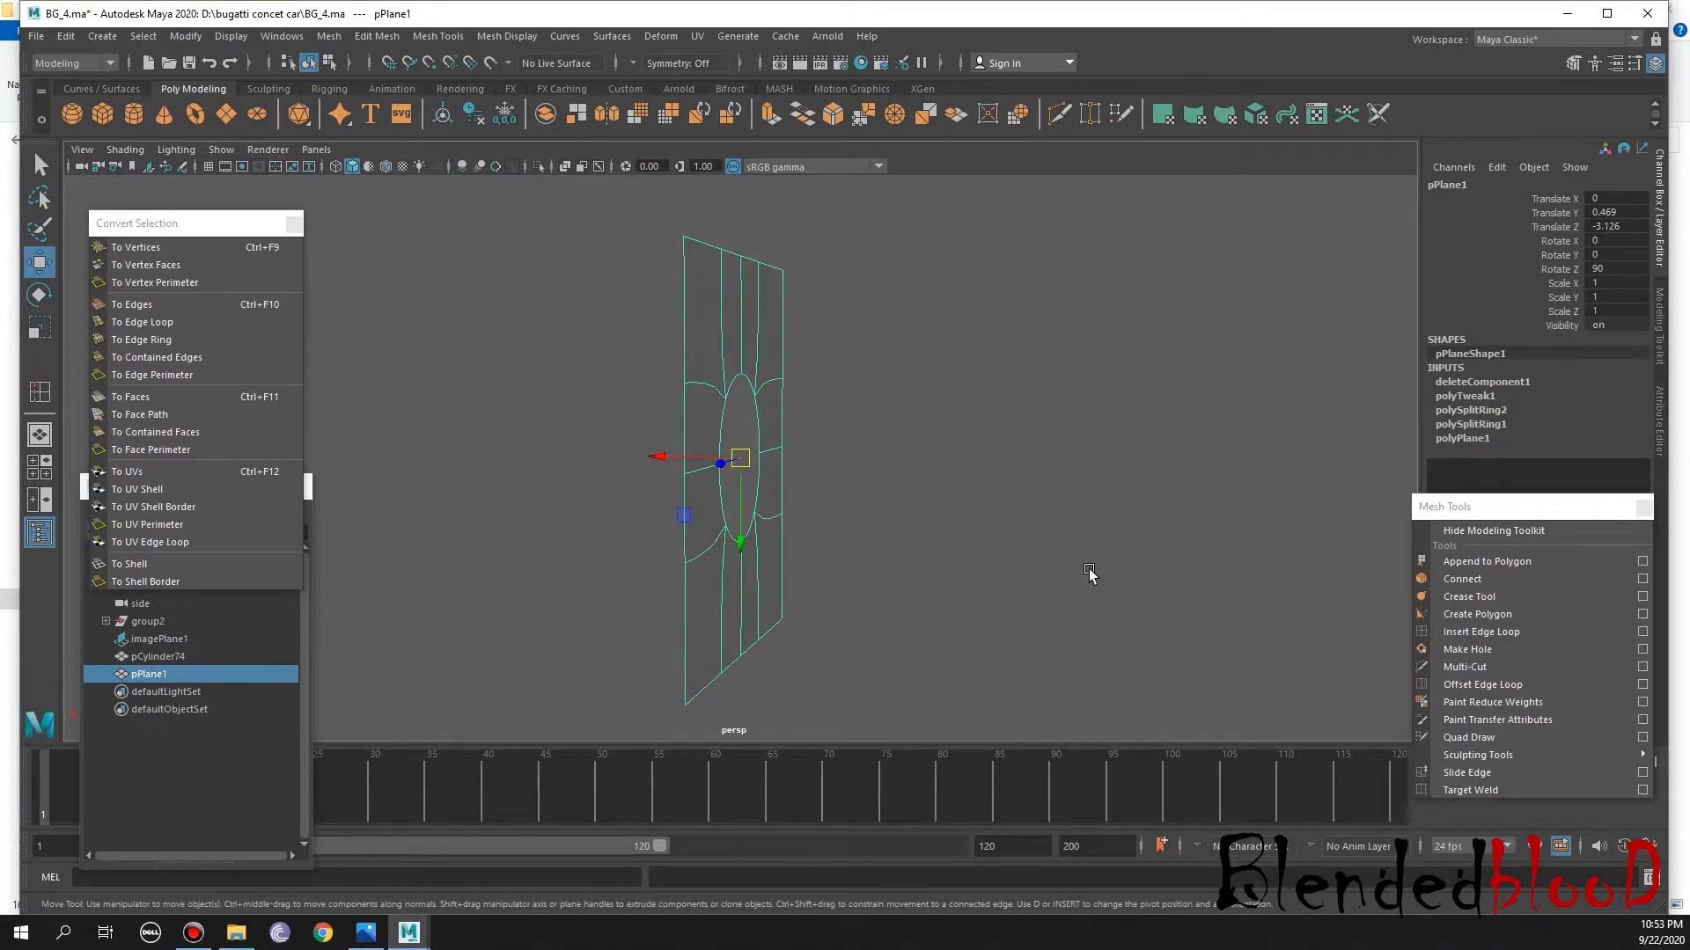
{"action": "key", "text": "Delete"}
Return to the side view and display the brake disc ring in wireframe
{"action": "left_click_drag", "start_coordinate": [845, 517], "coordinate": [1085, 536], "text": "alt"}
{"action": "key", "text": "space"}
{"action": "key", "text": "space"}
{"action": "middle_click_drag", "start_coordinate": [938, 599], "coordinate": [1267, 562], "text": "alt"}
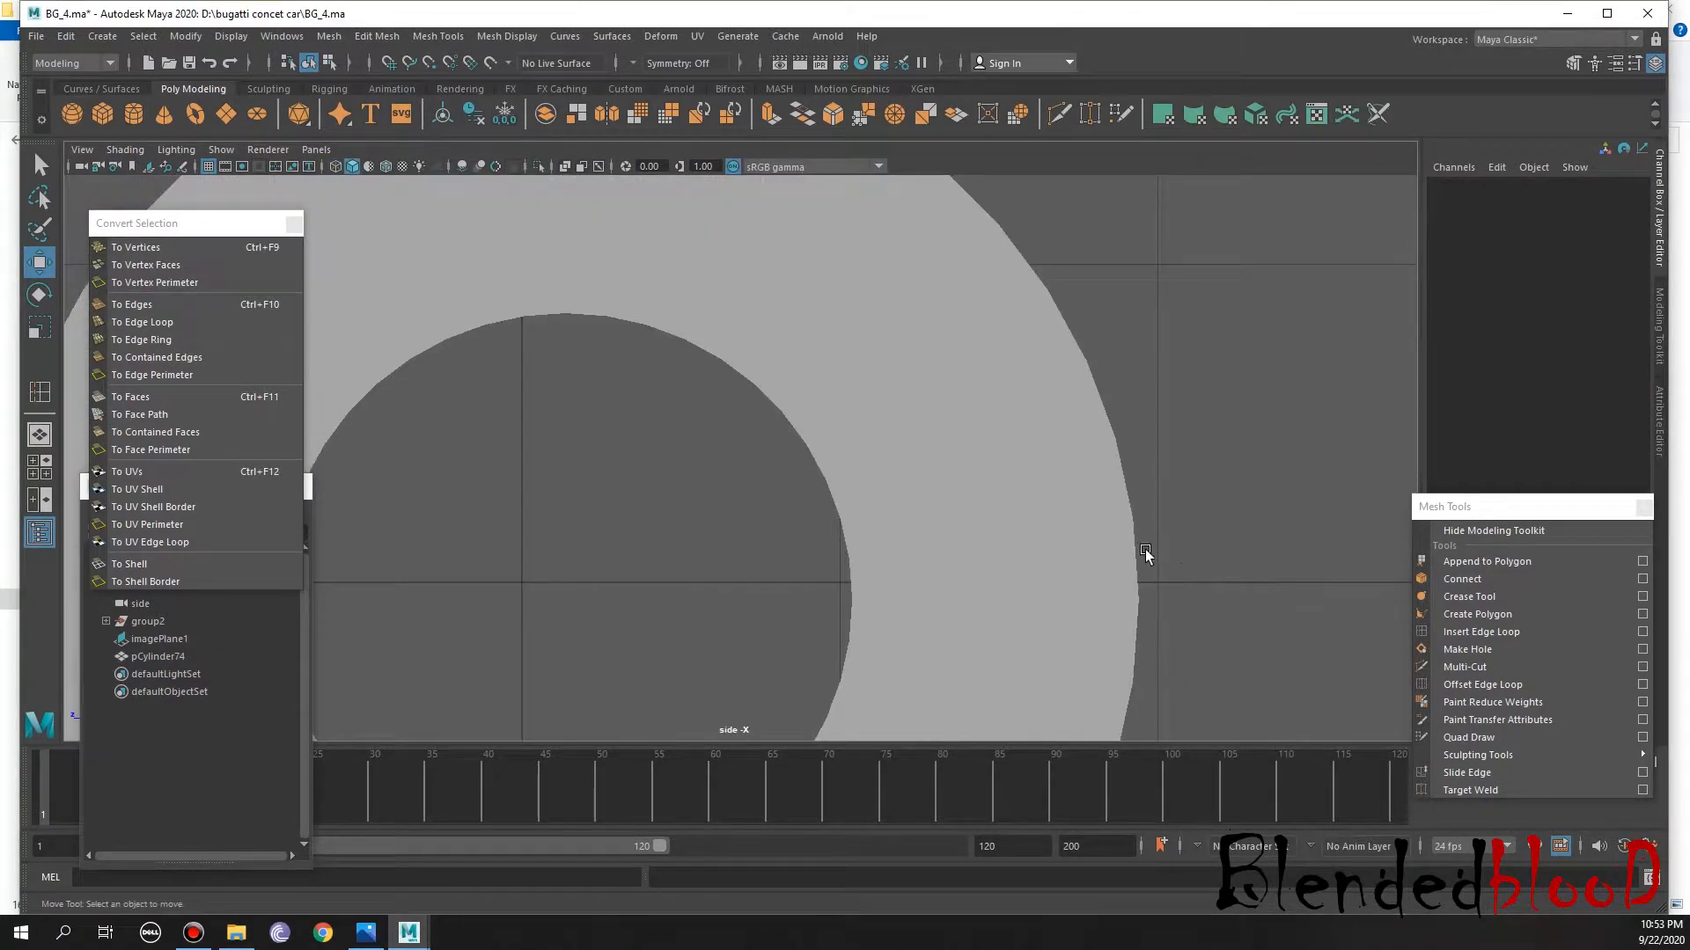
{"action": "key", "text": "4"}
{"action": "scroll", "coordinate": [1088, 563], "scroll_direction": "down", "scroll_amount": 6}
{"action": "scroll", "coordinate": [1000, 520], "scroll_direction": "up", "scroll_amount": 5}
{"action": "middle_click_drag", "start_coordinate": [826, 488], "coordinate": [1116, 670], "text": "alt"}
{"action": "scroll", "coordinate": [1037, 356], "scroll_direction": "up", "scroll_amount": 3}
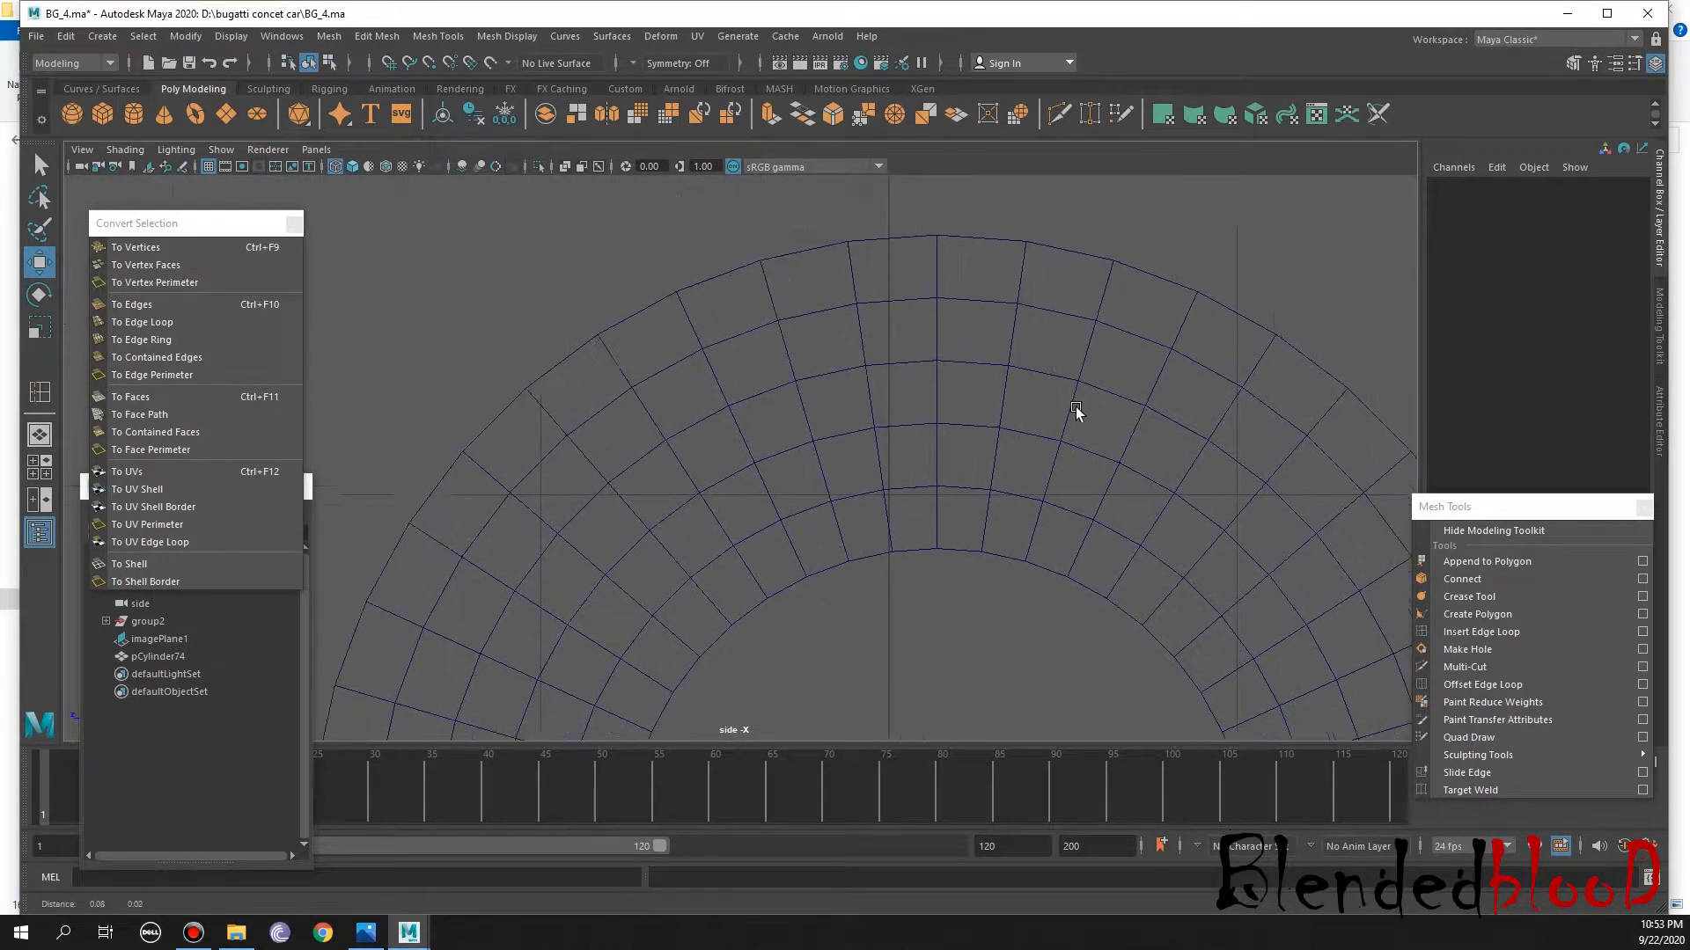
{"action": "scroll", "coordinate": [1088, 426], "scroll_direction": "up", "scroll_amount": 2}
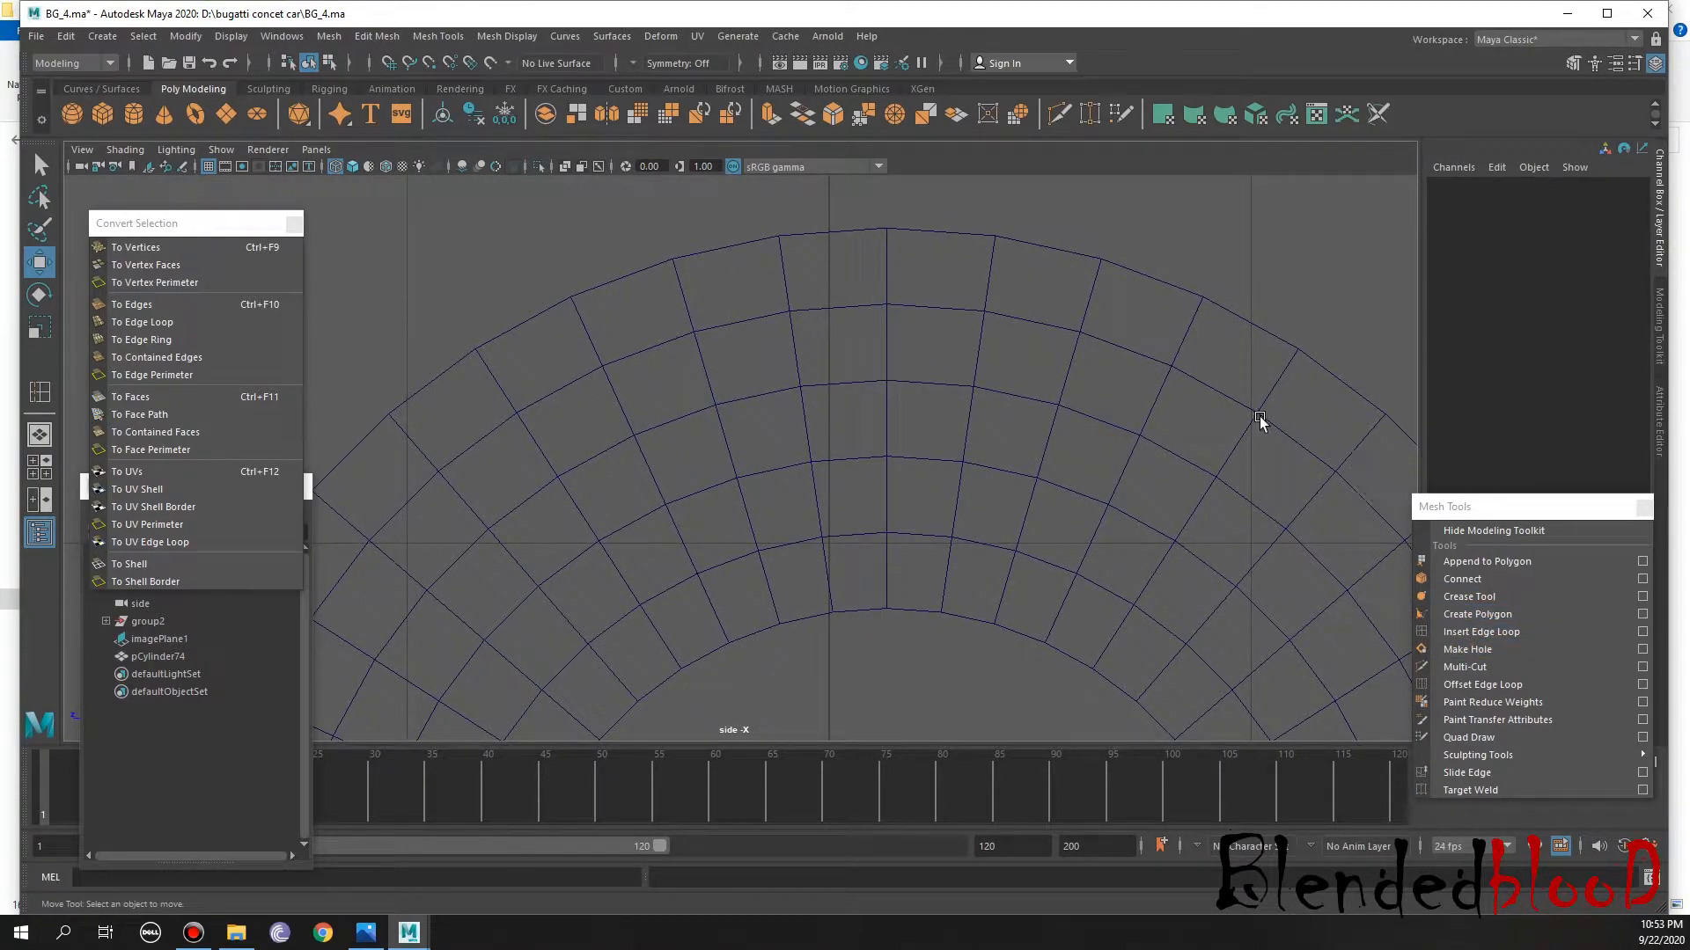
Chamfer four vertices running diagonally across the ring's upper arc, one on each inner edge loop, with a width of 0.25
{"action": "right_click_drag", "start_coordinate": [1082, 325], "coordinate": [1044, 325]}
{"action": "left_click", "coordinate": [1081, 334]}
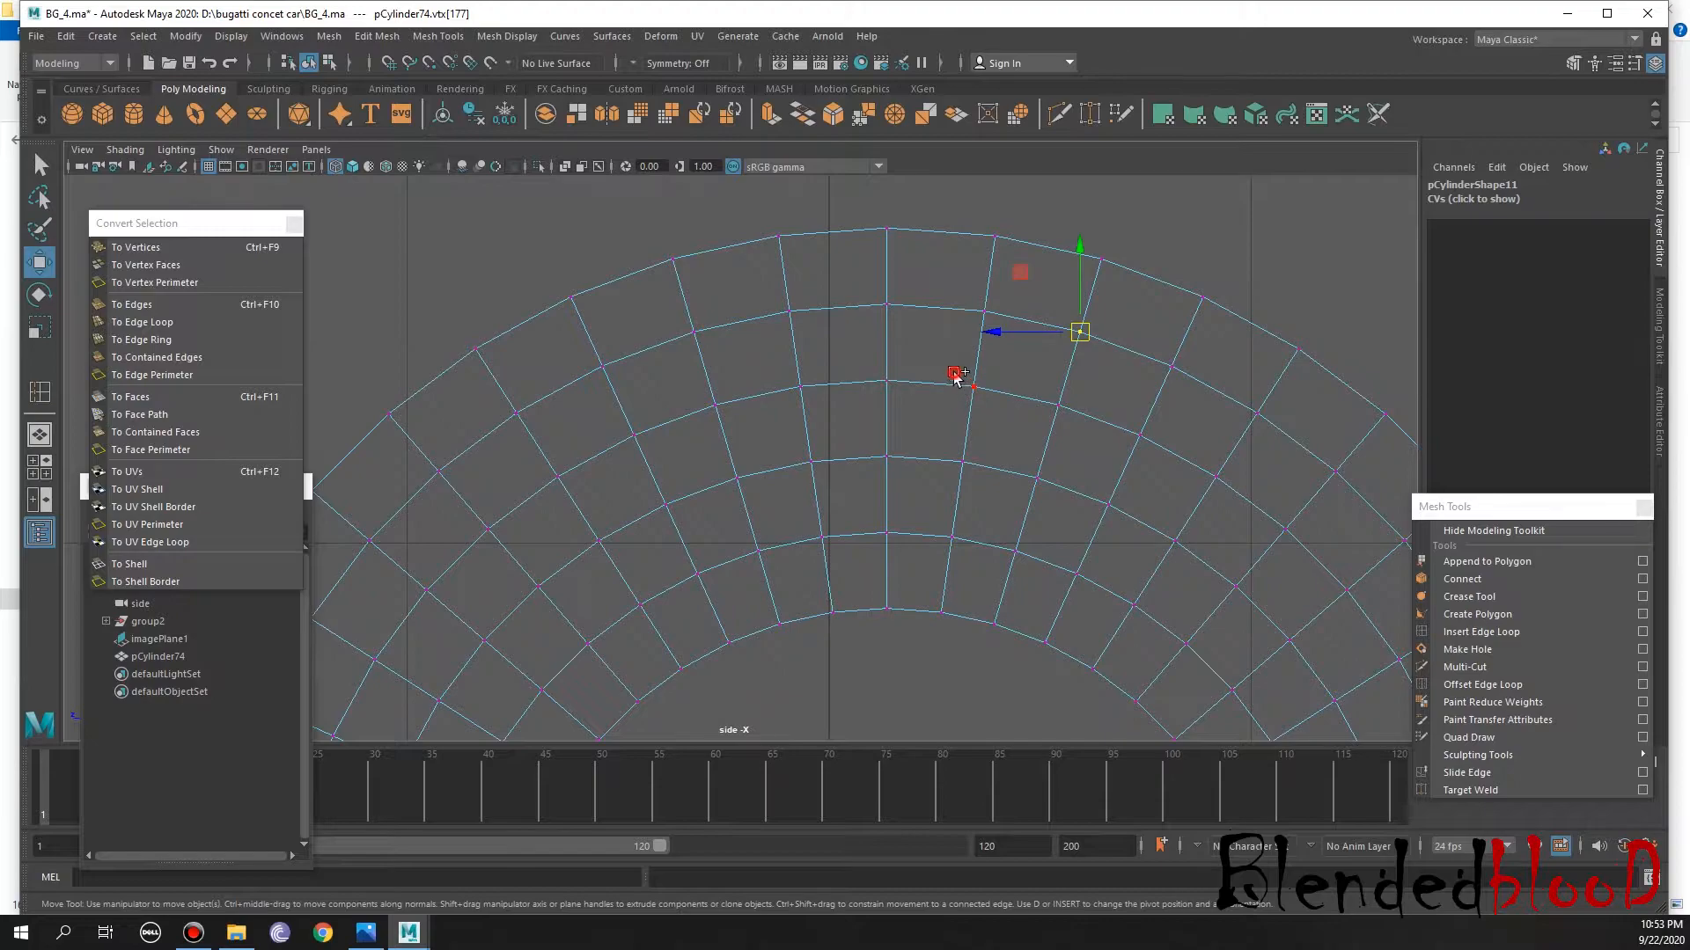
{"action": "left_click_drag", "start_coordinate": [989, 404], "coordinate": [989, 405], "text": "shift"}
{"action": "left_click_drag", "start_coordinate": [867, 435], "coordinate": [899, 473], "text": "shift"}
{"action": "left_click_drag", "start_coordinate": [801, 529], "coordinate": [835, 555], "text": "shift"}
{"action": "key", "text": "g"}
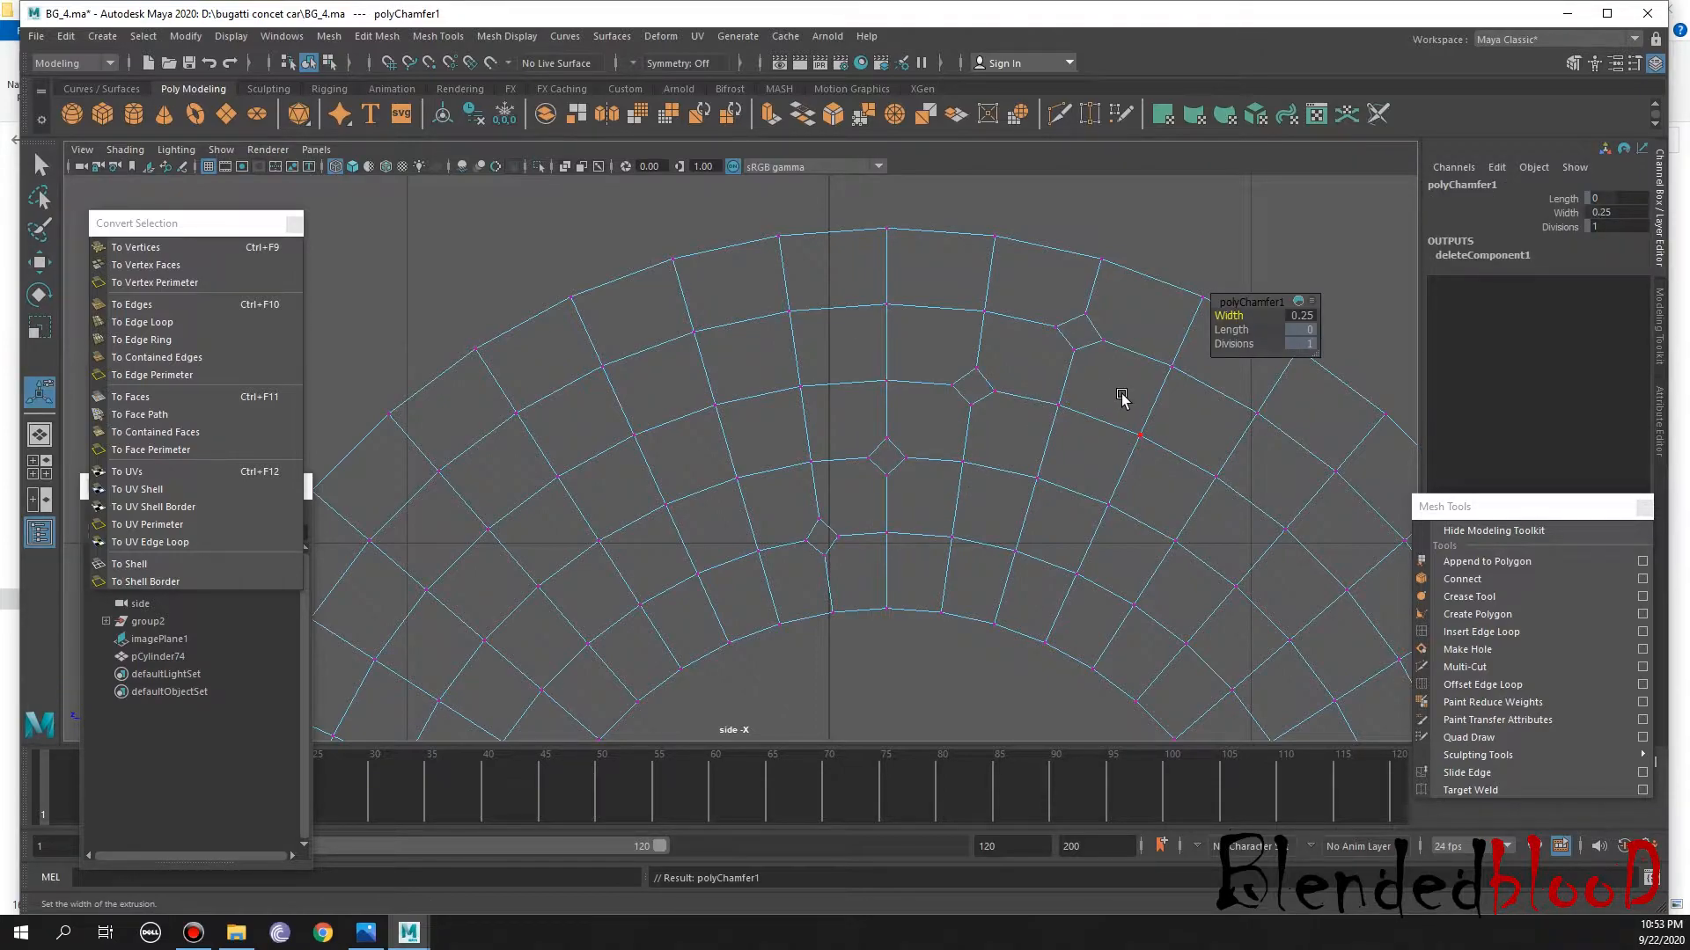
{"action": "key", "text": "w"}
Delete the four diamond-shaped faces created by the chamfer to open holes in the ring
{"action": "key", "text": "3"}
{"action": "key", "text": "1"}
{"action": "right_click_drag", "start_coordinate": [1075, 351], "coordinate": [1082, 388]}
{"action": "left_click", "coordinate": [1088, 335]}
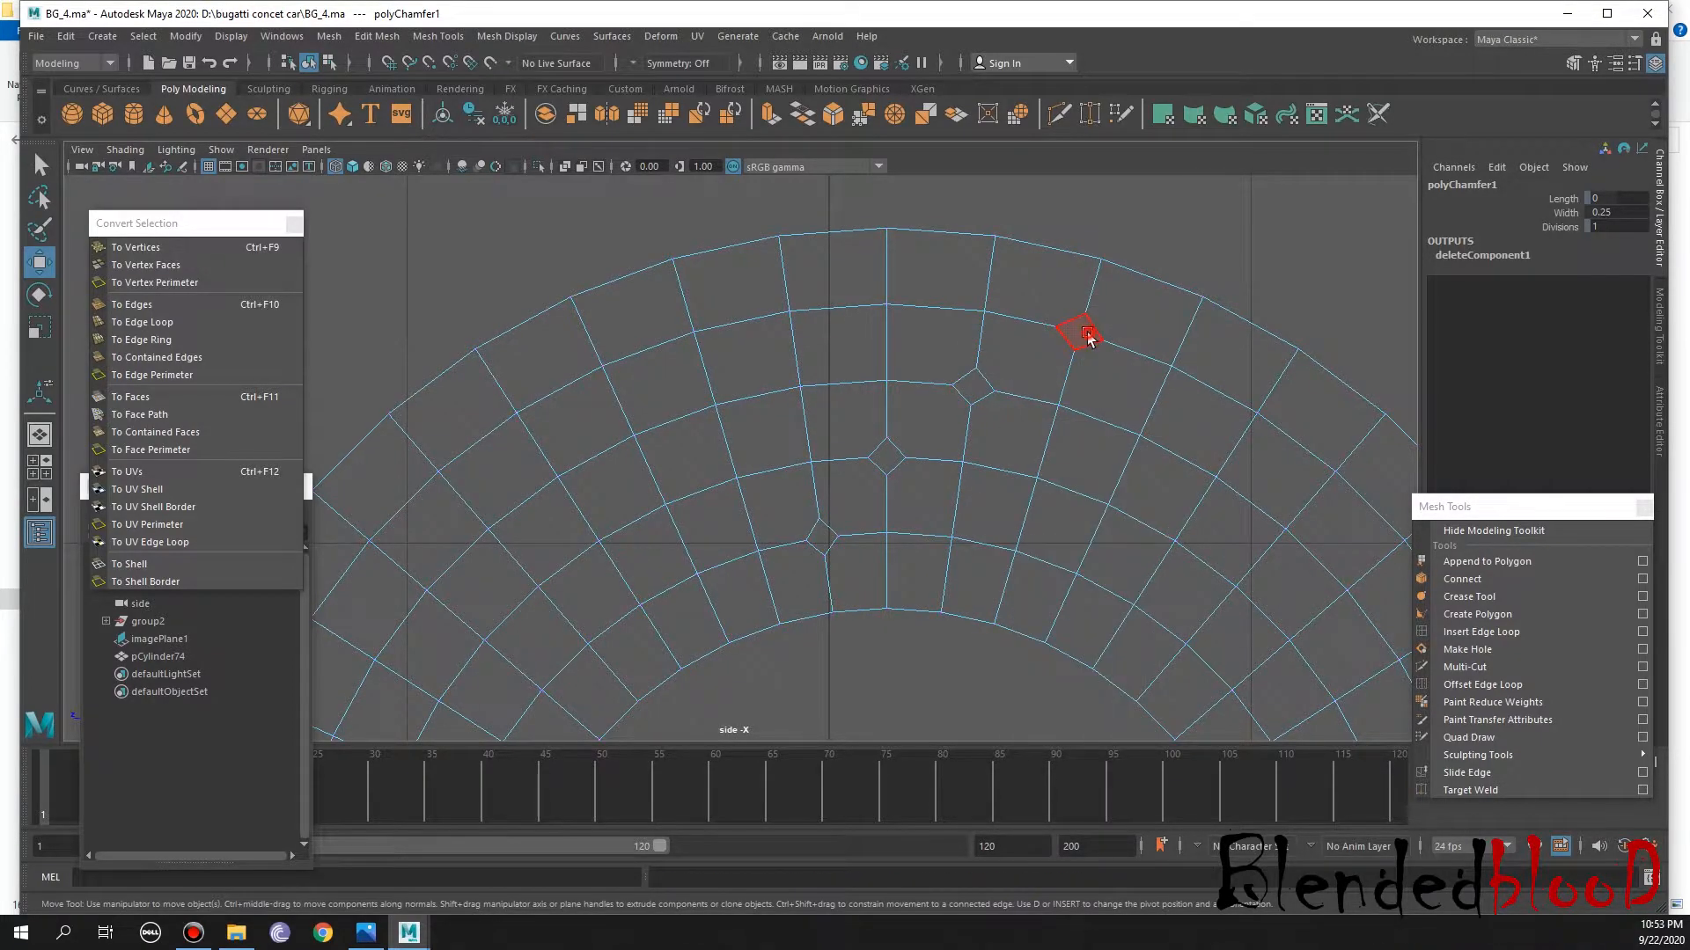
{"action": "key", "text": "Delete"}
{"action": "left_click", "coordinate": [906, 453]}
{"action": "key", "text": "Delete"}
{"action": "left_click", "coordinate": [888, 457]}
{"action": "key", "text": "Delete"}
{"action": "left_click", "coordinate": [824, 538]}
{"action": "key", "text": "Delete"}
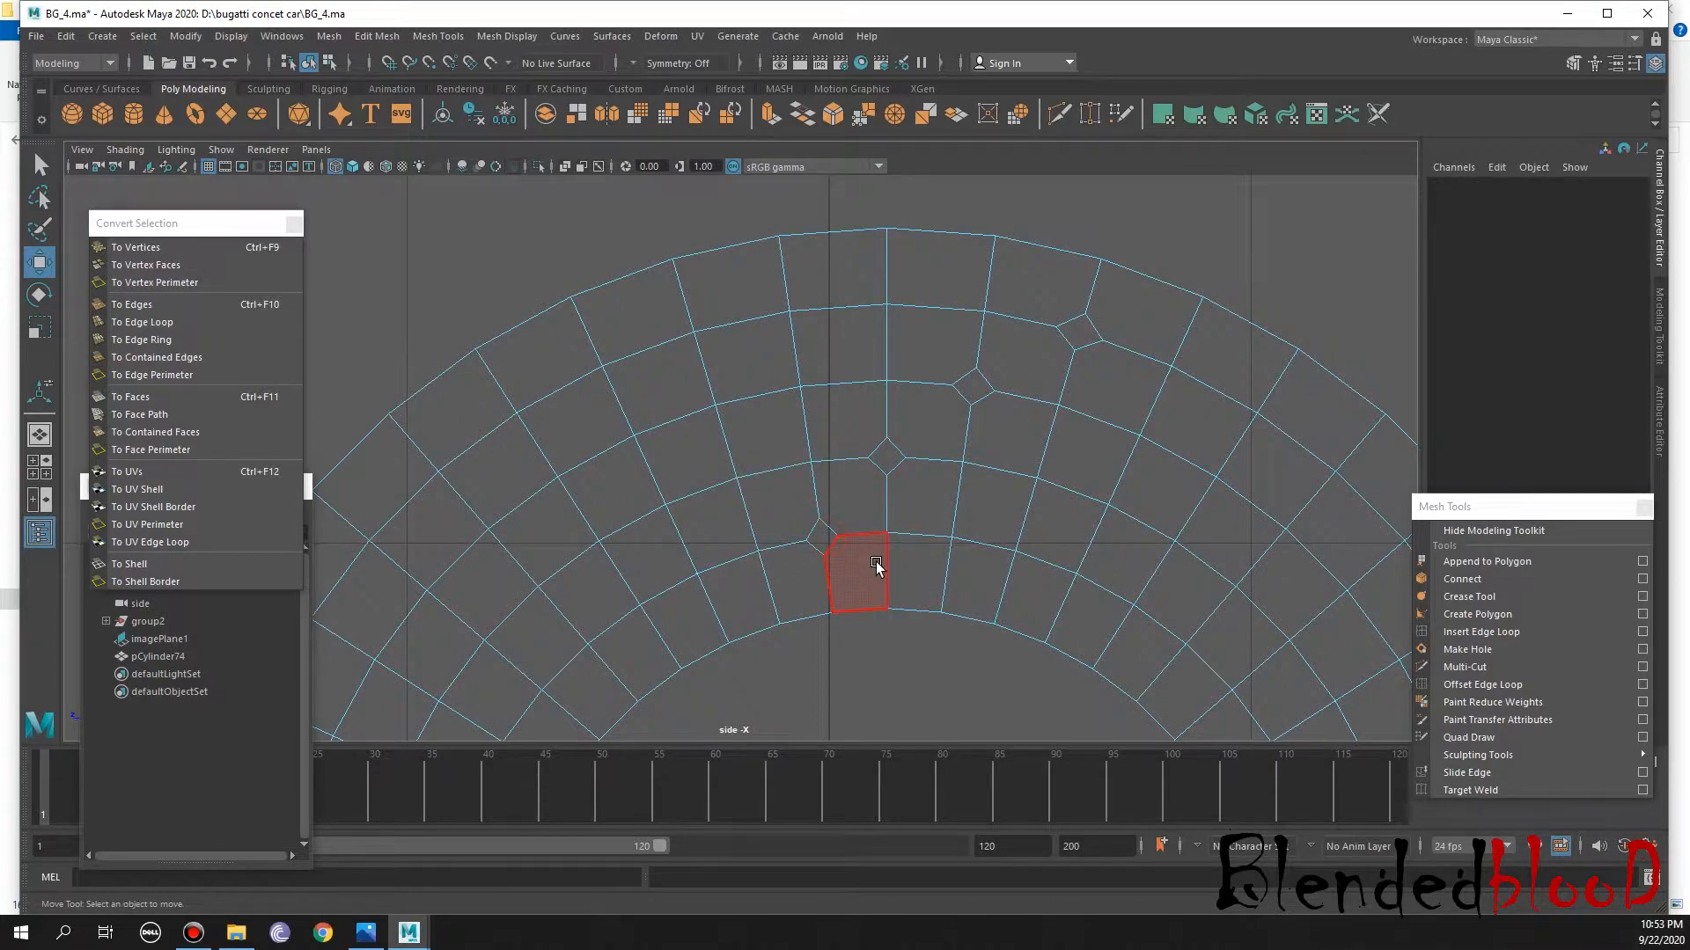
Preview the ring smoothed and examine its four round holes in the perspective view
{"action": "key", "text": "3"}
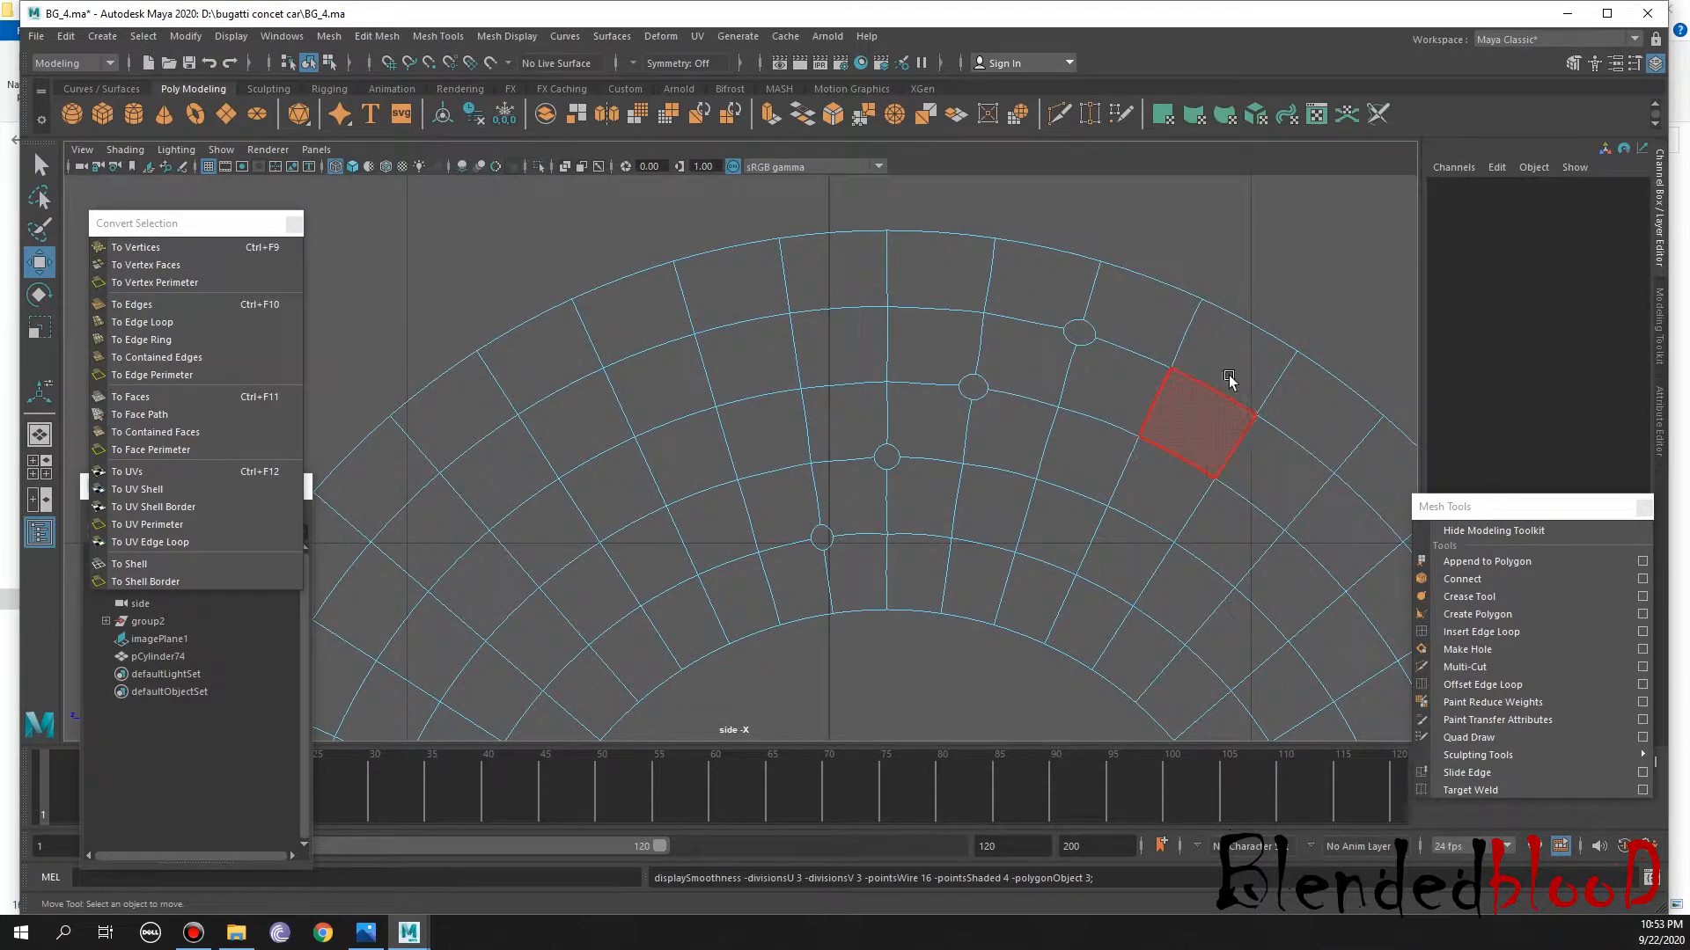
{"action": "key", "text": "space"}
{"action": "key", "text": "space"}
{"action": "key", "text": "f"}
{"action": "scroll", "coordinate": [1190, 429], "scroll_direction": "down", "scroll_amount": 8}
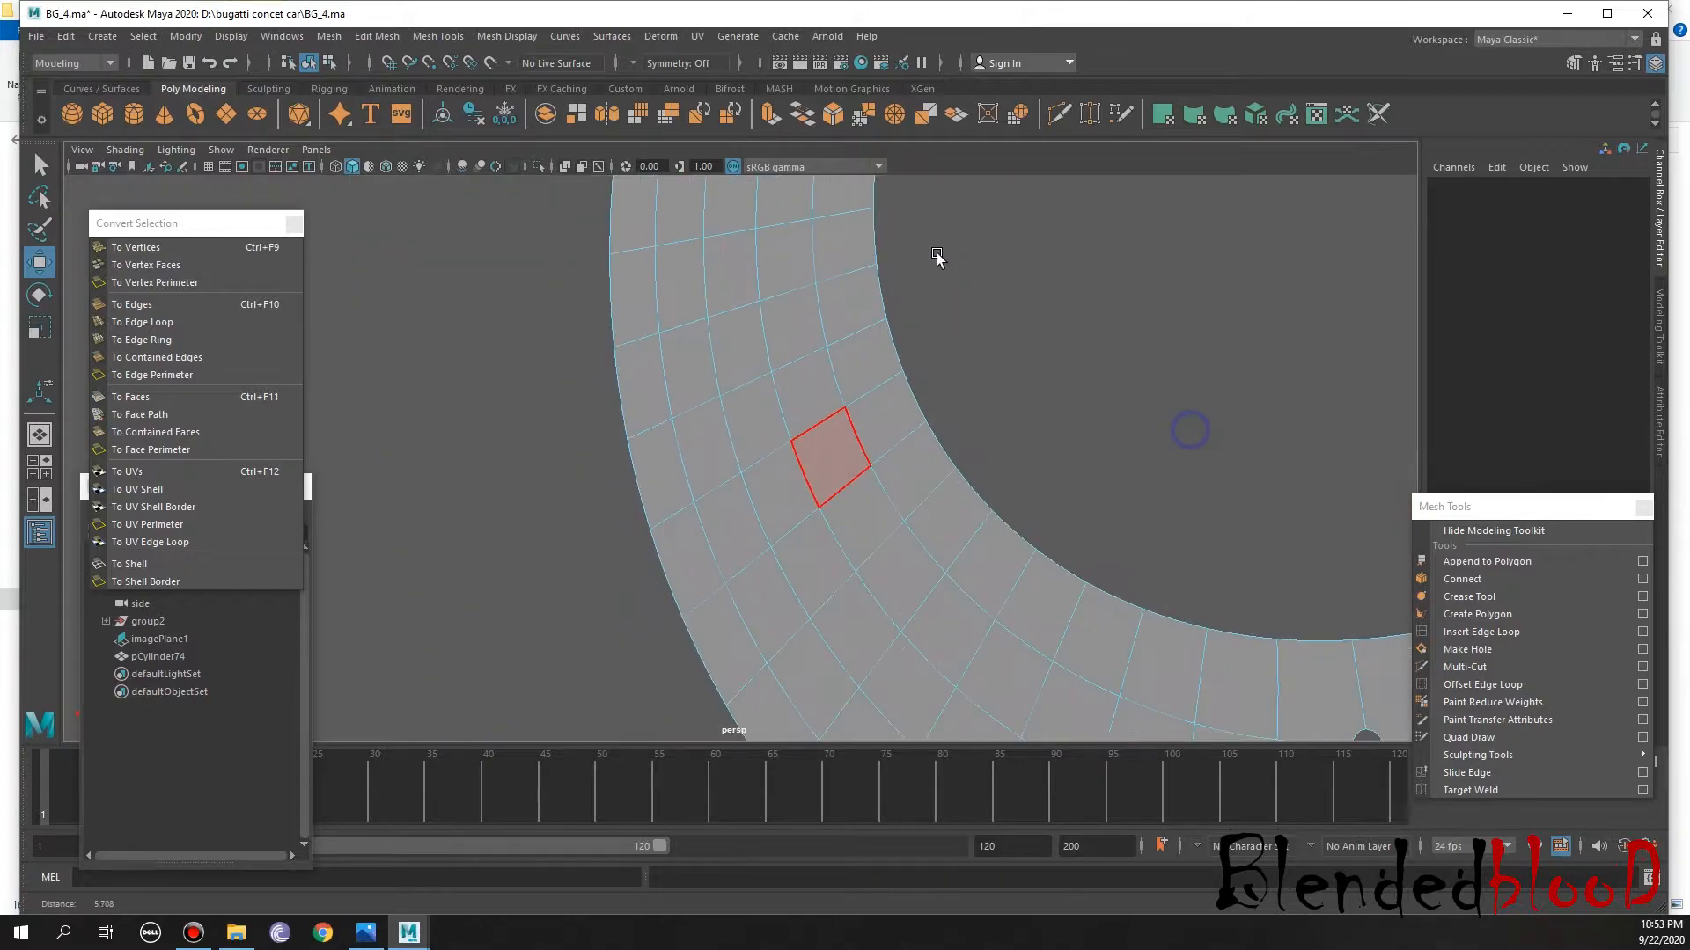
{"action": "right_click_drag", "start_coordinate": [689, 230], "coordinate": [819, 331], "text": "alt"}
{"action": "middle_click_drag", "start_coordinate": [1158, 596], "coordinate": [1090, 463], "text": "alt"}
{"action": "left_click_drag", "start_coordinate": [1091, 464], "coordinate": [1127, 467], "text": "alt"}
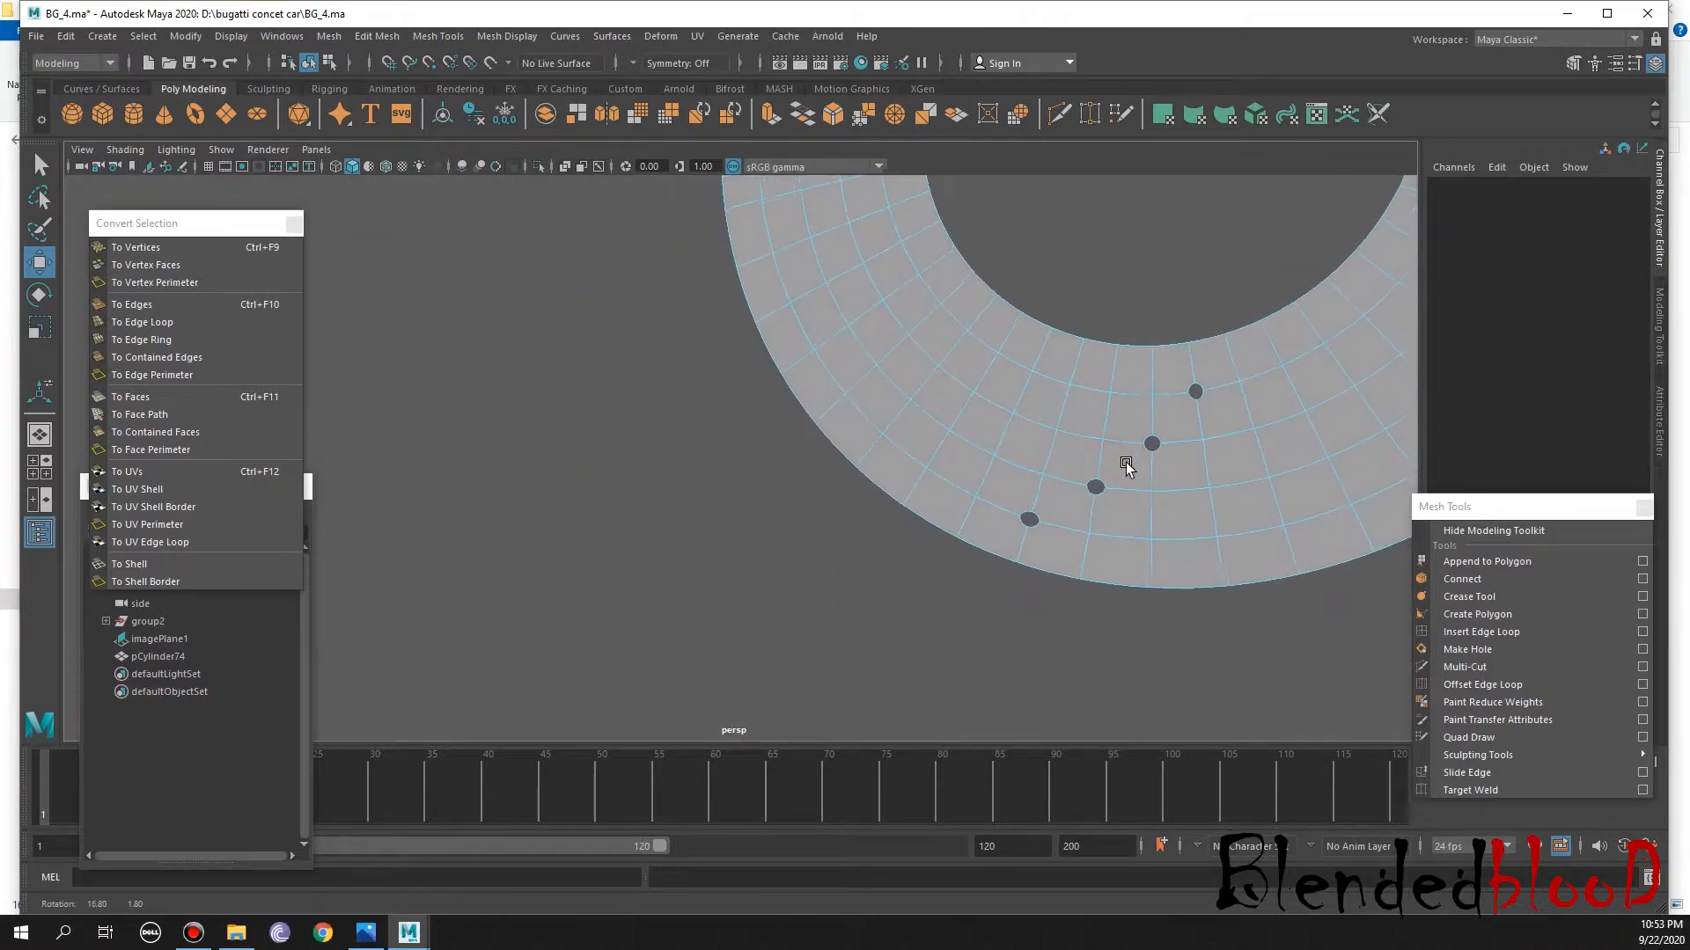
Return to the side view and show the ring unsmoothed with its vertices selectable
{"action": "key", "text": "space"}
{"action": "key", "text": "space"}
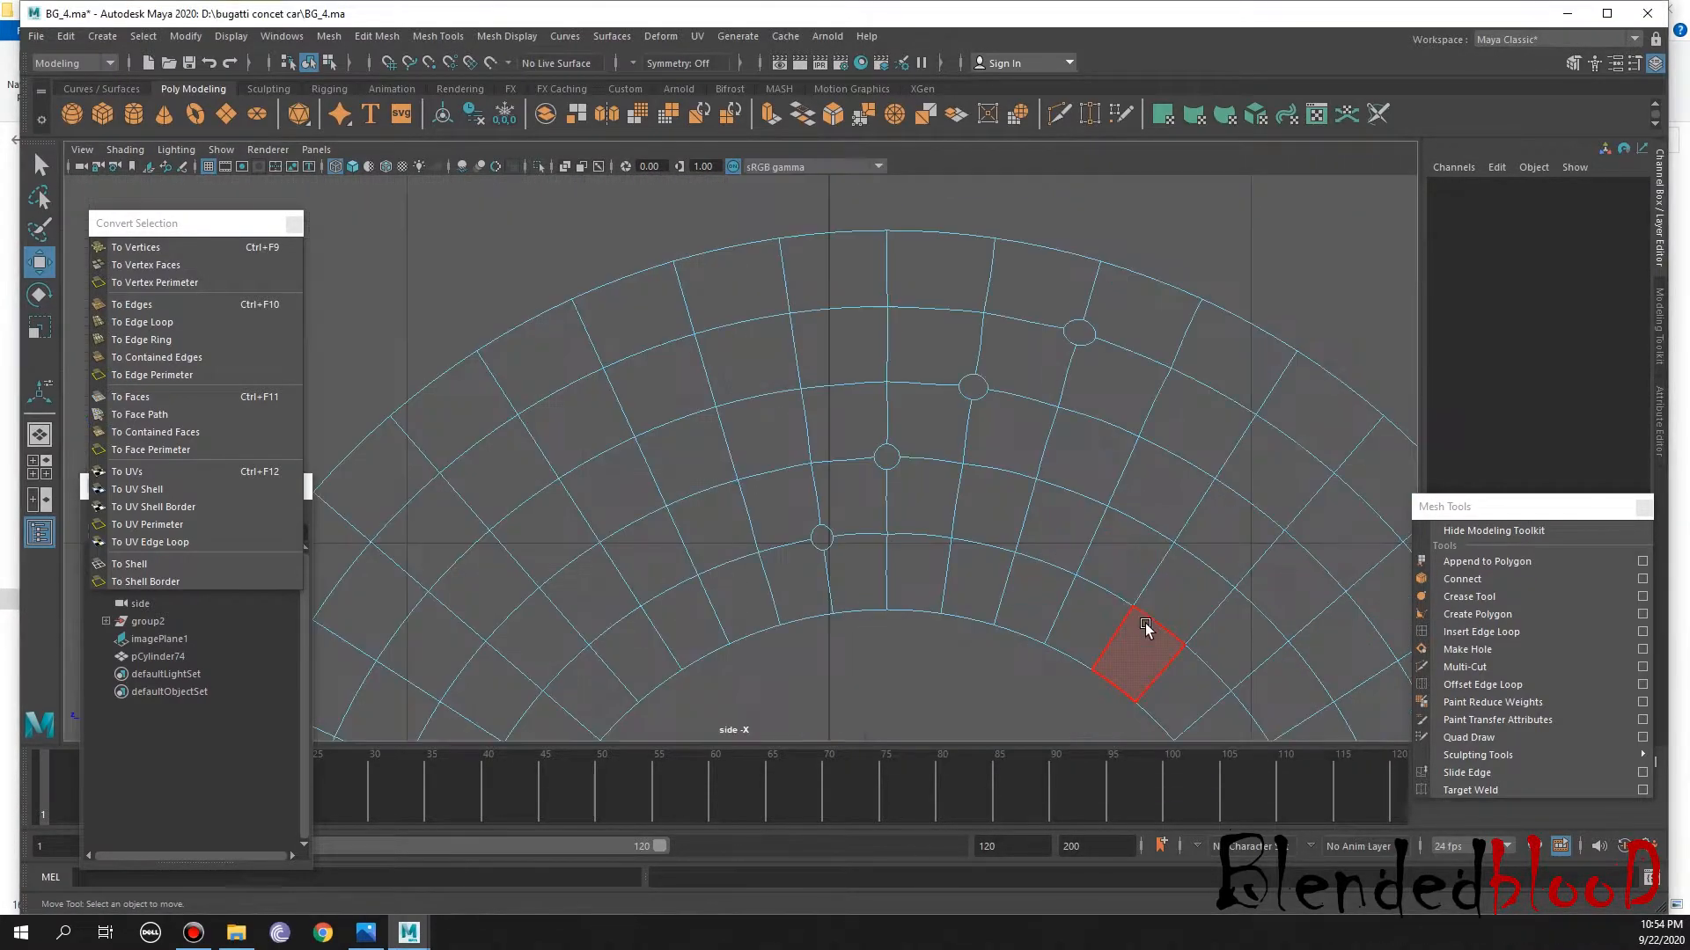
{"action": "right_click", "coordinate": [1154, 433]}
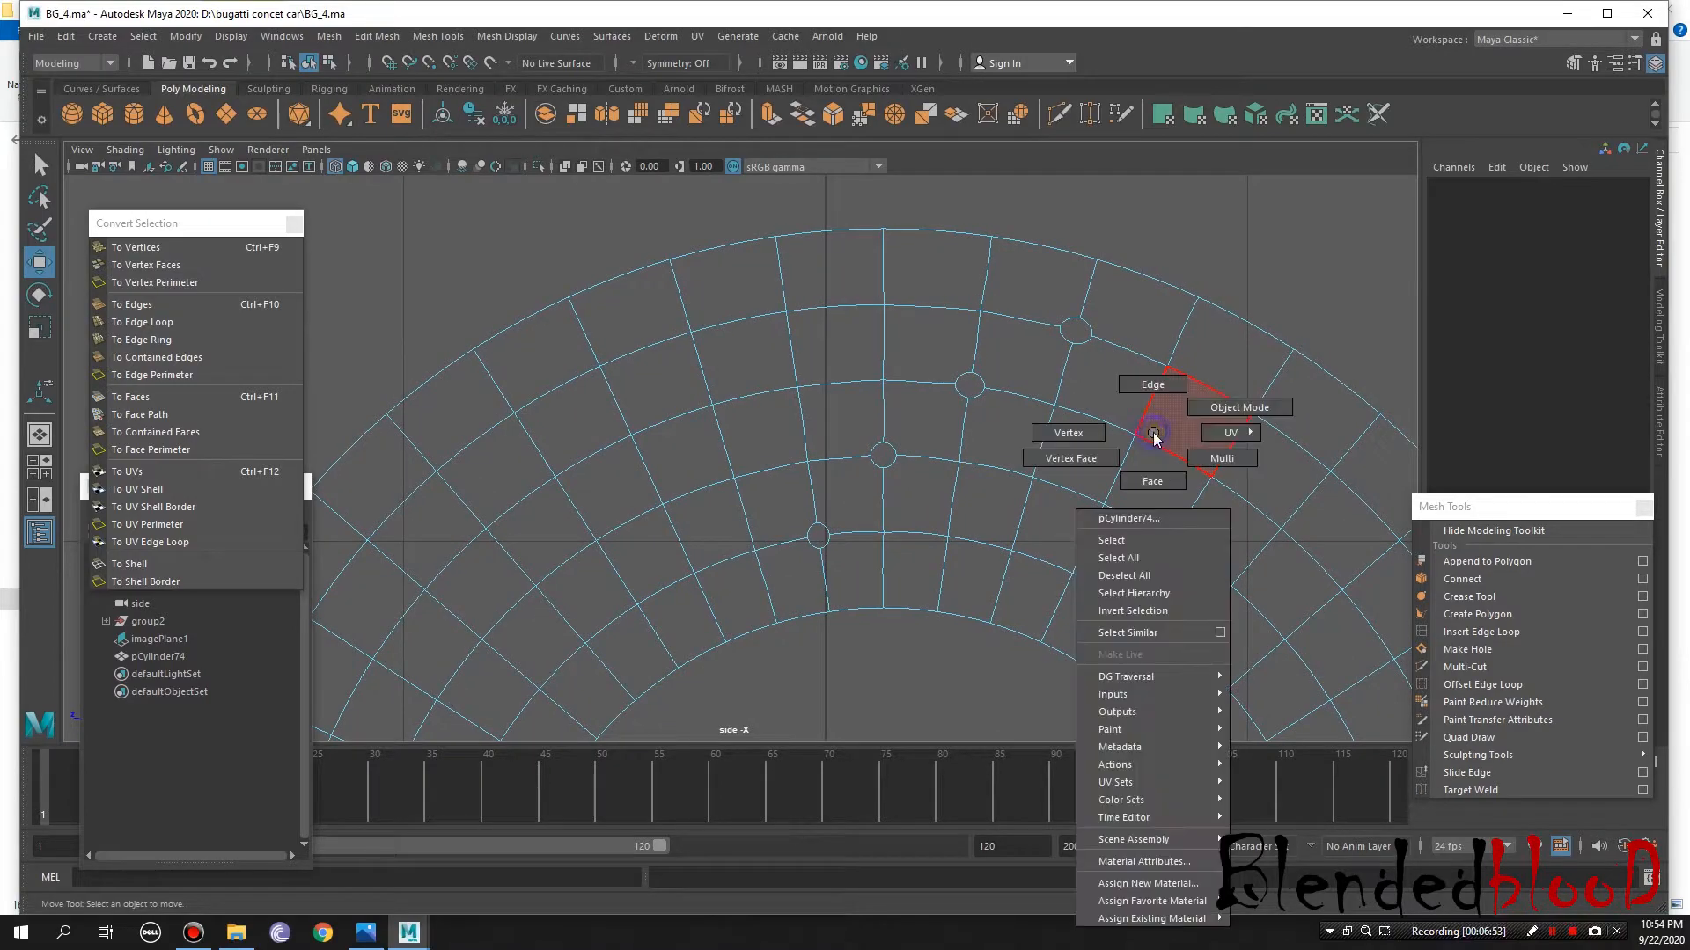
{"action": "left_click", "coordinate": [1087, 435]}
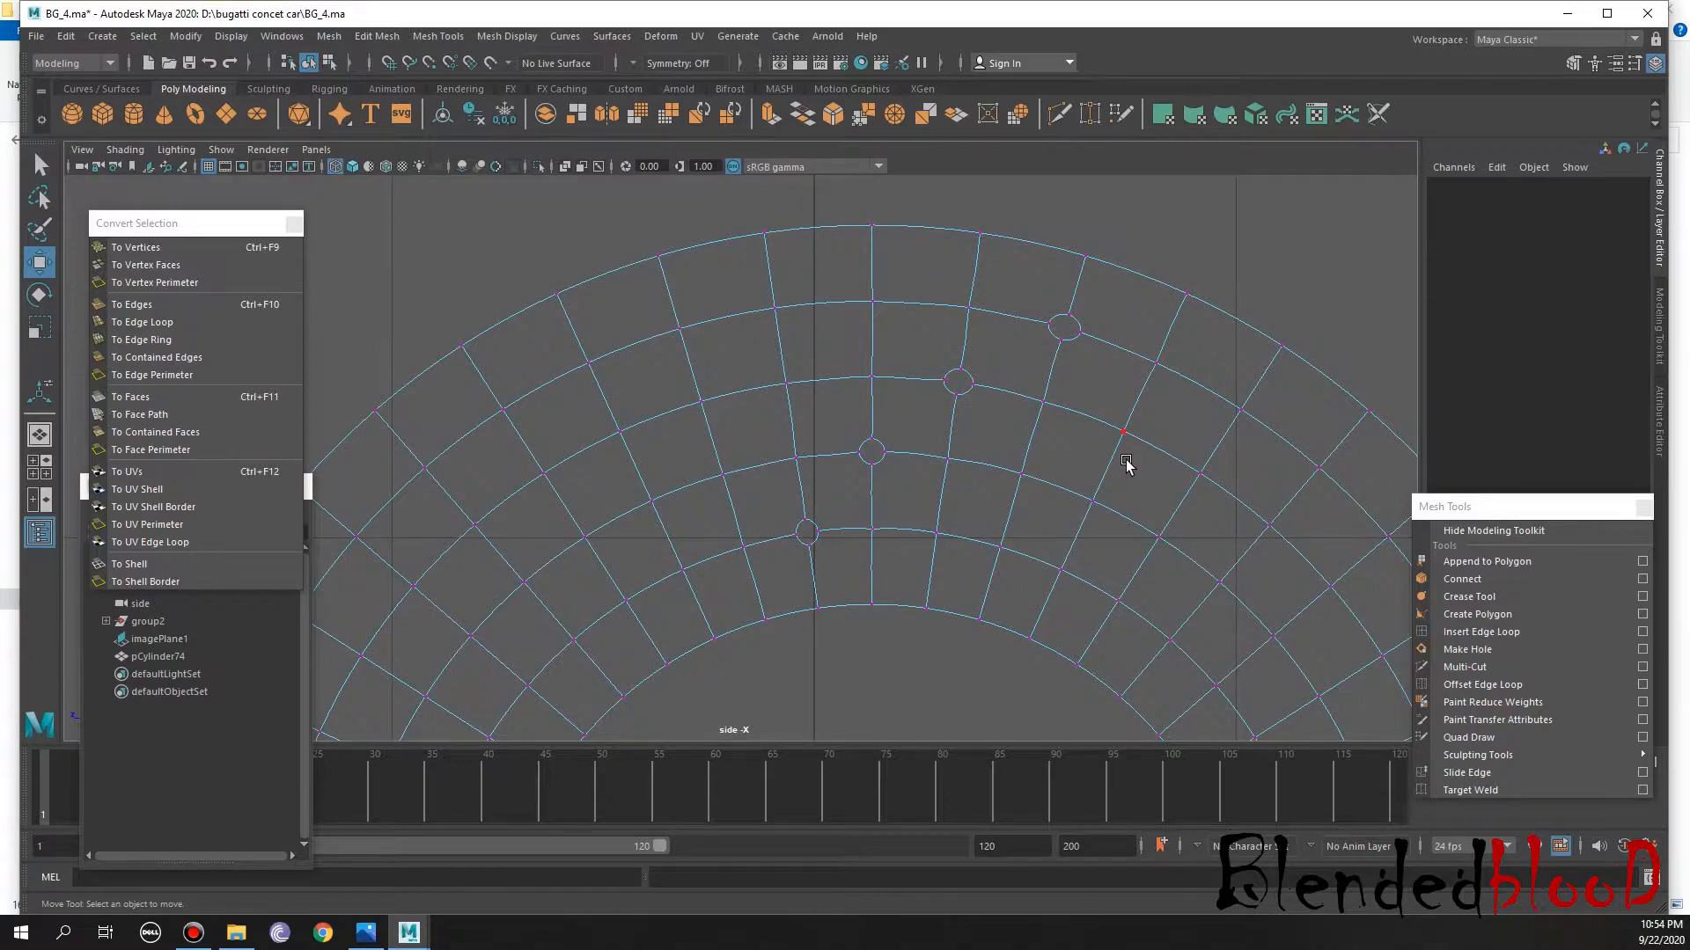
{"action": "key", "text": "1"}
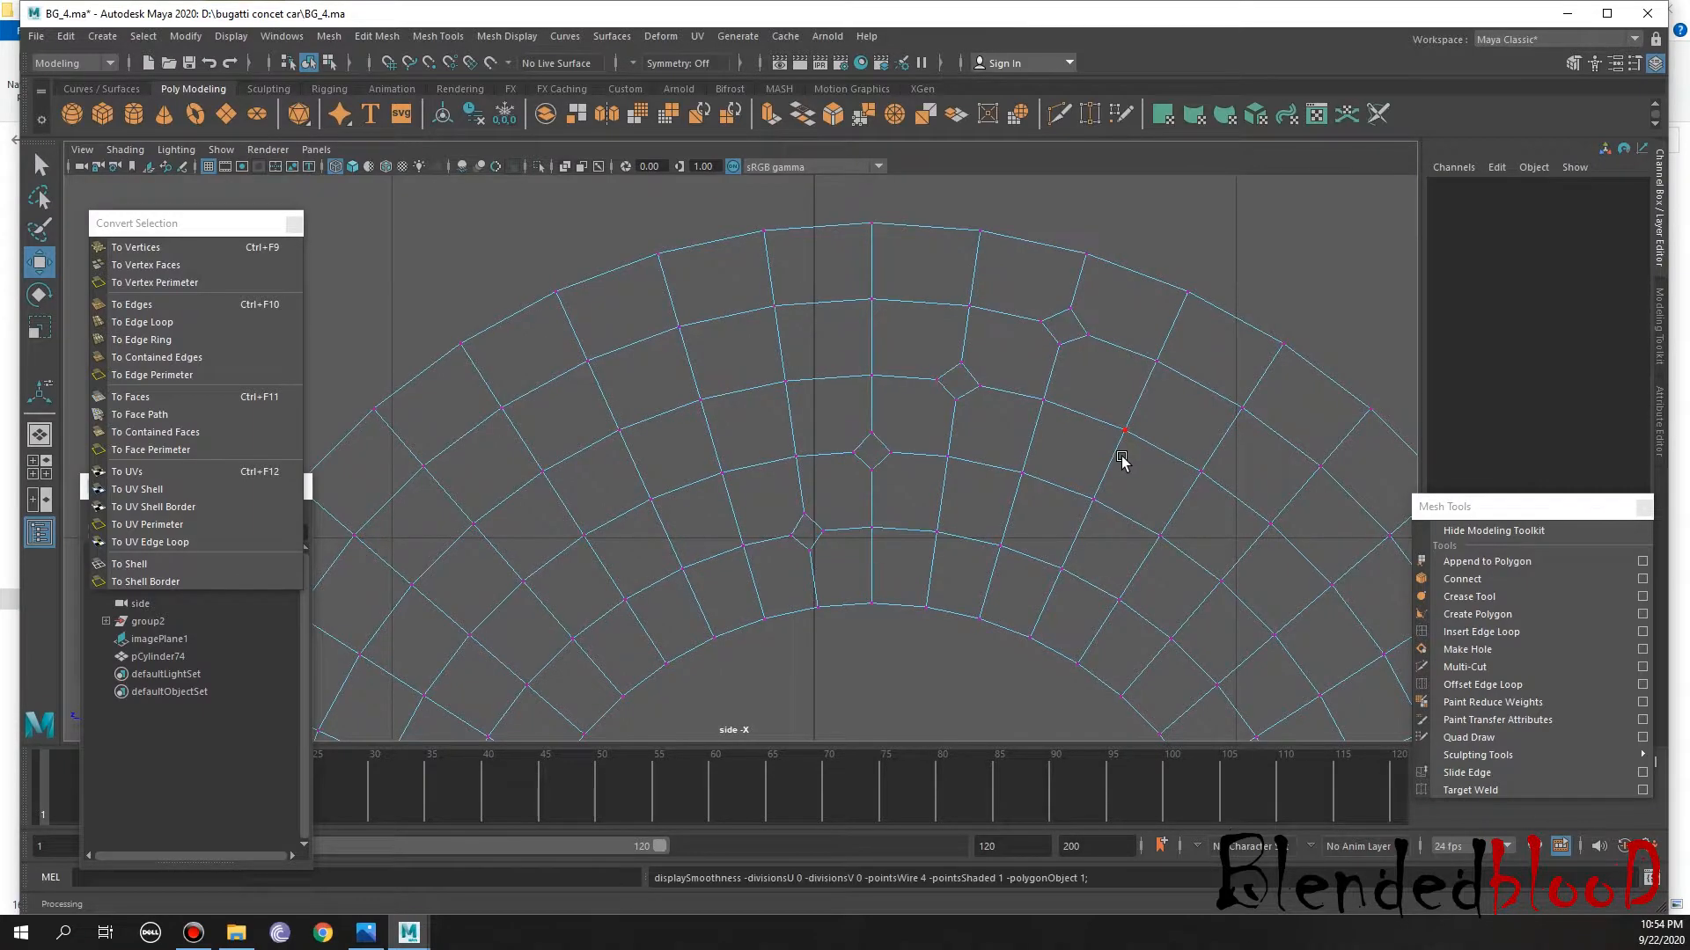
{"action": "scroll", "coordinate": [1083, 453], "scroll_direction": "down", "scroll_amount": 6}
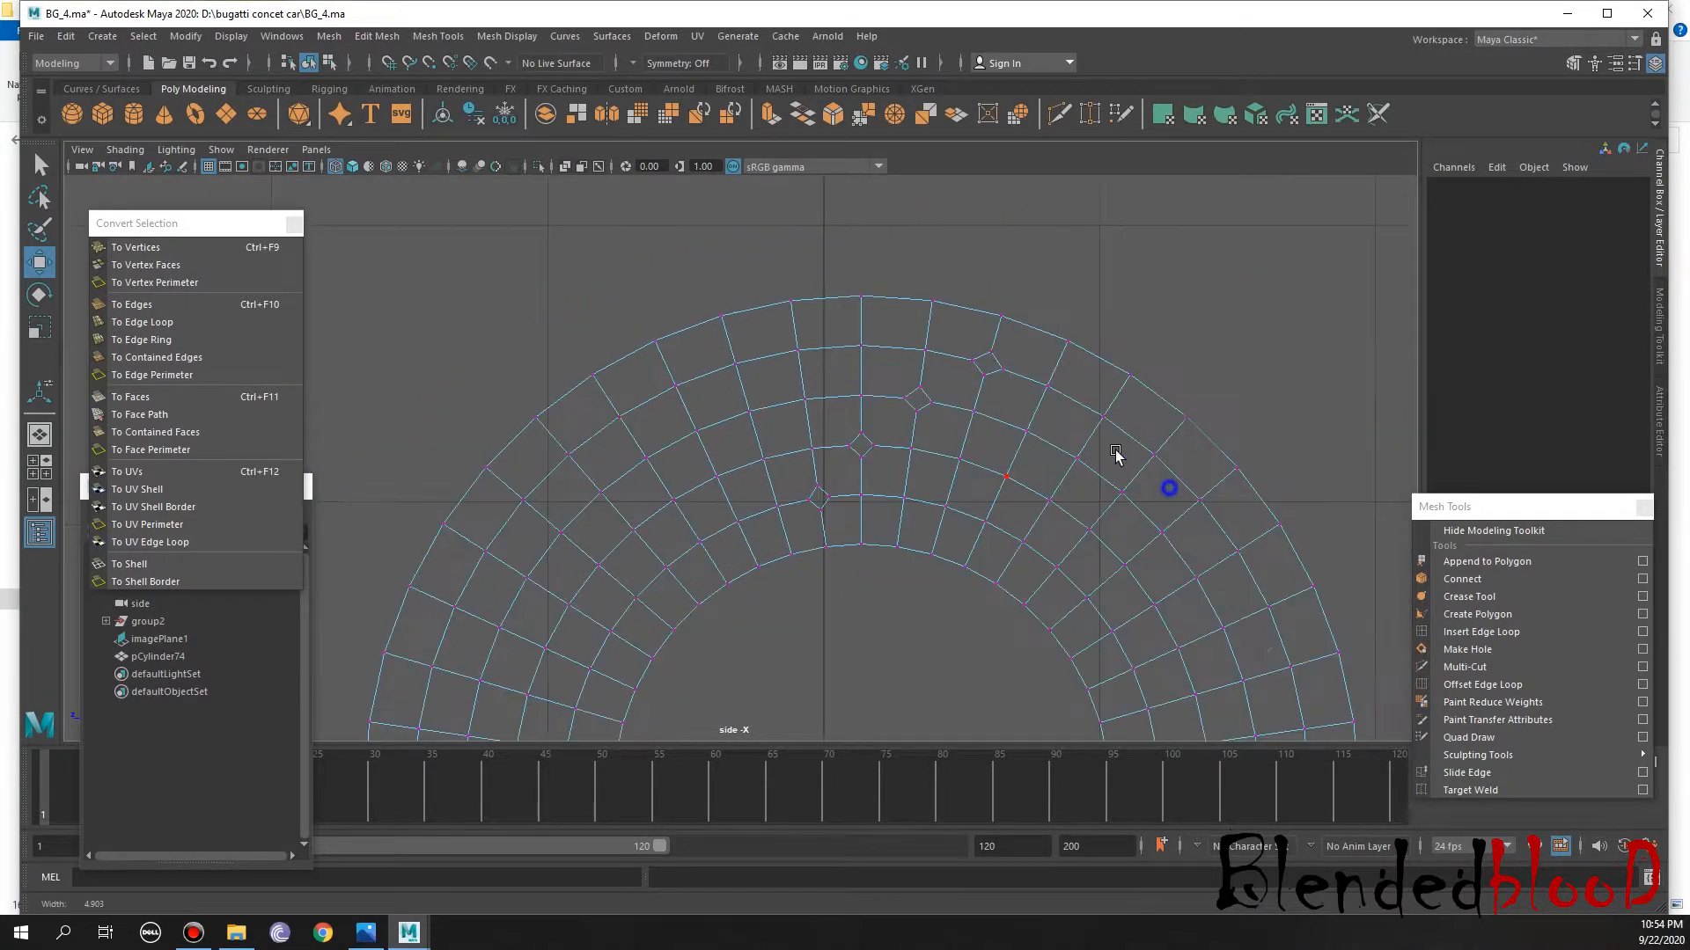
{"action": "scroll", "coordinate": [1096, 449], "scroll_direction": "up", "scroll_amount": 5}
{"action": "scroll", "coordinate": [1153, 572], "scroll_direction": "down", "scroll_amount": 3}
{"action": "scroll", "coordinate": [1074, 524], "scroll_direction": "up", "scroll_amount": 5}
{"action": "middle_click_drag", "start_coordinate": [1086, 442], "coordinate": [980, 377], "text": "alt"}
Compare the smoothed and unsmoothed display of the ring's four diagonal holes
{"action": "right_click_drag", "start_coordinate": [1183, 404], "coordinate": [1184, 452]}
{"action": "left_click", "coordinate": [1127, 398]}
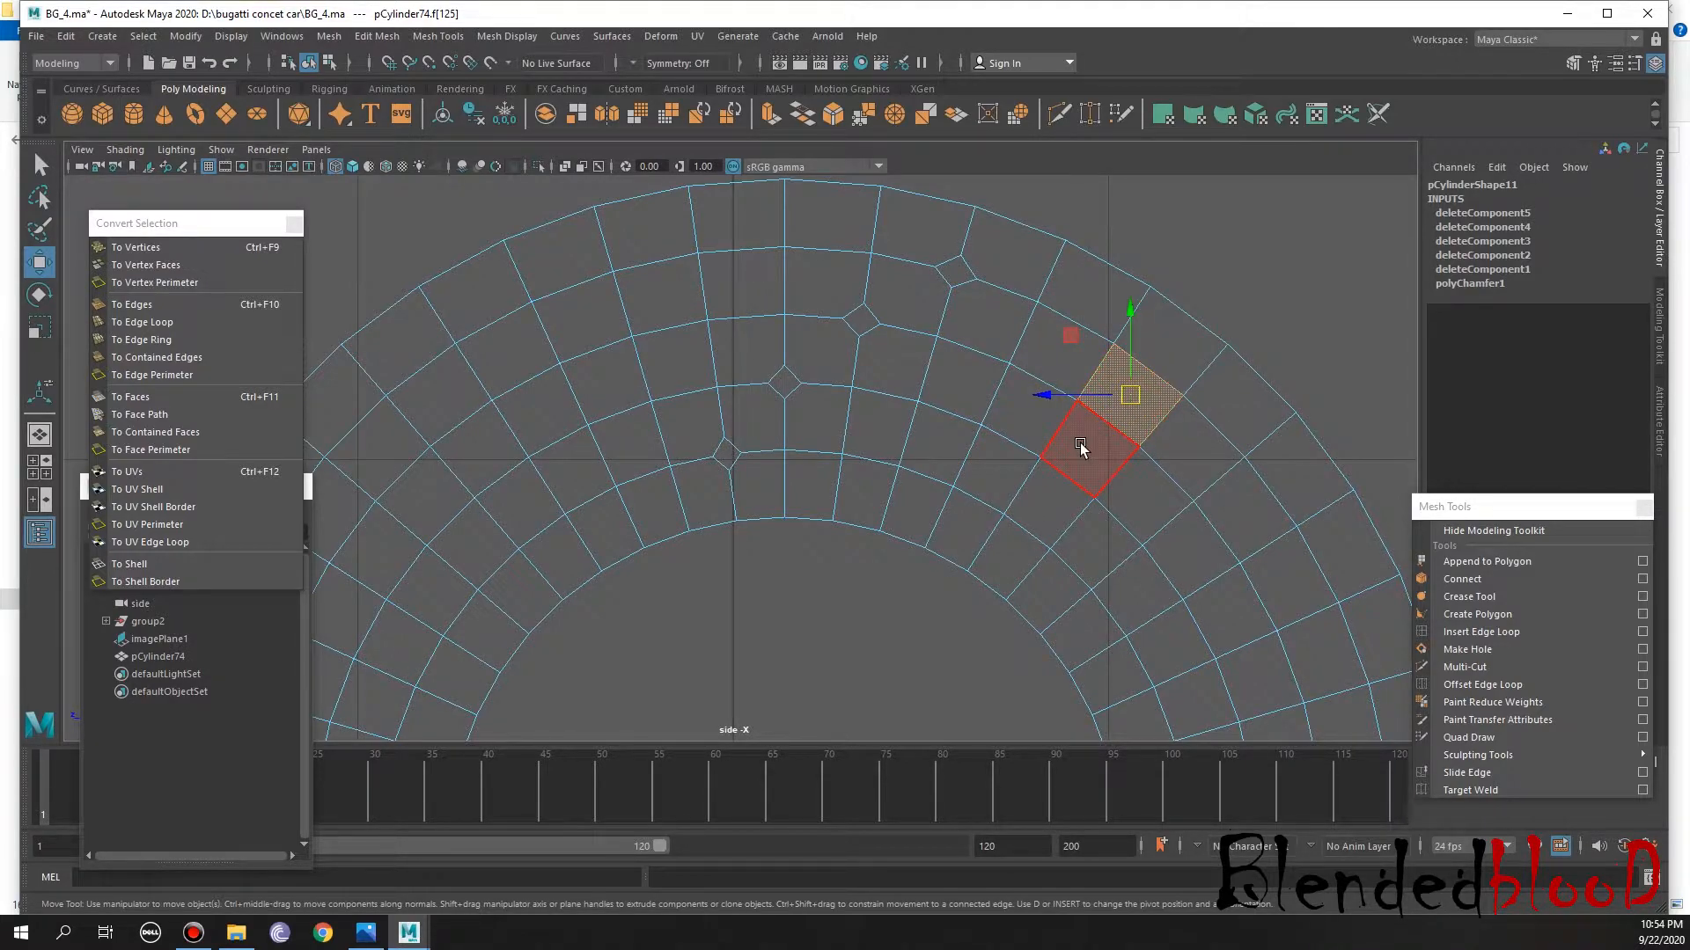
{"action": "key", "text": "3"}
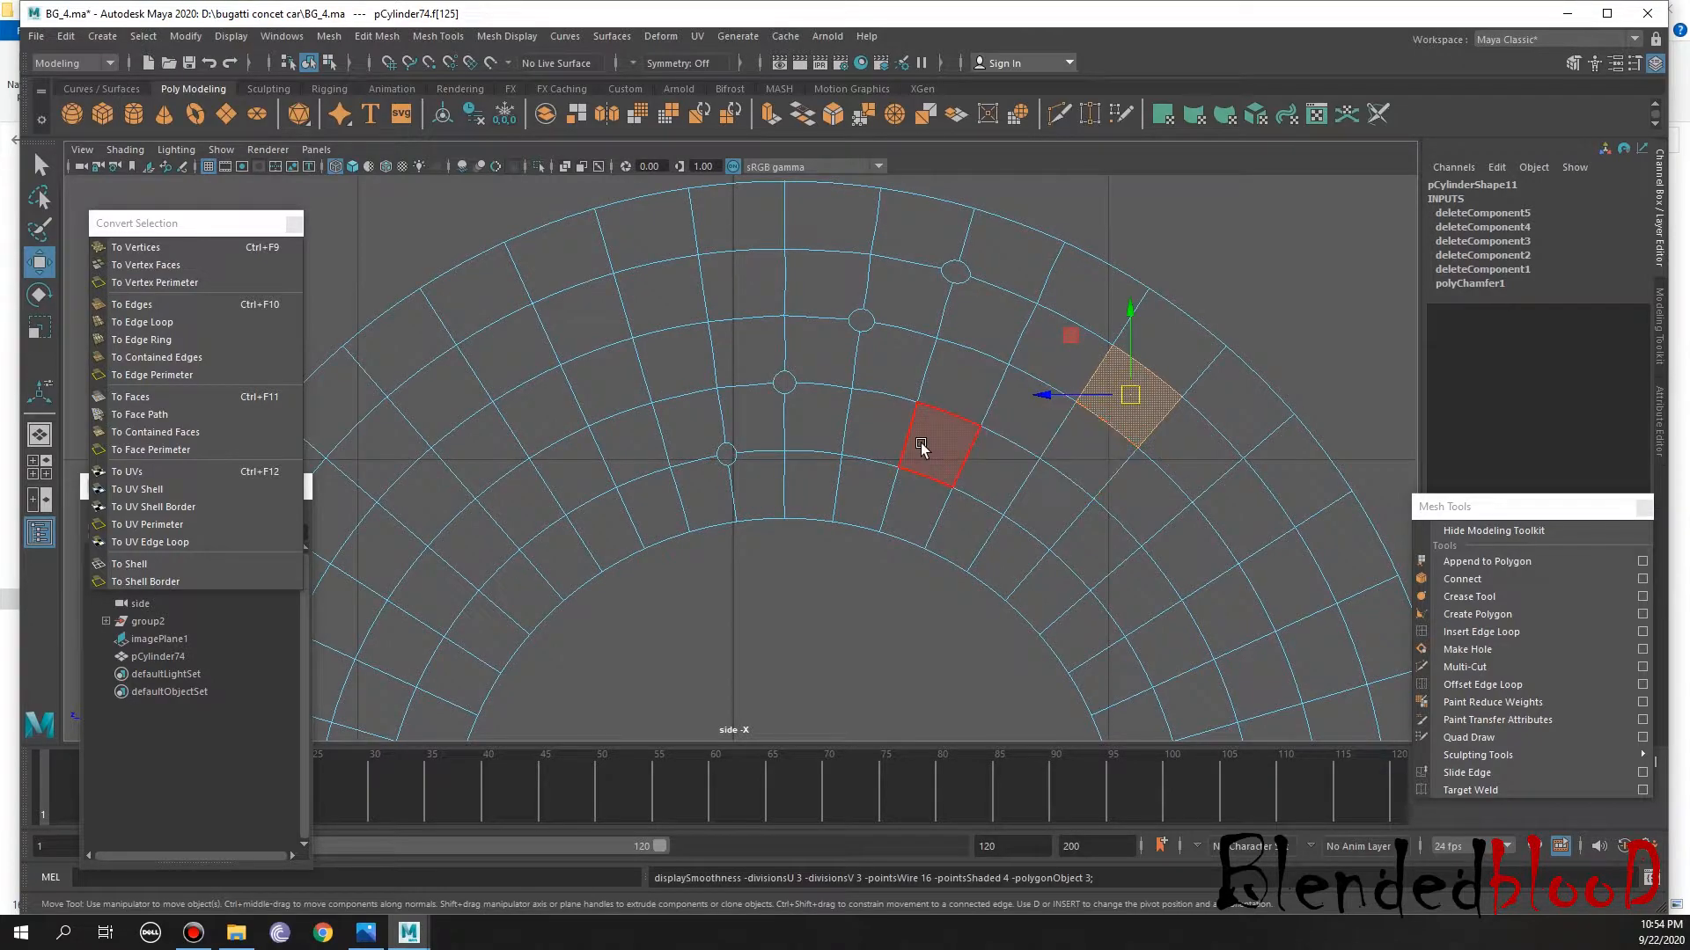
{"action": "middle_click_drag", "start_coordinate": [922, 484], "coordinate": [887, 452], "text": "alt"}
{"action": "key", "text": "1"}
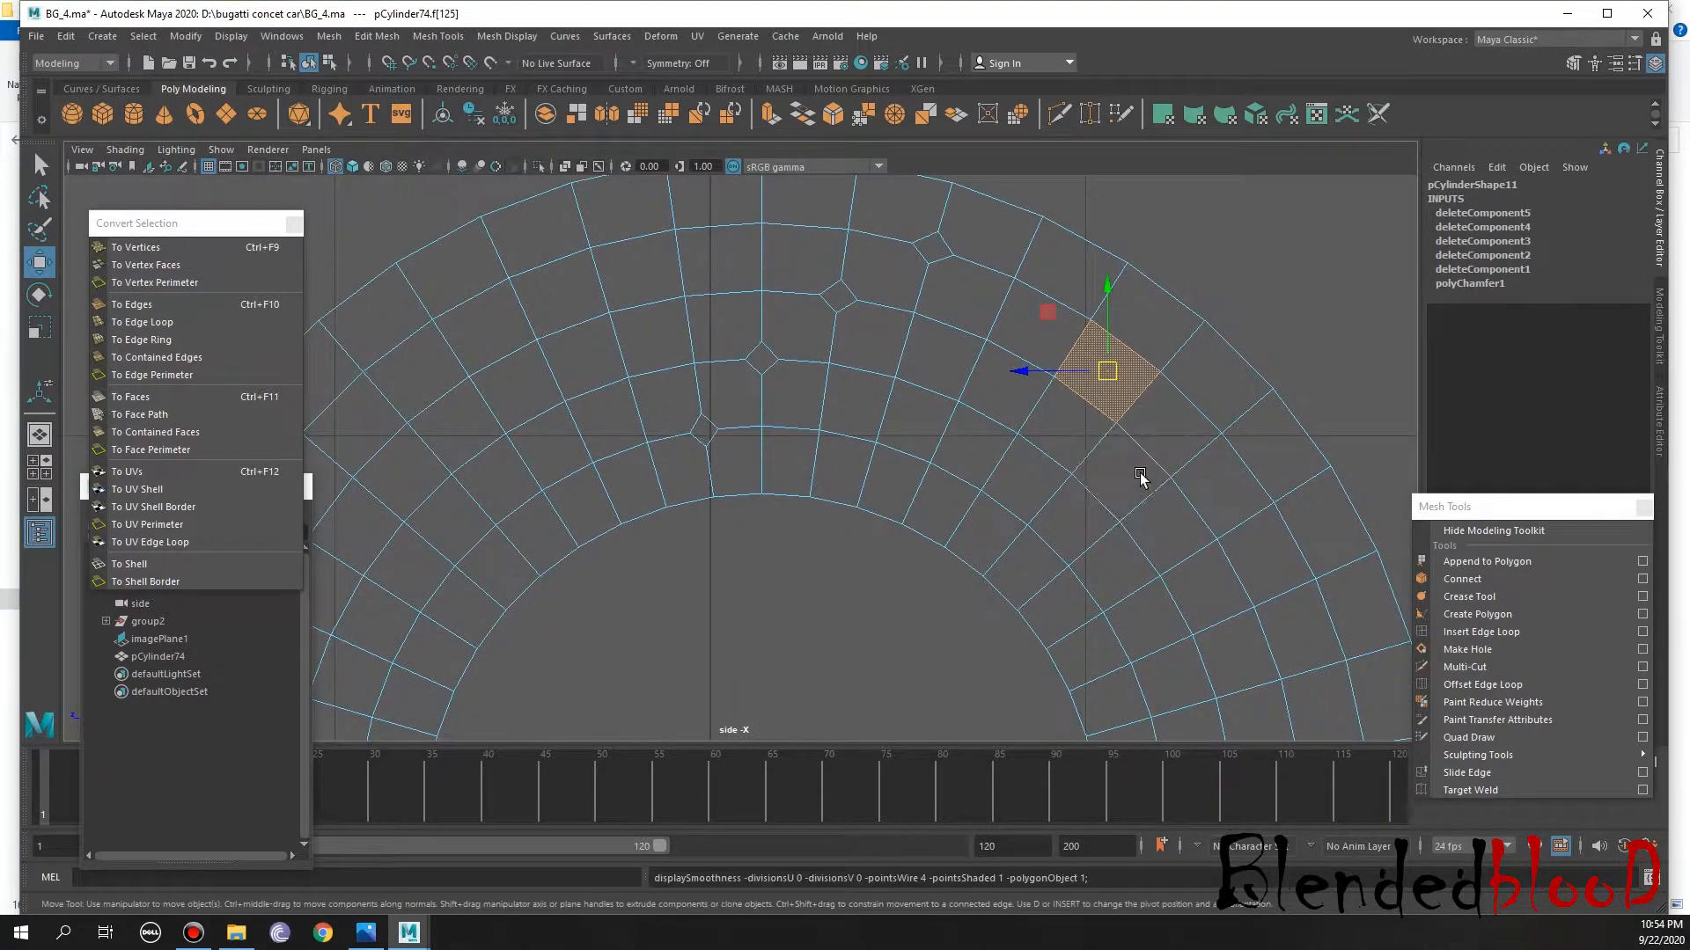
Try to form an octagon in a face right of the holes by inserting two crossing edge loops and scaling their vertices outward
{"action": "left_click", "coordinate": [1515, 632]}
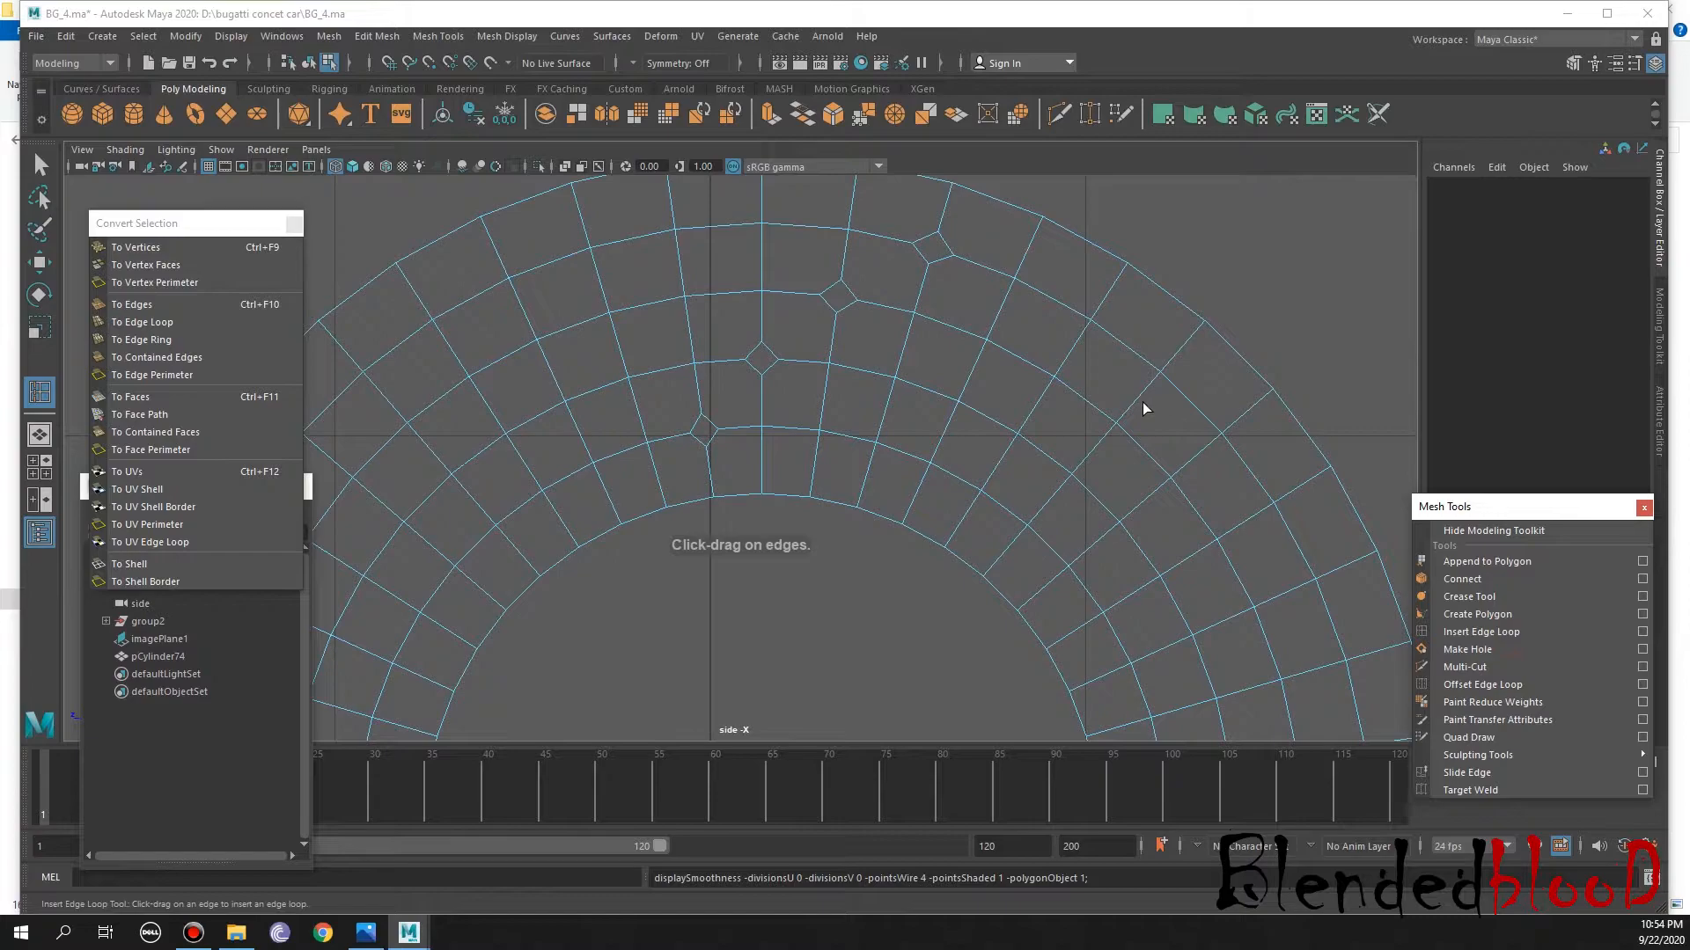
{"action": "left_click_drag", "start_coordinate": [1139, 405], "coordinate": [1082, 407]}
{"action": "key", "text": "w"}
{"action": "right_click_drag", "start_coordinate": [1126, 374], "coordinate": [1068, 381]}
{"action": "left_click", "coordinate": [1124, 345]}
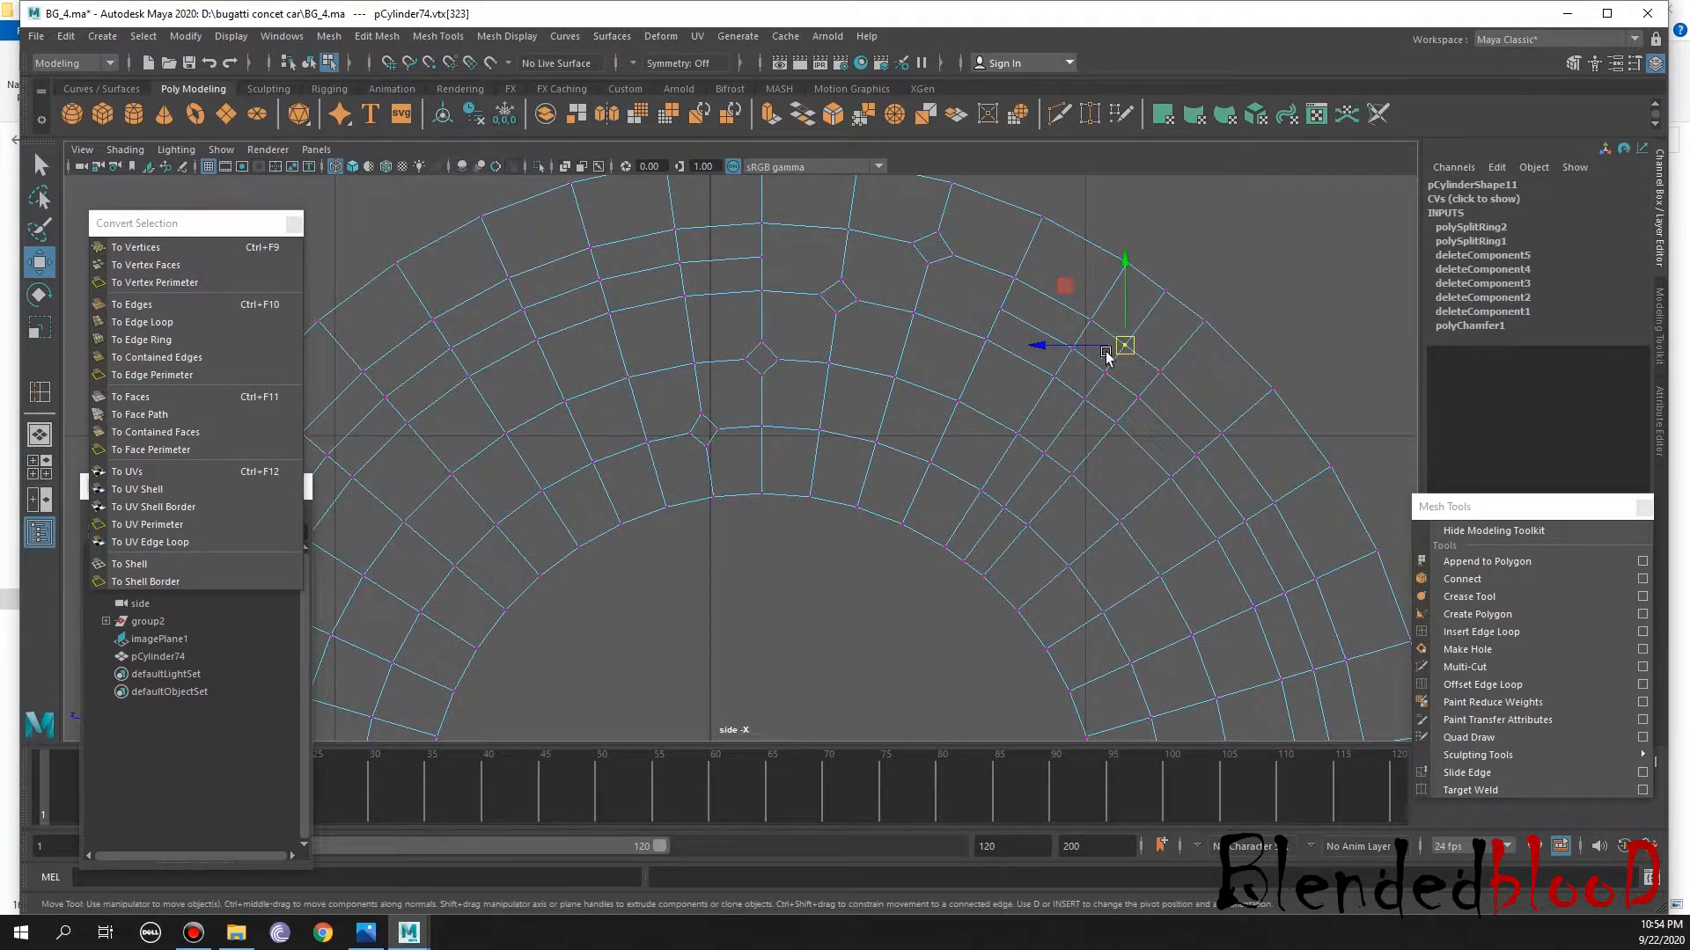
{"action": "left_click_drag", "start_coordinate": [1062, 331], "coordinate": [1117, 394], "text": "shift"}
{"action": "key", "text": "r"}
{"action": "key", "text": "w"}
Delete the faces inside the octagon to open a large hole and preview the ring smoothed
{"action": "right_click_drag", "start_coordinate": [1135, 391], "coordinate": [1132, 444]}
{"action": "left_click", "coordinate": [1125, 403]}
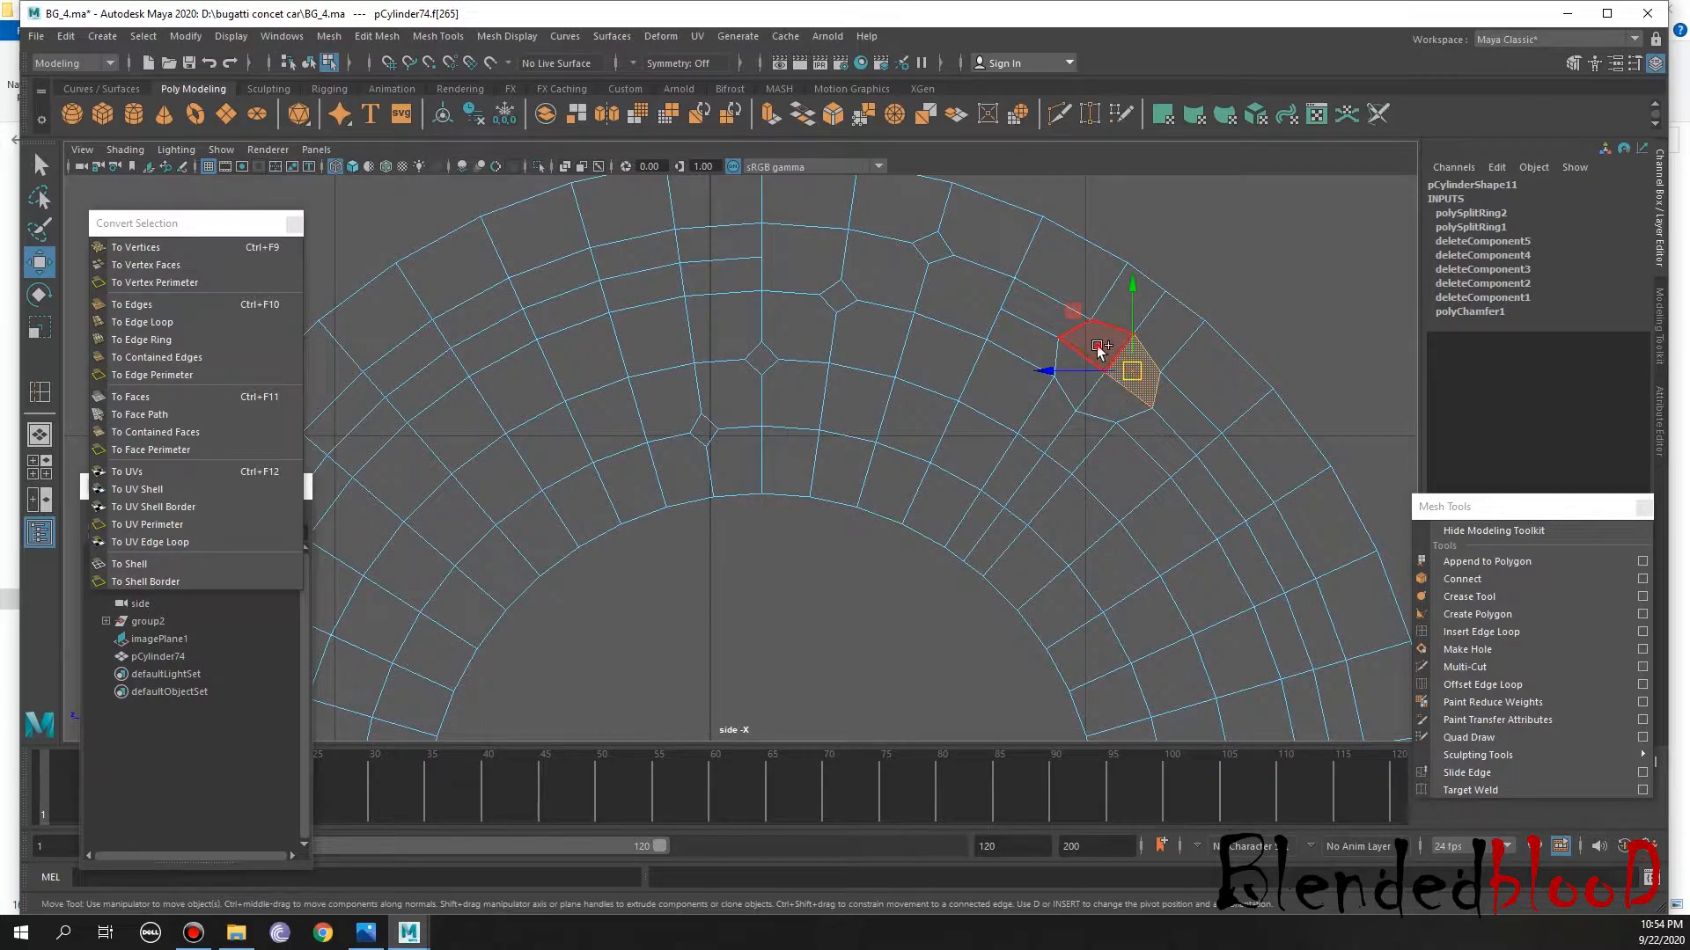
{"action": "left_click", "coordinate": [1088, 389]}
{"action": "key", "text": "Delete"}
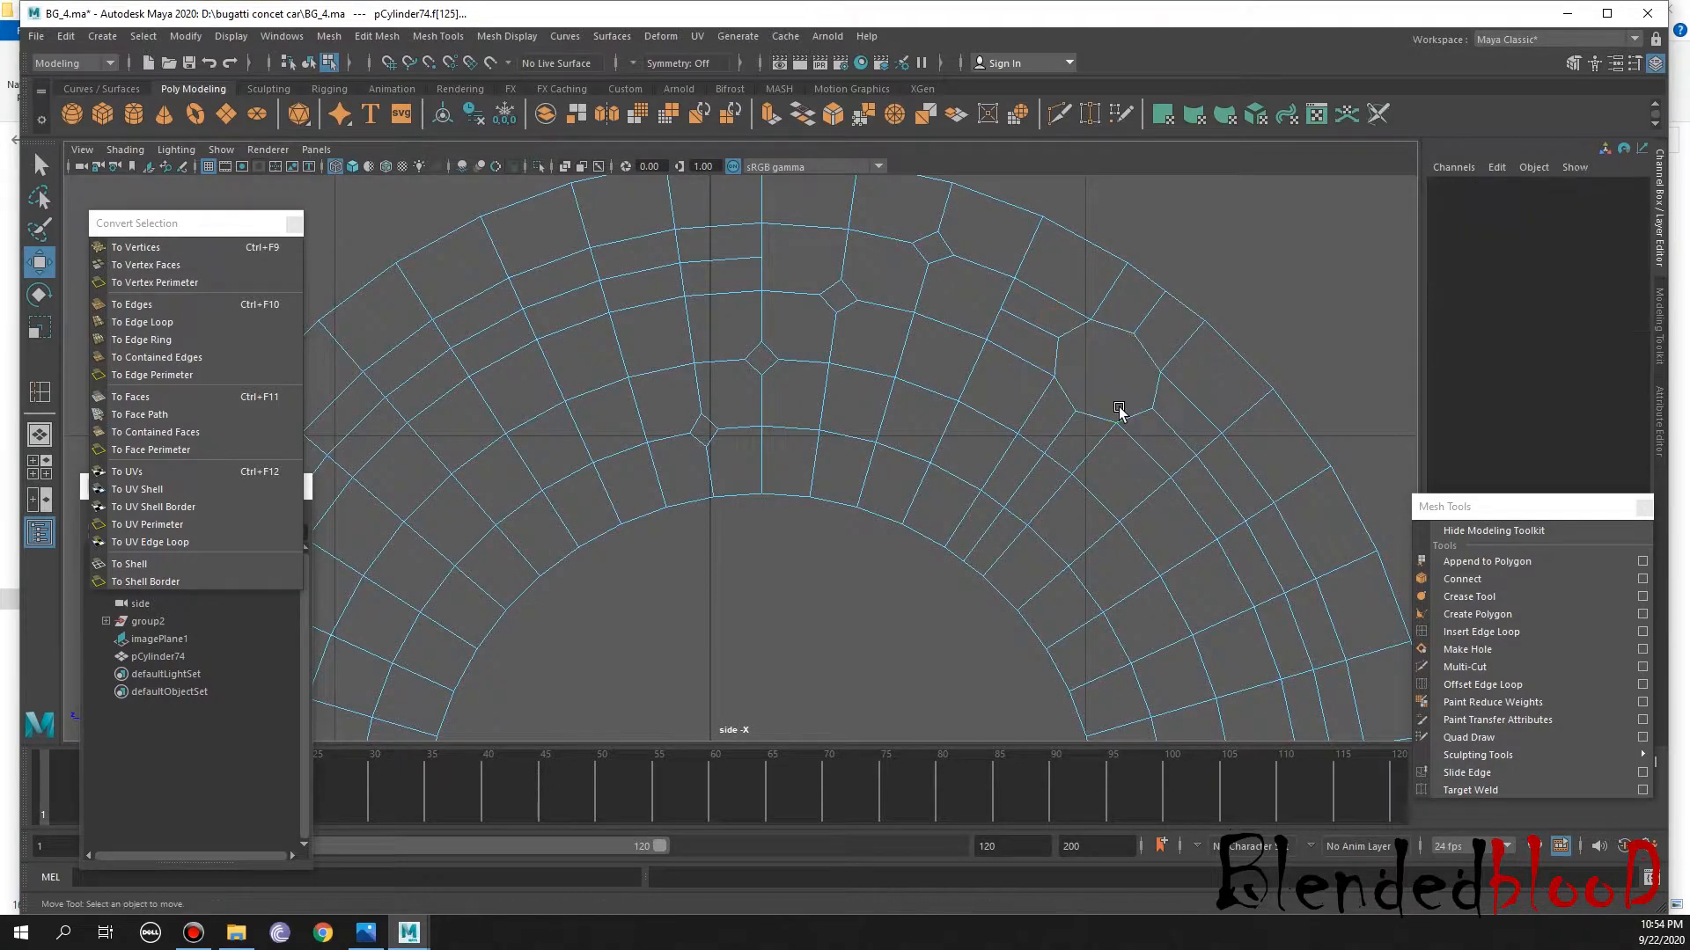
{"action": "key", "text": "3"}
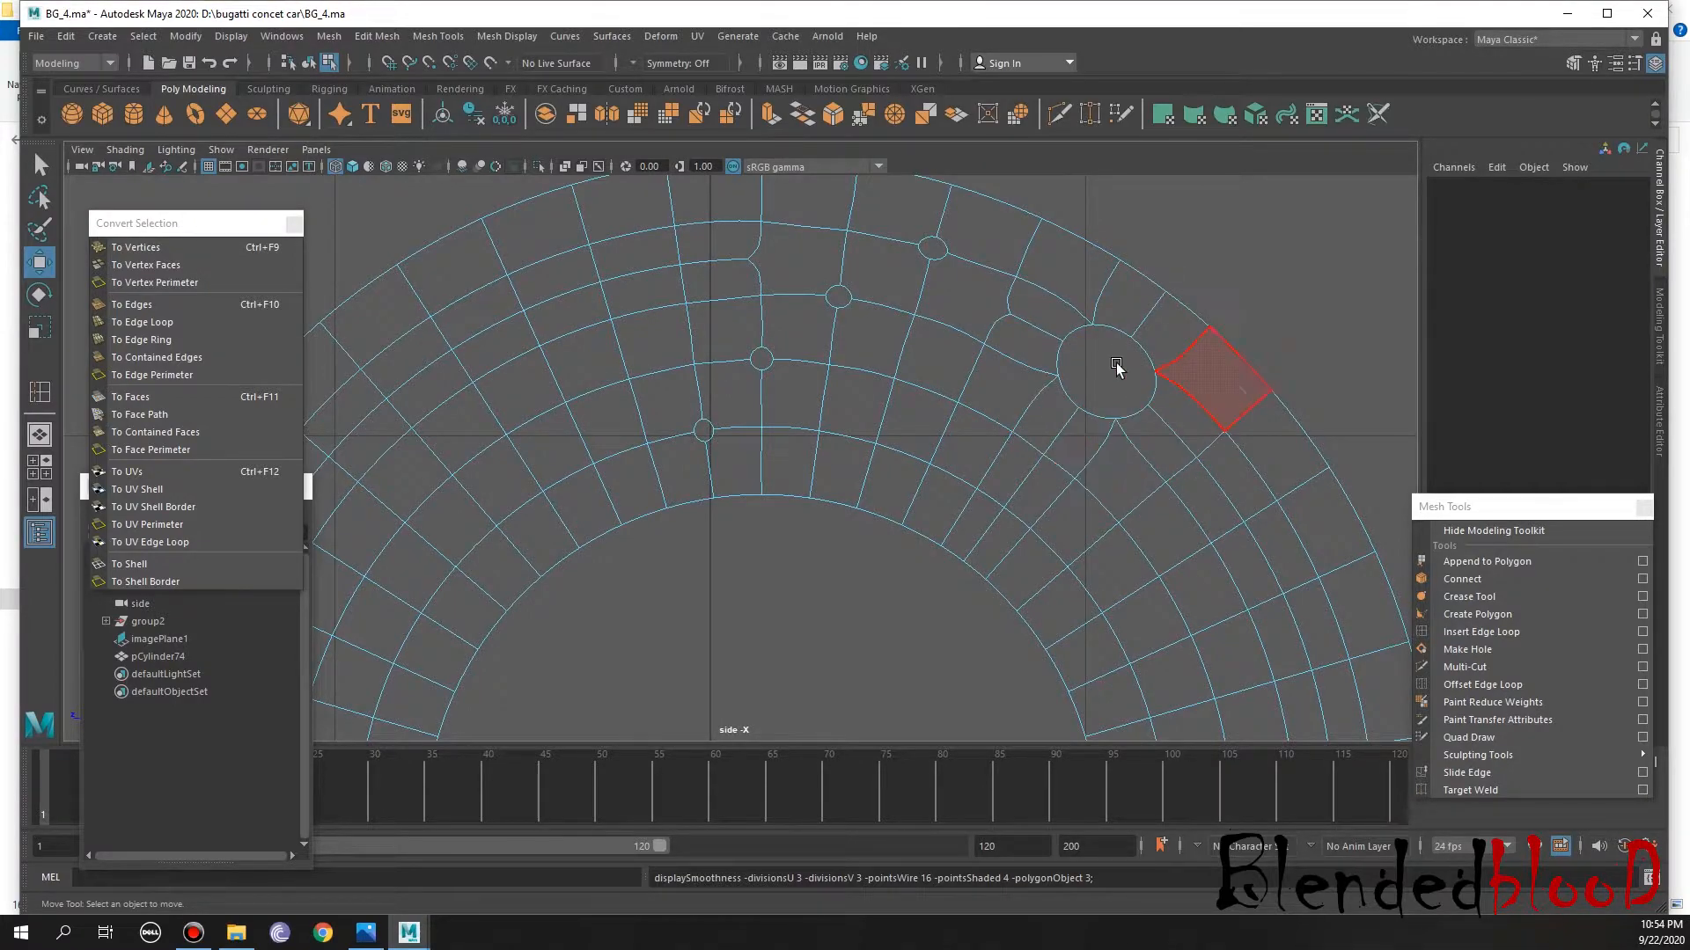
Undo the large hole and its inserted edge loops, and return the ring to object mode
{"action": "key", "text": "1"}
{"action": "key", "text": "ctrl+z"}
{"action": "key", "text": "ctrl+z"}
{"action": "key", "text": "ctrl+z"}
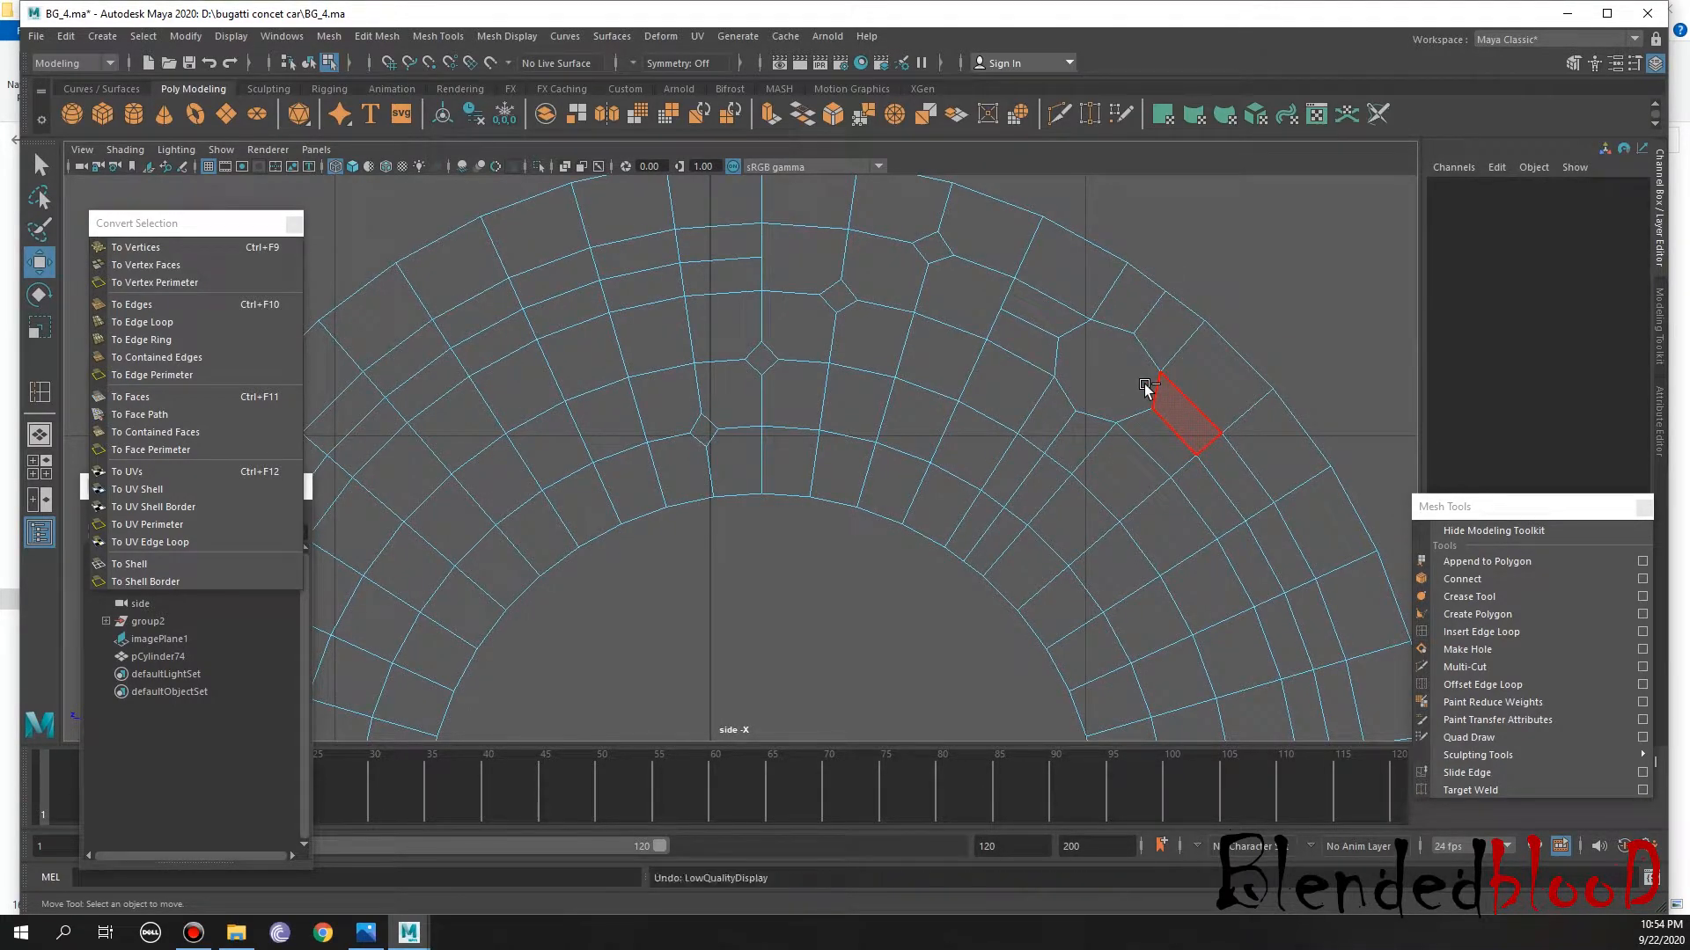
{"action": "key", "text": "ctrl+z"}
{"action": "key", "text": "ctrl+z"}
{"action": "key", "text": "ctrl+z"}
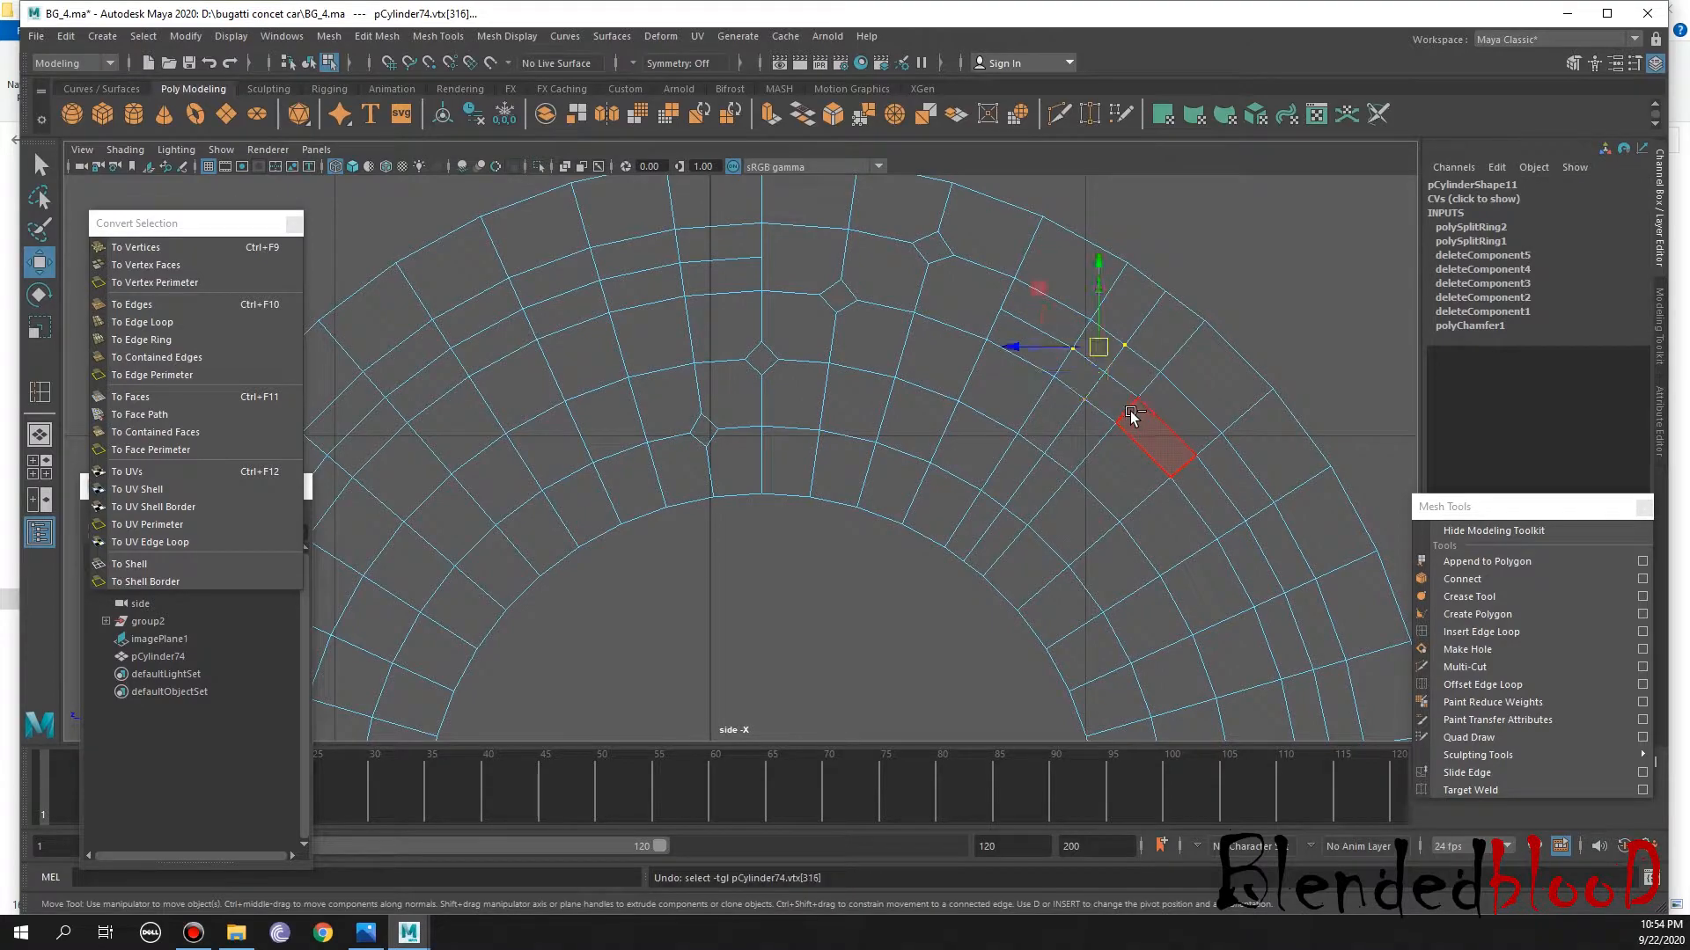
{"action": "right_click_drag", "start_coordinate": [1108, 374], "coordinate": [1197, 304]}
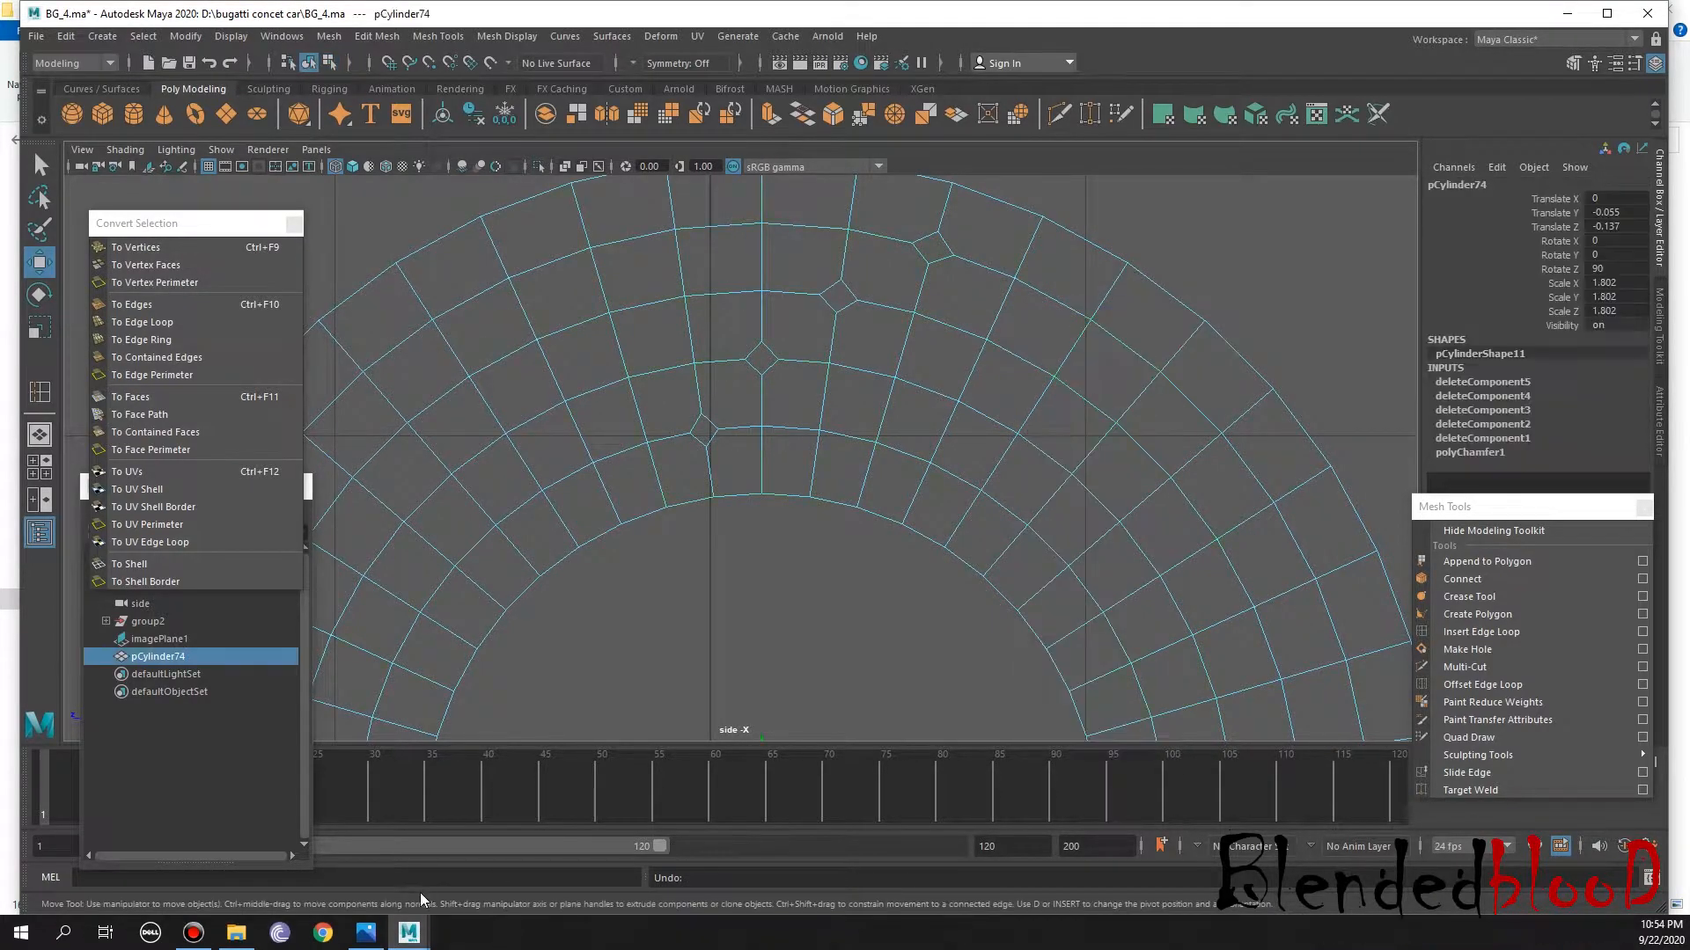
Switch to File Explorer, look through the brake and car reference images, open IMG-9848, and return to Maya
{"action": "left_click", "coordinate": [236, 933]}
{"action": "left_click", "coordinate": [302, 583]}
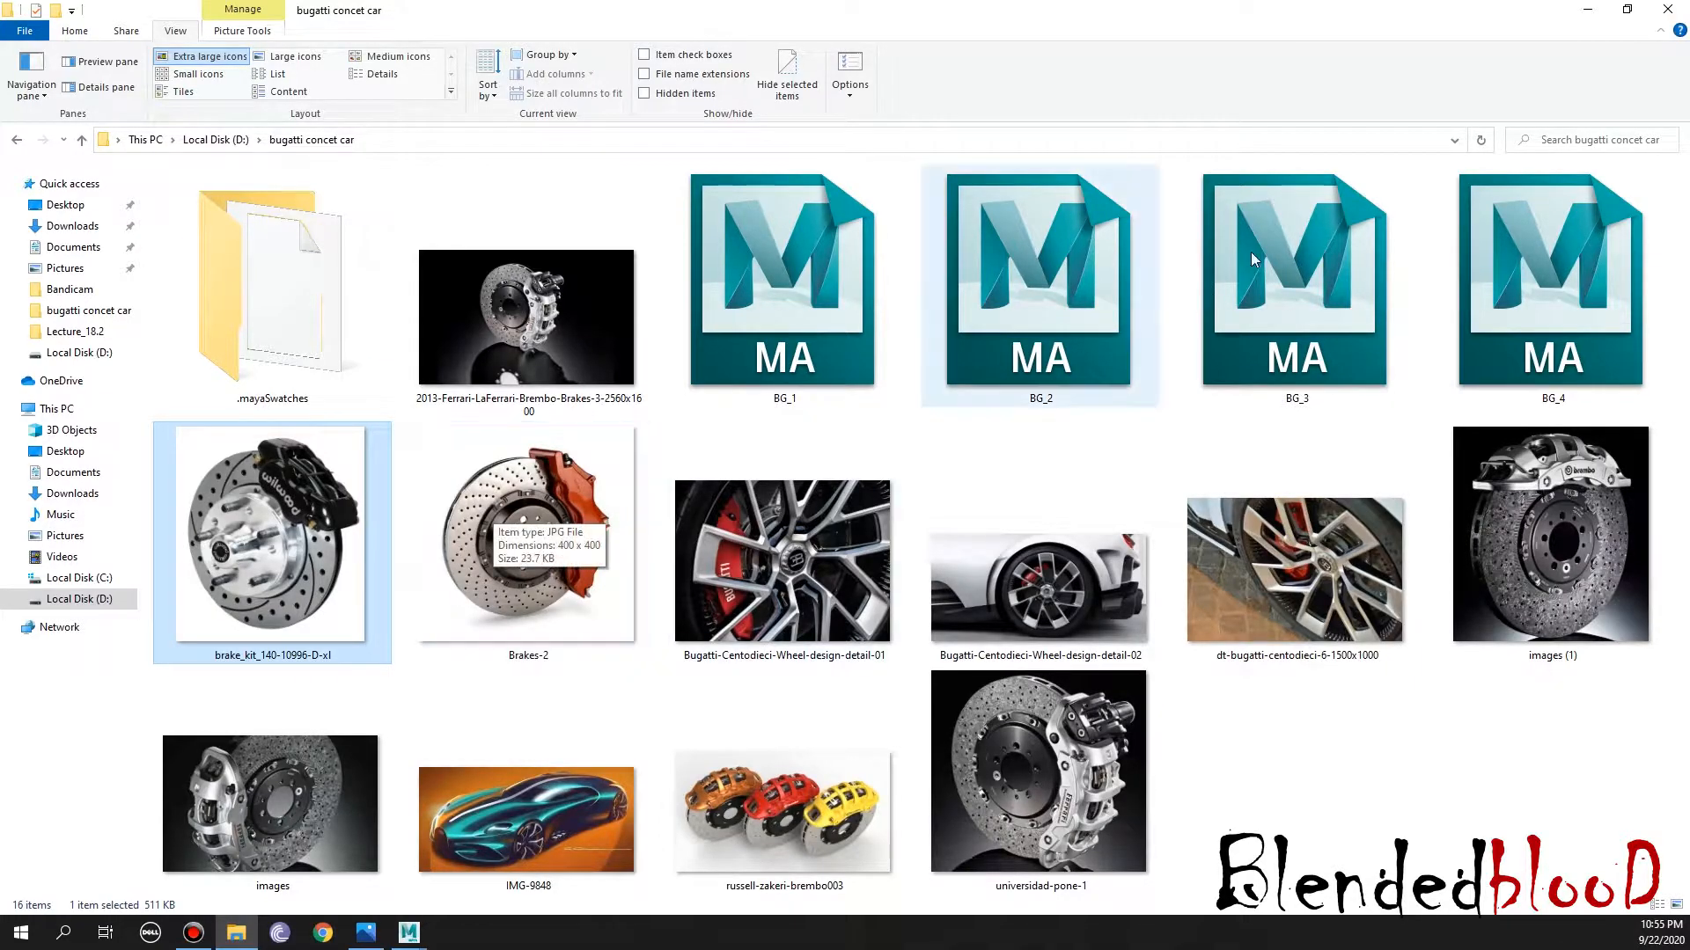
{"action": "double_click", "coordinate": [609, 811]}
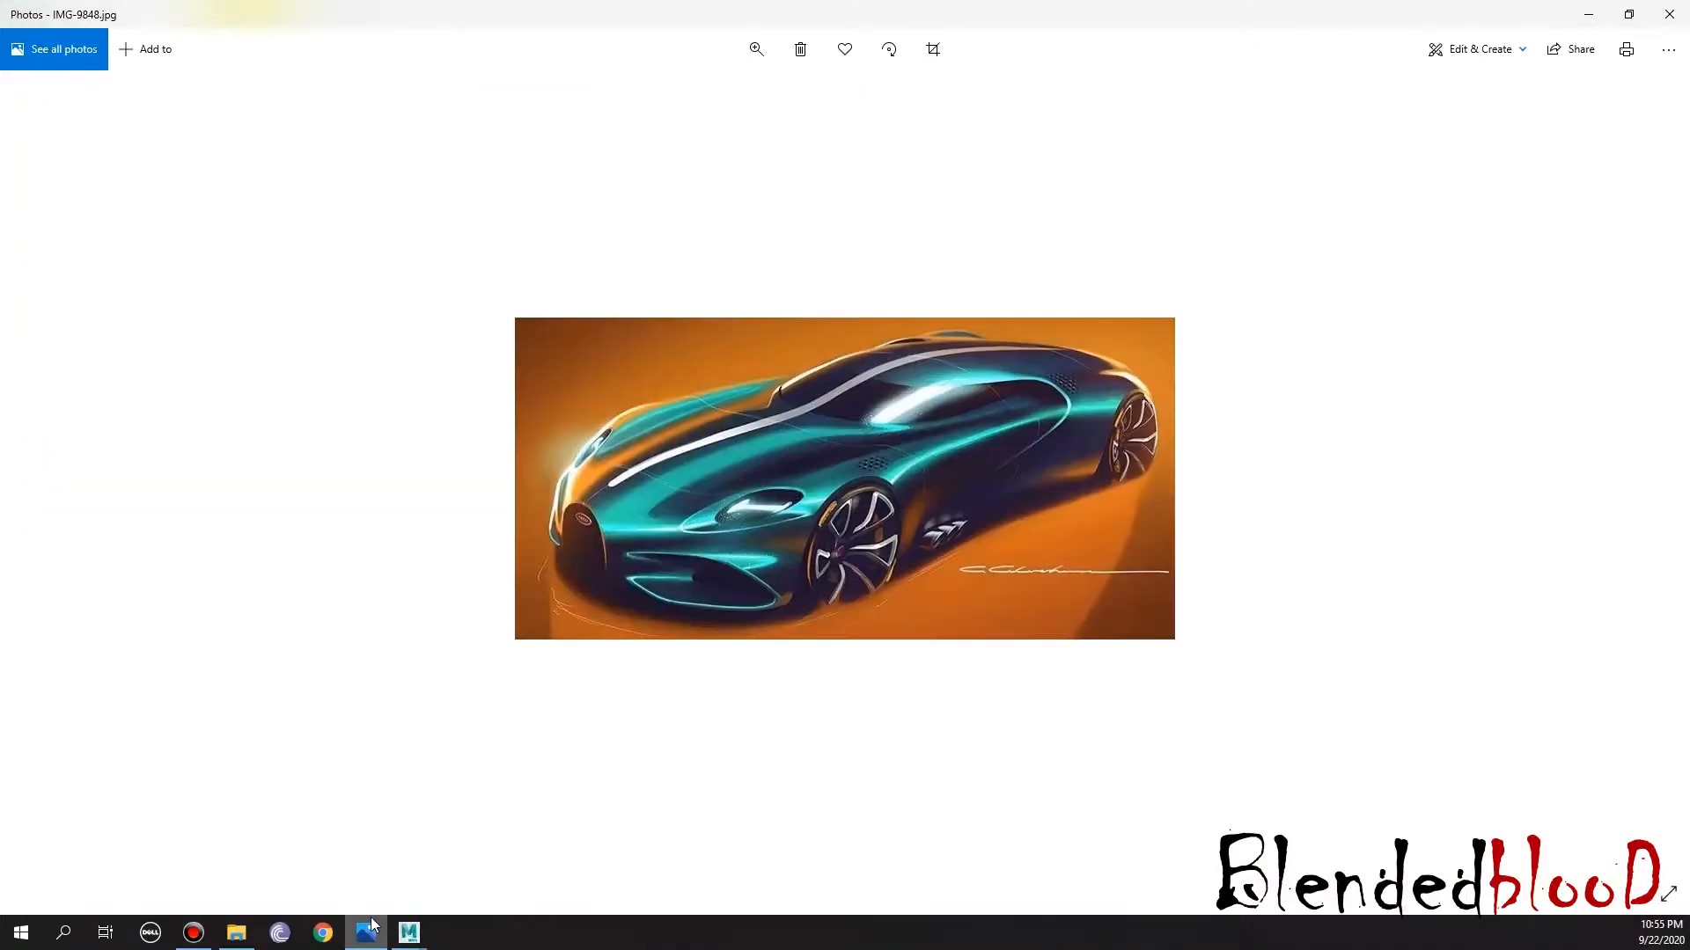
{"action": "mouse_move", "coordinate": [409, 933]}
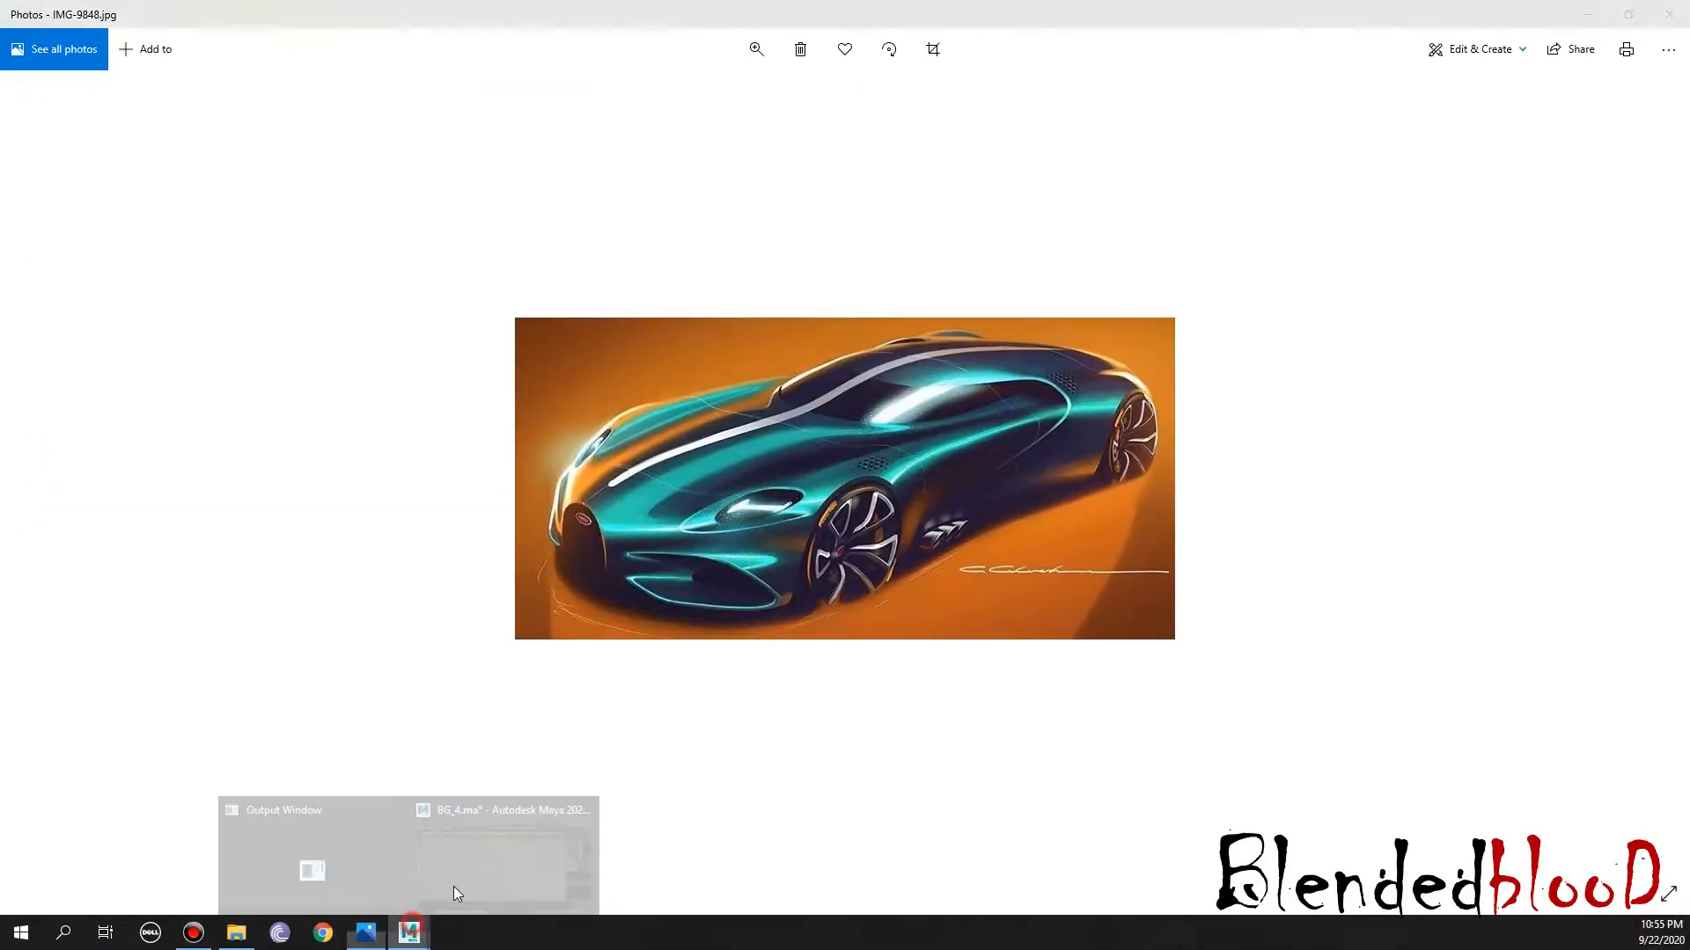
{"action": "left_click", "coordinate": [484, 869]}
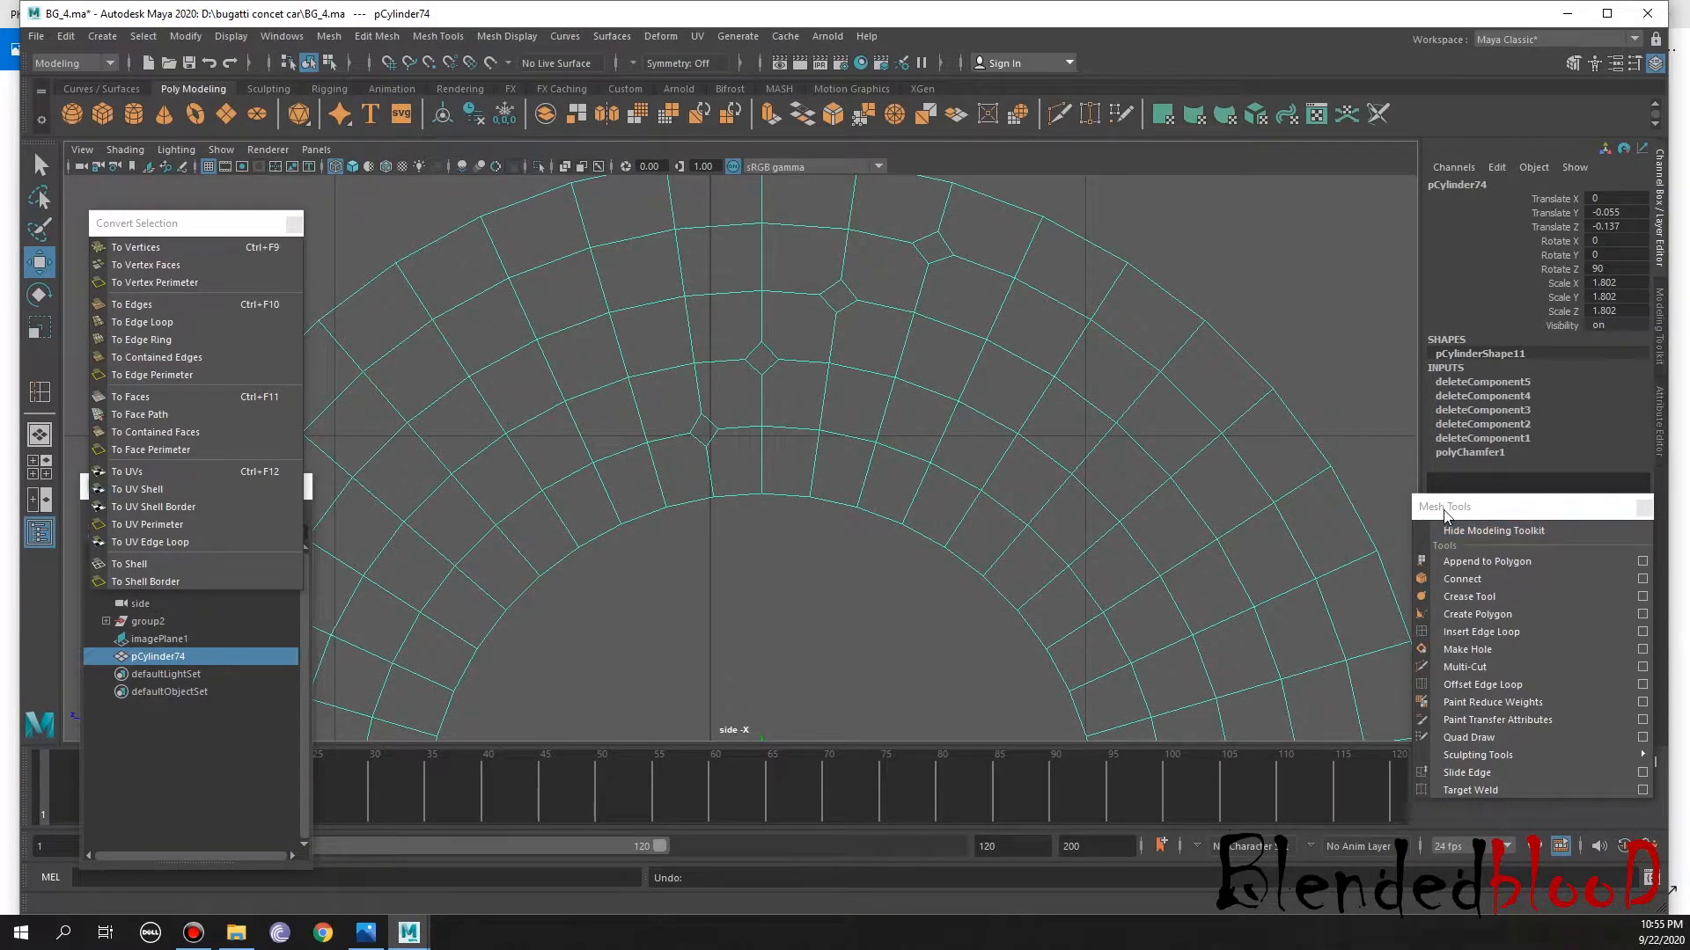
Uncover the layer list and toggle the ref layer's visibility to compare the ring with the wheel photo, leaving it hidden
{"action": "left_click_drag", "start_coordinate": [1444, 511], "coordinate": [1336, 801]}
{"action": "left_click", "coordinate": [1438, 621]}
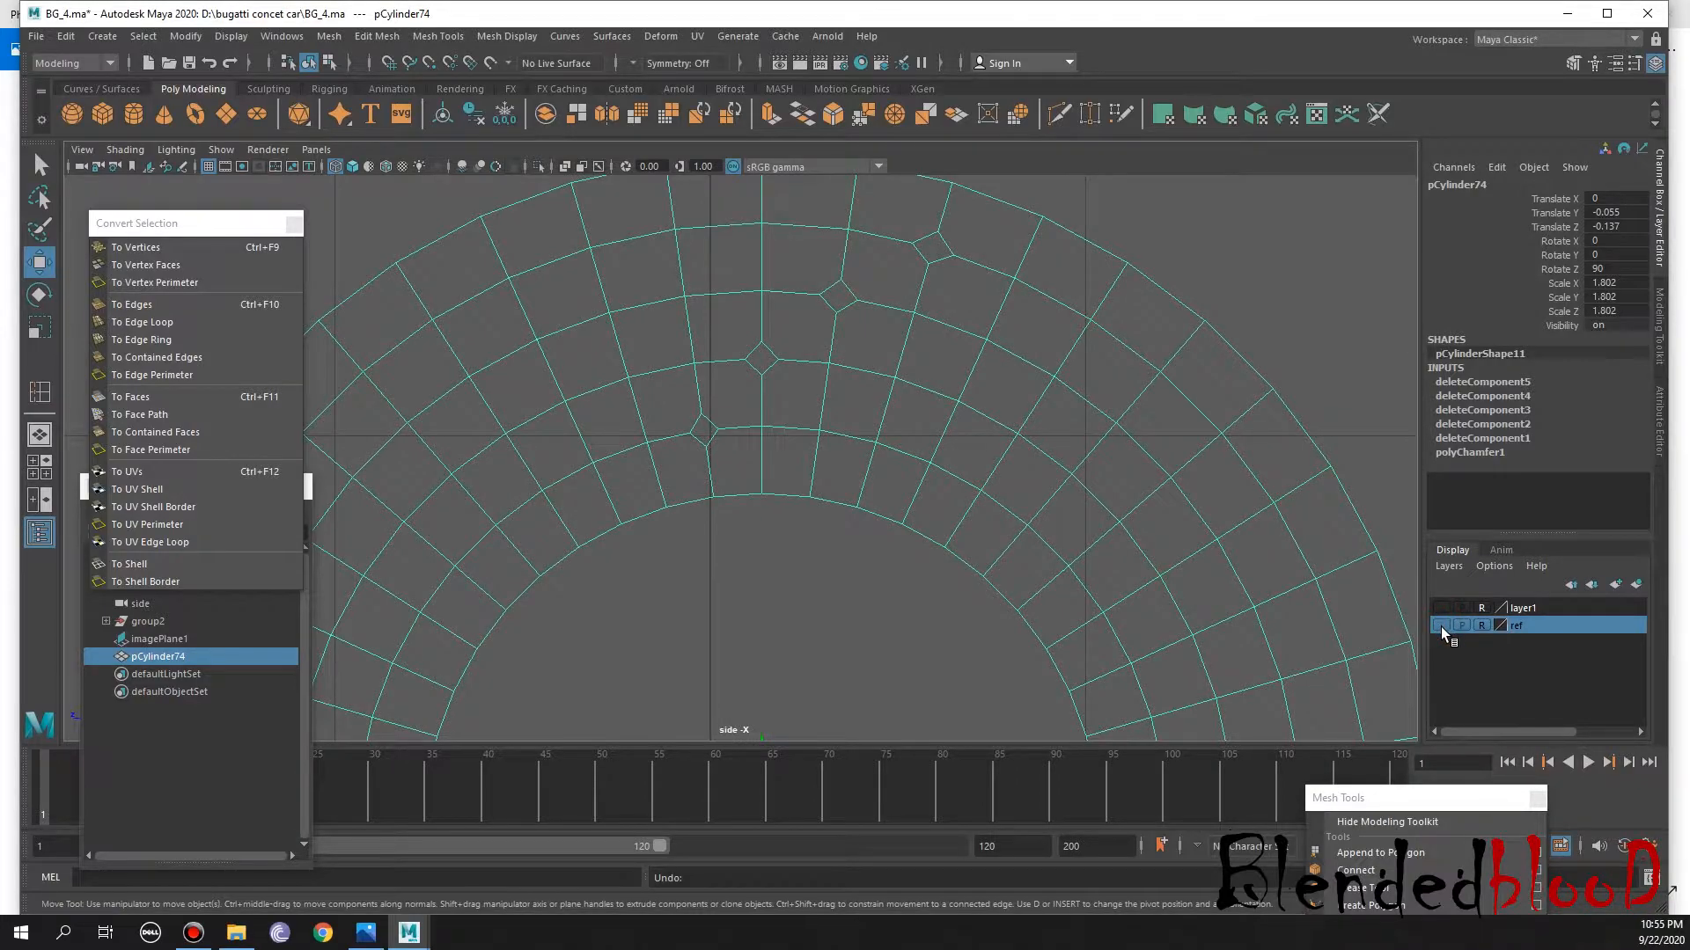
{"action": "left_click", "coordinate": [1439, 626]}
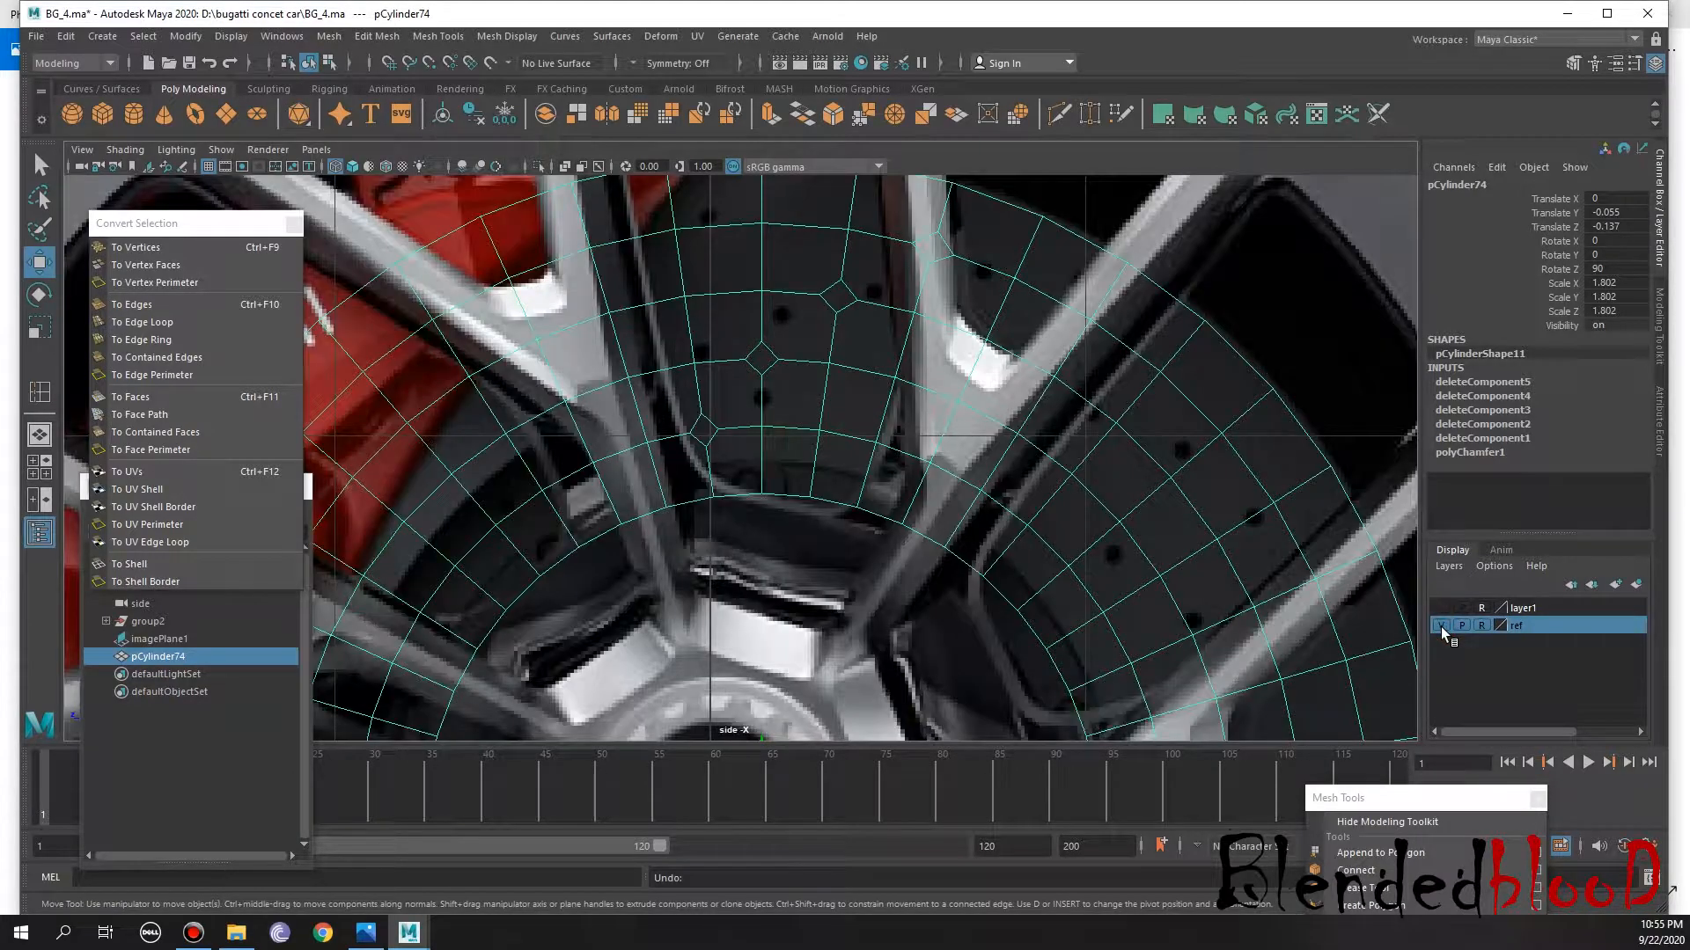
{"action": "left_click", "coordinate": [1439, 626]}
{"action": "left_click", "coordinate": [1440, 626]}
{"action": "left_click", "coordinate": [1440, 626]}
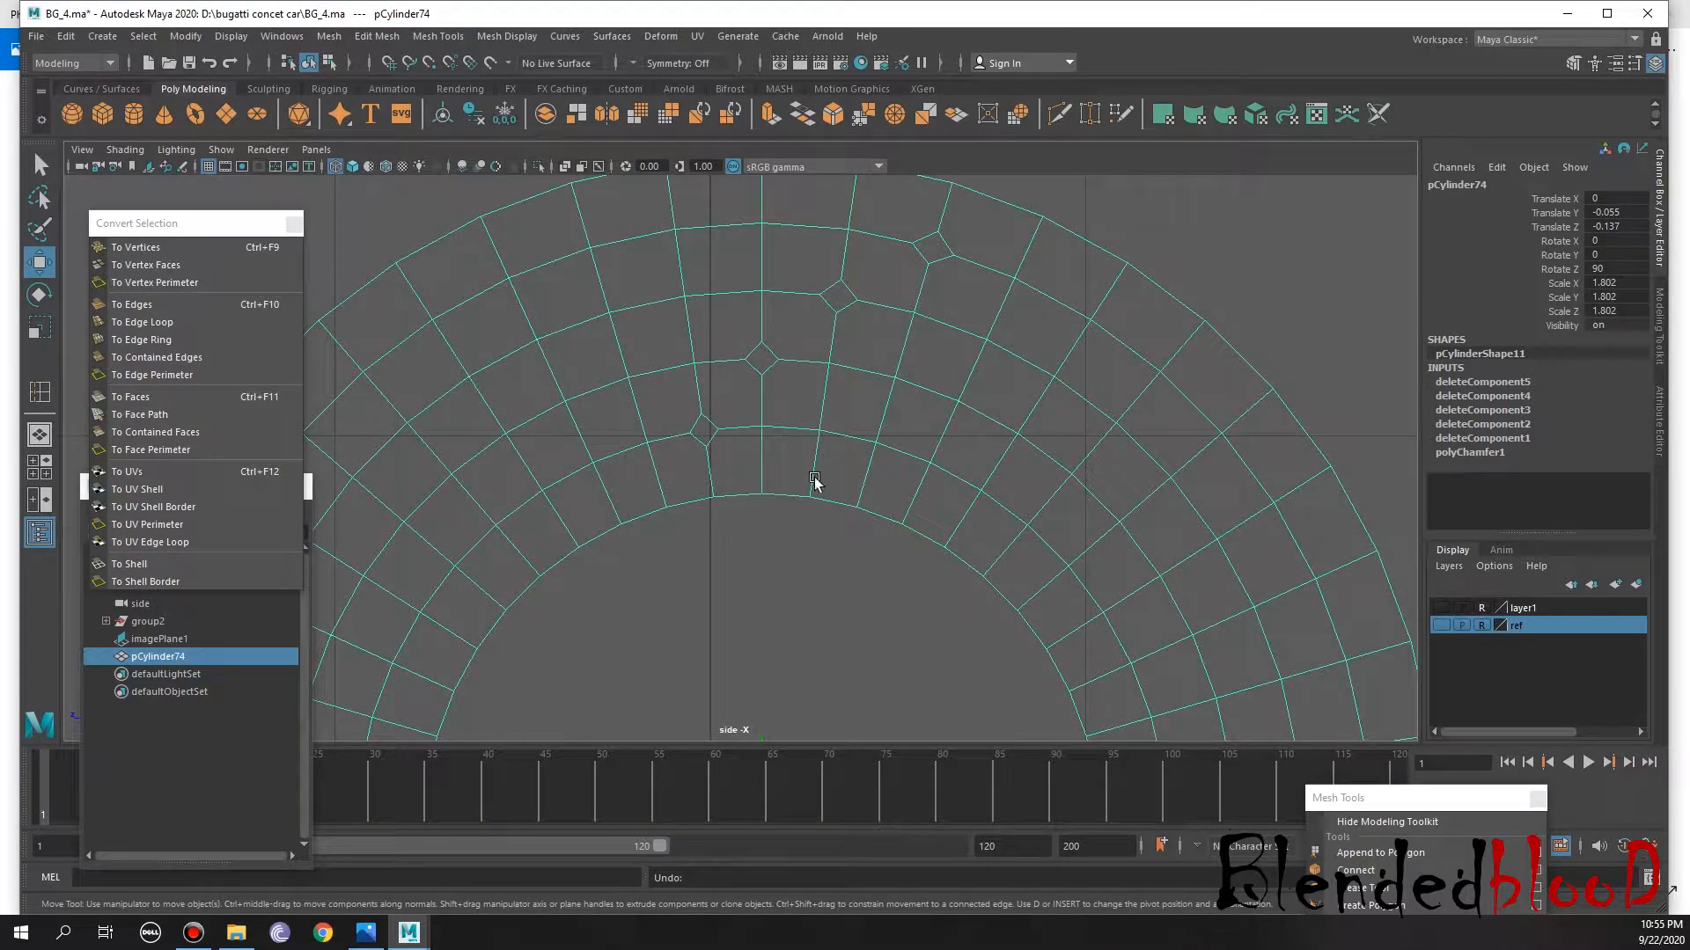
Delete the radial column of faces on the left side of the ring's perforated segment
{"action": "middle_click_drag", "start_coordinate": [956, 572], "coordinate": [997, 602], "text": "alt"}
{"action": "right_click_drag", "start_coordinate": [933, 329], "coordinate": [818, 331]}
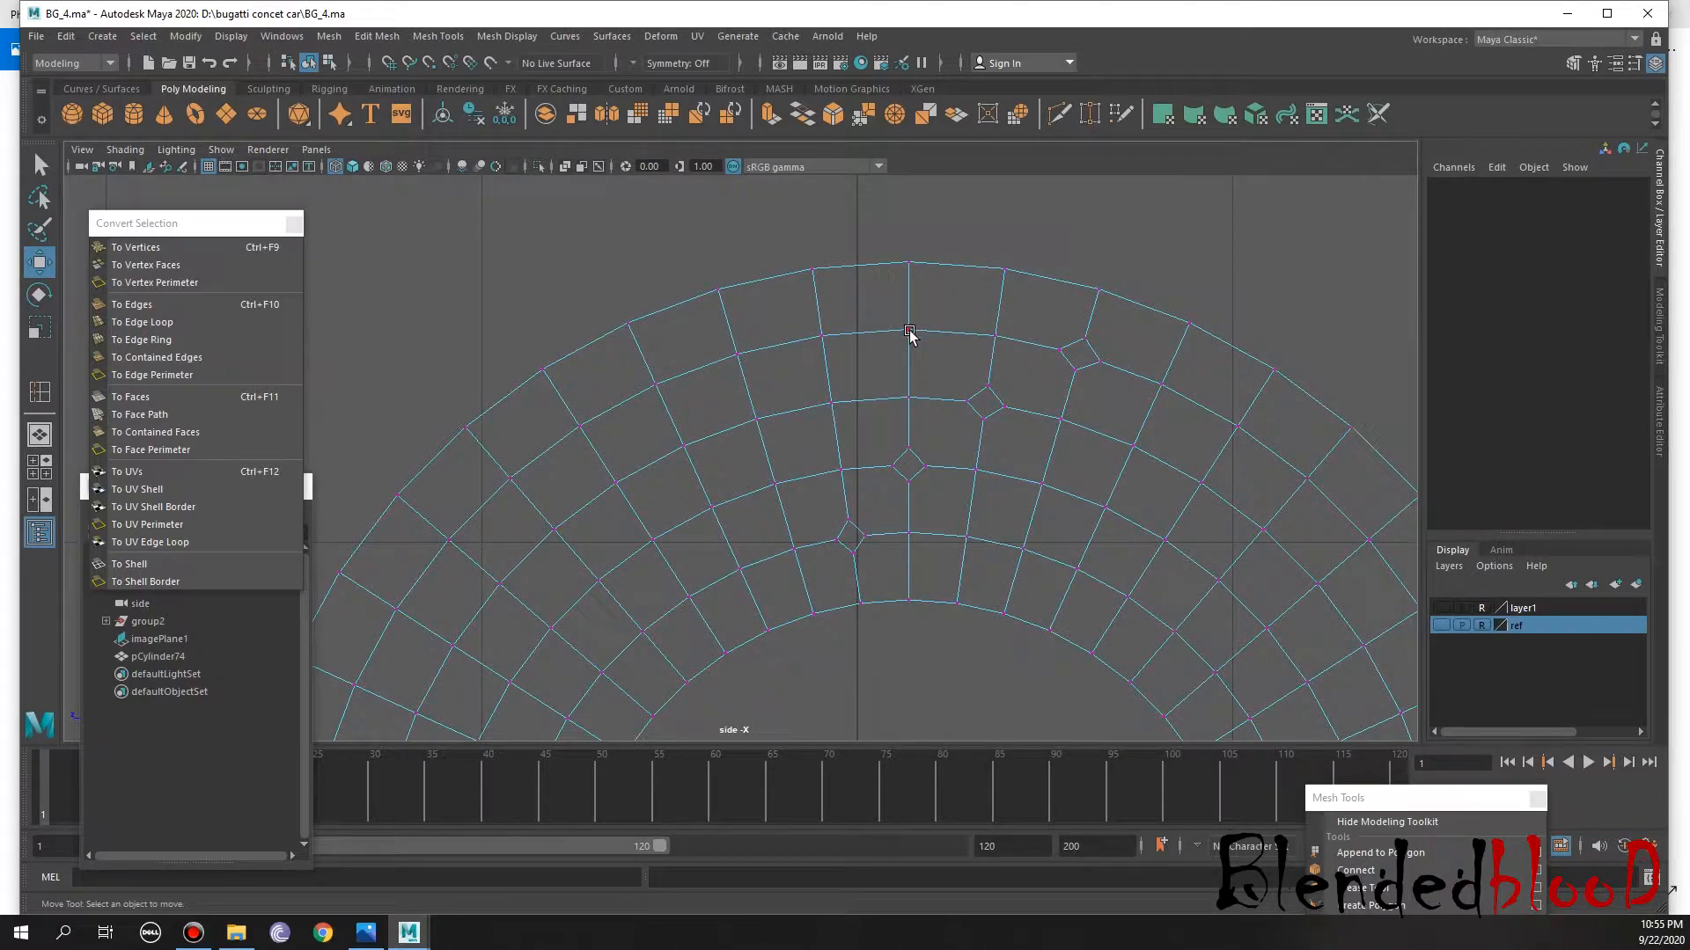
{"action": "middle_click_drag", "start_coordinate": [951, 378], "coordinate": [924, 313], "text": "alt"}
{"action": "right_click_drag", "start_coordinate": [924, 314], "coordinate": [925, 363]}
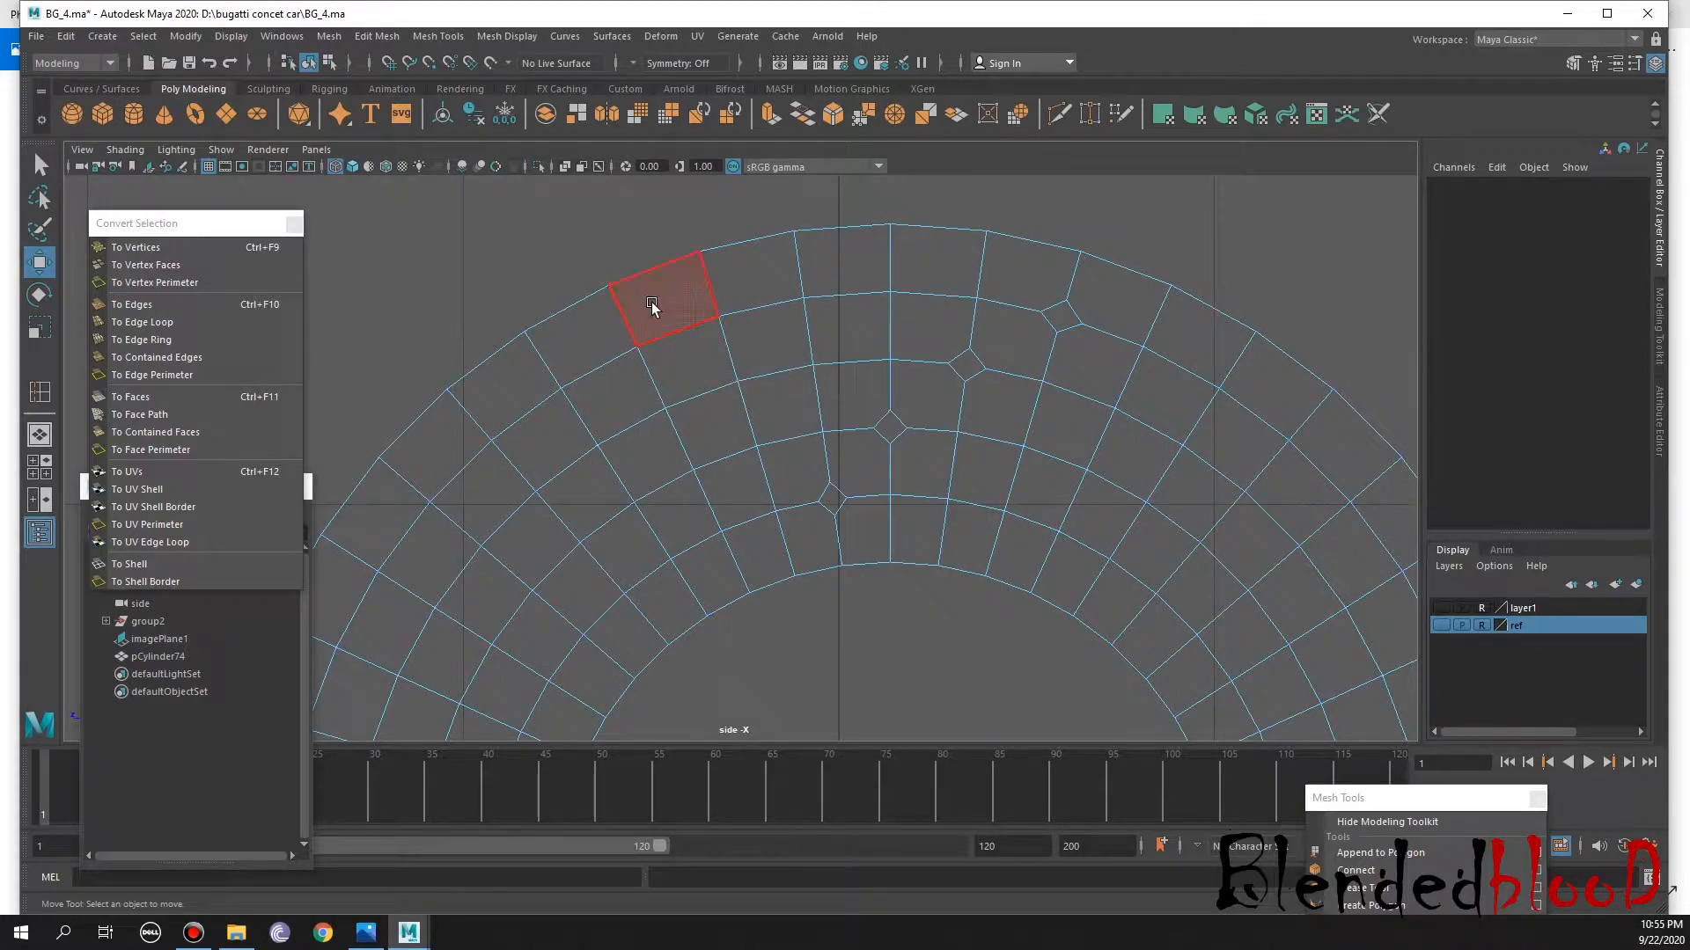
{"action": "left_click", "coordinate": [651, 302]}
{"action": "left_click", "coordinate": [673, 357], "text": "shift"}
{"action": "double_click", "coordinate": [674, 359], "text": "shift"}
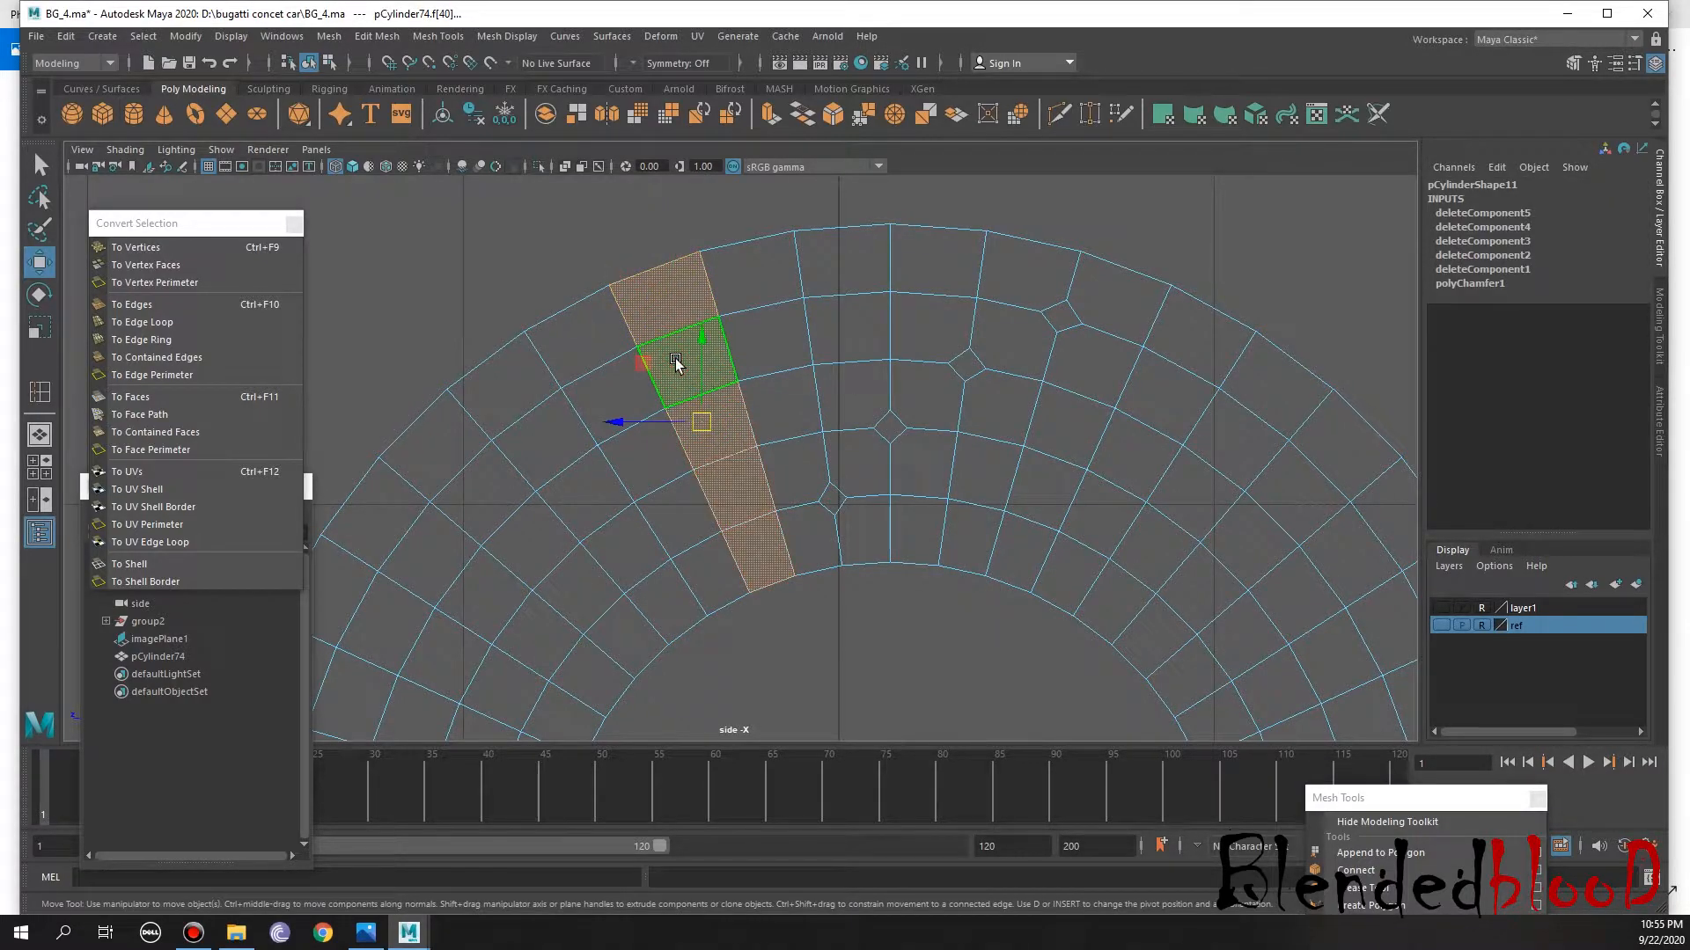
{"action": "key", "text": "Delete"}
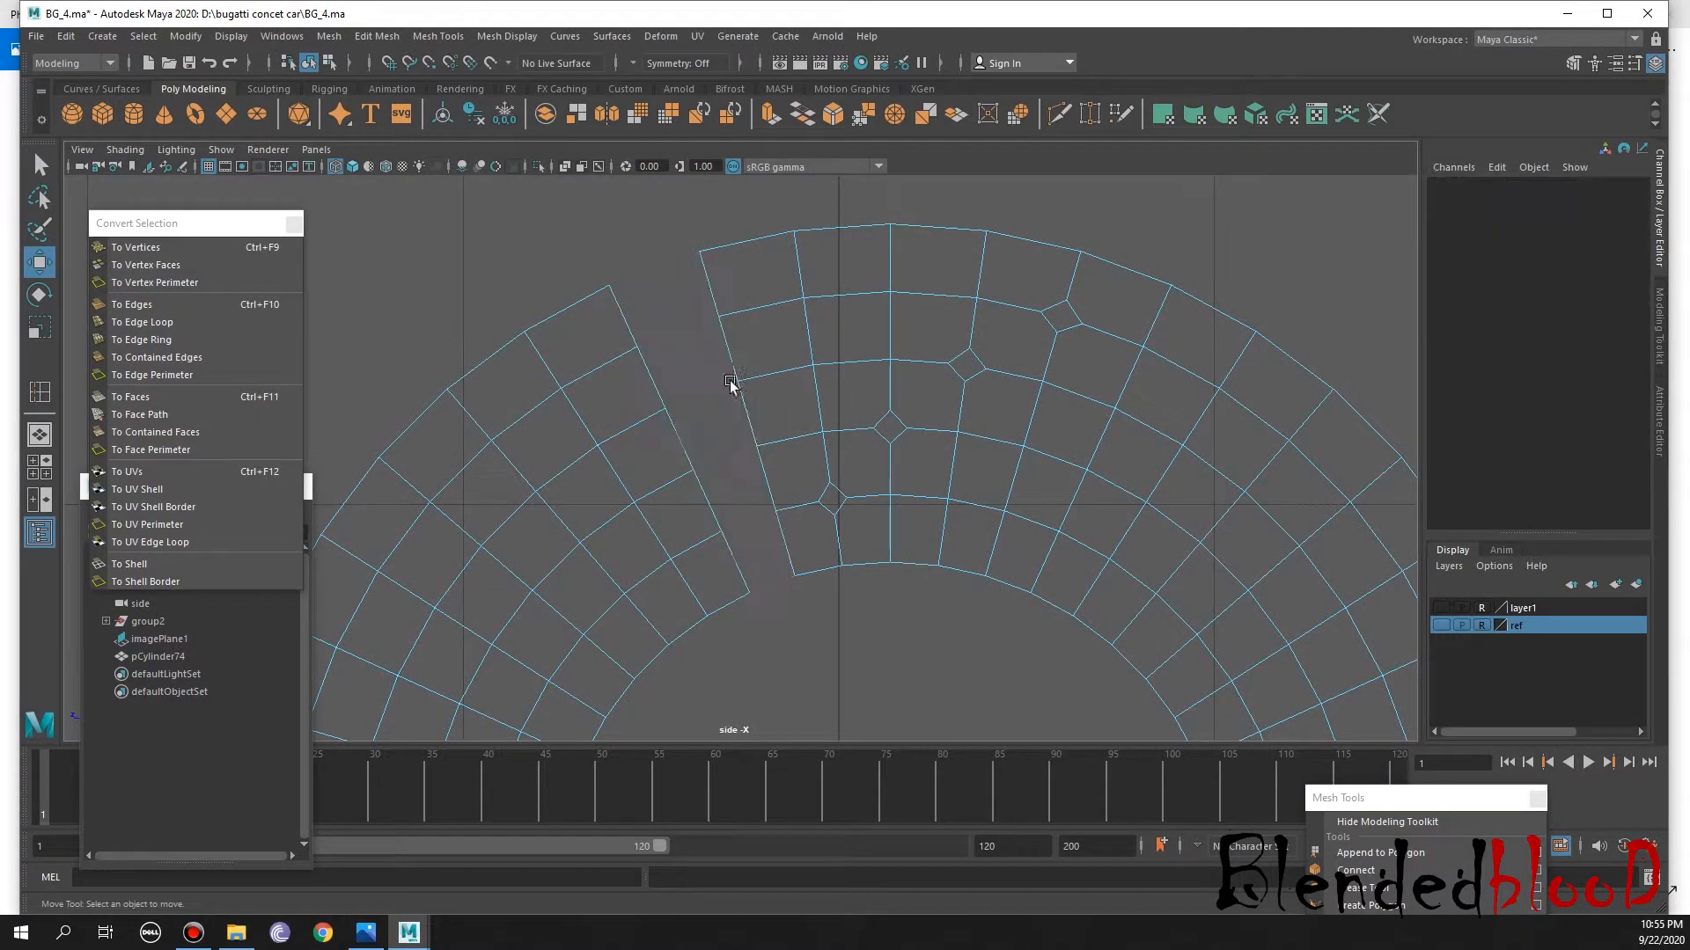
Delete the radial column of faces on the right side of the perforated segment to isolate it
{"action": "double_click", "coordinate": [1169, 385], "text": "shift"}
{"action": "left_click", "coordinate": [1187, 343]}
{"action": "double_click", "coordinate": [1160, 390], "text": "shift"}
{"action": "key", "text": "Delete"}
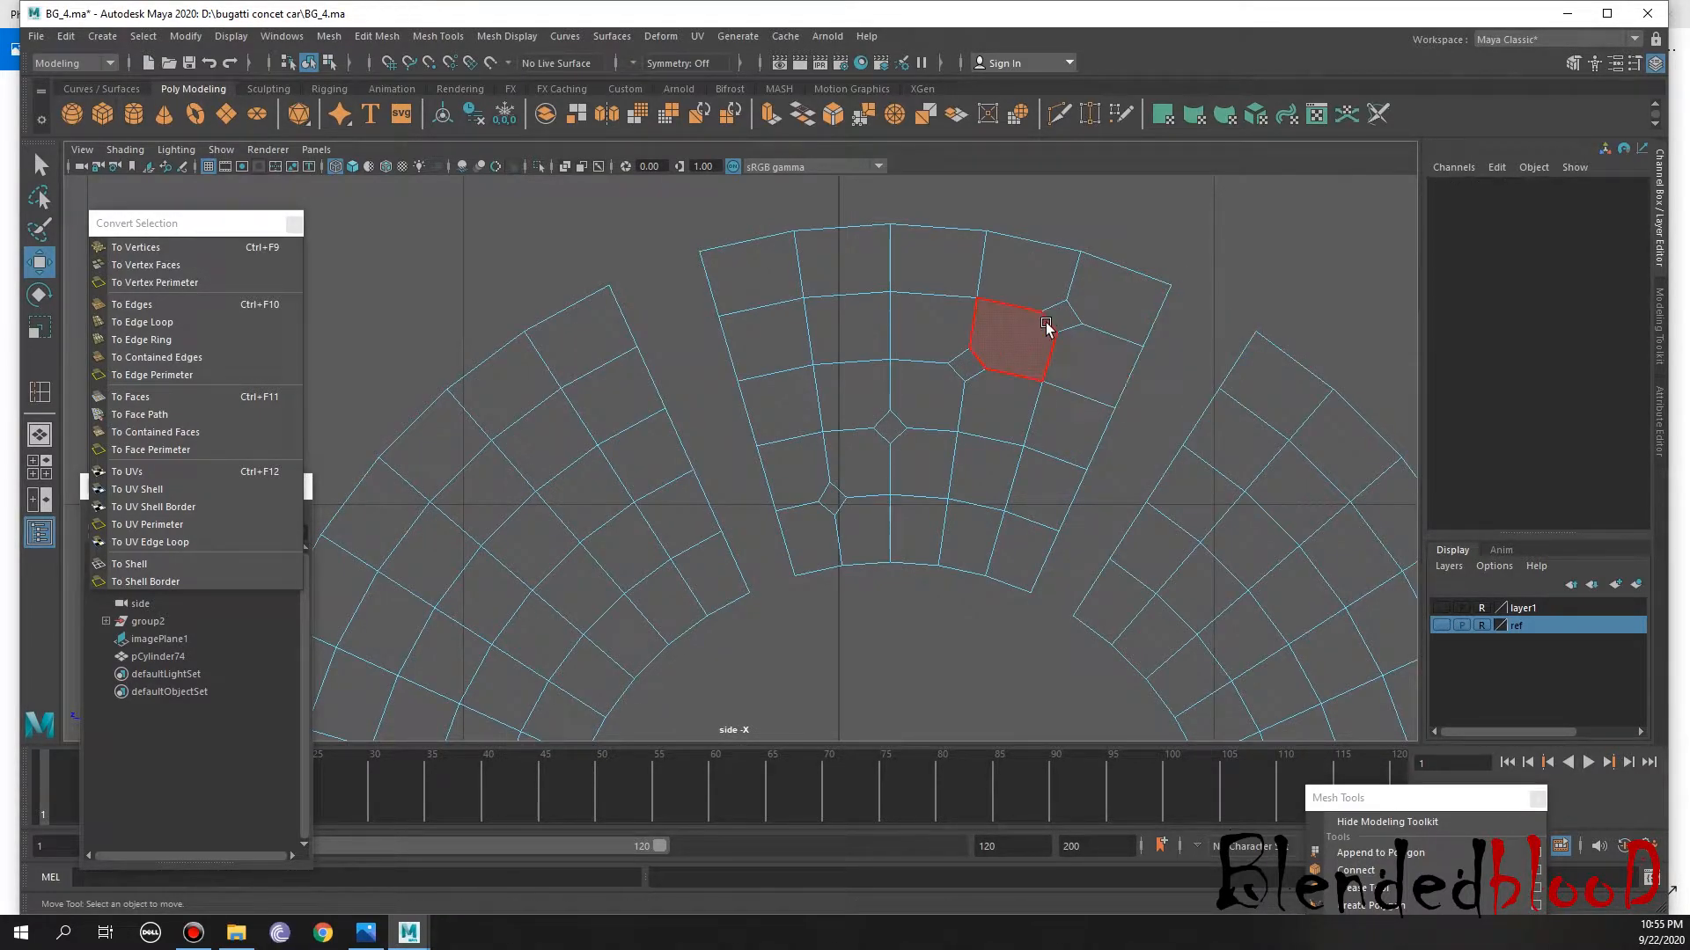
Try to enlarge all four holes by scaling their vertices together uniformly, and undo the scaling
{"action": "right_click_drag", "start_coordinate": [1066, 318], "coordinate": [982, 315]}
{"action": "left_click_drag", "start_coordinate": [1027, 288], "coordinate": [1082, 354]}
{"action": "left_click_drag", "start_coordinate": [921, 332], "coordinate": [1000, 401], "text": "shift"}
{"action": "left_click_drag", "start_coordinate": [858, 396], "coordinate": [911, 455], "text": "shift"}
{"action": "left_click_drag", "start_coordinate": [795, 476], "coordinate": [859, 530], "text": "shift"}
{"action": "key", "text": "r"}
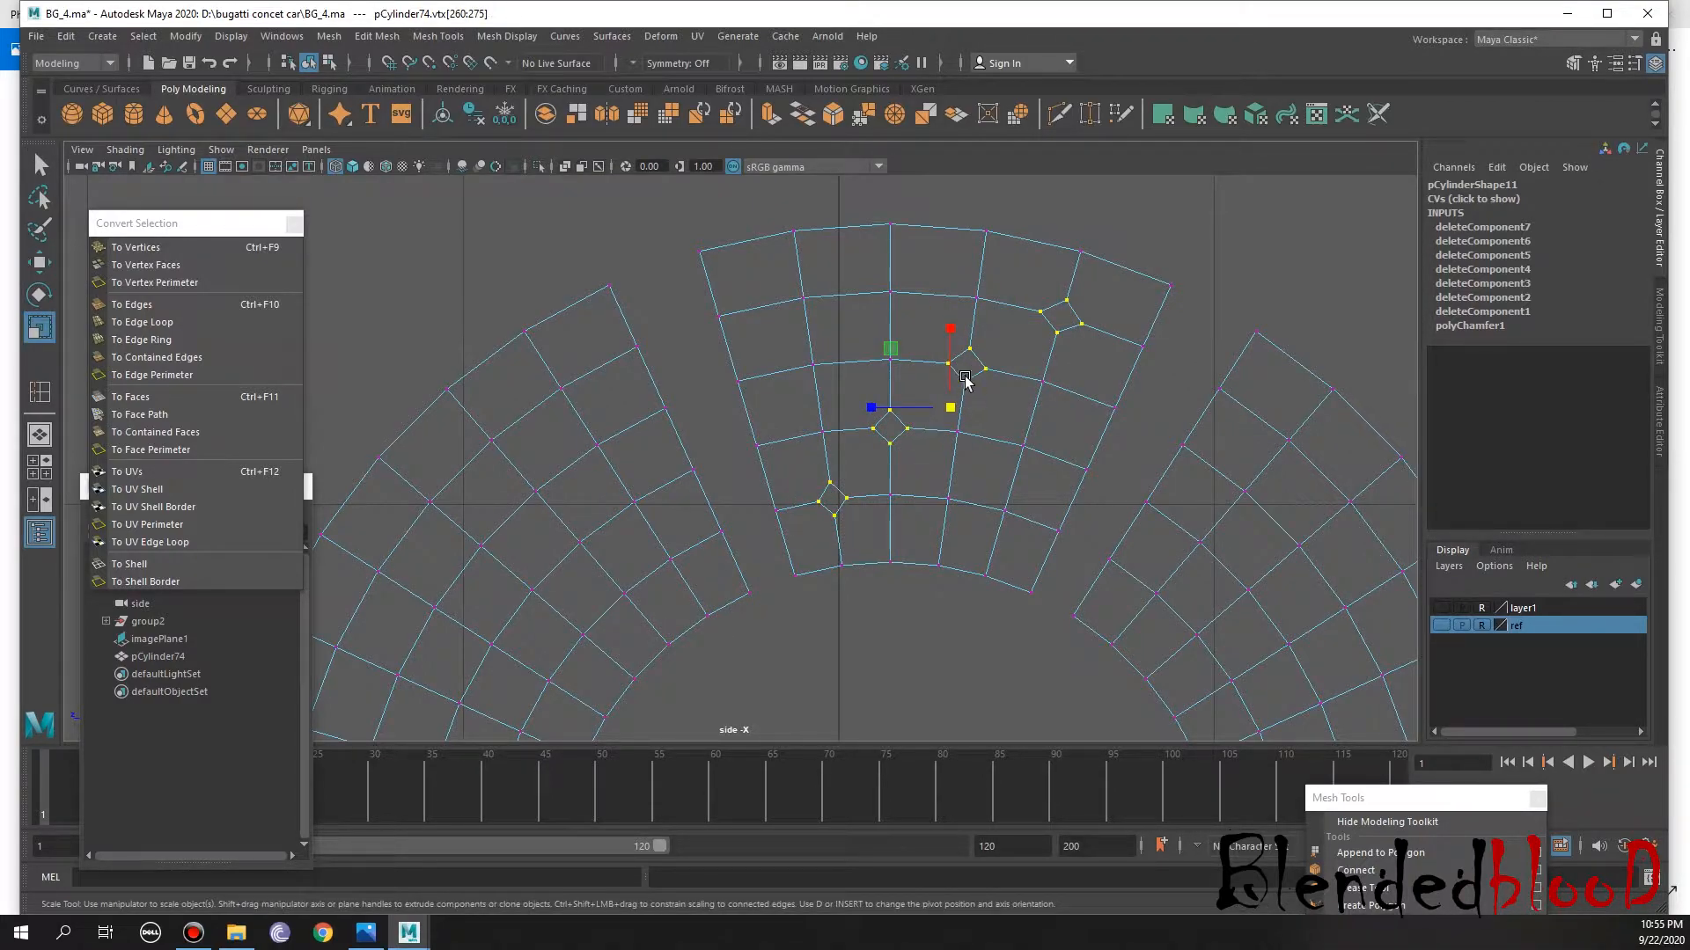
{"action": "left_click_drag", "start_coordinate": [955, 407], "coordinate": [968, 426]}
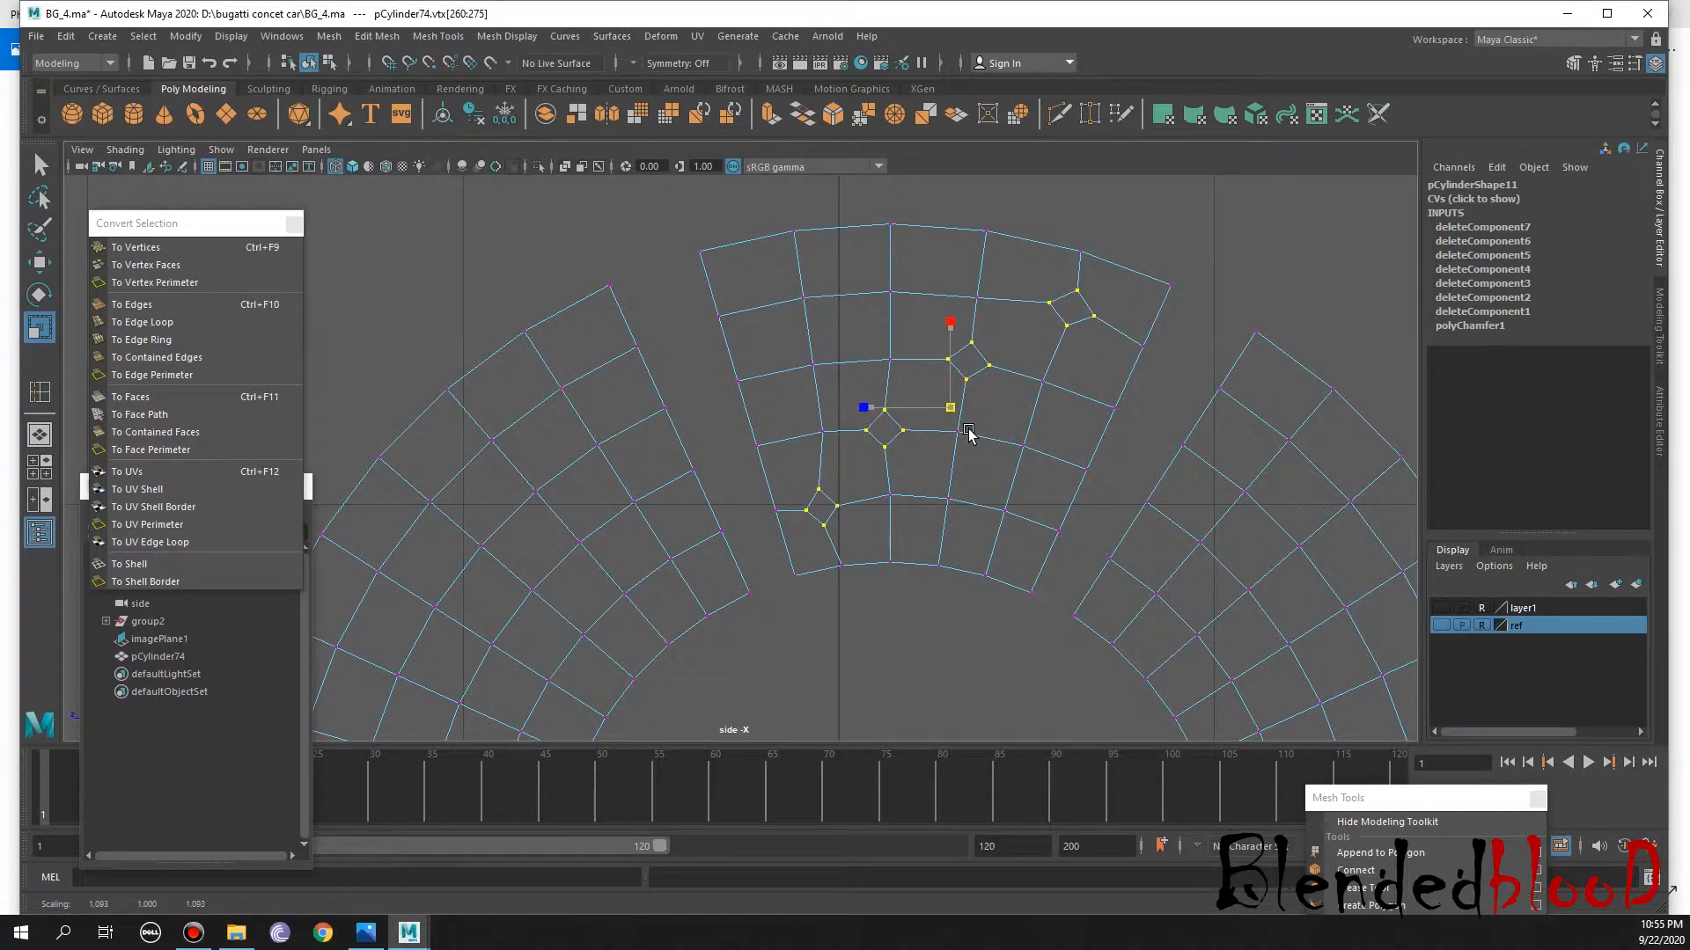
{"action": "key", "text": "ctrl+z"}
Enlarge the four holes one at a time by scaling each hole's vertices, and check them in the smoothed preview
{"action": "left_click_drag", "start_coordinate": [804, 477], "coordinate": [842, 516]}
{"action": "left_click_drag", "start_coordinate": [865, 409], "coordinate": [893, 436]}
{"action": "left_click_drag", "start_coordinate": [939, 350], "coordinate": [977, 378]}
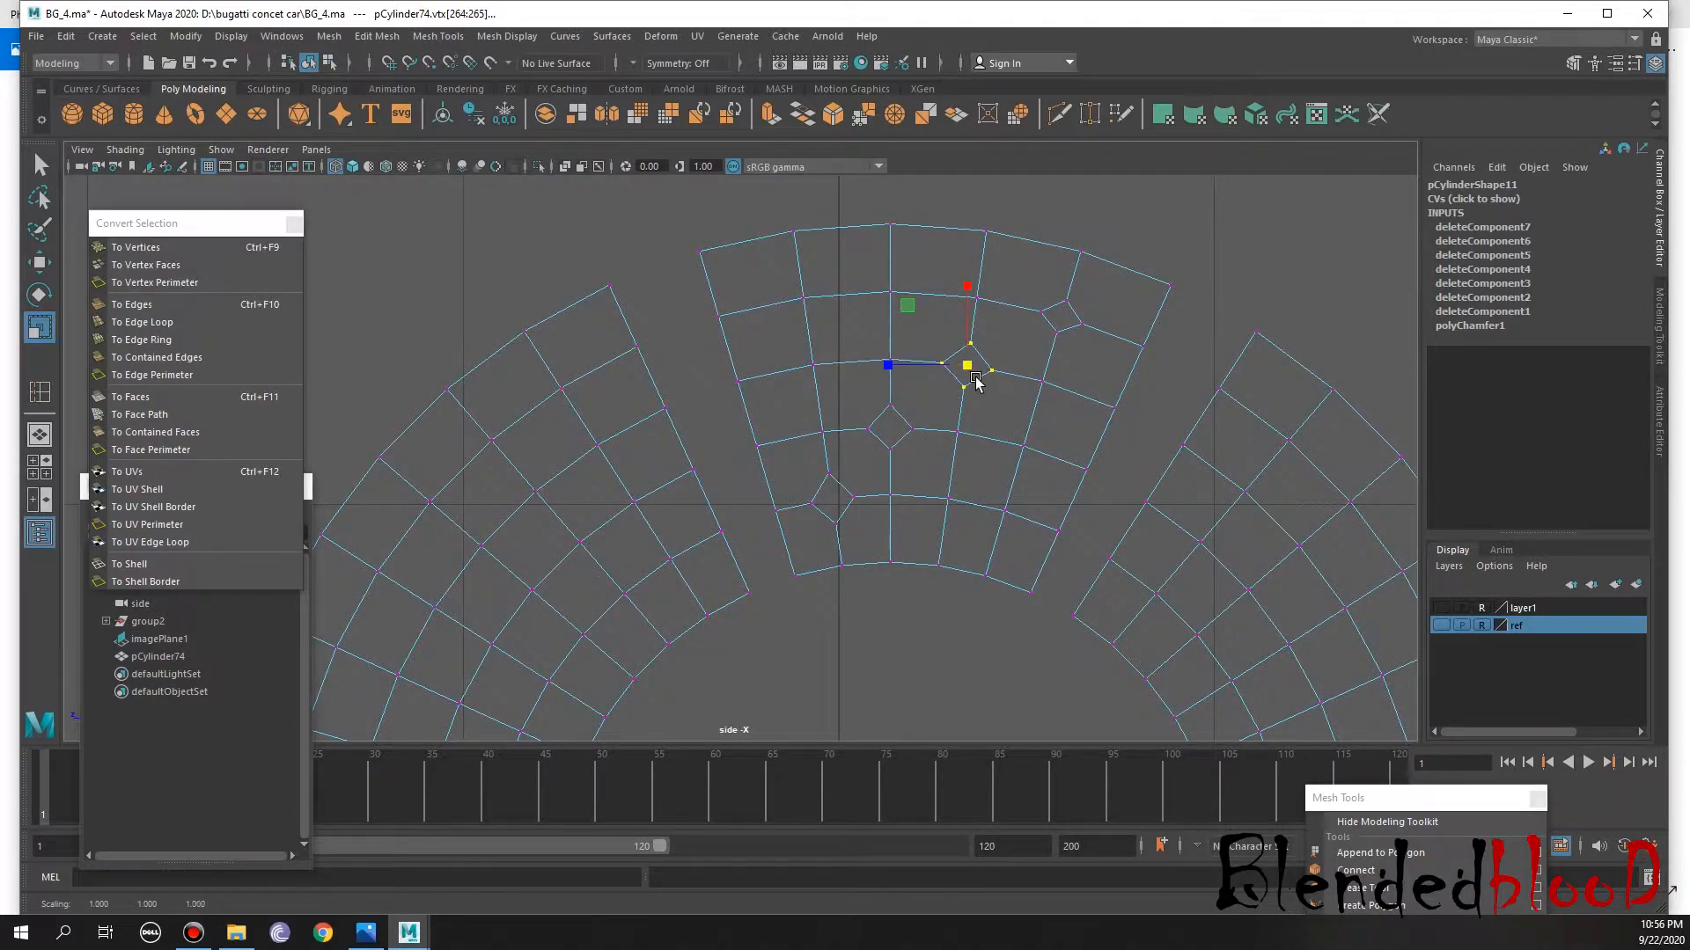
{"action": "left_click_drag", "start_coordinate": [1012, 284], "coordinate": [1064, 320]}
{"action": "key", "text": "w"}
{"action": "key", "text": "3"}
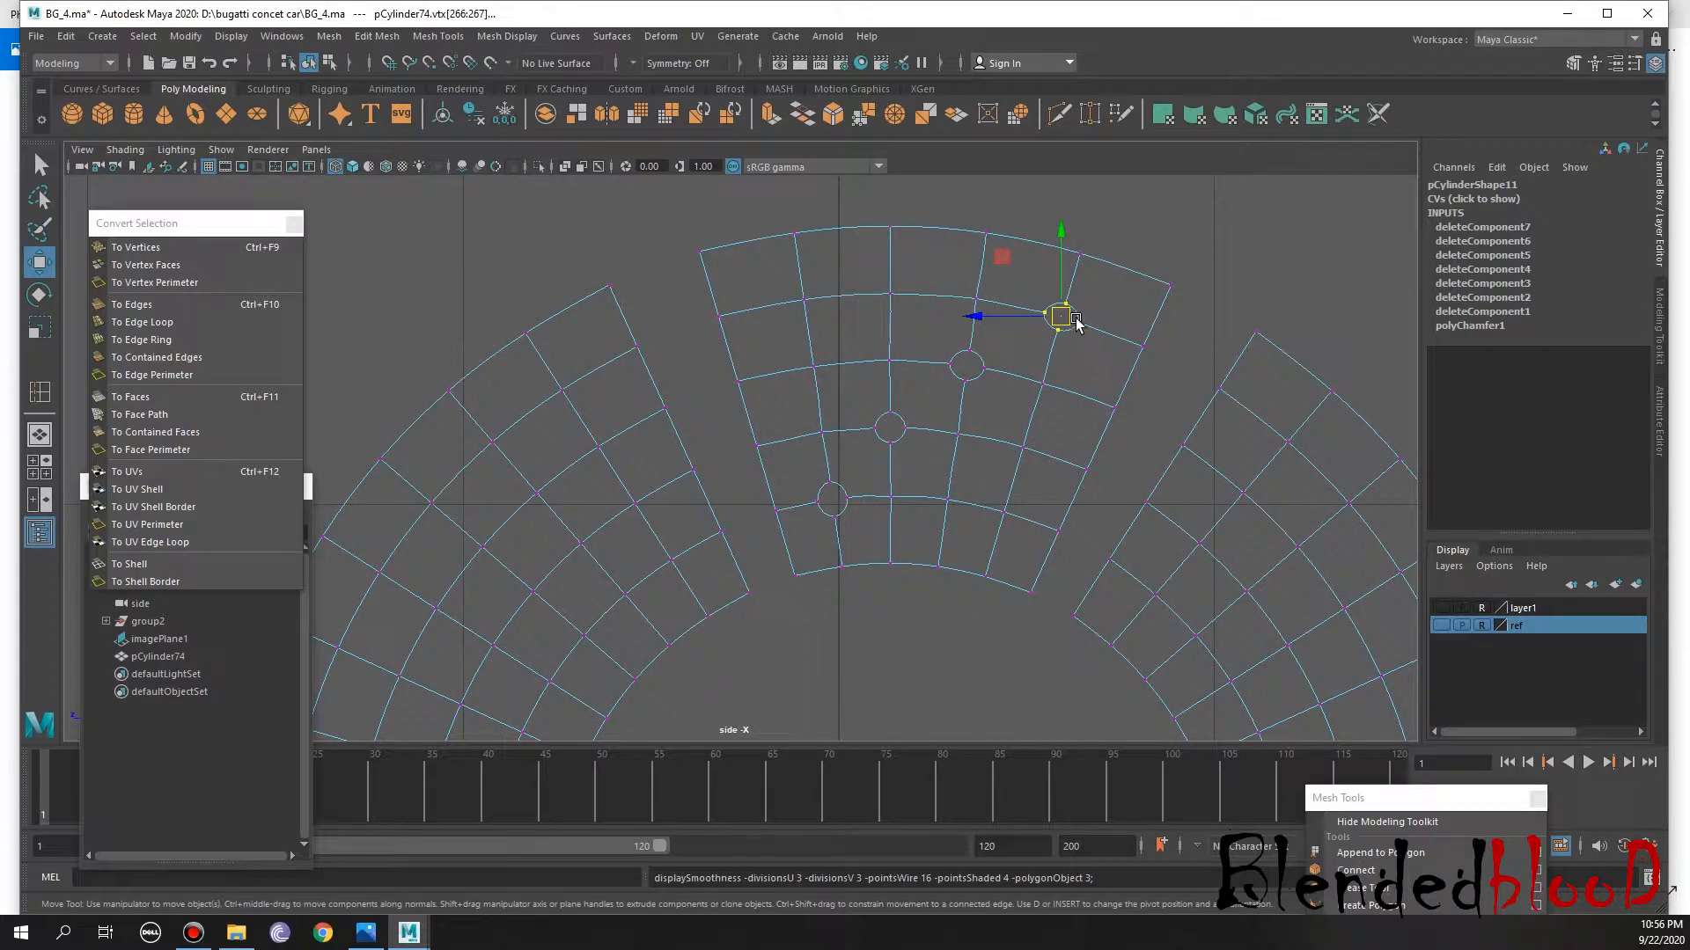
{"action": "key", "text": "1"}
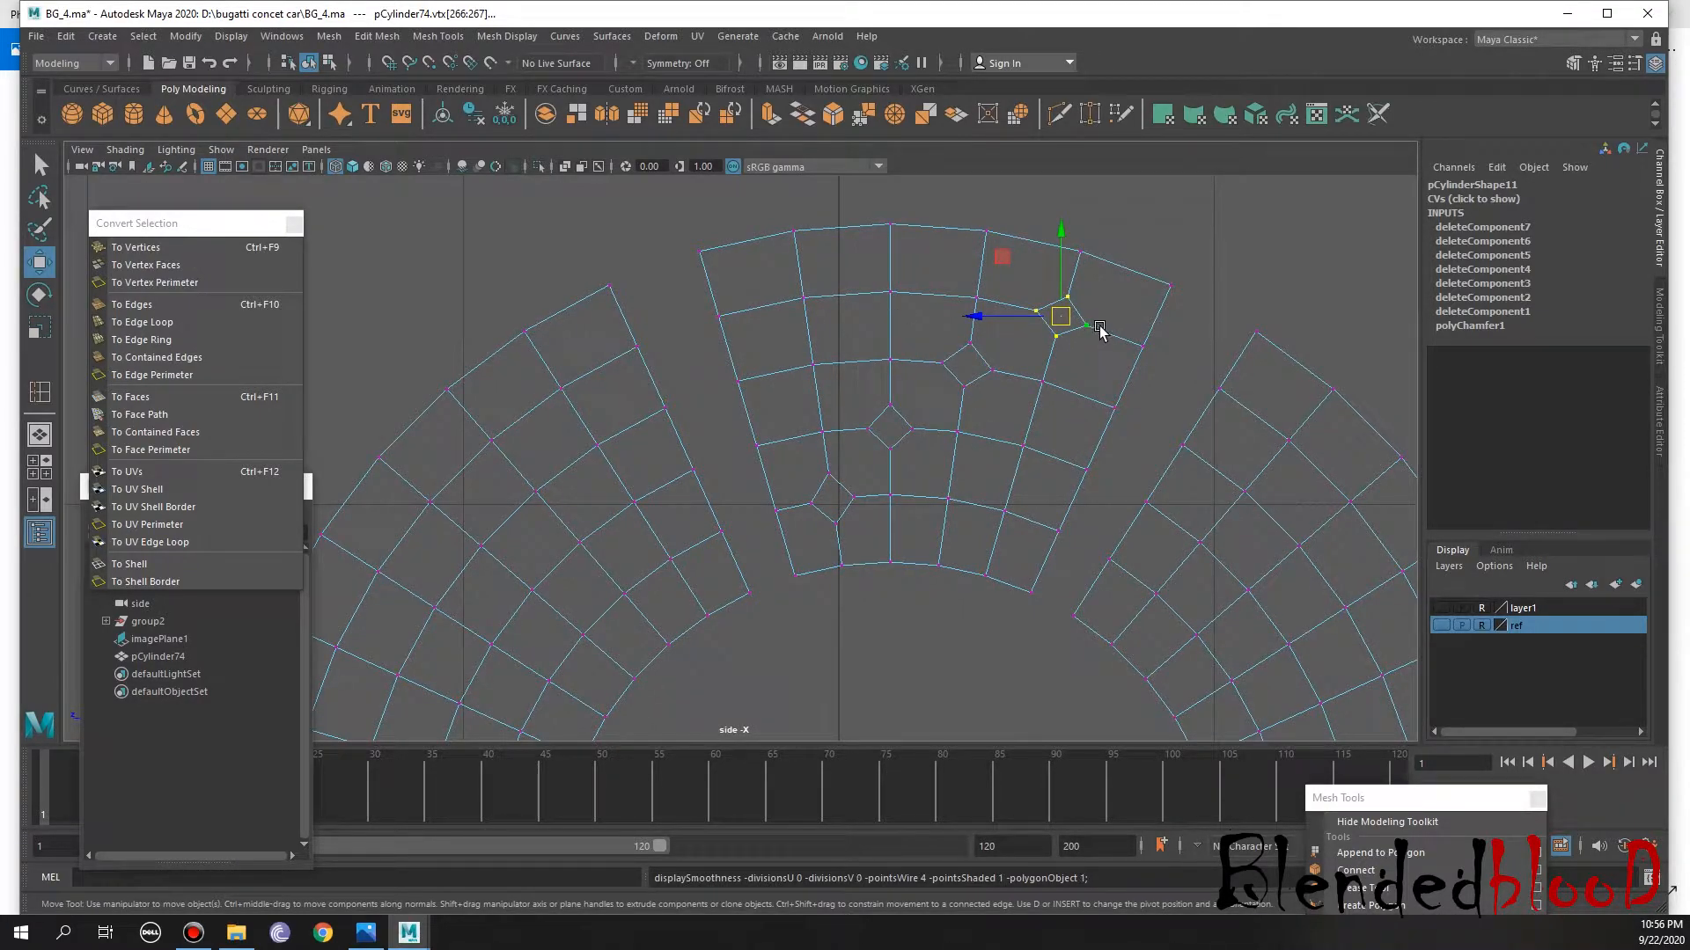
Narrow the second hole from the outer edge slightly by scaling its four vertices horizontally
{"action": "key", "text": "r"}
{"action": "left_click_drag", "start_coordinate": [988, 320], "coordinate": [1026, 389]}
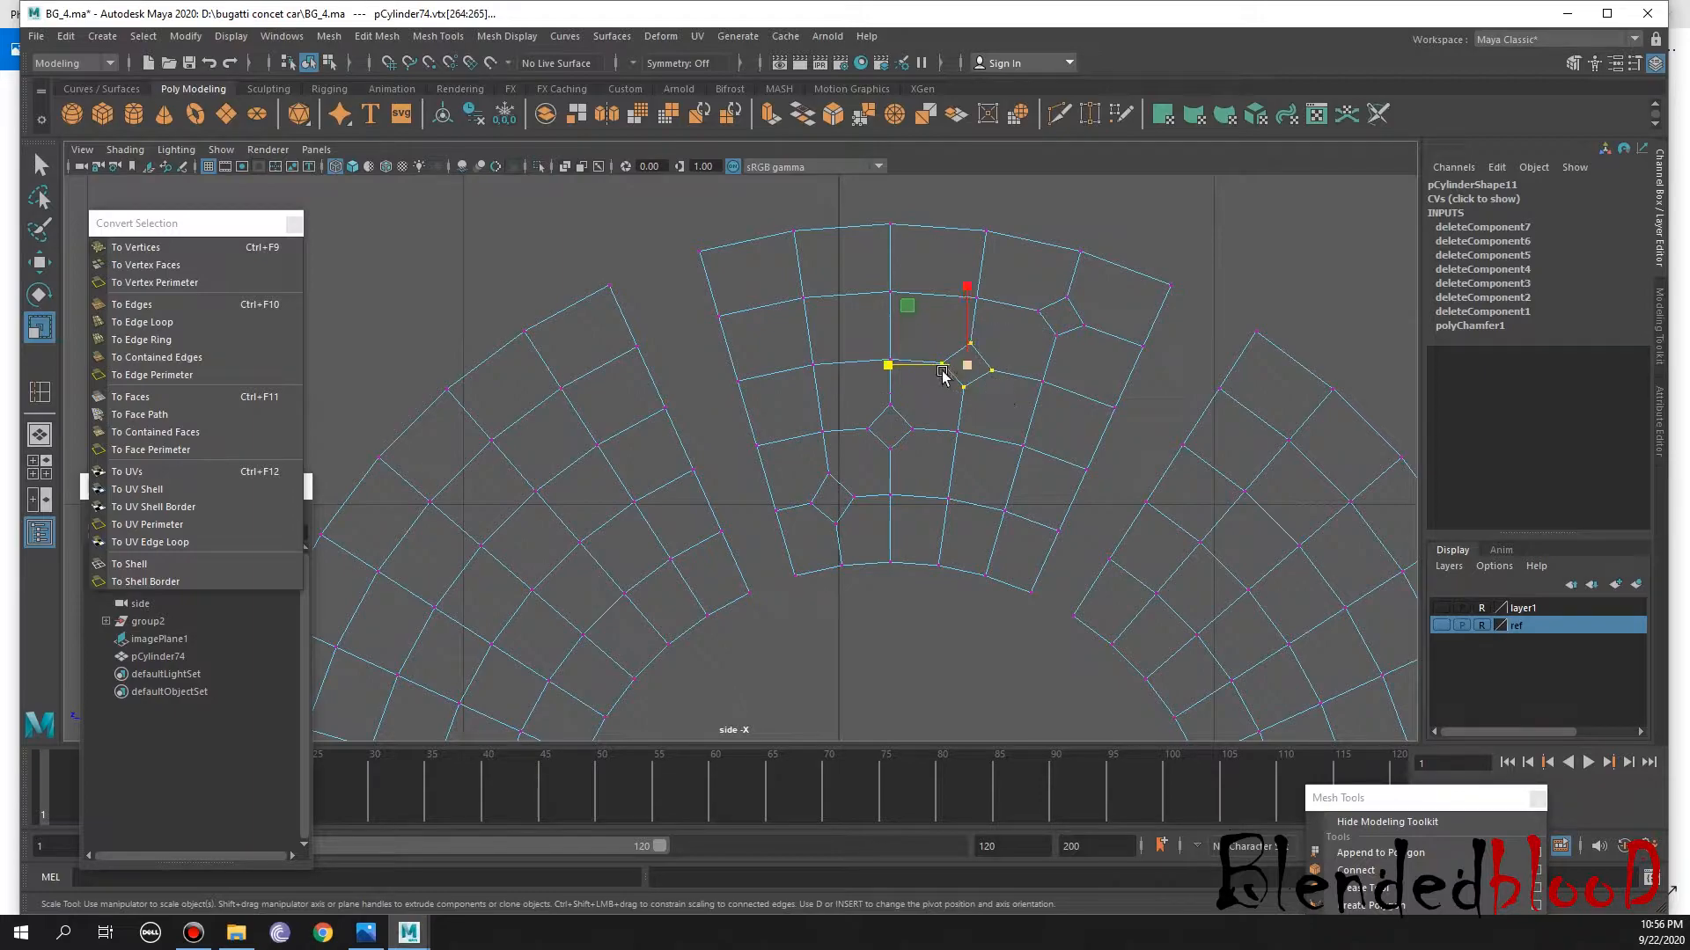
{"action": "left_click_drag", "start_coordinate": [891, 366], "coordinate": [906, 376]}
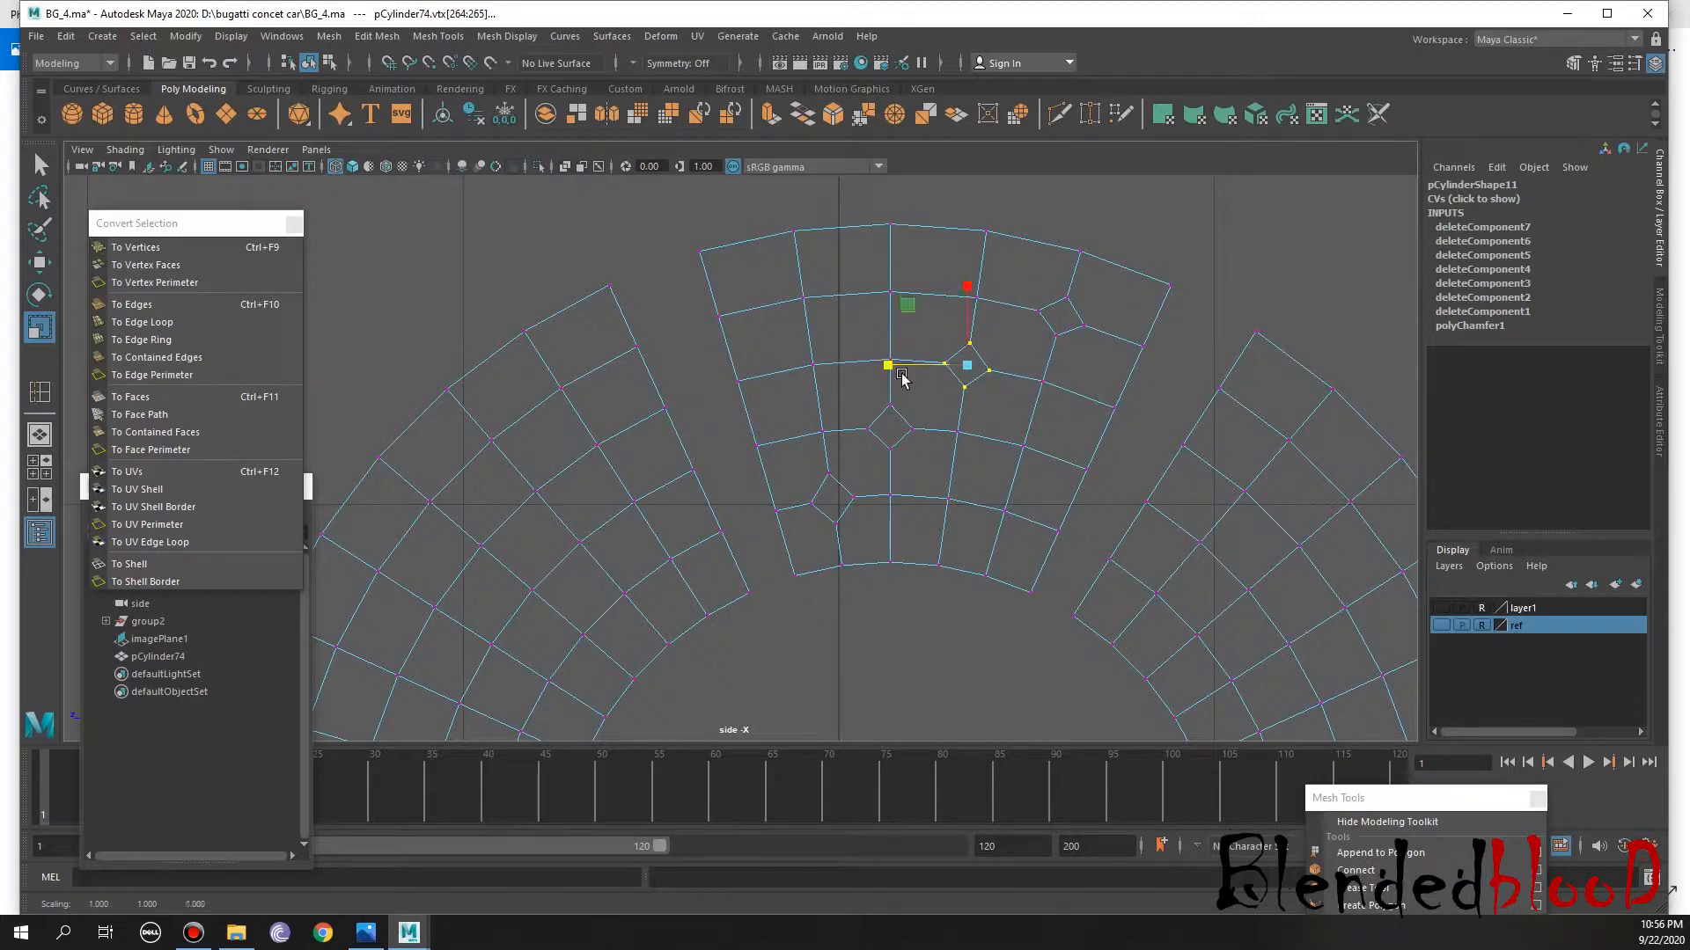
Shorten the innermost hole slightly by scaling its four vertices vertically, and check its roundness in the smoothed preview
{"action": "left_click_drag", "start_coordinate": [811, 455], "coordinate": [850, 542]}
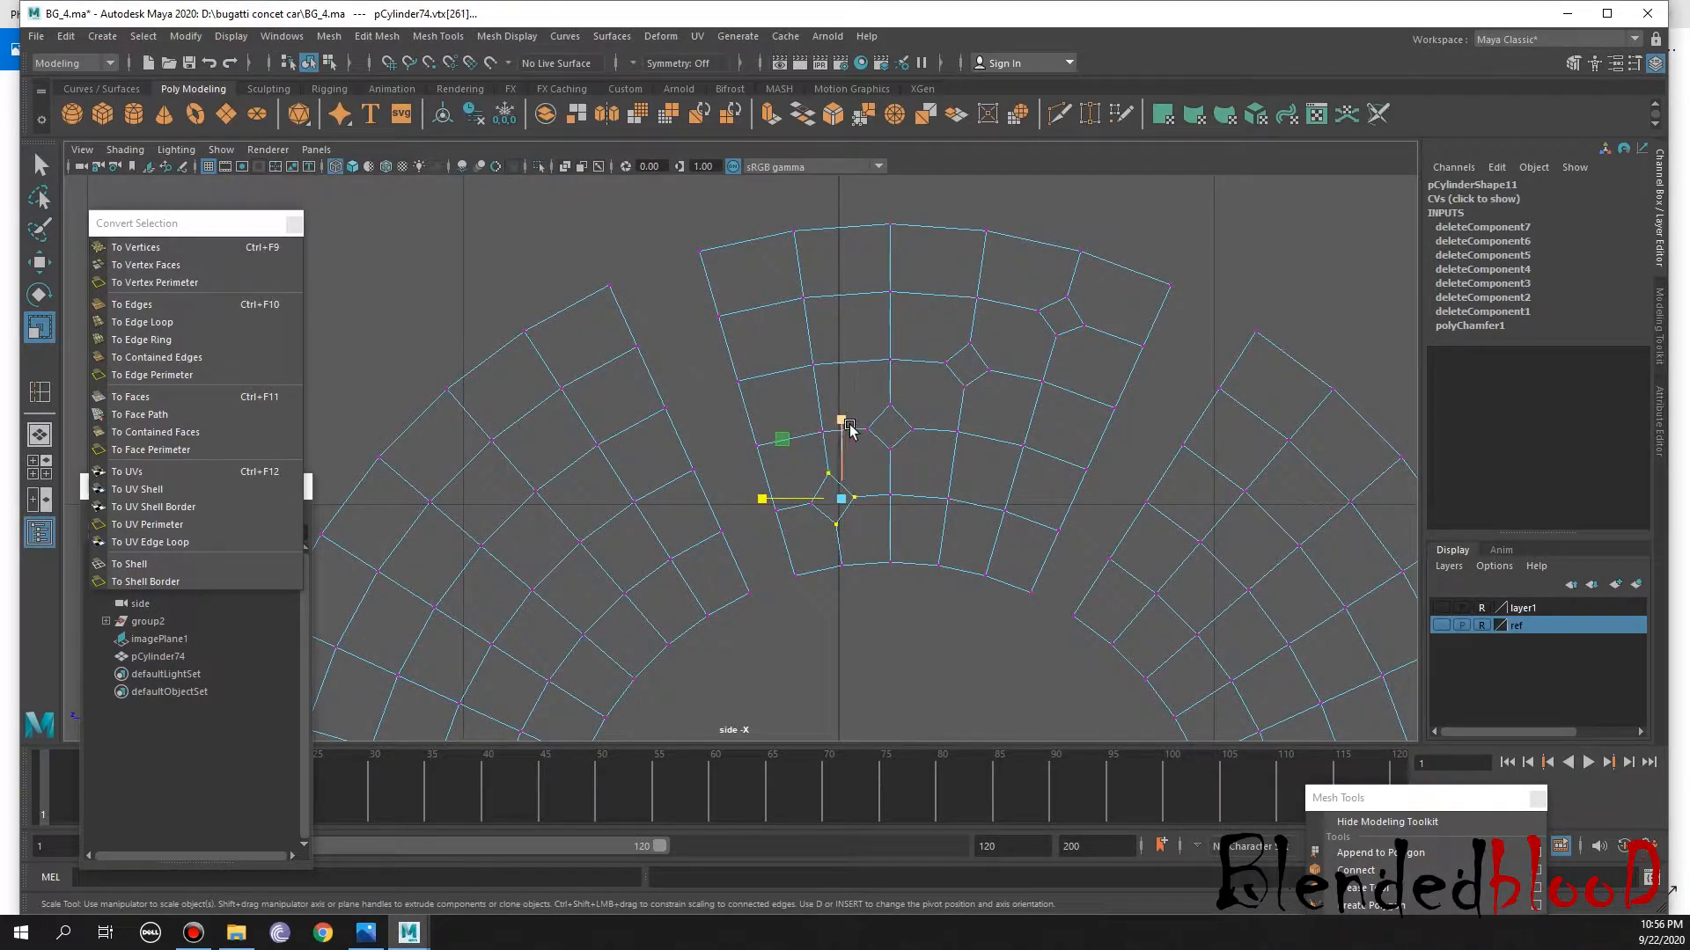
{"action": "left_click_drag", "start_coordinate": [789, 459], "coordinate": [856, 534]}
{"action": "left_click_drag", "start_coordinate": [834, 425], "coordinate": [836, 434]}
{"action": "key", "text": "3"}
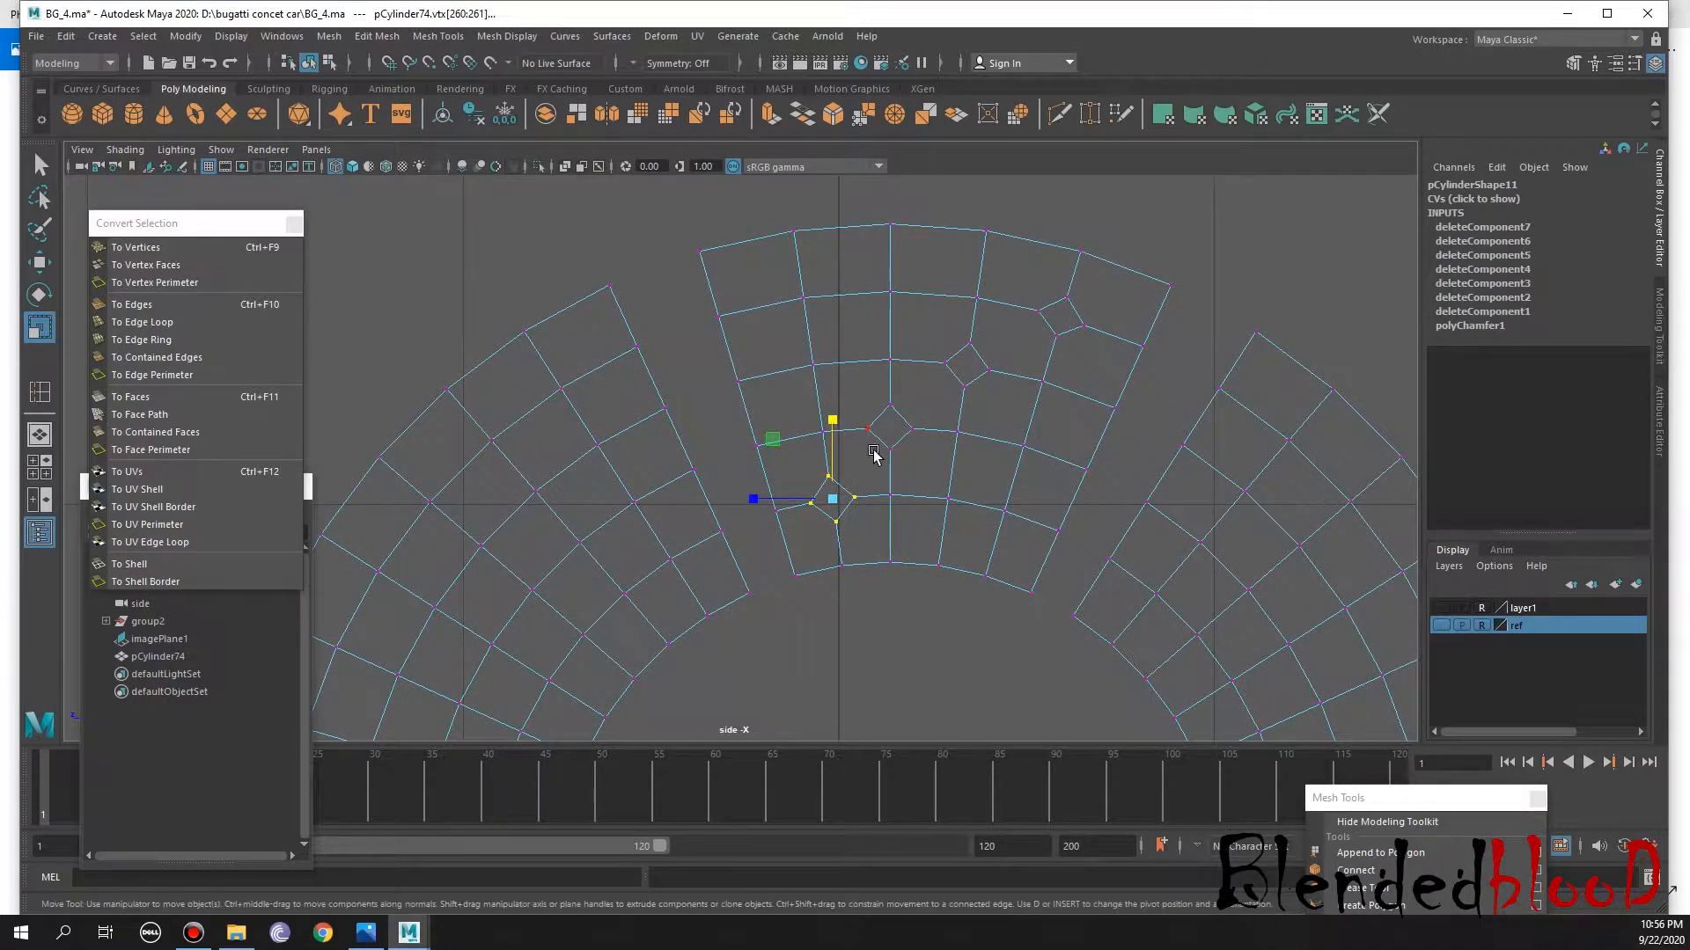
{"action": "key", "text": "w"}
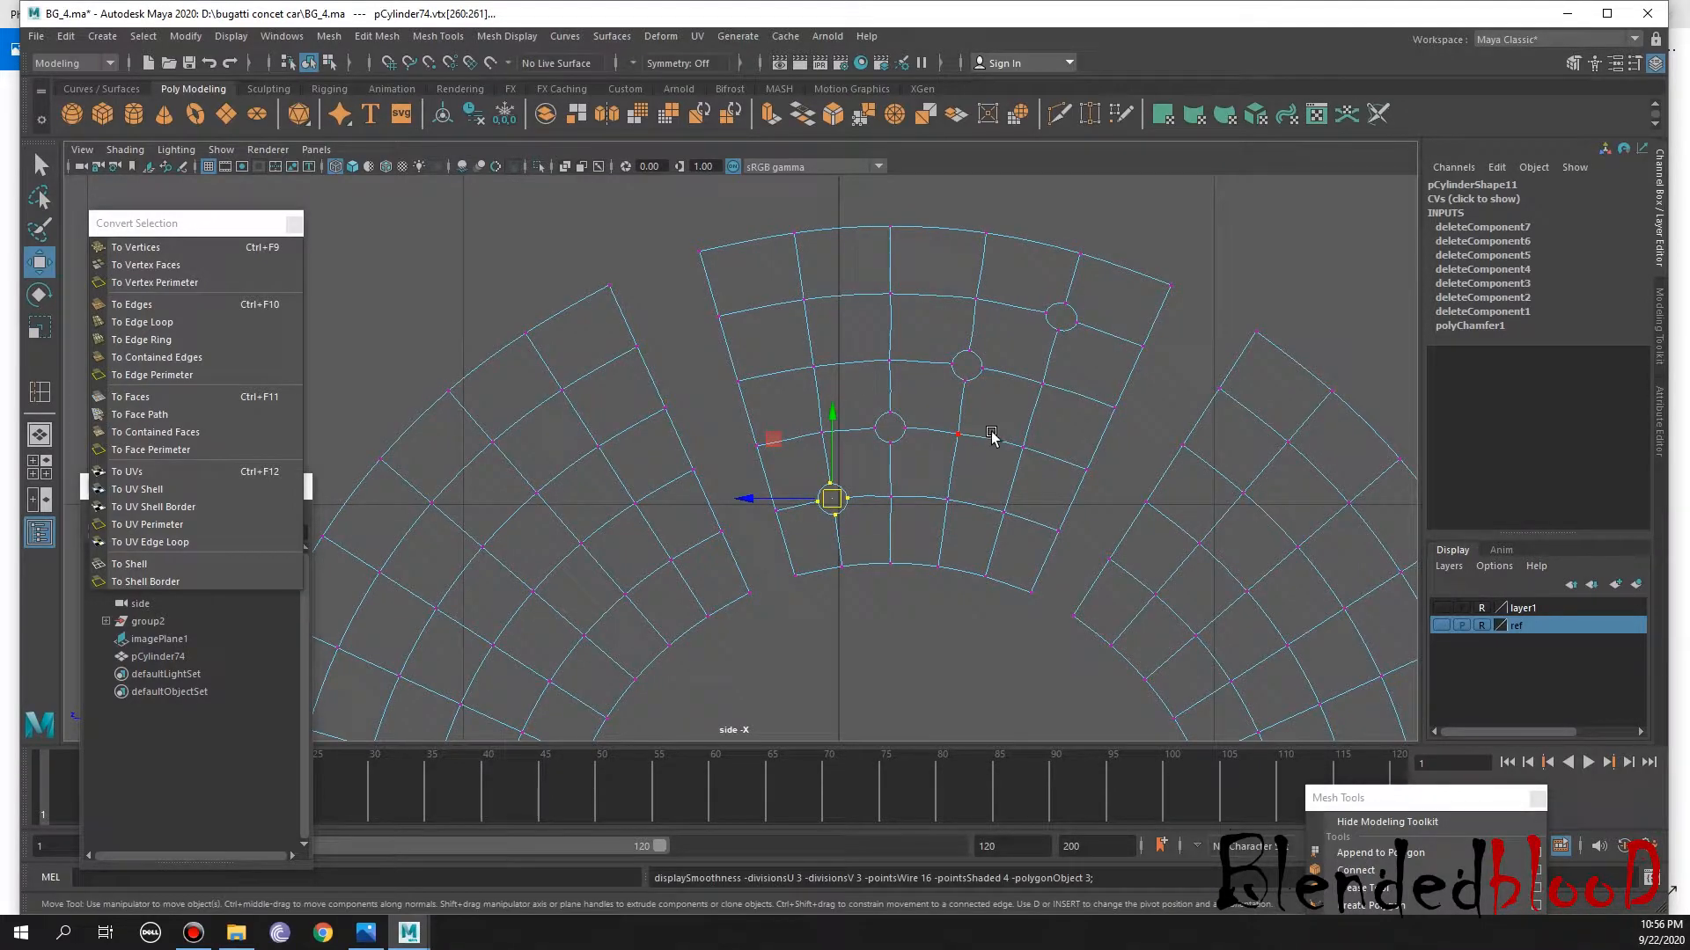
Delete all faces of the large remaining ring section, keeping only the segment with four holes, and leave face editing
{"action": "right_click", "coordinate": [1103, 291]}
{"action": "left_click", "coordinate": [1103, 340]}
{"action": "scroll", "coordinate": [1144, 503], "scroll_direction": "down", "scroll_amount": 6}
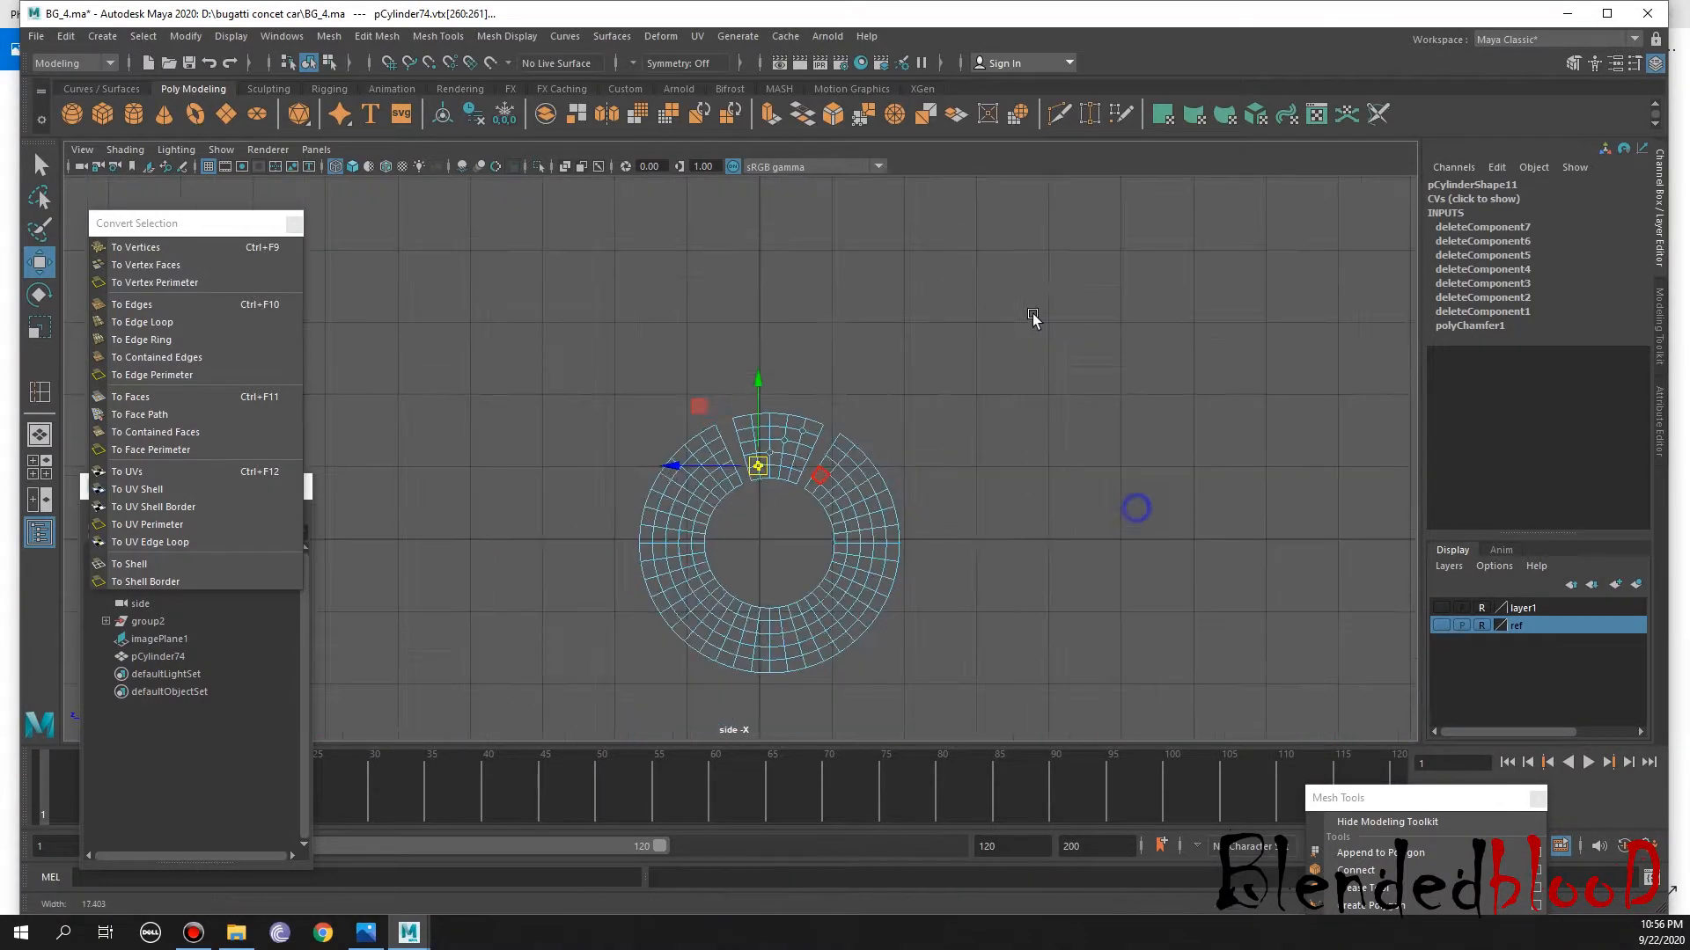
{"action": "double_click", "coordinate": [862, 517]}
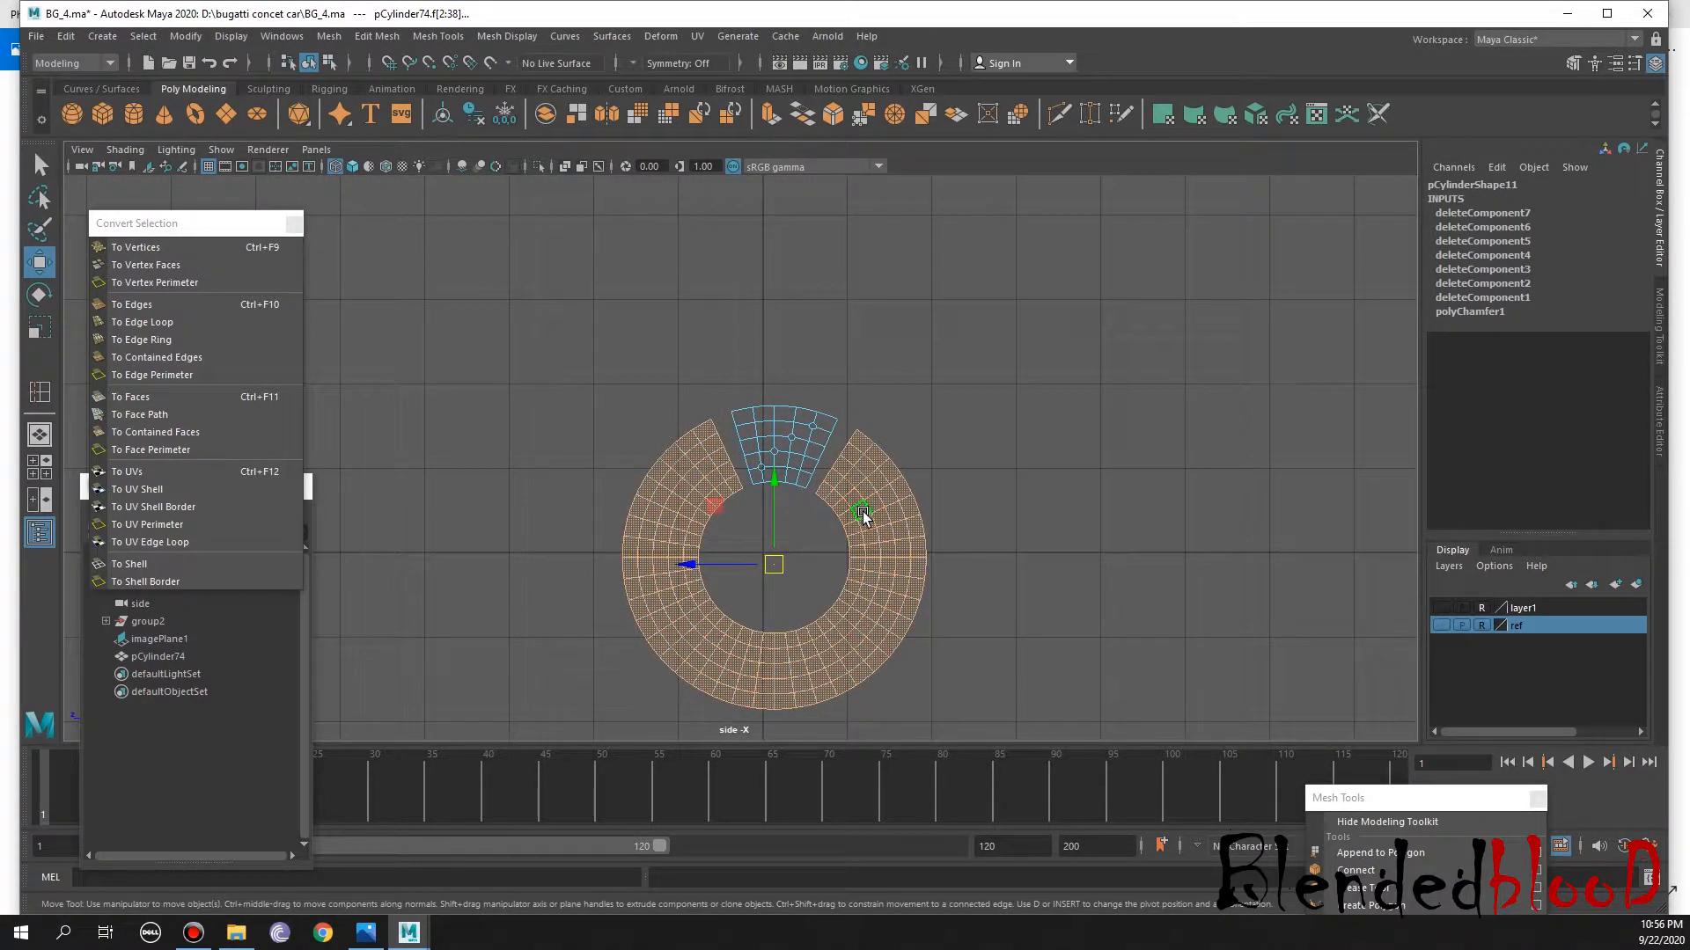
{"action": "key", "text": "Delete"}
{"action": "scroll", "coordinate": [822, 441], "scroll_direction": "up", "scroll_amount": 3}
{"action": "right_click_drag", "start_coordinate": [810, 407], "coordinate": [937, 364], "text": "alt"}
{"action": "left_click", "coordinate": [978, 388]}
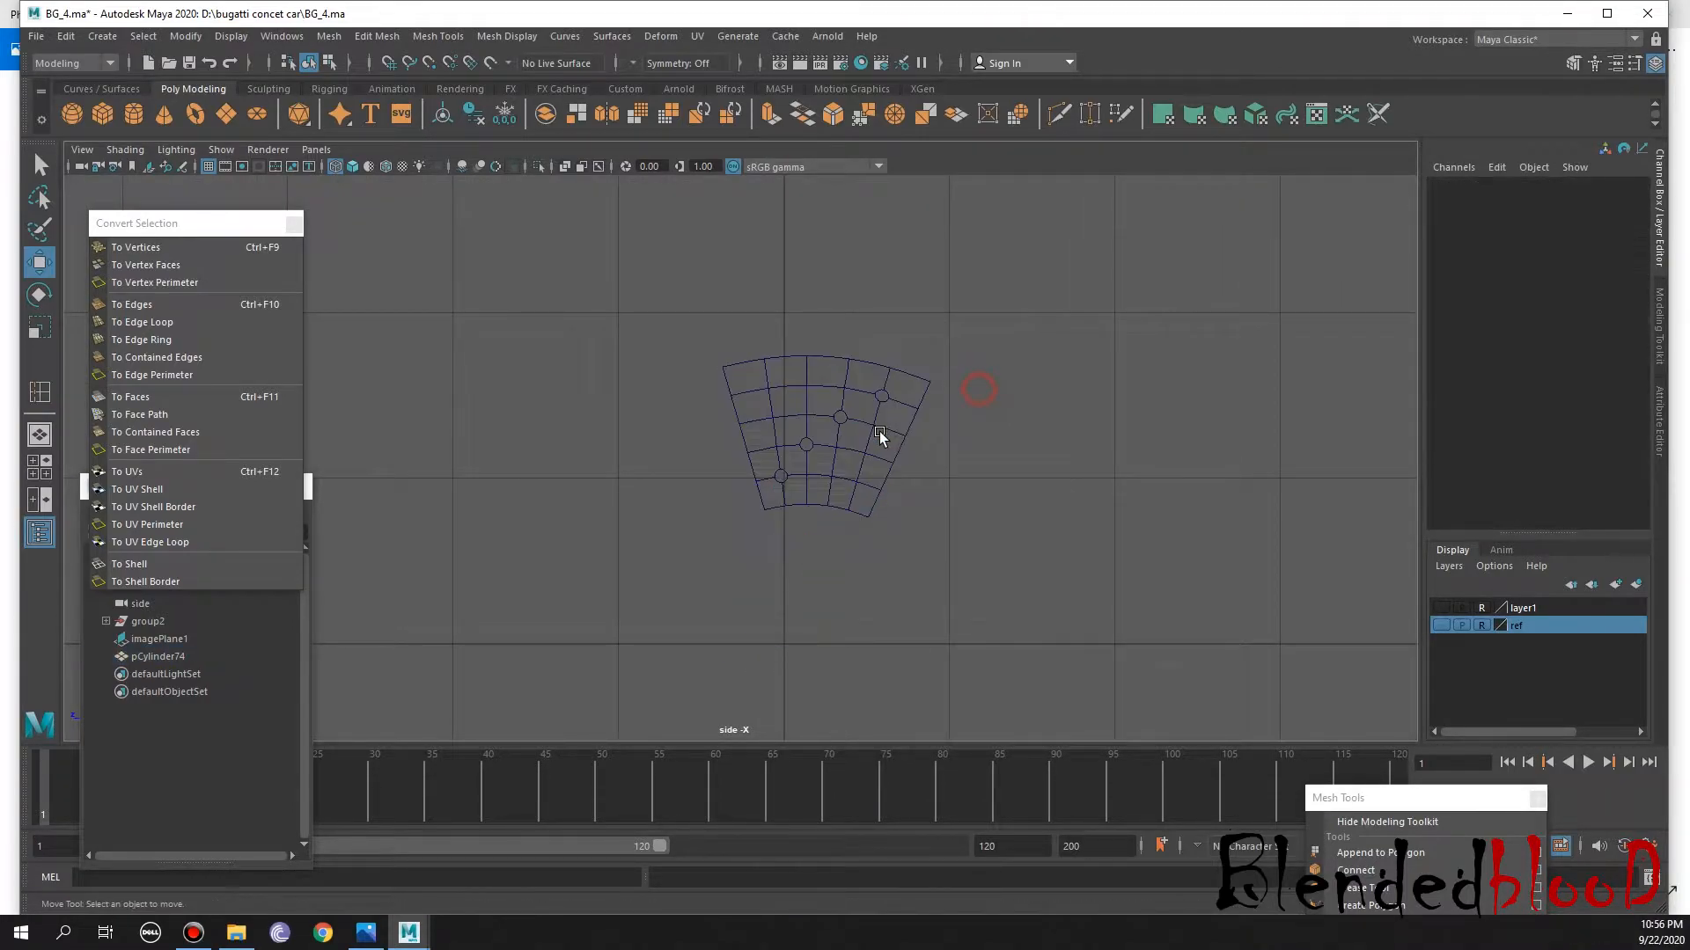
Duplicate the perforated segment by rotating a copy clockwise around the disc centre to a Rotate Y of about 41.6, beside the original
{"action": "left_click", "coordinate": [887, 469]}
{"action": "middle_click_drag", "start_coordinate": [899, 484], "coordinate": [977, 444], "text": "alt"}
{"action": "right_click_drag", "start_coordinate": [981, 528], "coordinate": [1011, 603], "text": "alt"}
{"action": "key", "text": "e"}
{"action": "middle_click_drag", "start_coordinate": [988, 569], "coordinate": [990, 500], "text": "alt"}
{"action": "mouse_move", "coordinate": [961, 490]}
{"action": "left_mouse_down", "text": "shift"}
{"action": "mouse_move", "coordinate": [1022, 595]}
{"action": "mouse_move", "coordinate": [955, 525]}
{"action": "left_mouse_up", "text": "shift"}
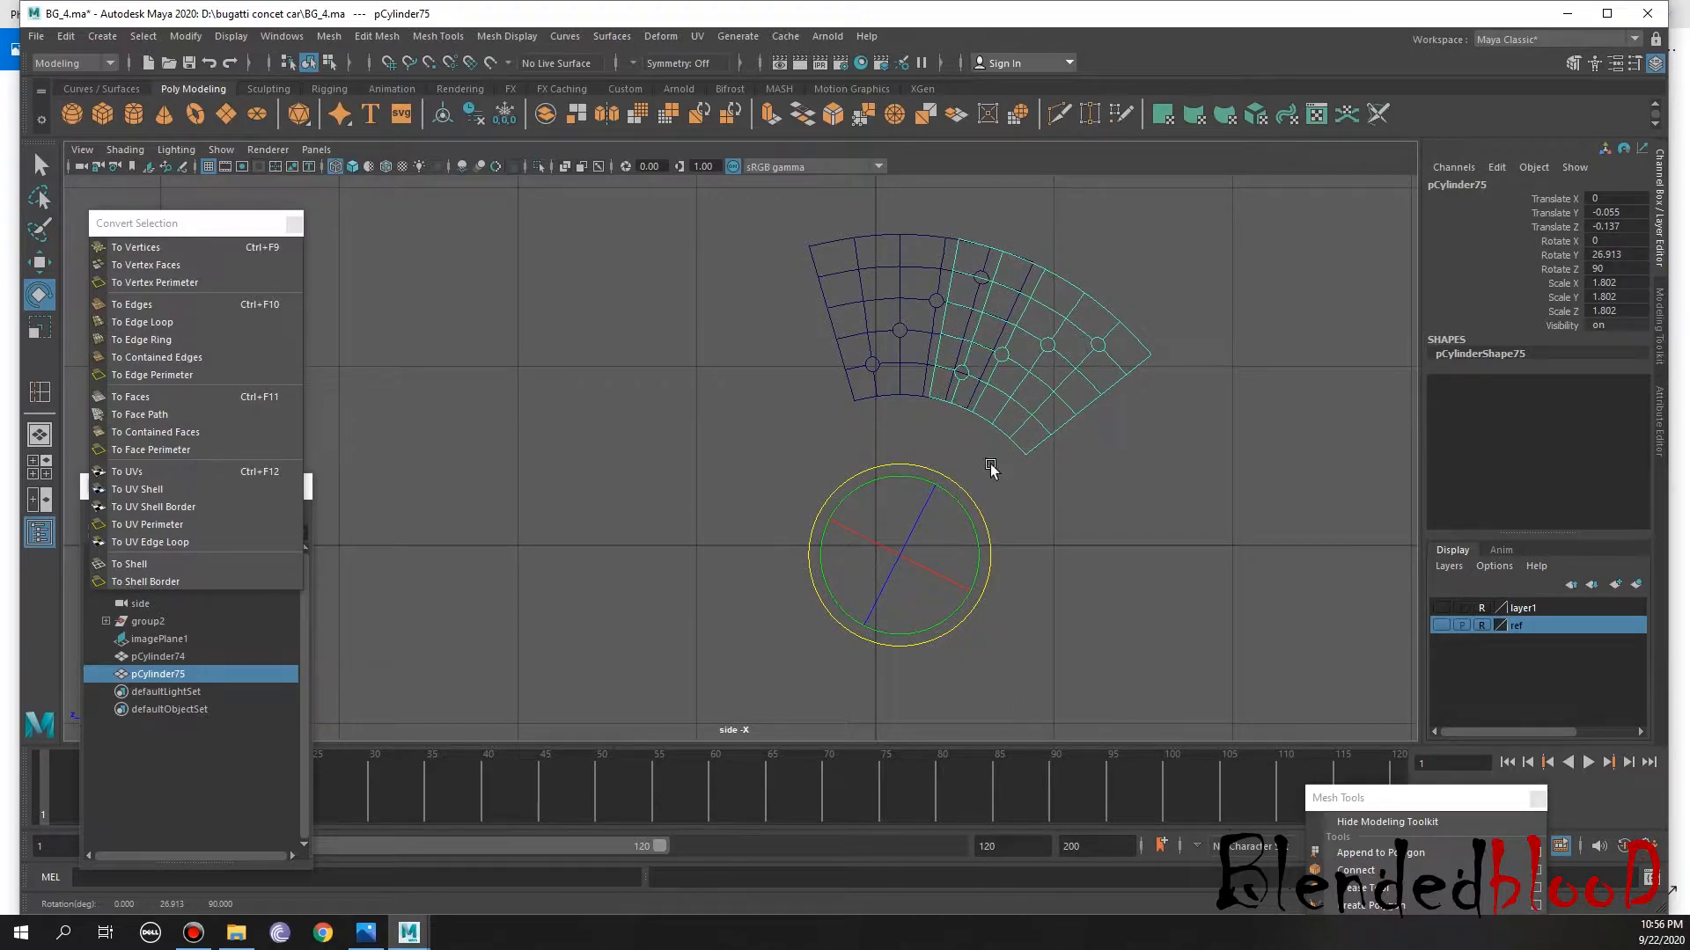
{"action": "left_click_drag", "start_coordinate": [974, 499], "coordinate": [991, 514]}
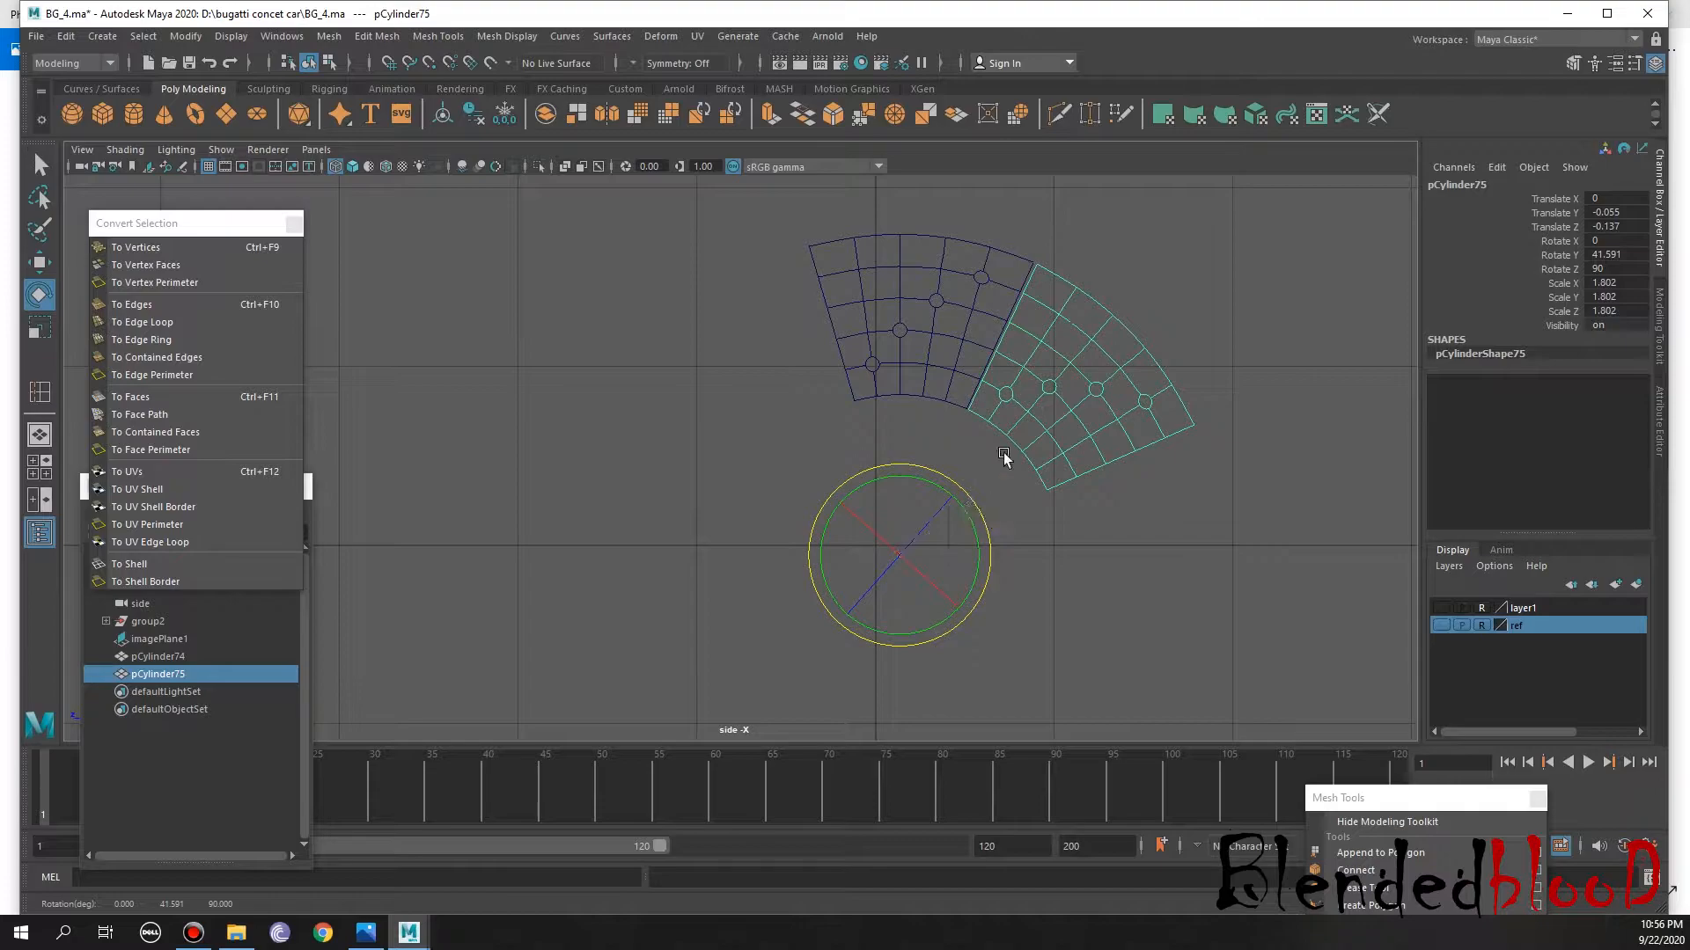
Rotate the copied segment back to a Rotate Y of about 35.8 so that it overlaps the original segment's edge
{"action": "right_click_drag", "start_coordinate": [1105, 410], "coordinate": [1172, 532], "text": "alt"}
{"action": "middle_click_drag", "start_coordinate": [1093, 379], "coordinate": [1022, 506], "text": "alt"}
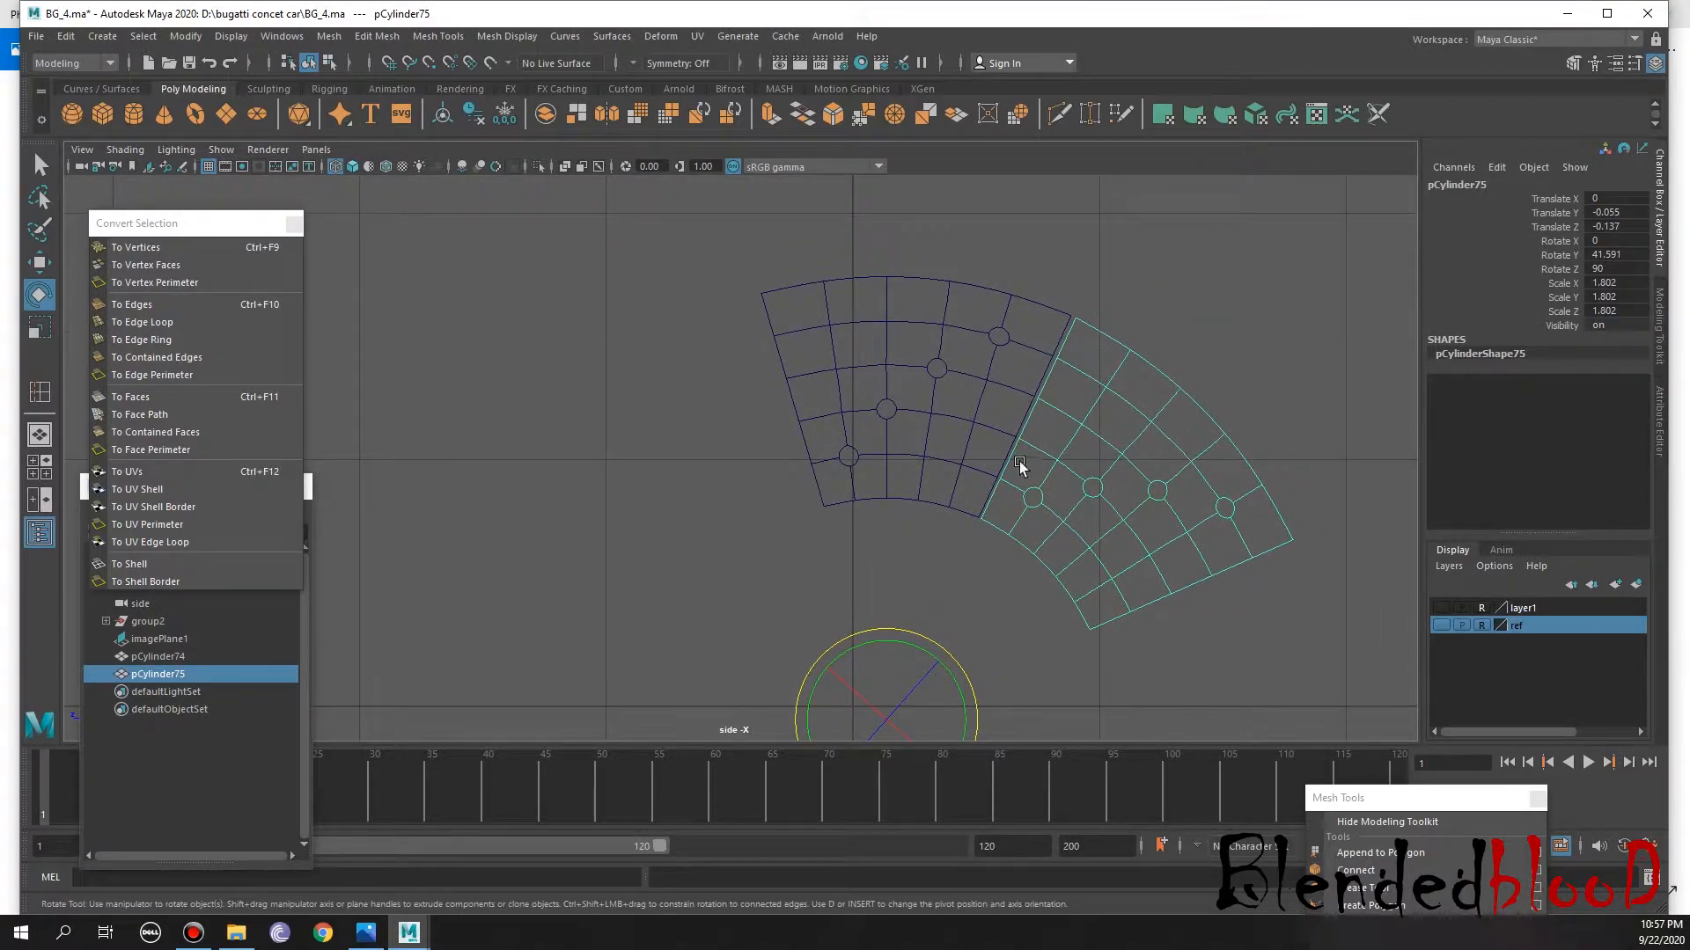
{"action": "left_click_drag", "start_coordinate": [936, 660], "coordinate": [952, 650]}
{"action": "middle_click_drag", "start_coordinate": [1053, 608], "coordinate": [962, 486], "text": "alt"}
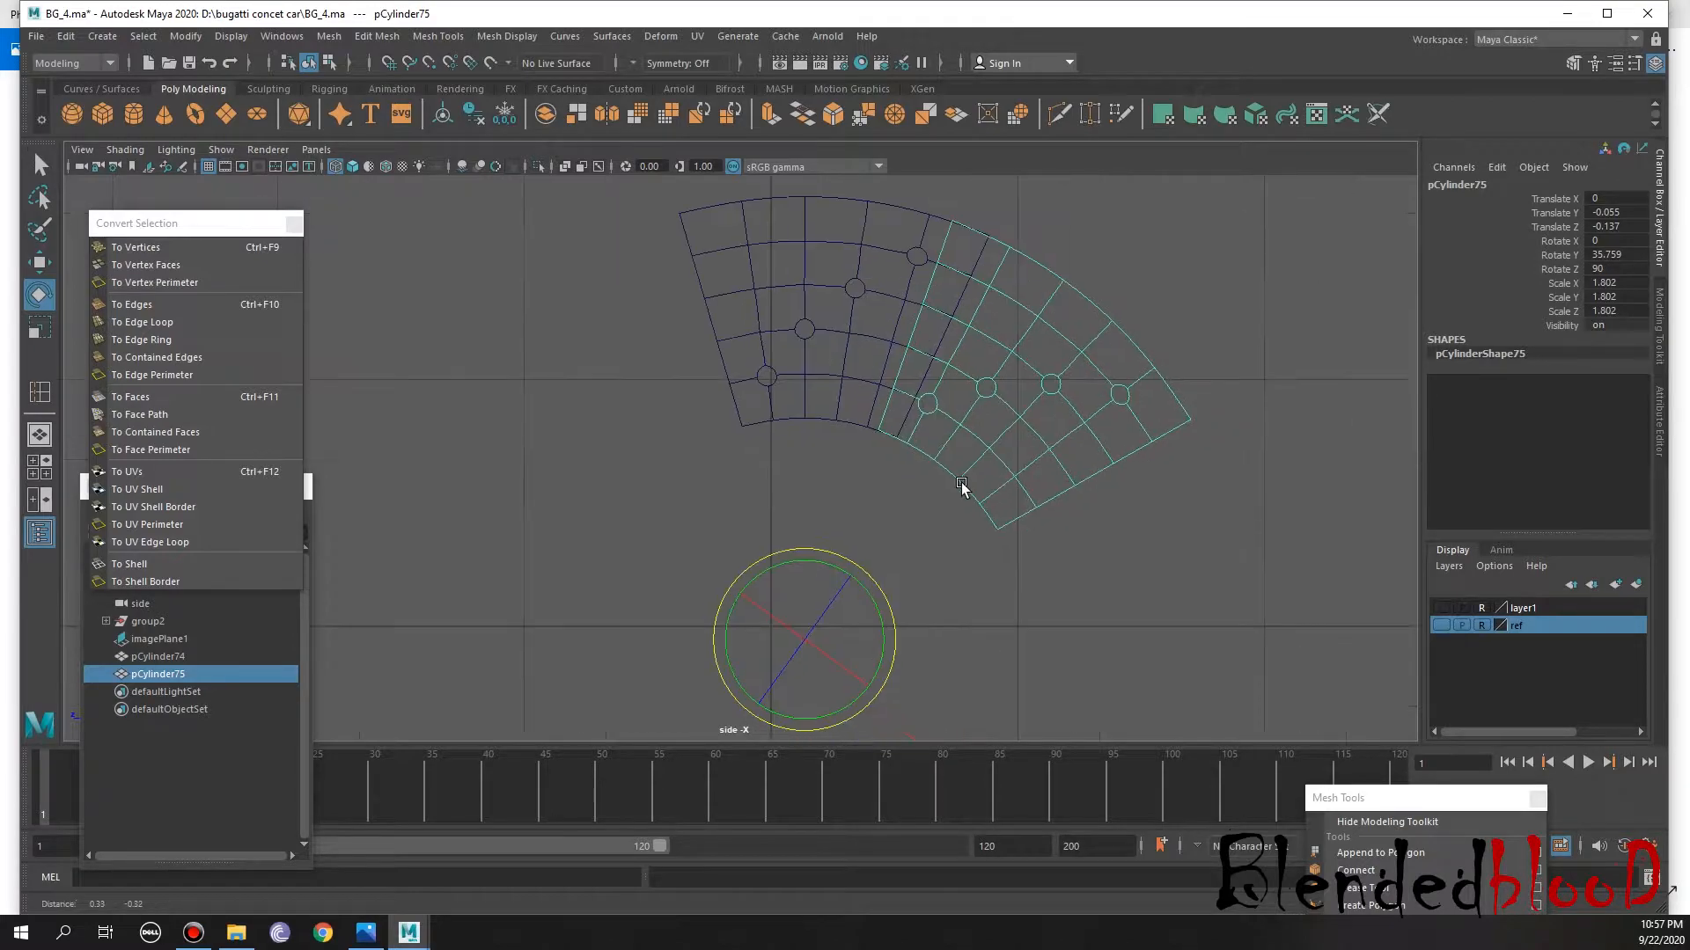